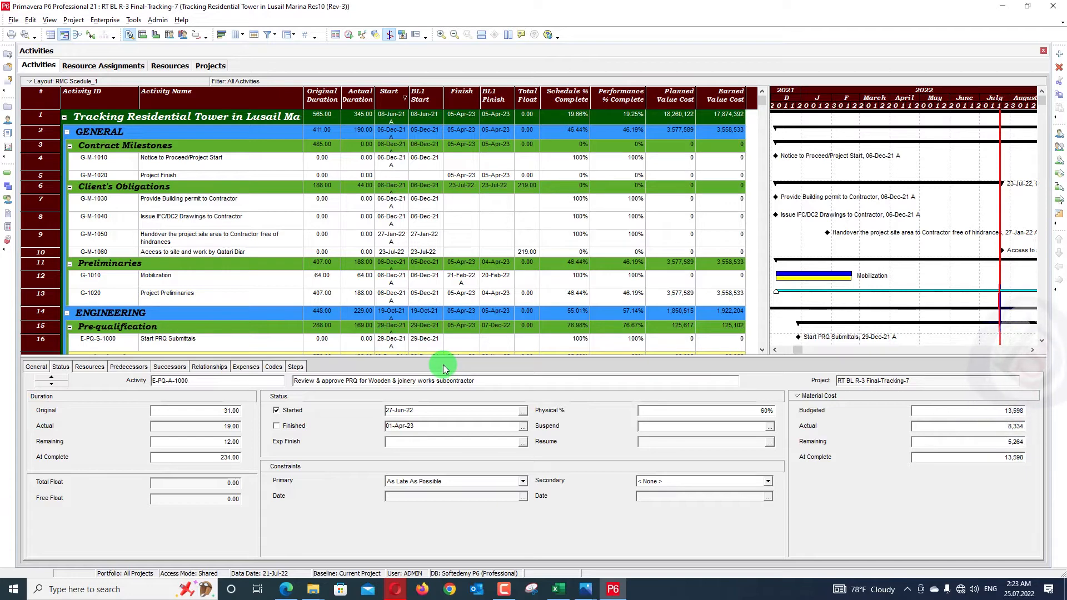
Schedule the open project by applying the selected data date of 21-Jul-22 to all open projects
right_click(458, 113)
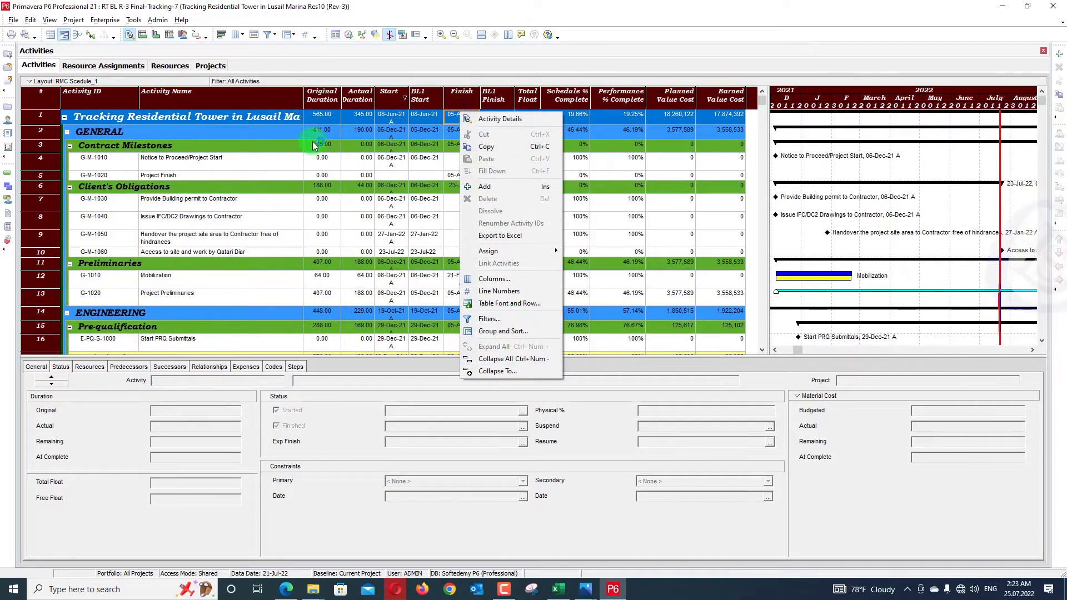
left_click(262, 66)
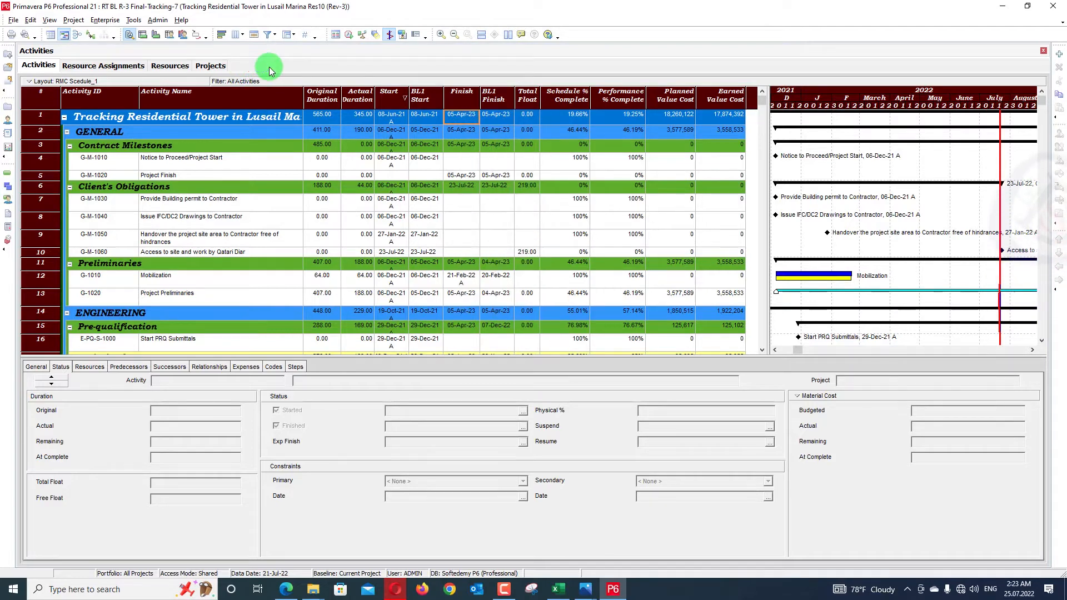
key("F9")
left_click(398, 270)
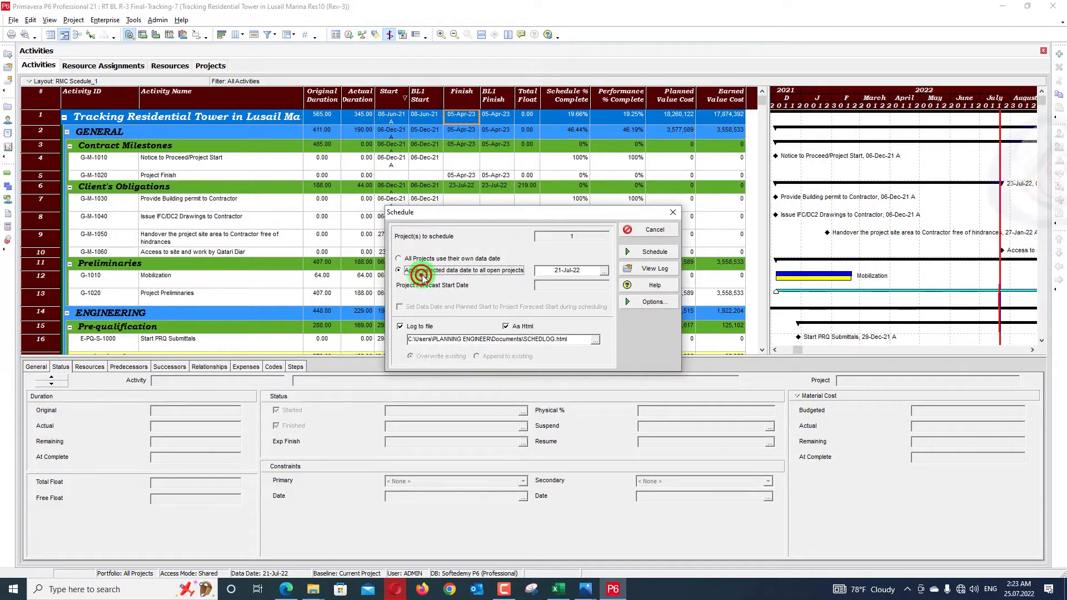
left_click(655, 252)
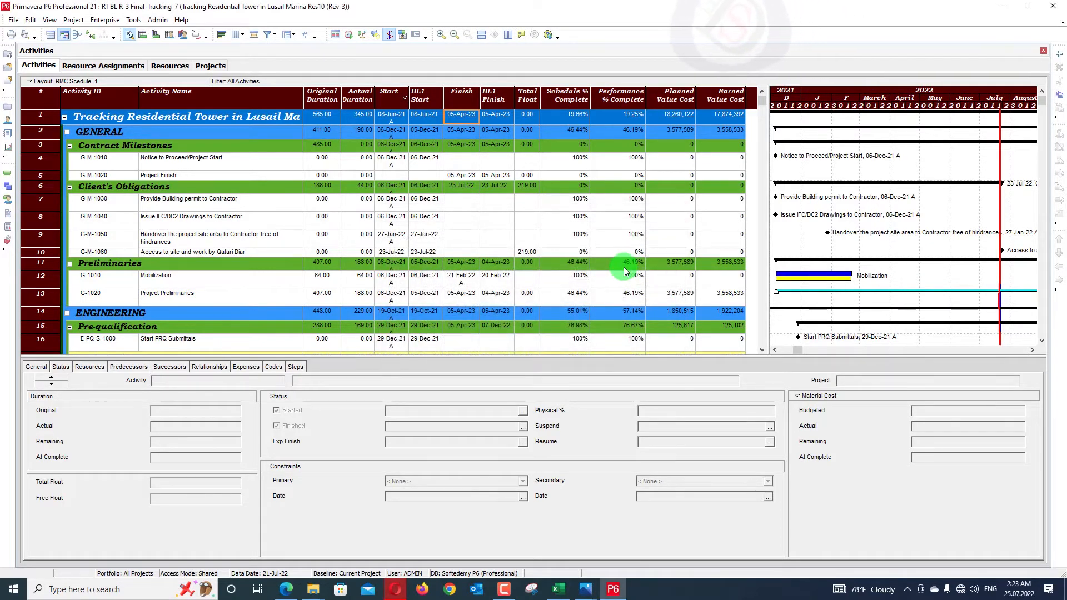
Open the schedule log and examine its statistics on total activities and activities not started
key("F9")
left_click(654, 270)
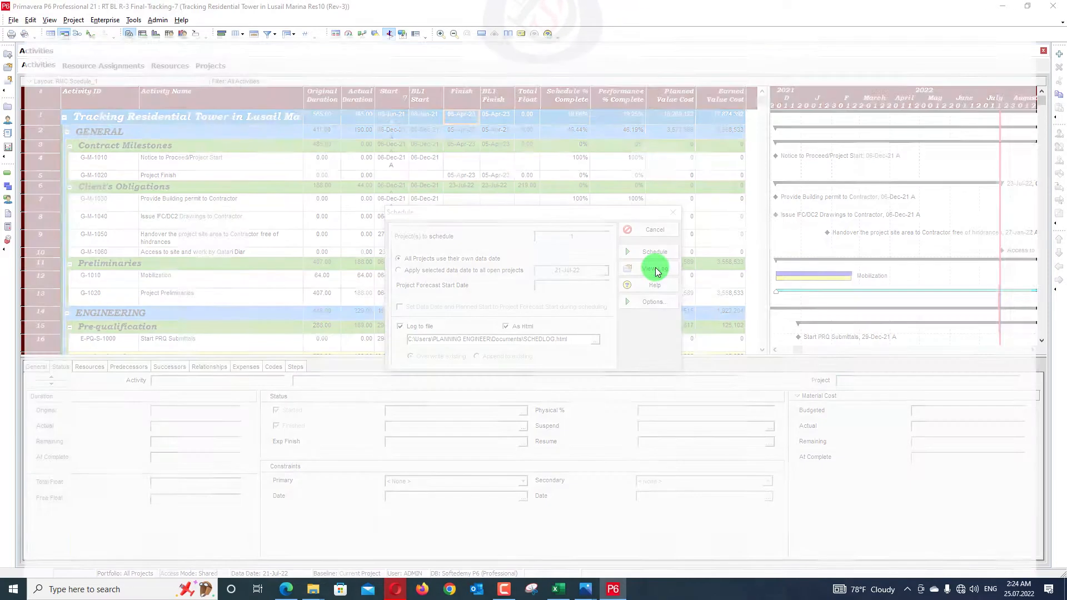
scroll(429, 286, "down", 3)
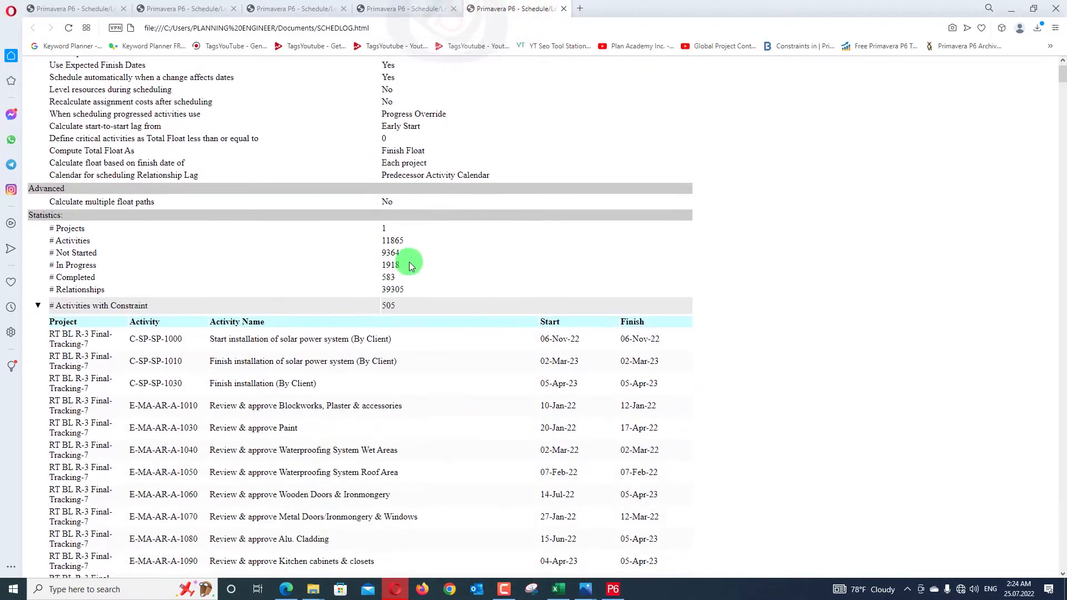
left_click(378, 236)
double_click(391, 240)
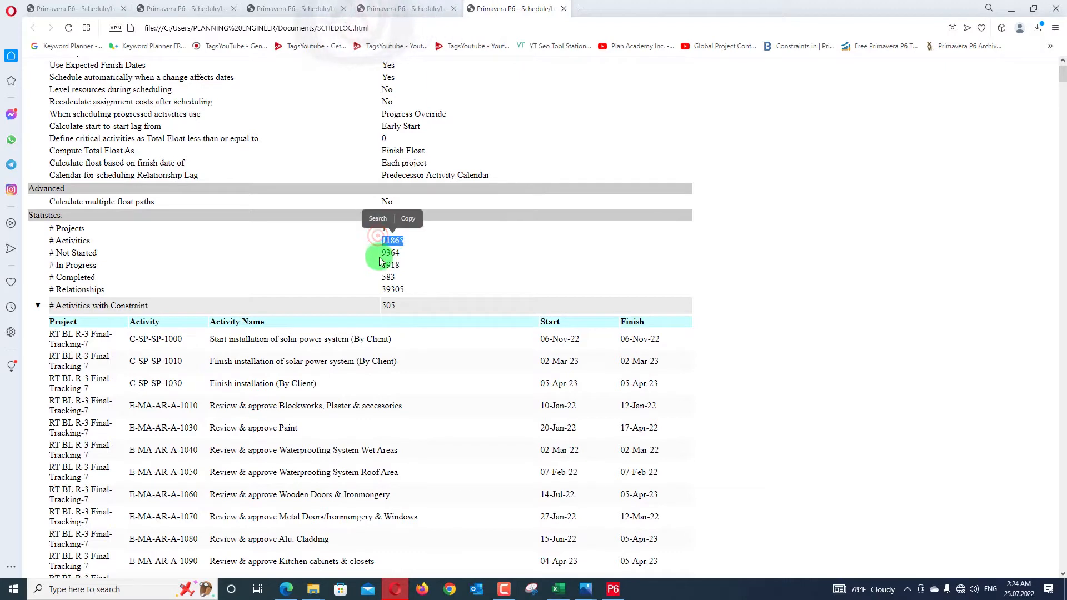
double_click(394, 252)
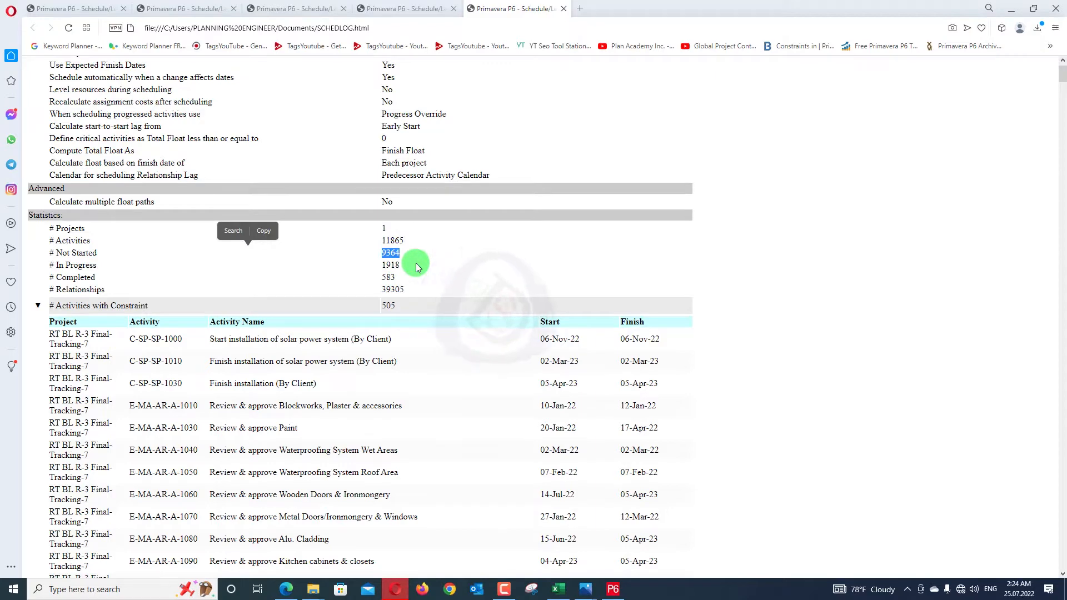
left_click(1011, 9)
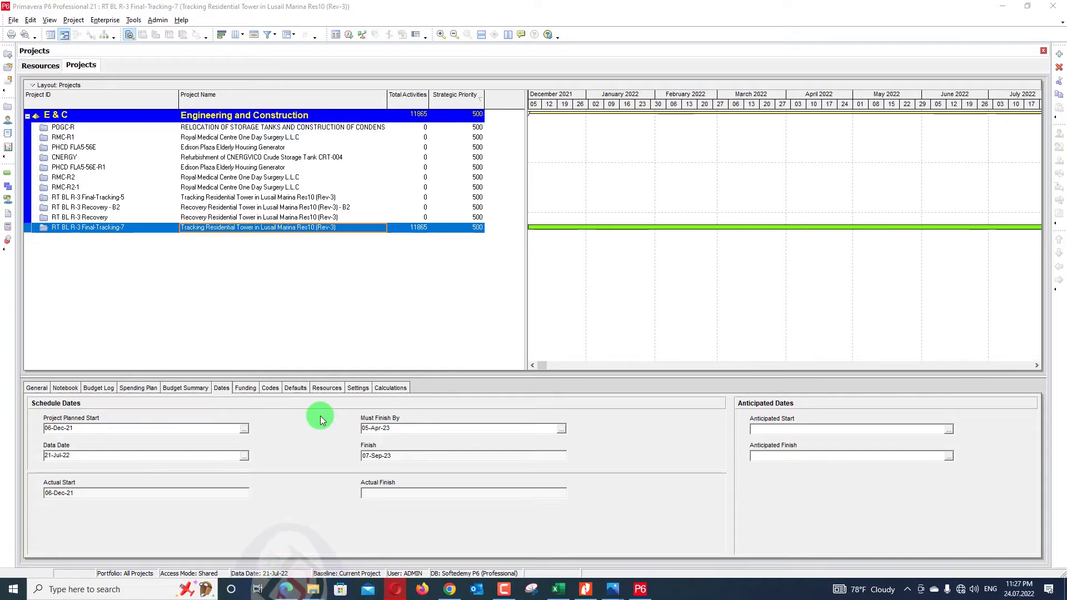
Open project RT BL R-3 Final-Tracking-7 and show the beginning of its activity list
right_click(133, 229)
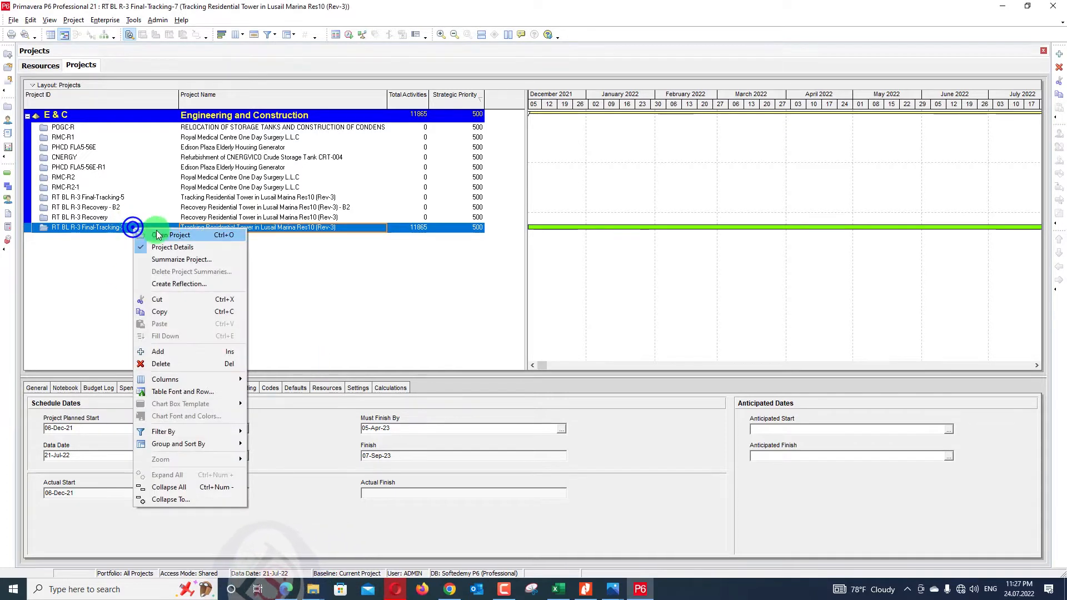
left_click(157, 231)
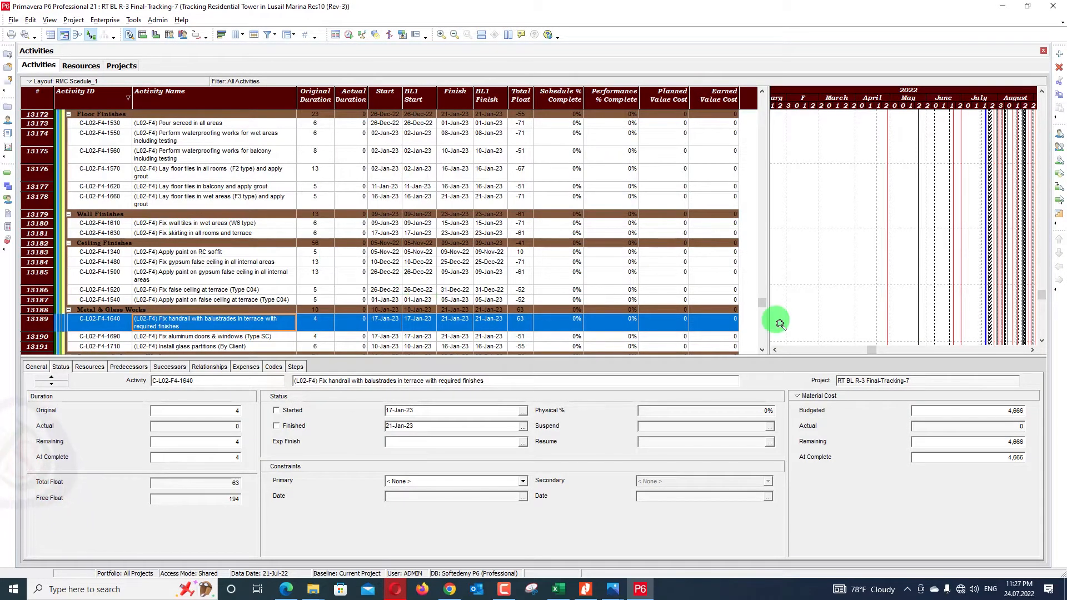
left_click_drag(764, 303, 765, 69)
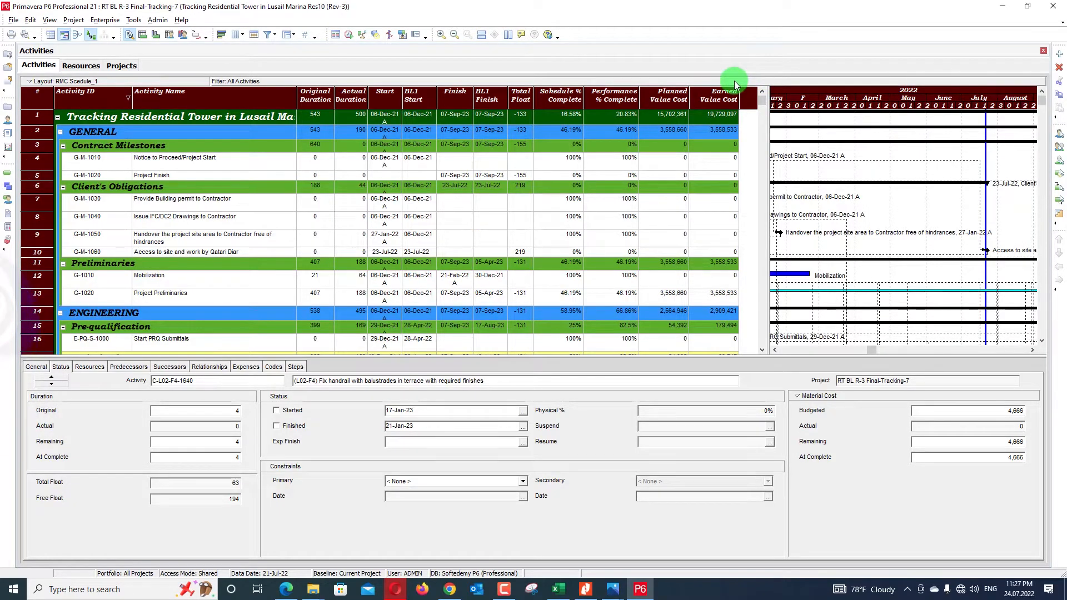
Look through the available activity filters, leaving All Activities as the applied filter
right_click(717, 95)
left_click(757, 298)
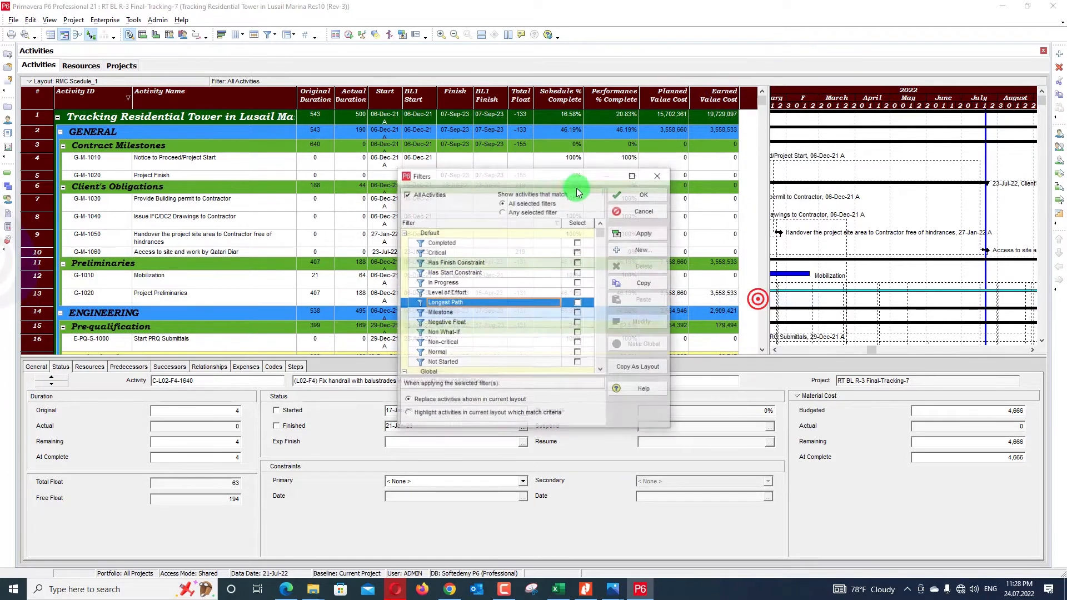
scroll(578, 286, "down", 3)
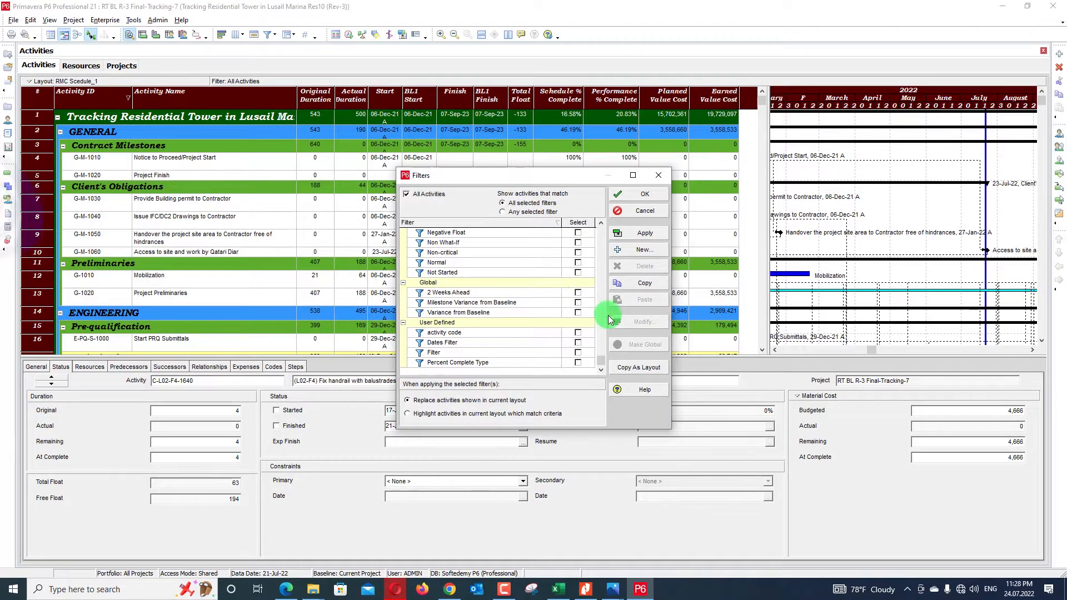
scroll(606, 312, "up", 3)
left_click(646, 196)
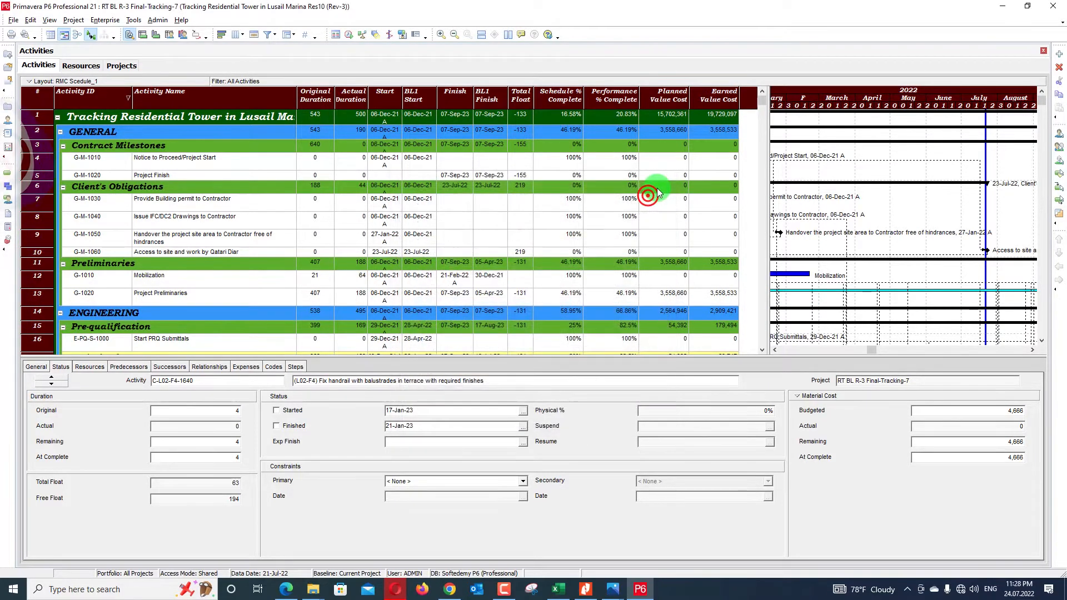
right_click(656, 187)
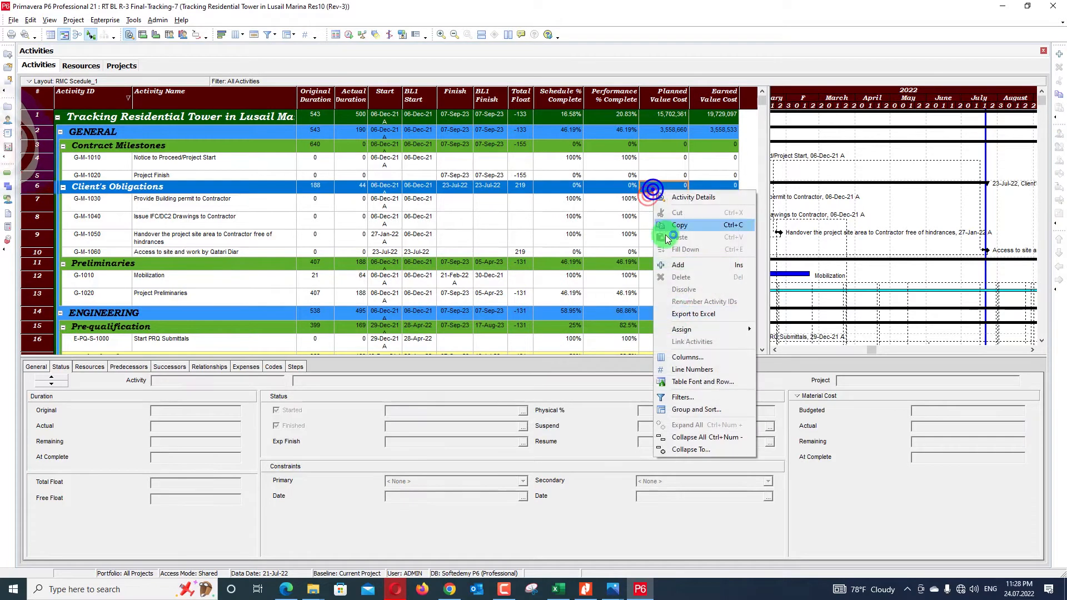
left_click(746, 127)
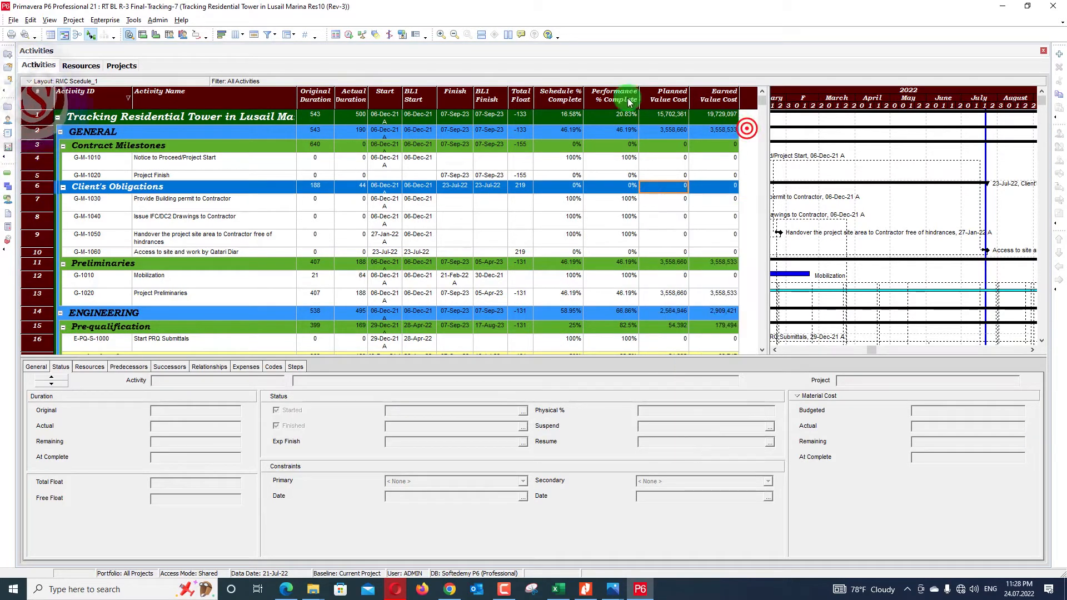
Turn off automatic scheduling when a change affects dates, and schedule the project with the selected data date of 21-Jul-22
left_click(353, 35)
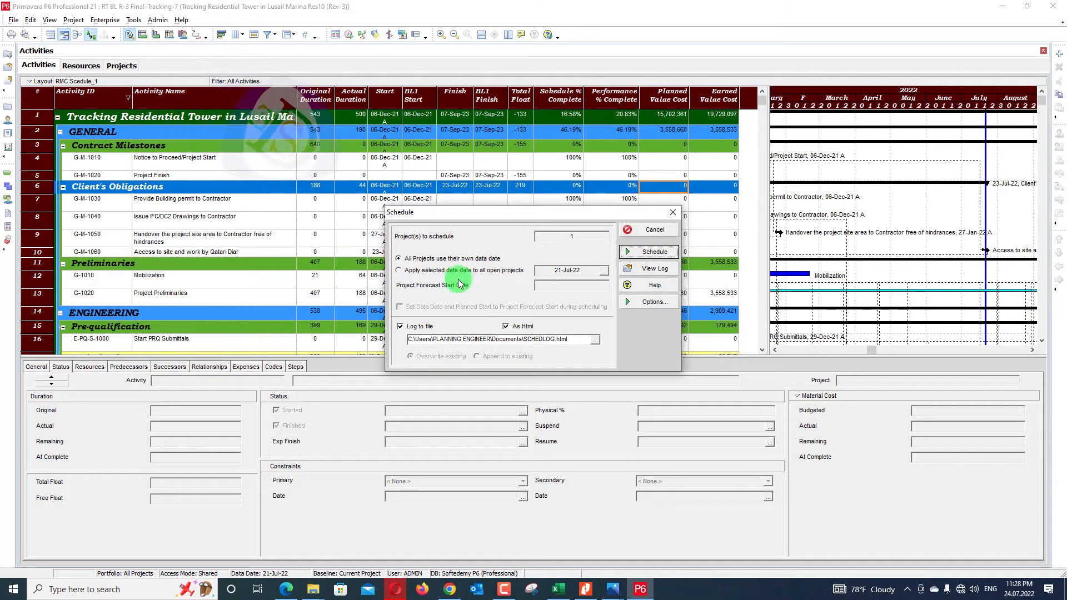
left_click(438, 271)
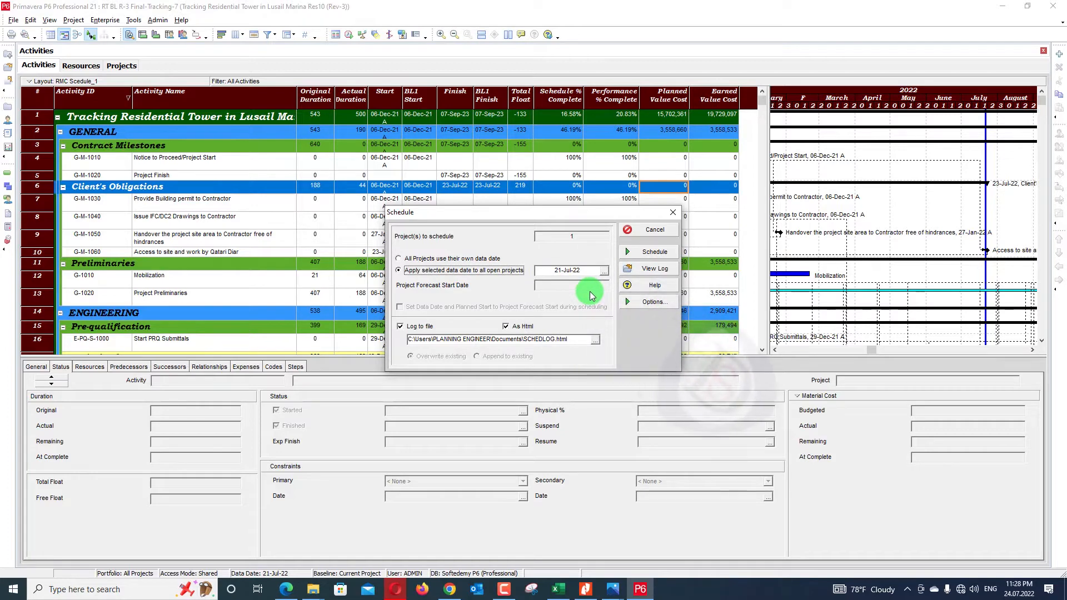
left_click(656, 308)
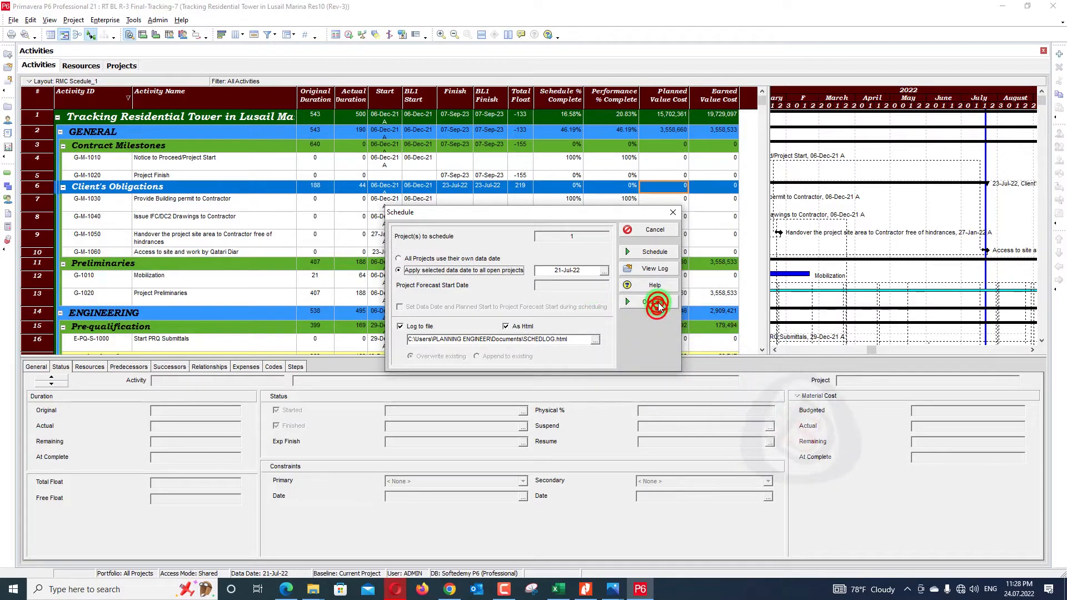
left_click(409, 221)
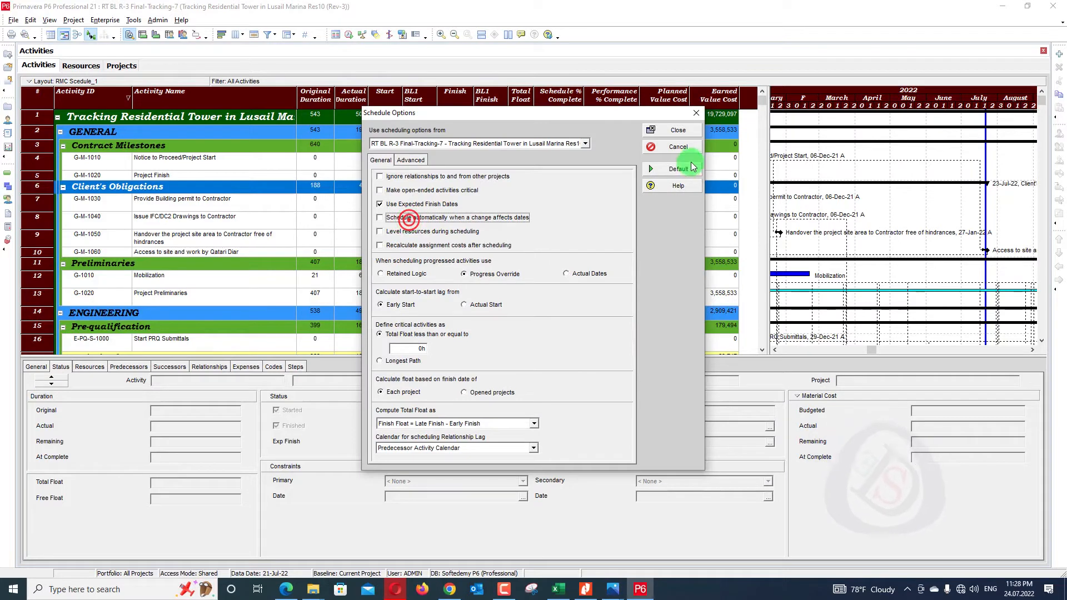
left_click(680, 133)
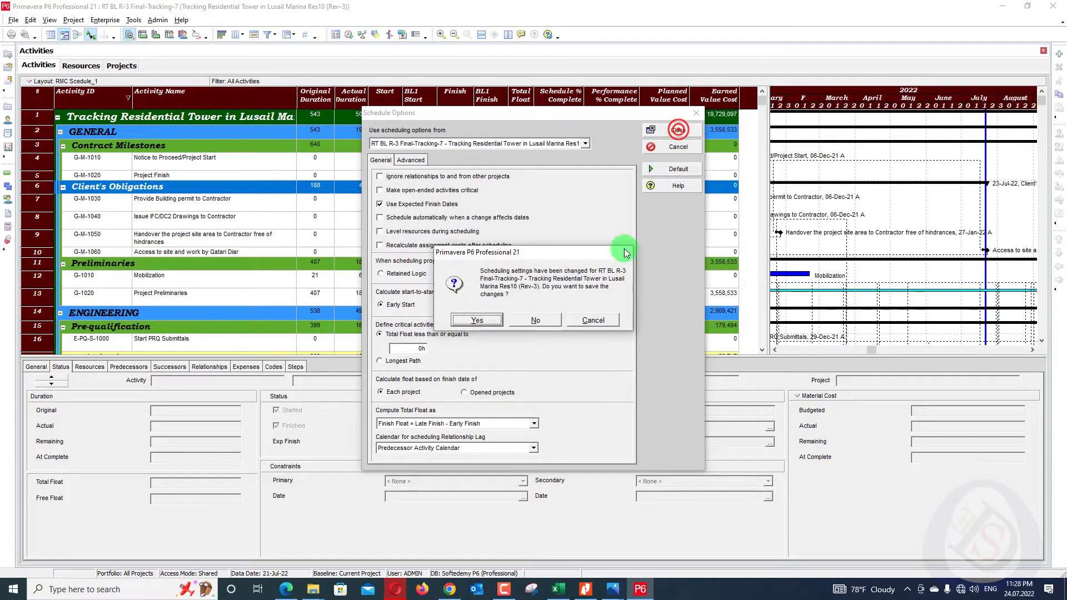
left_click(492, 321)
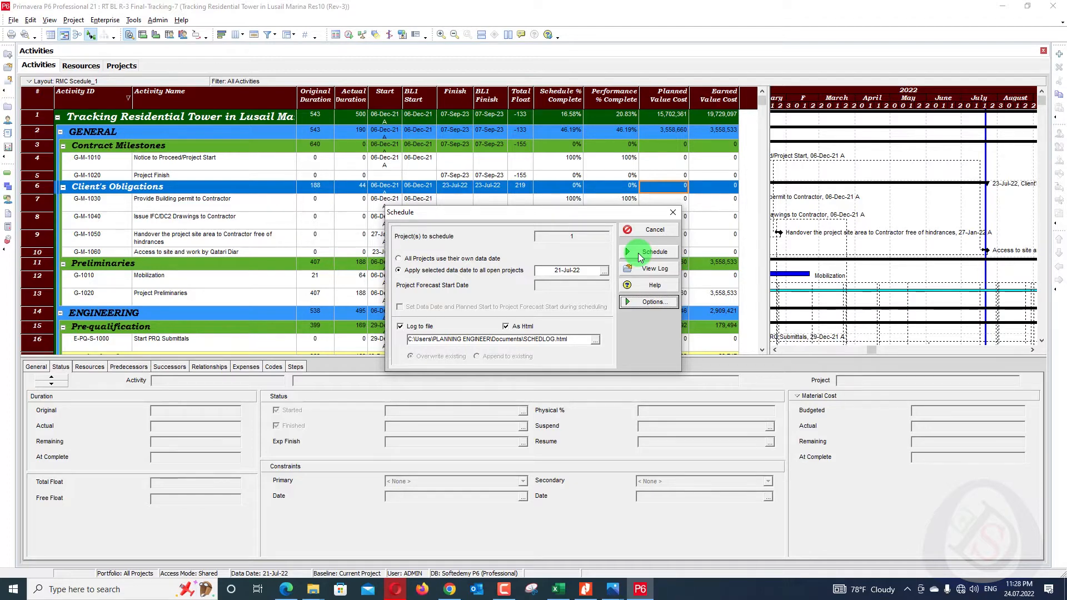
left_click(639, 254)
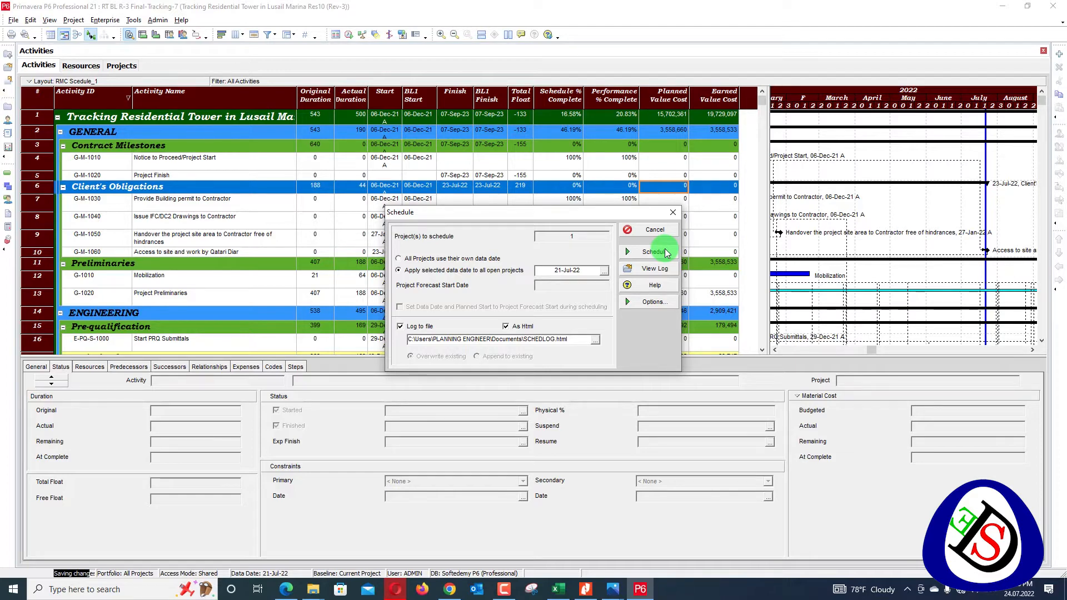
left_click(654, 251)
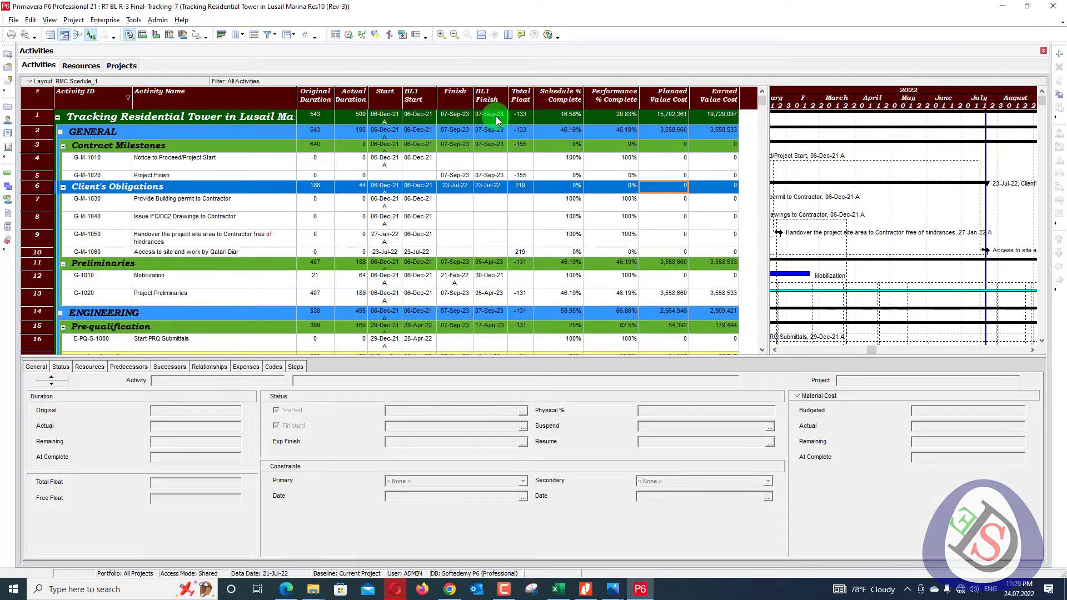
Compare the project's Must Finish By and Finish dates with the finish and total float in the activity list
left_click(128, 65)
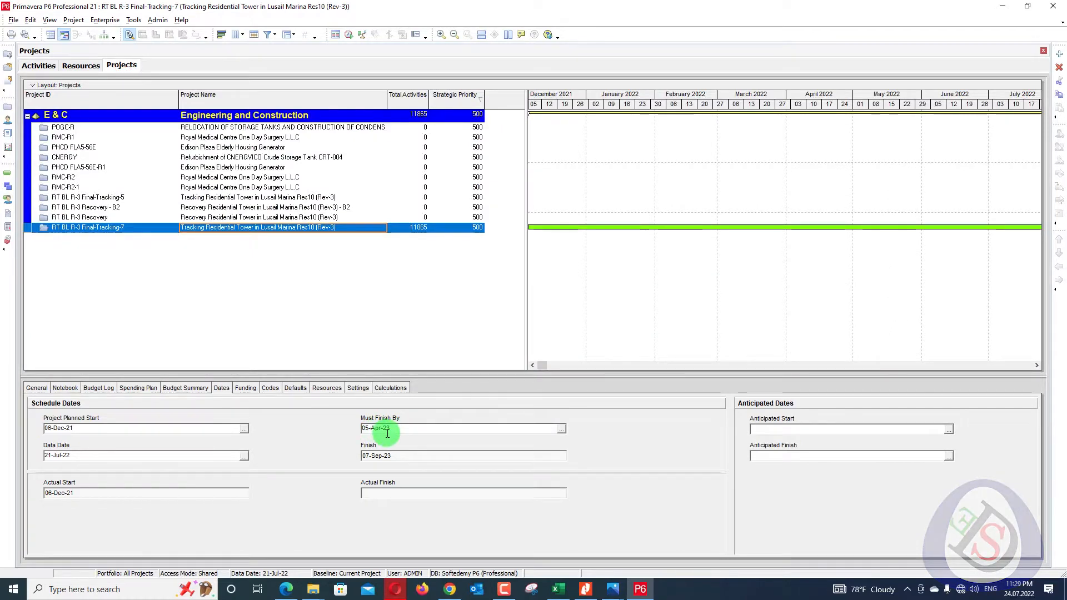
left_click(39, 65)
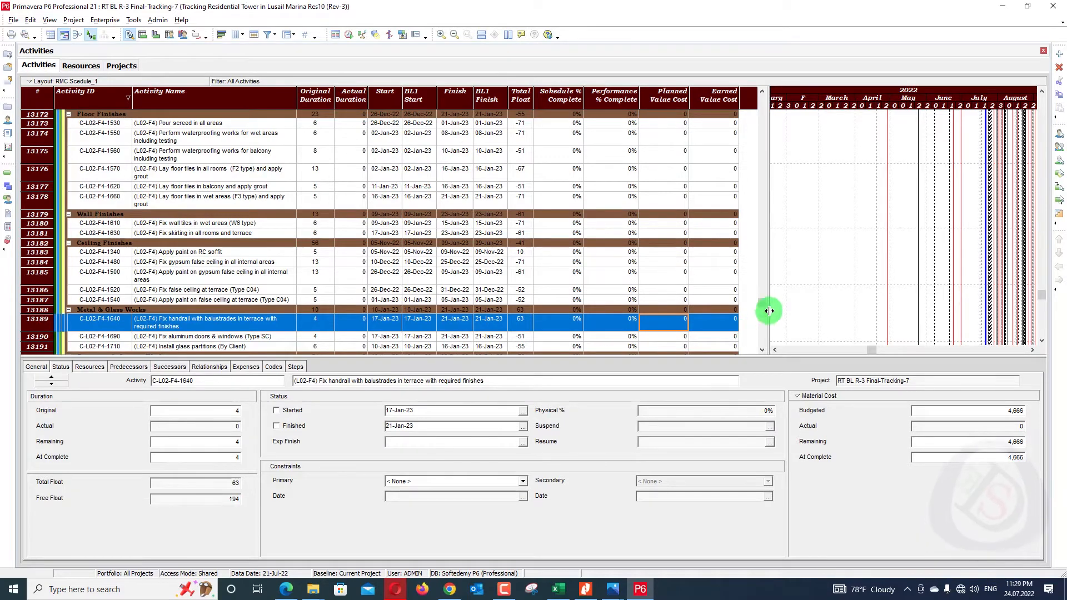
left_click_drag(765, 304, 782, 91)
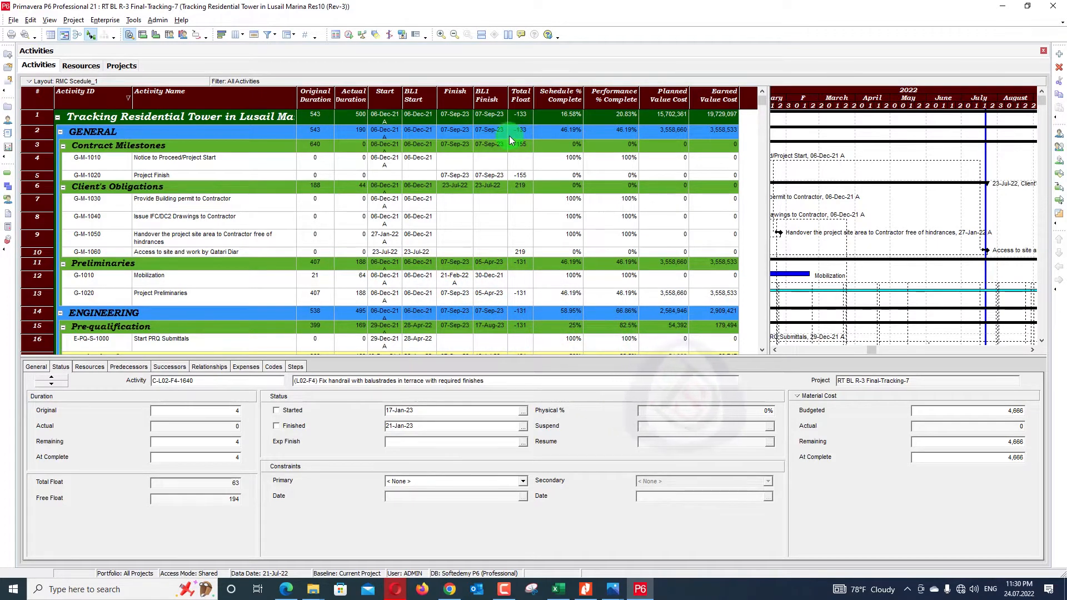
Assign the current project as both the project baseline and the primary user baseline
left_click(105, 20)
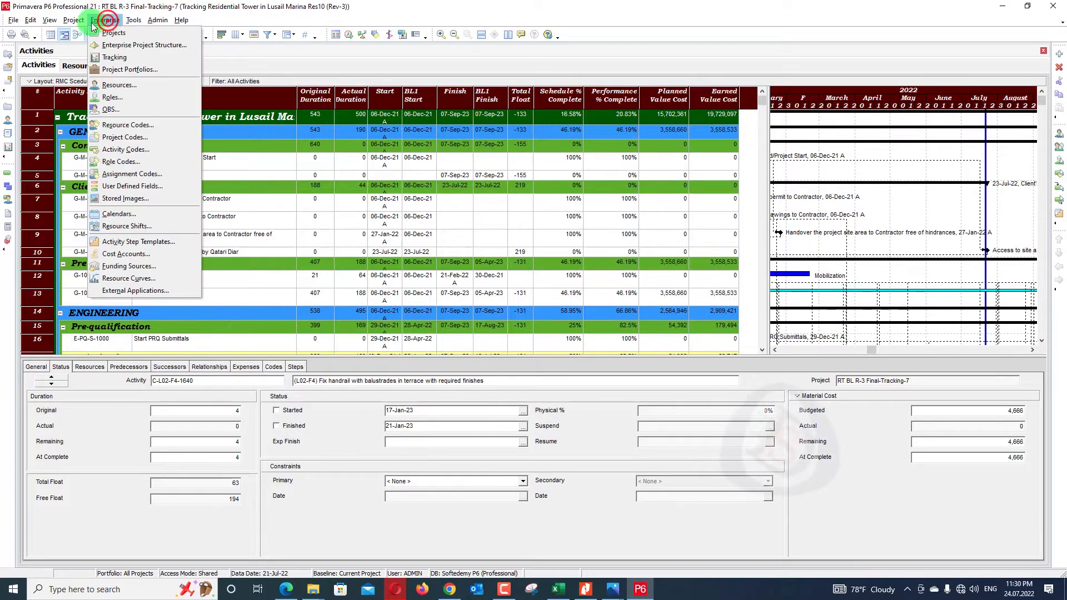
left_click(106, 21)
left_click(78, 22)
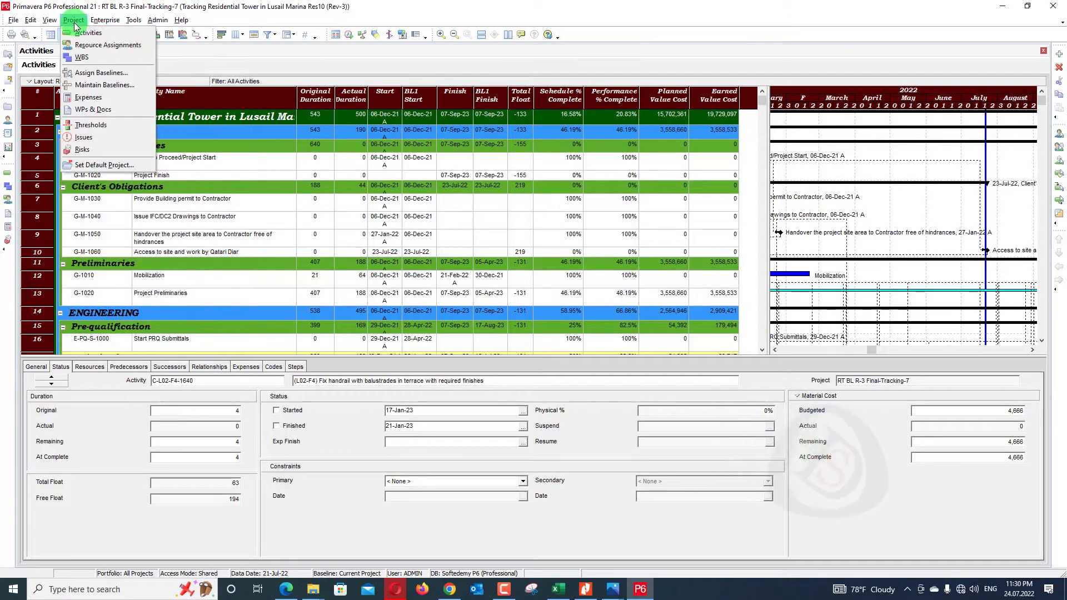
left_click(98, 75)
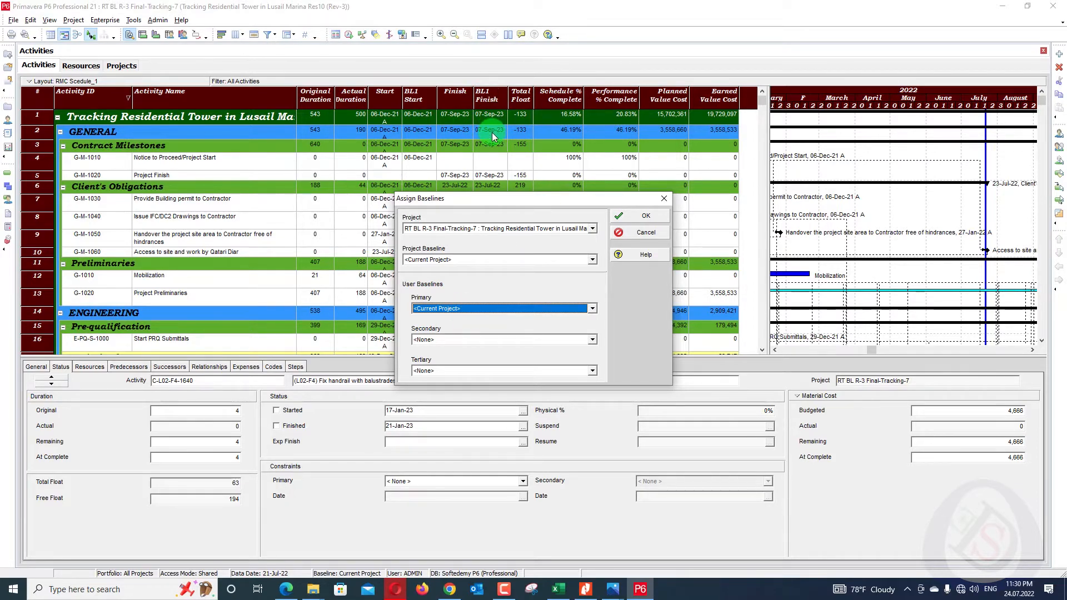
left_click(452, 262)
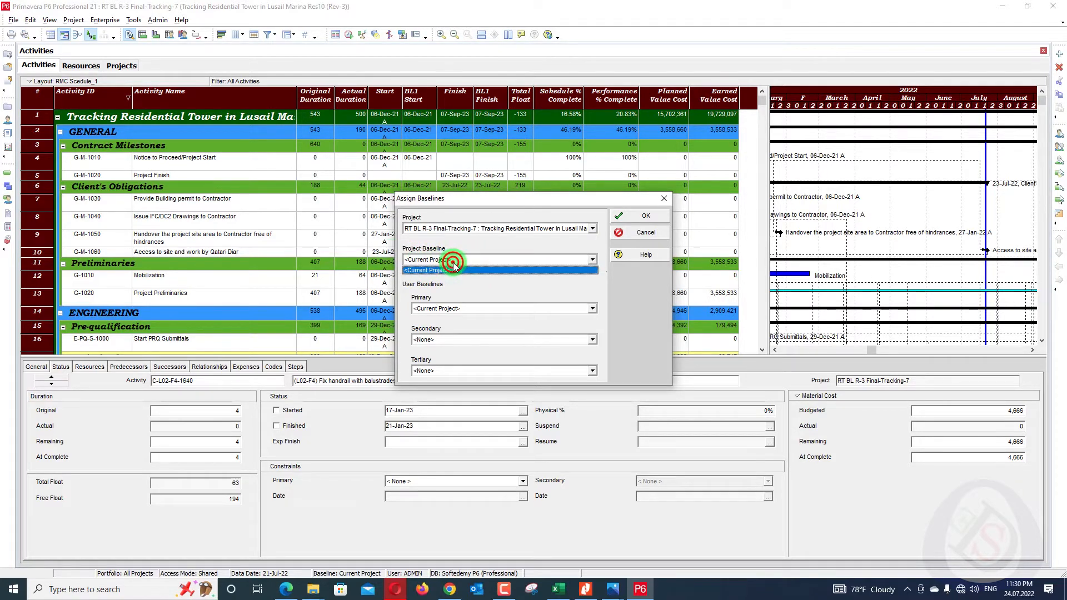
left_click(452, 310)
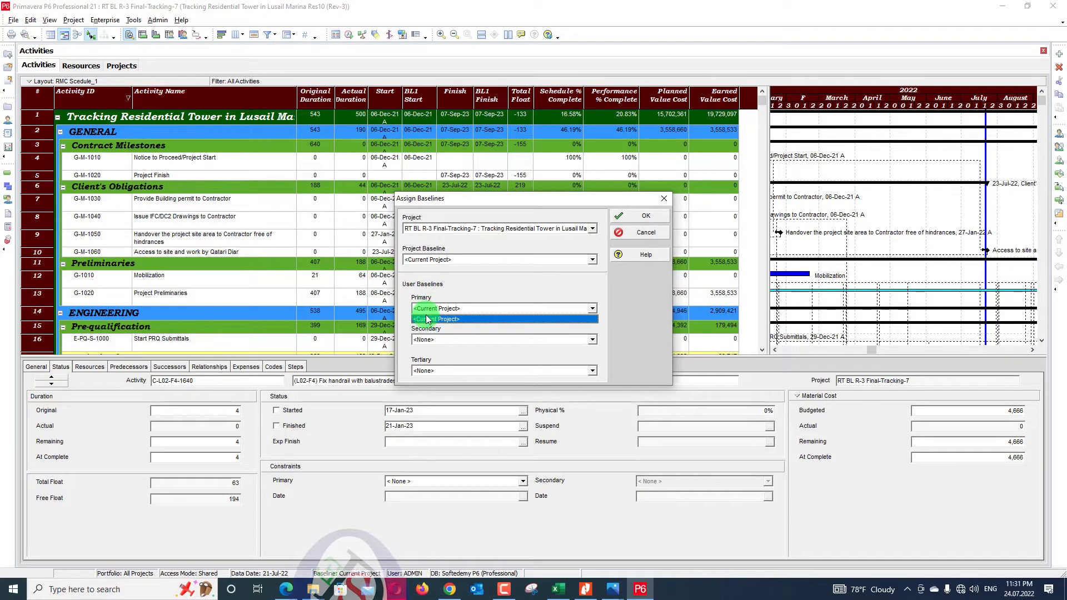
left_click(650, 217)
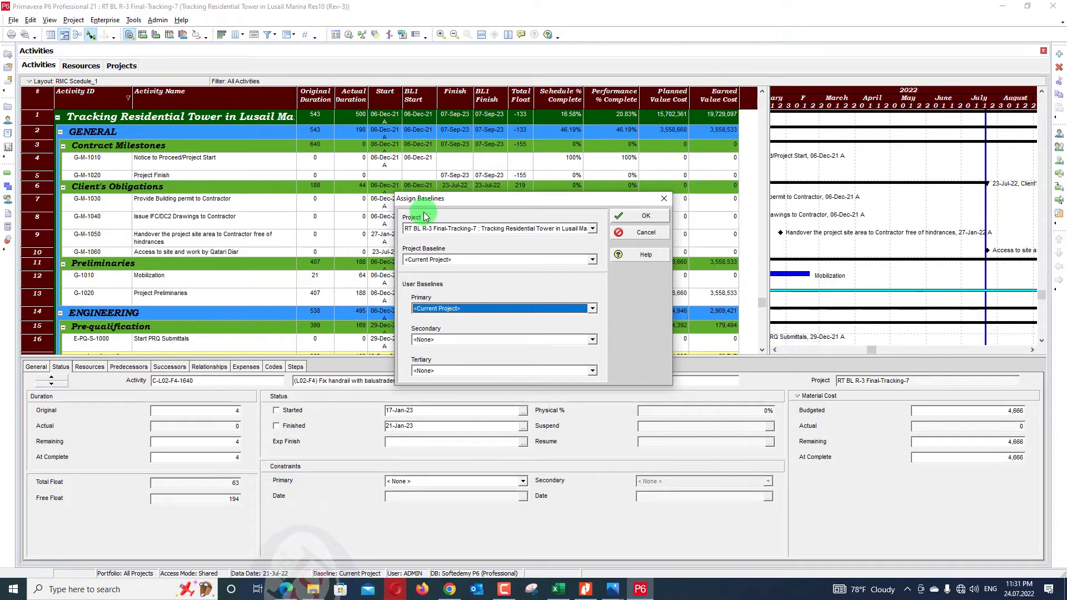
left_click(636, 216)
Check the Maintain Baselines list for any baselines saved under the tracking project, and return to the start of the activity list
left_click(68, 21)
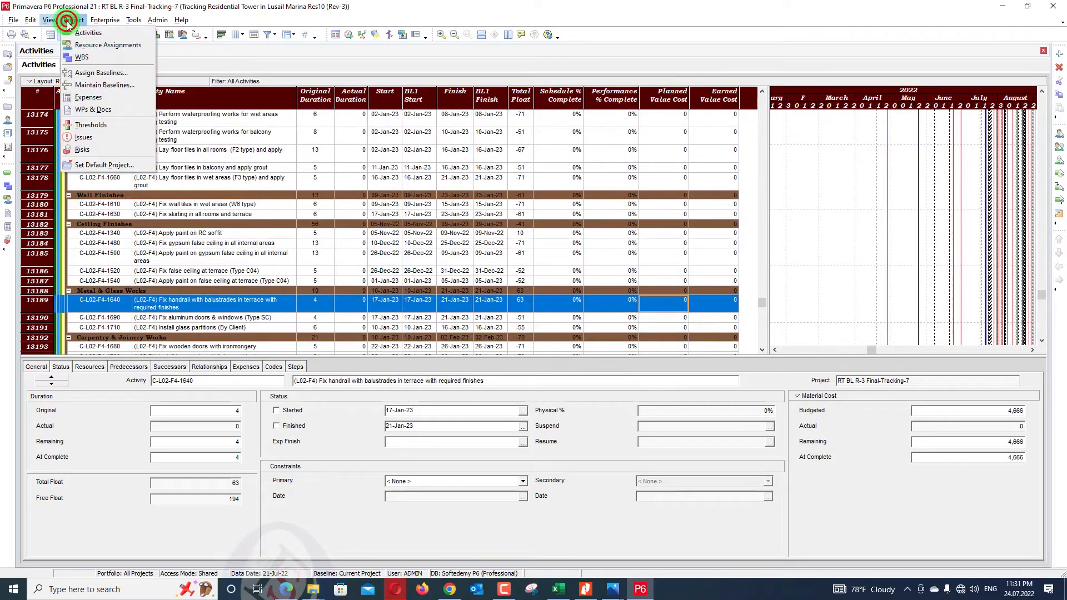
left_click(104, 85)
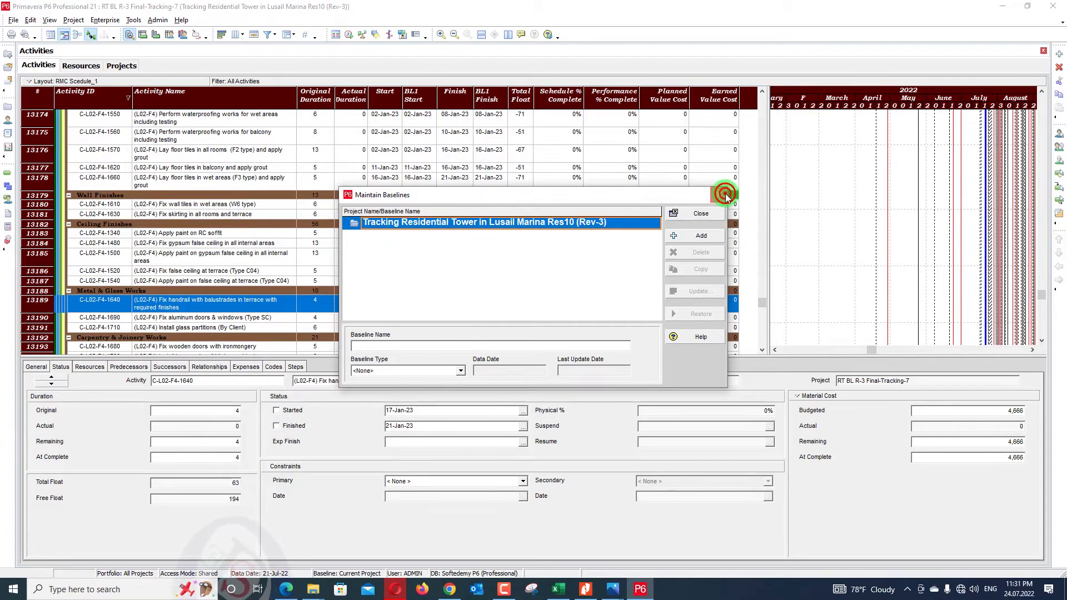
left_click(720, 194)
left_click_drag(762, 300, 762, 83)
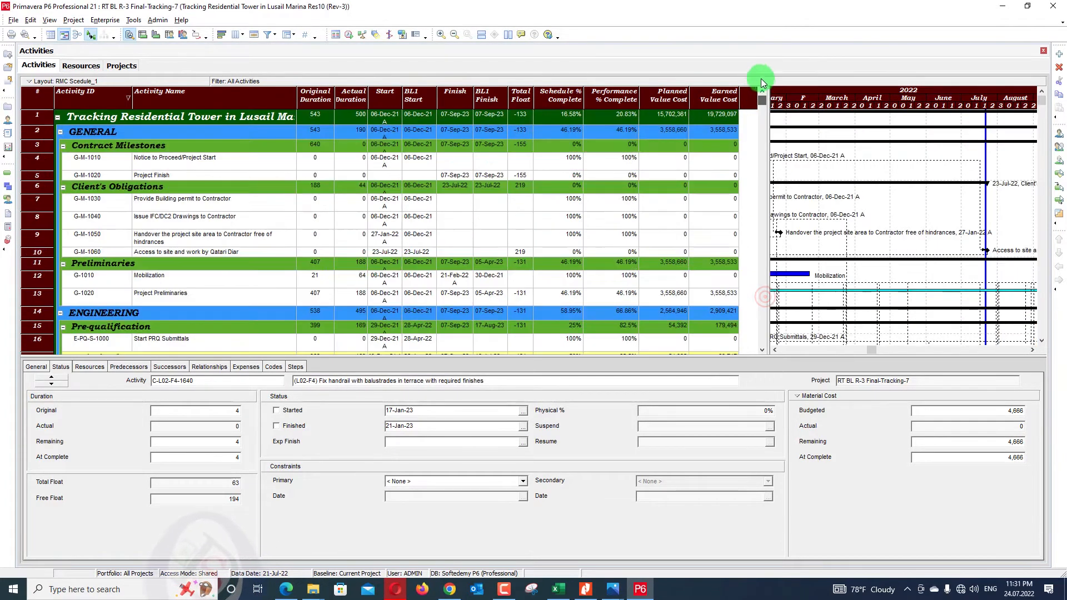
Switch to the Recovery workbook in Excel and mark the Remove Baseline If Any row with 1 in cell F3
left_click(559, 587)
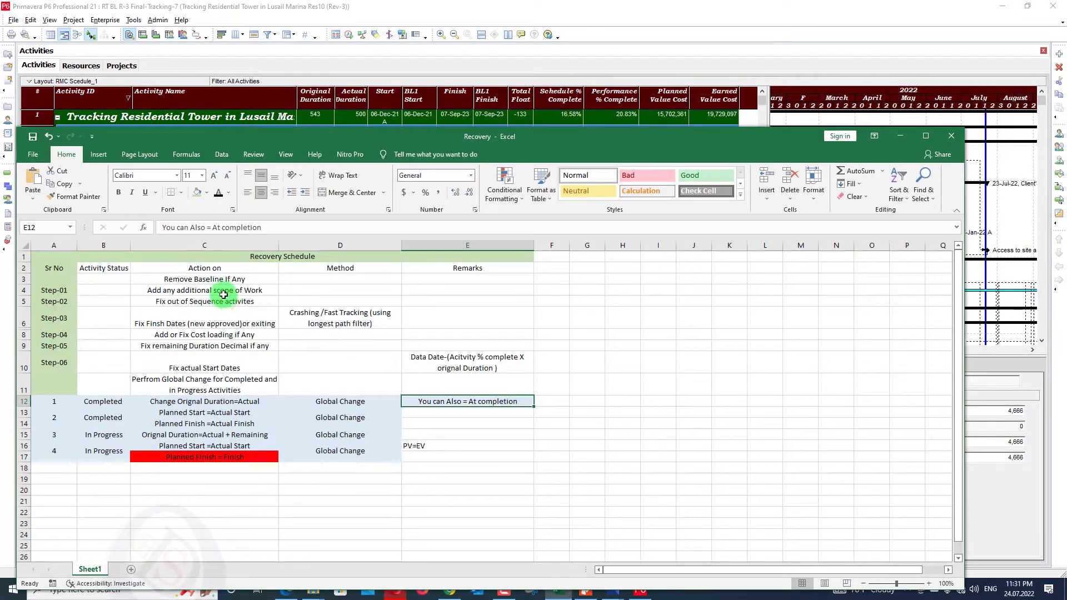
left_click_drag(143, 278, 484, 278)
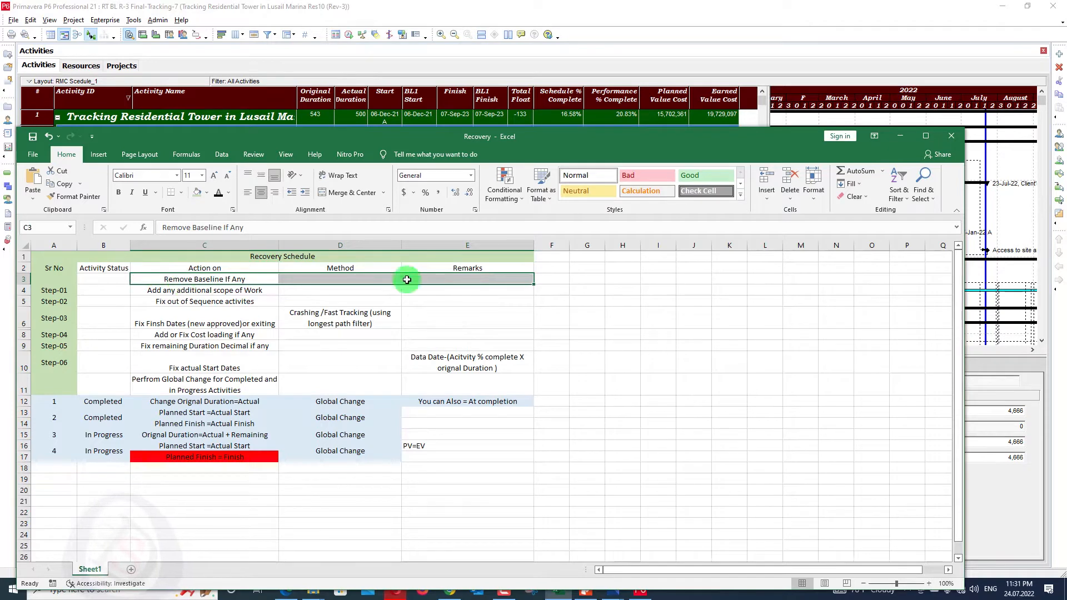
left_click(541, 278)
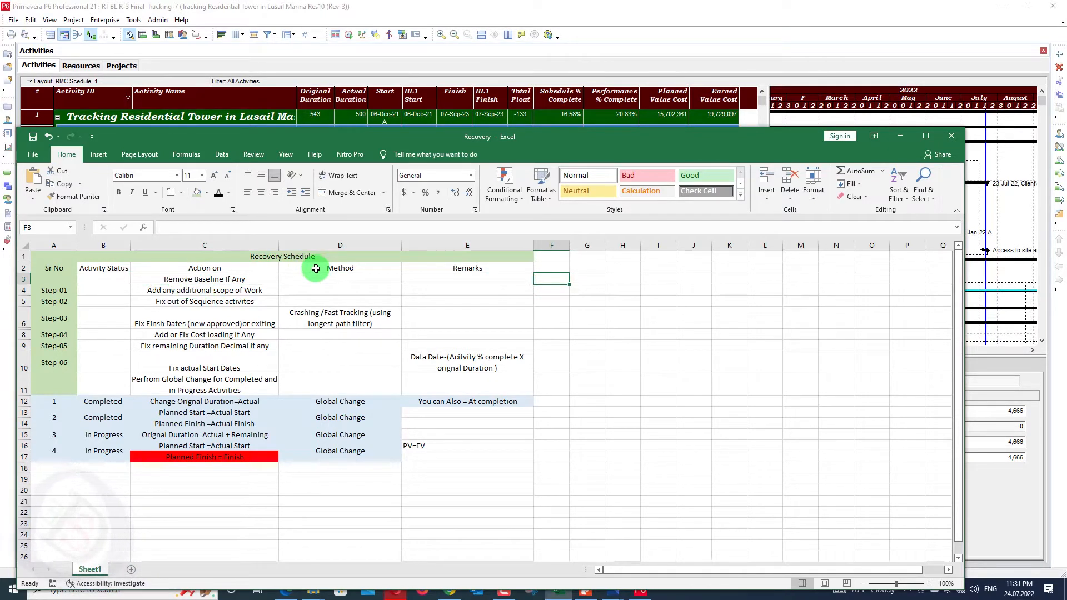
type("1")
key("Return")
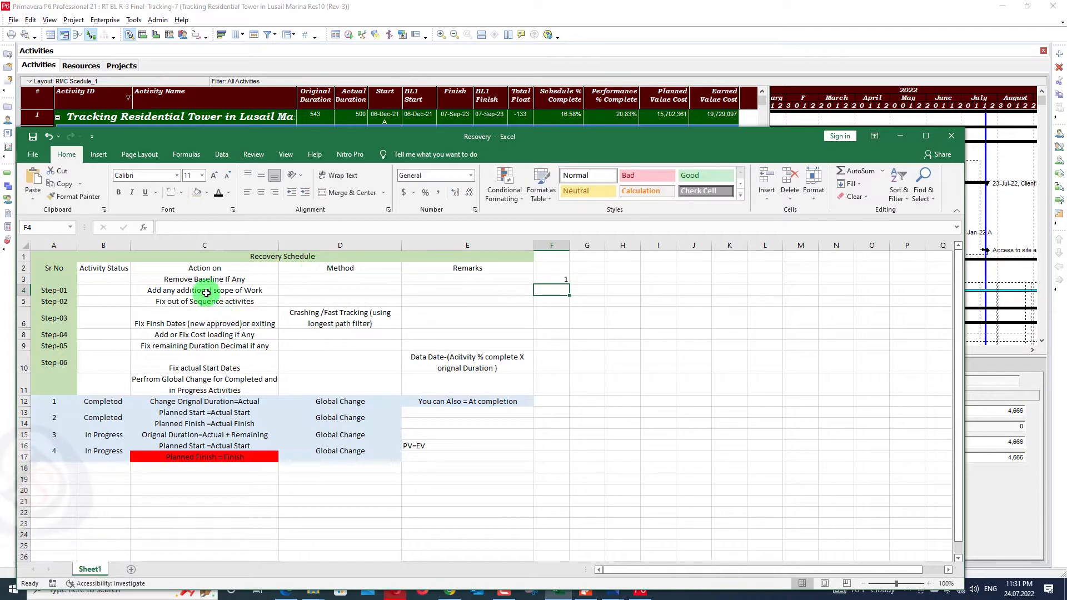
left_click_drag(196, 285, 573, 293)
left_click(600, 274)
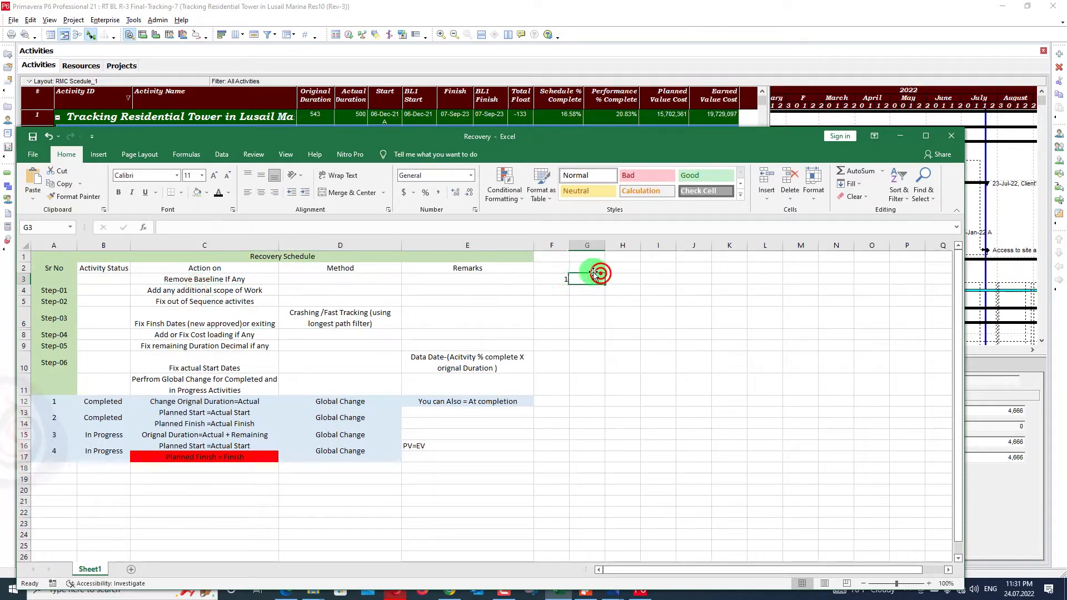
left_click(557, 262)
left_click(560, 279)
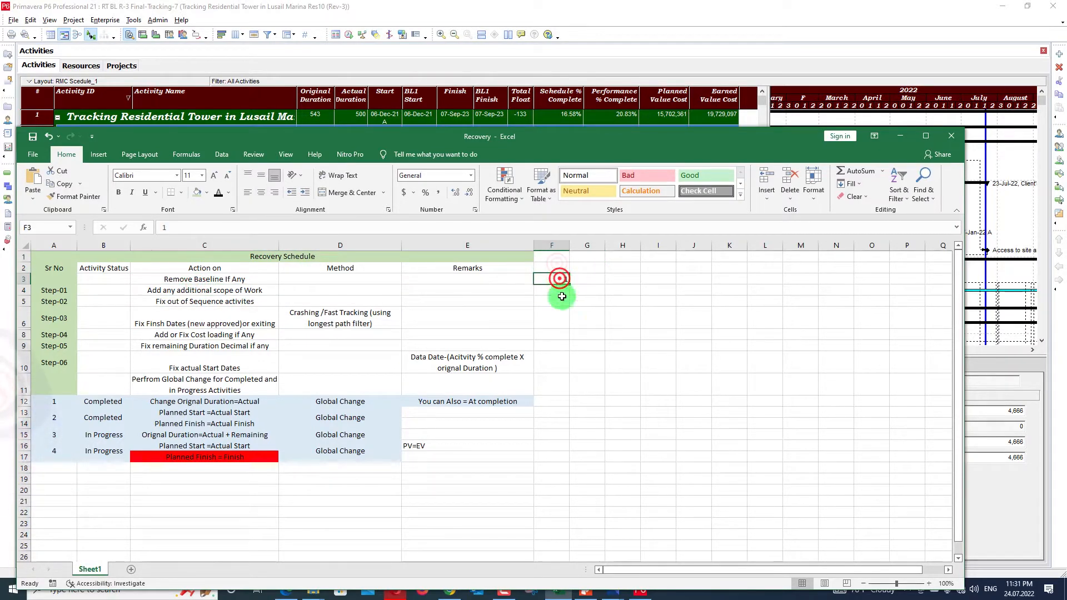
left_click(900, 135)
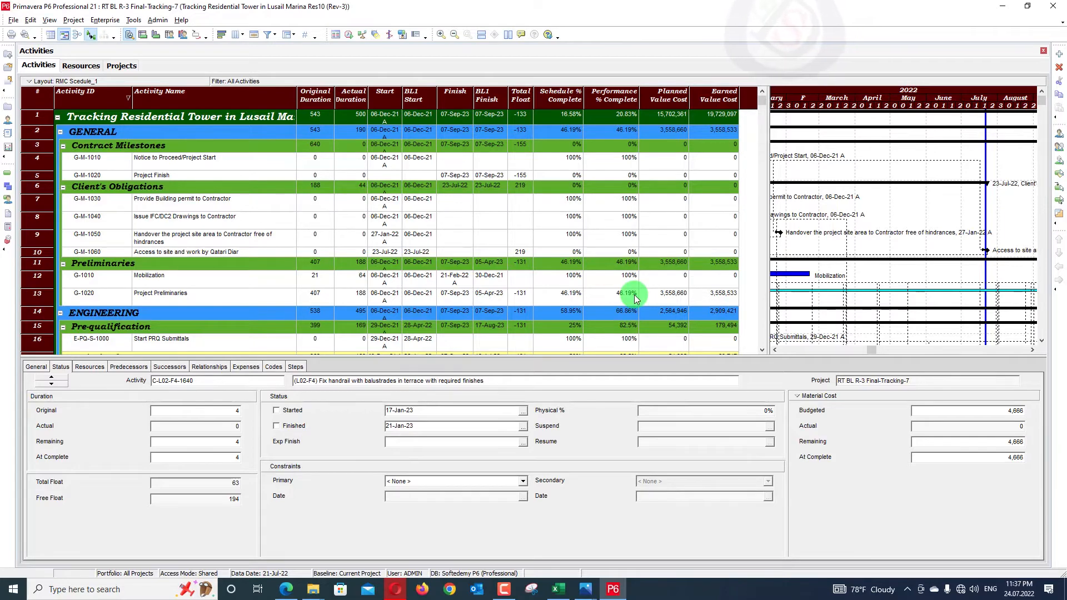
Open the schedule log and examine its statistics, constrained activities, open-end warnings and number of out-of-sequence activities
key("F9")
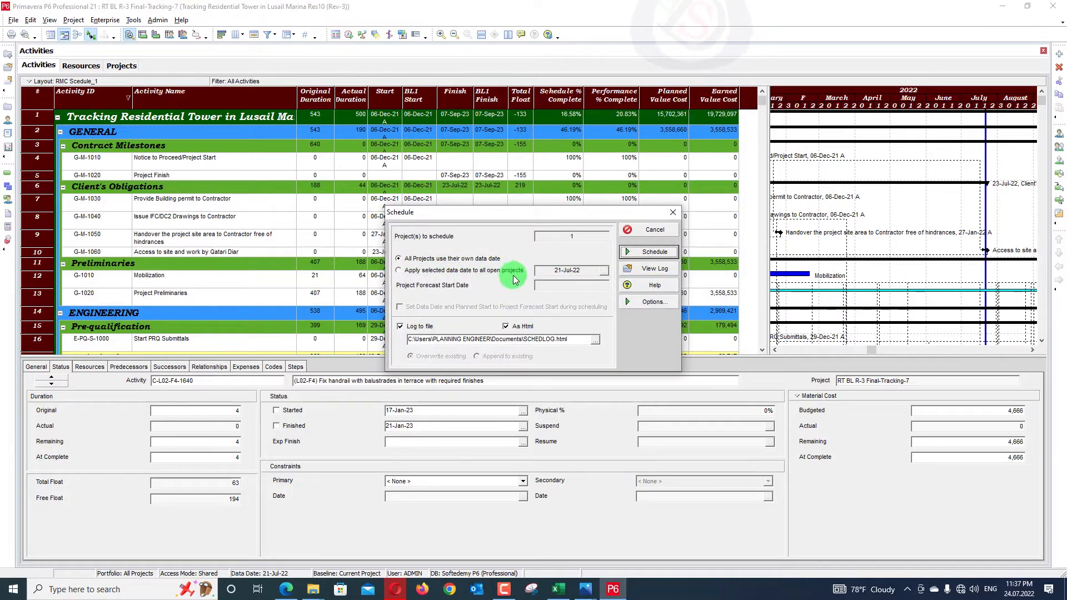
left_click(654, 268)
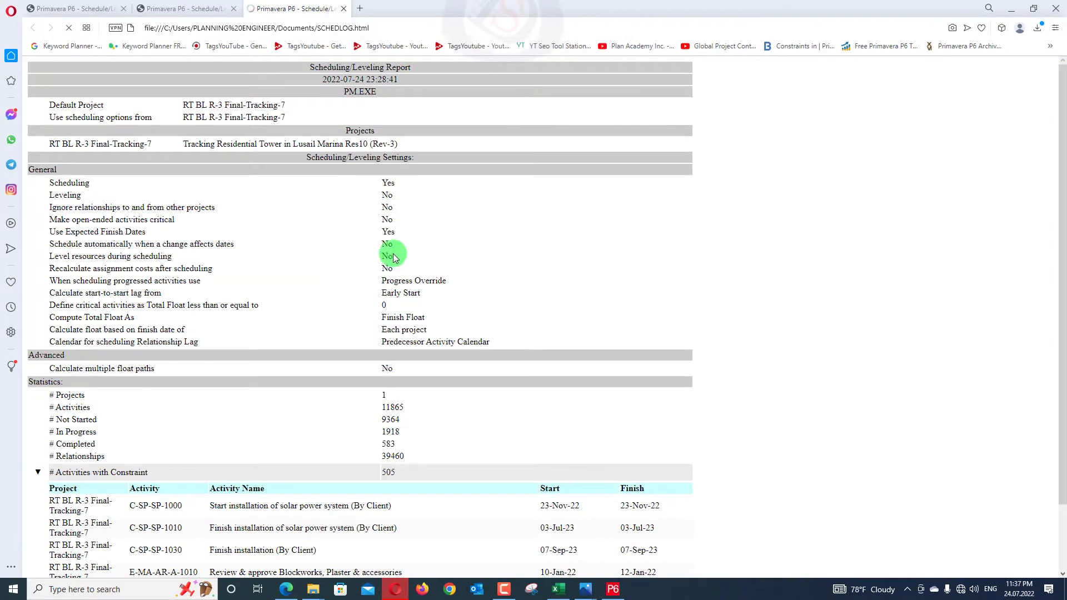
scroll(392, 253, "down", 3)
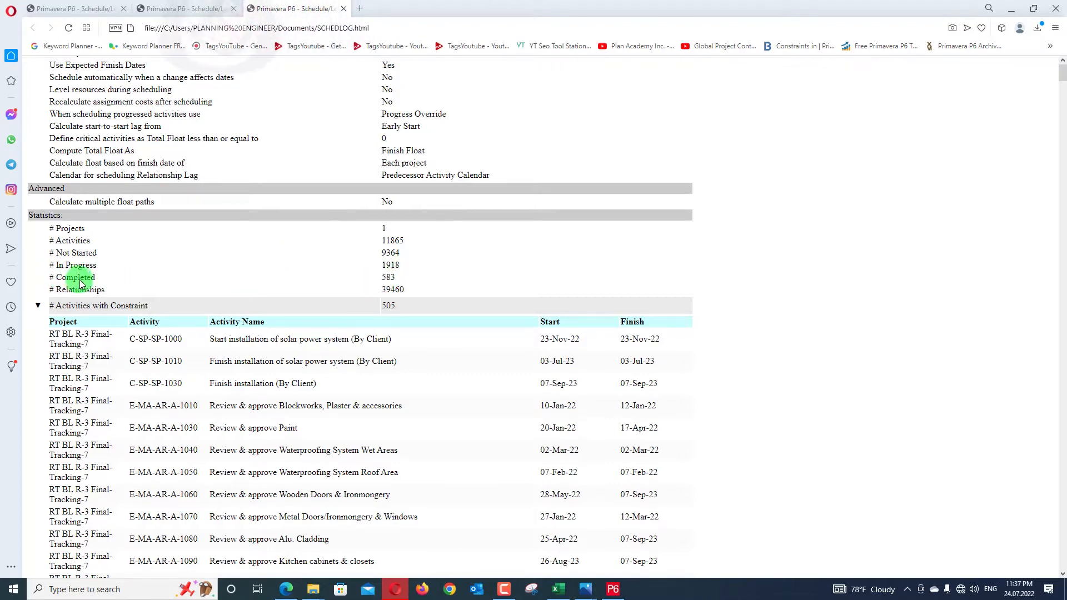
scroll(431, 293, "down", 2)
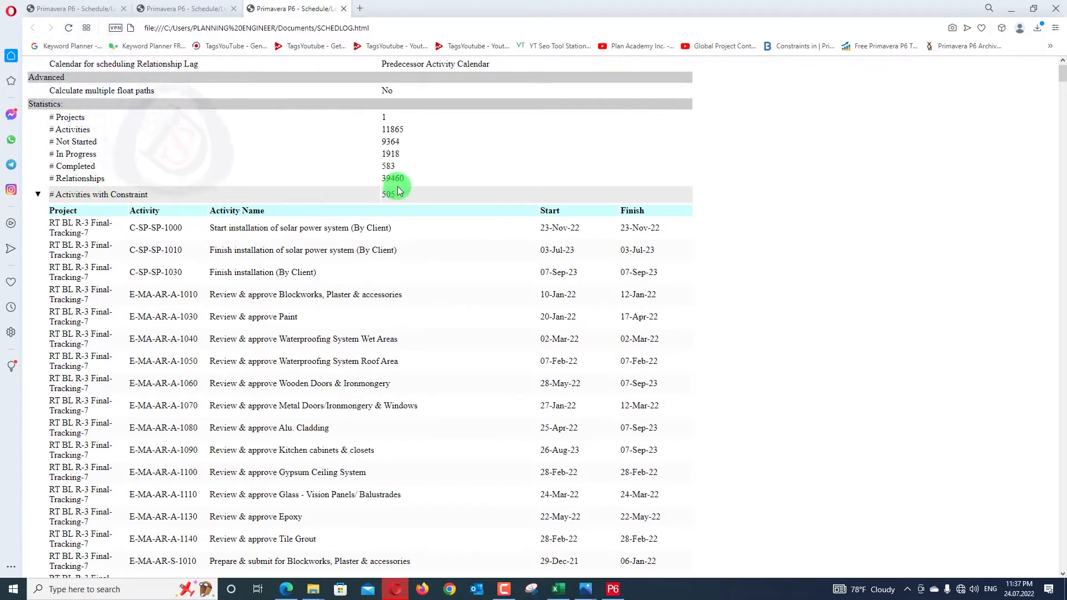
left_click(37, 195)
scroll(71, 214, "down", 3)
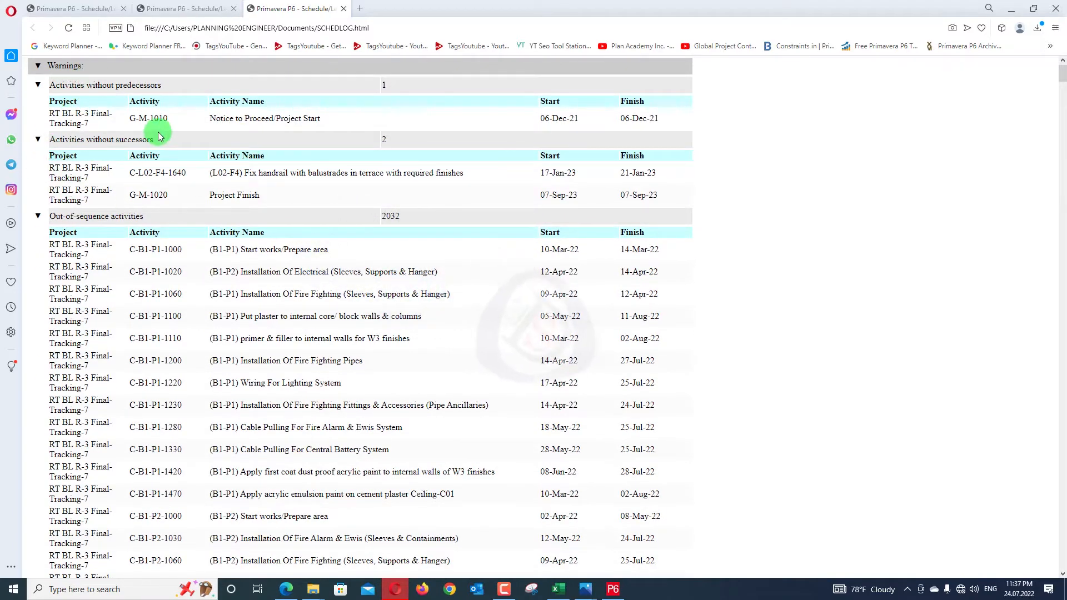
scroll(144, 143, "down", 1)
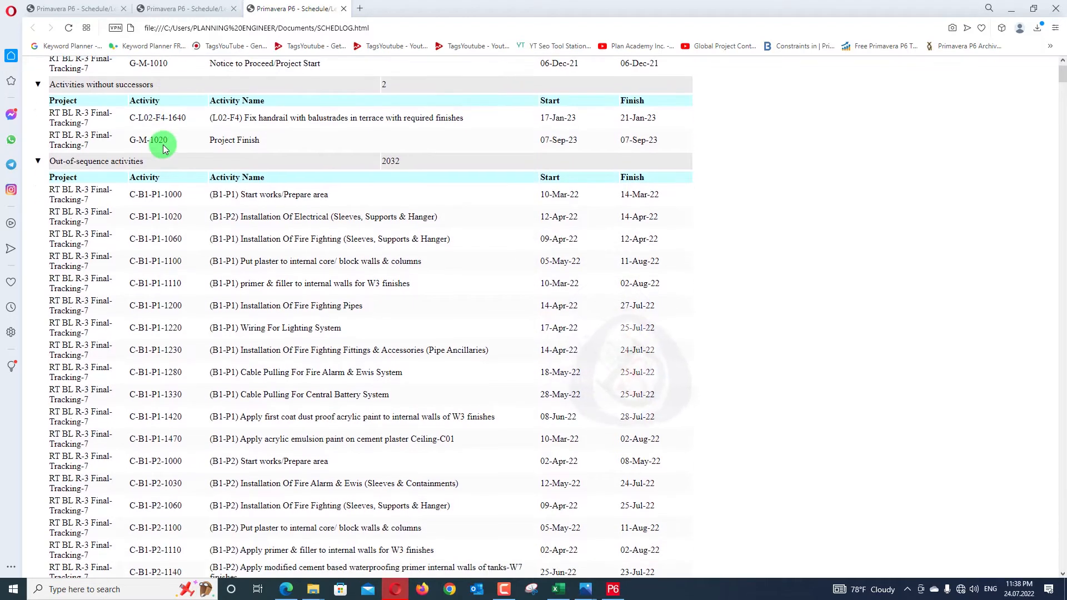
scroll(143, 143, "up", 1)
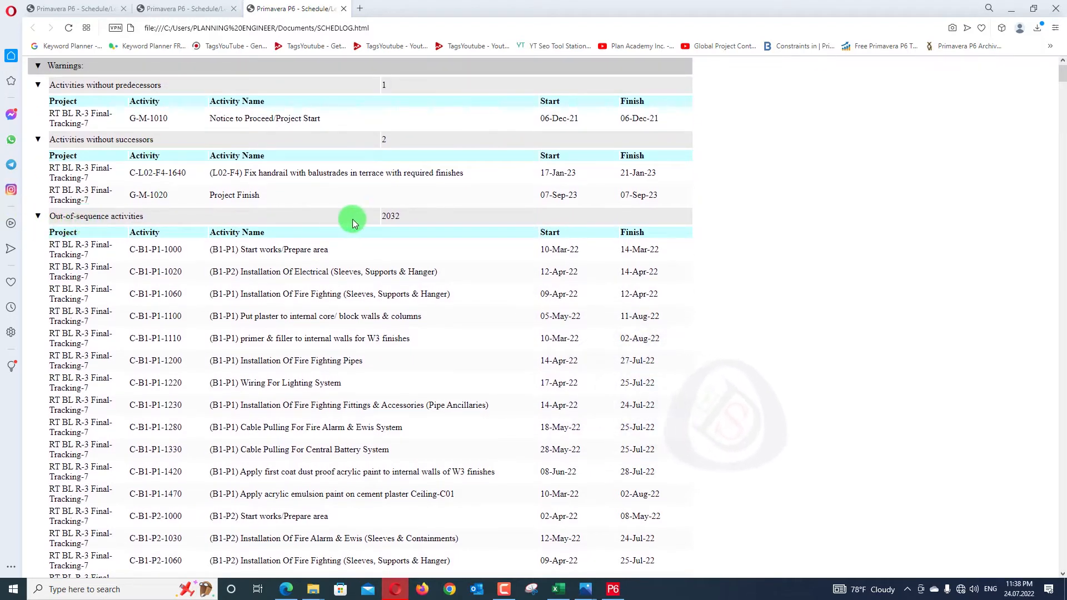
left_click_drag(383, 222, 430, 219)
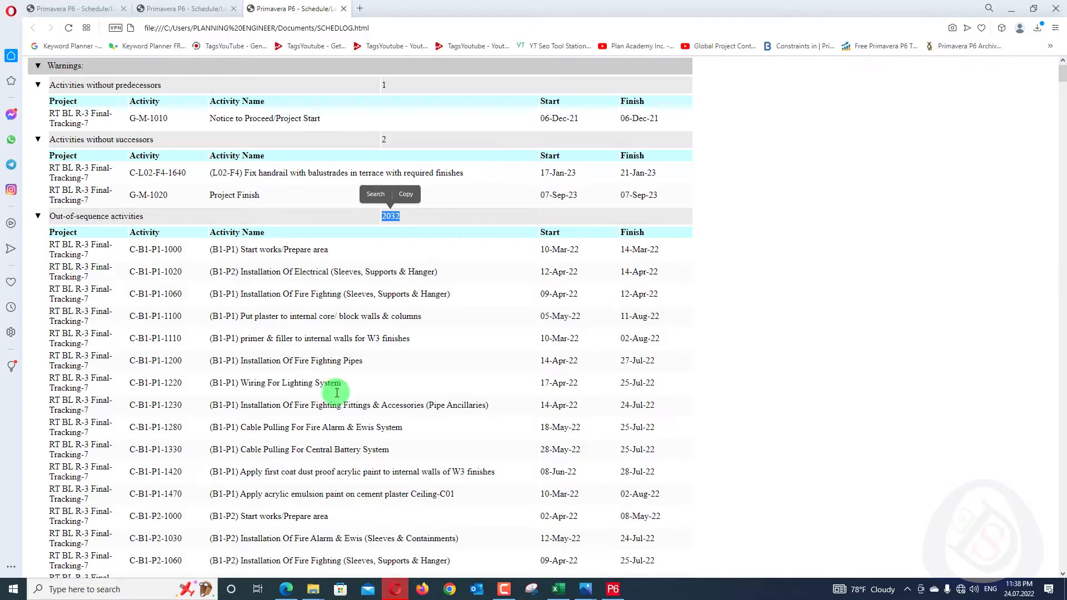
Return to the Recovery workbook in Excel and mark the Add any additional scope of Work row with 1 in cell F4
left_click(563, 589)
left_click_drag(123, 291, 588, 289)
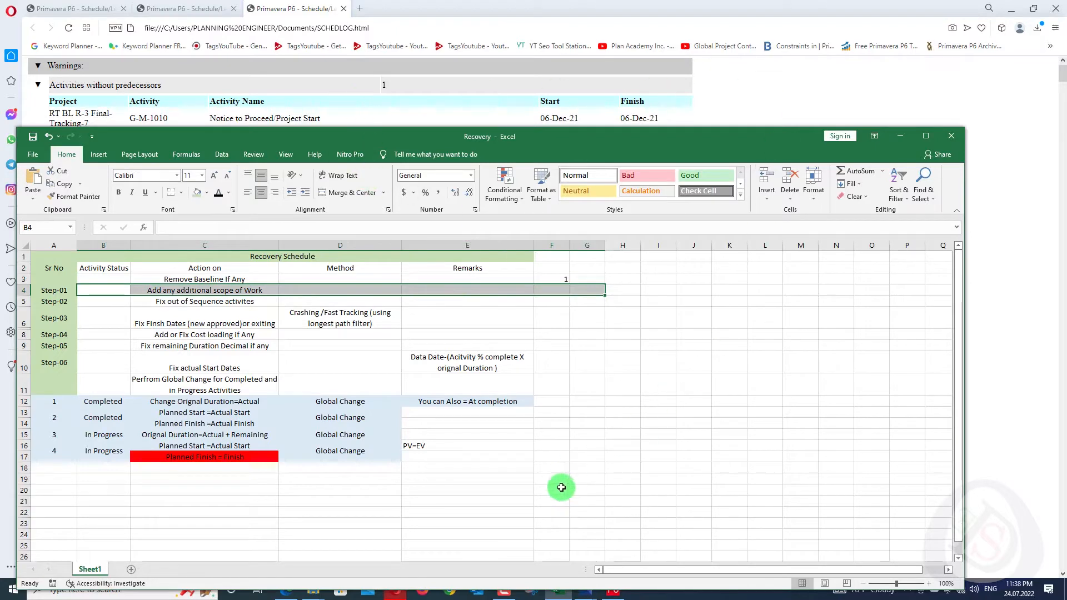
left_click(903, 137)
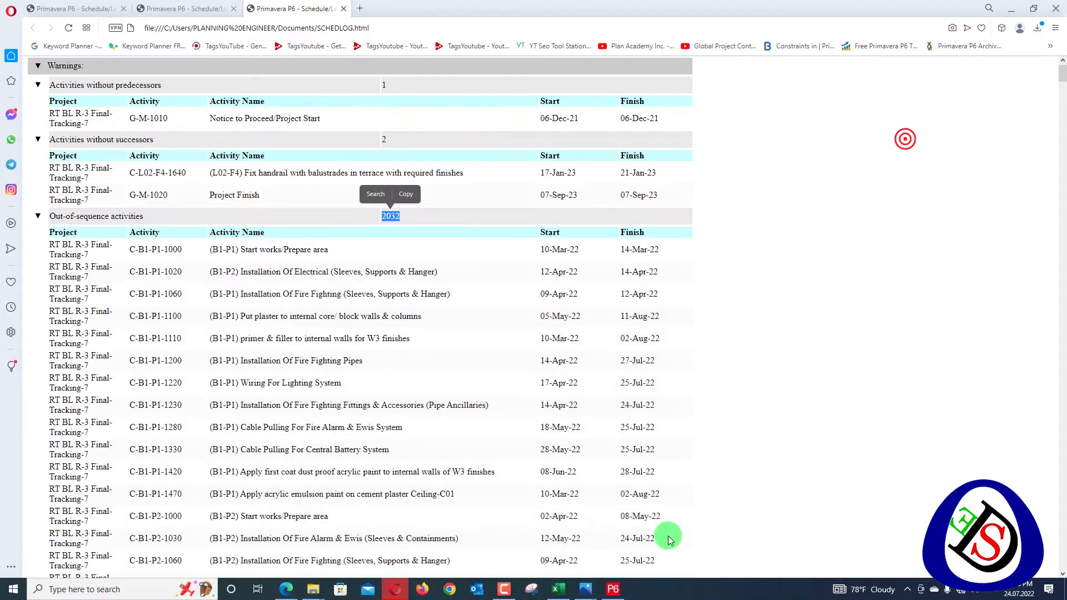
left_click(613, 590)
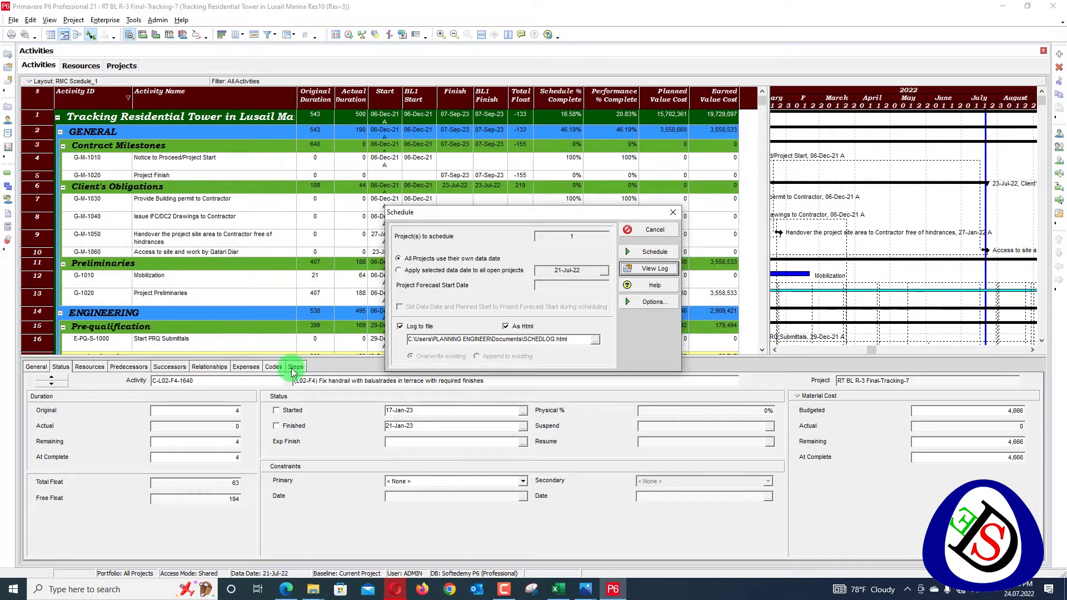
left_click(552, 591)
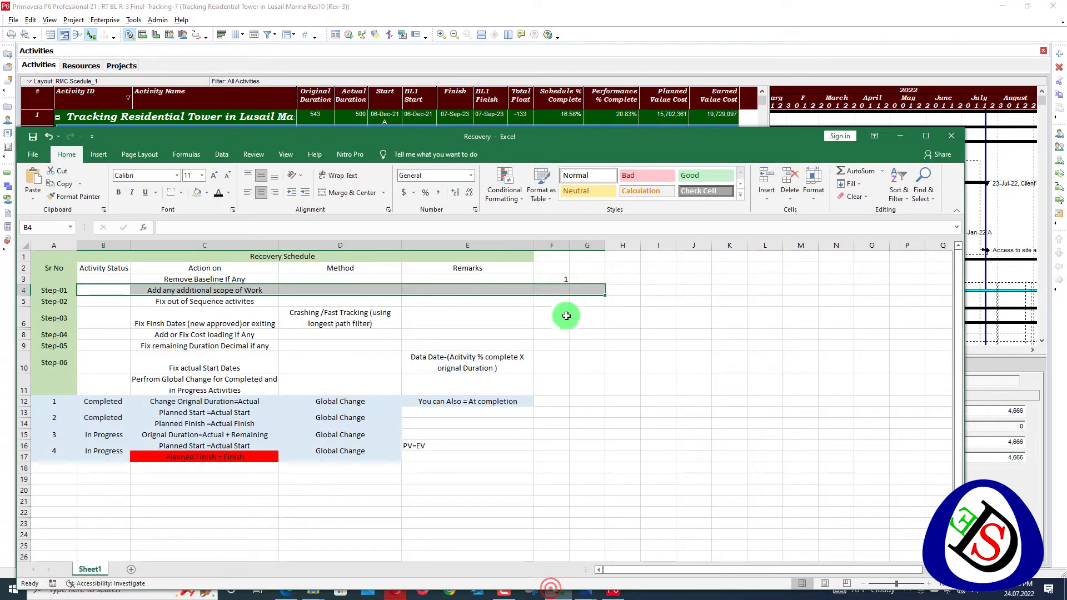
left_click(562, 291)
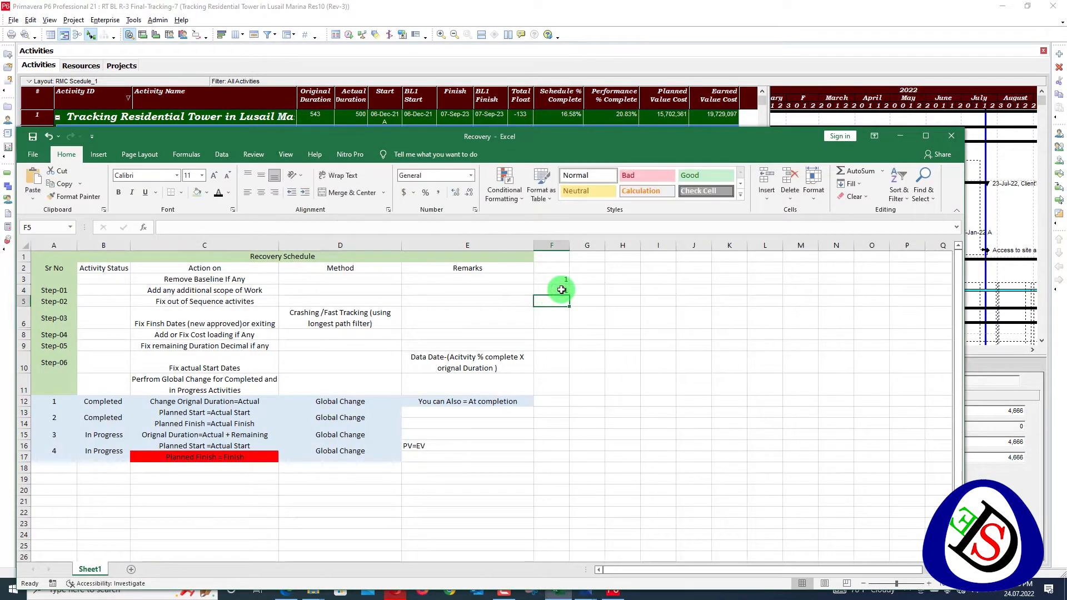
type("1")
key("Return")
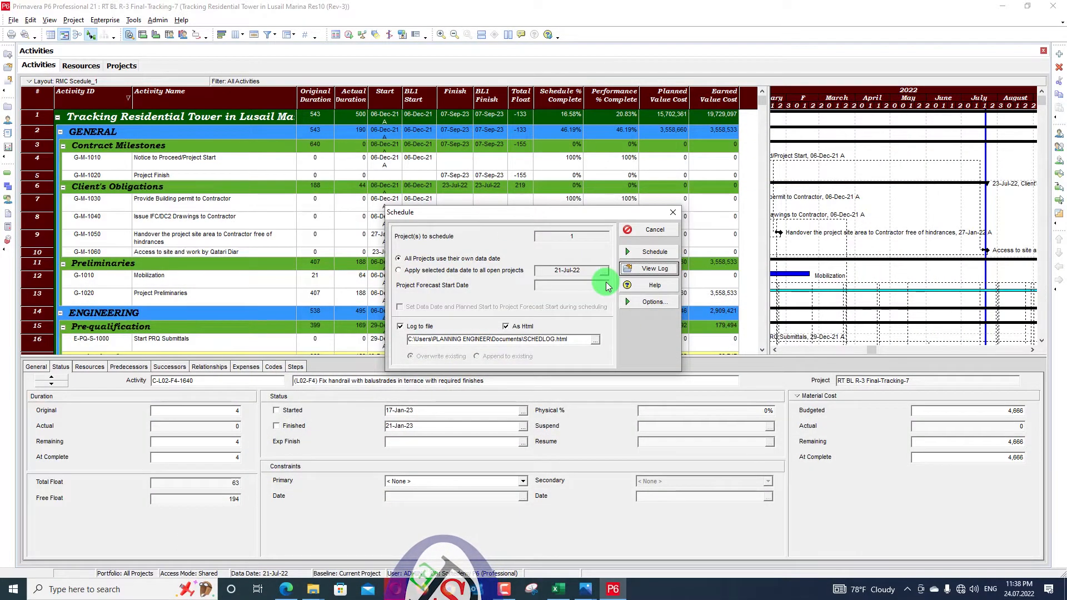
Close the Schedule dialog in Primavera P6 and start exporting the project's activity relationships to an Excel spreadsheet
left_click(672, 214)
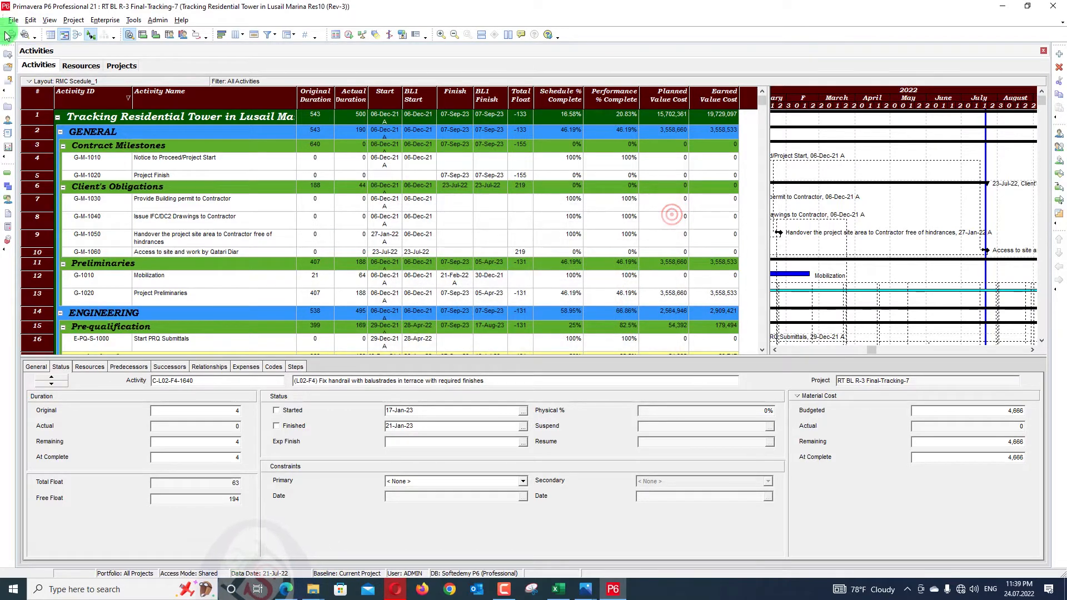
left_click(10, 21)
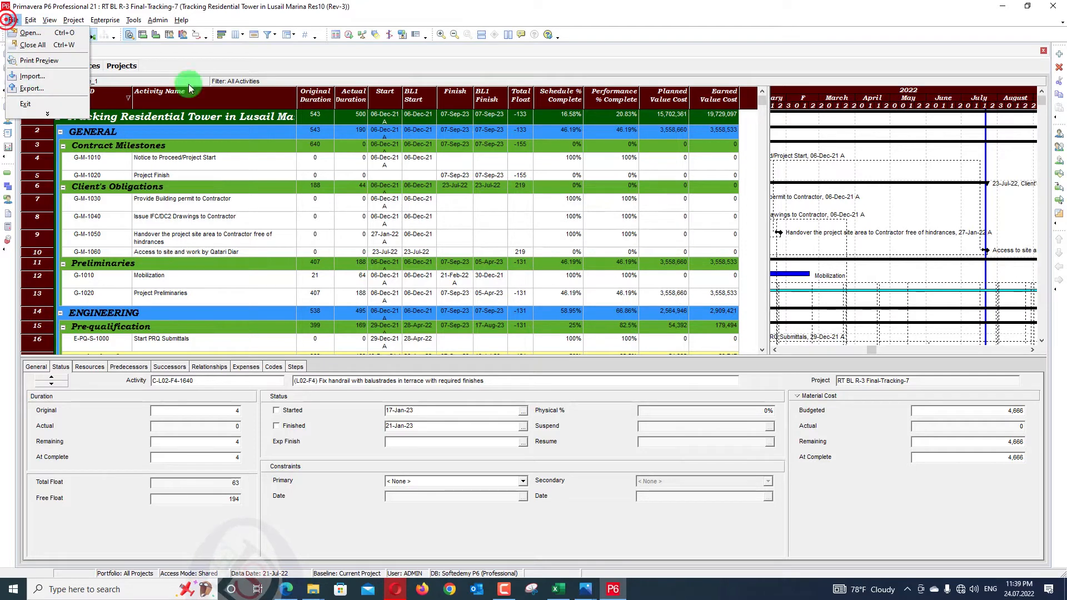
left_click(34, 90)
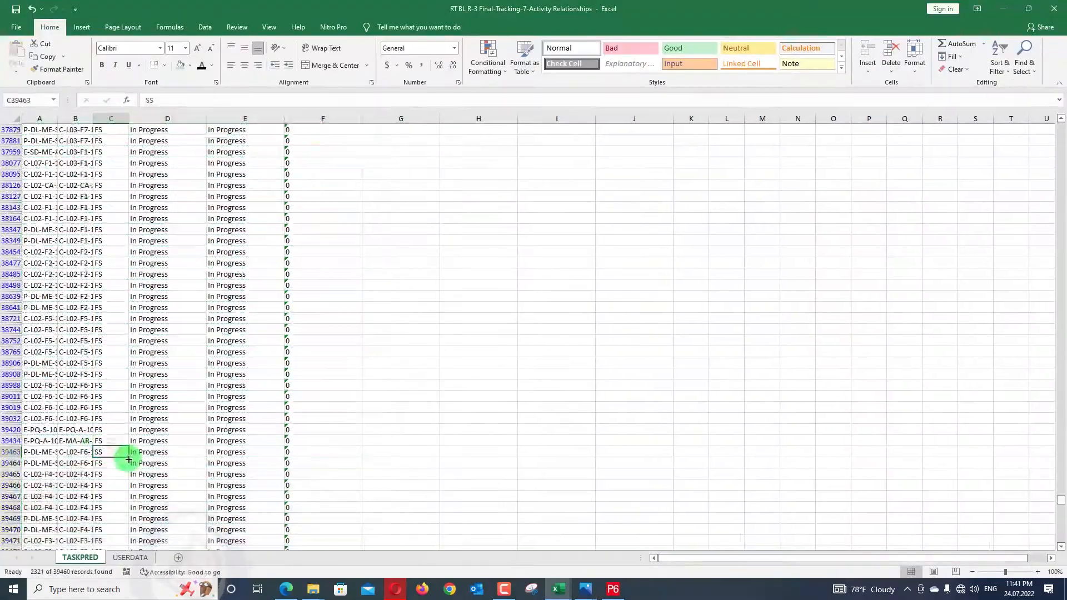
left_click(393, 156)
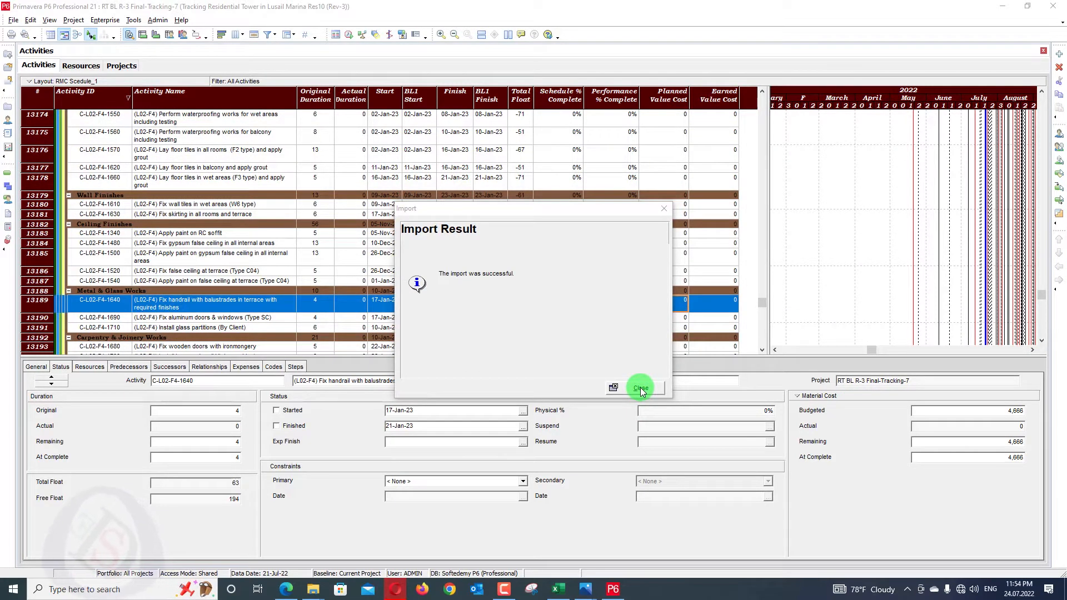
Finish the import and schedule the project by applying the selected data date of 21-Jul-22 to all open projects
left_click(640, 388)
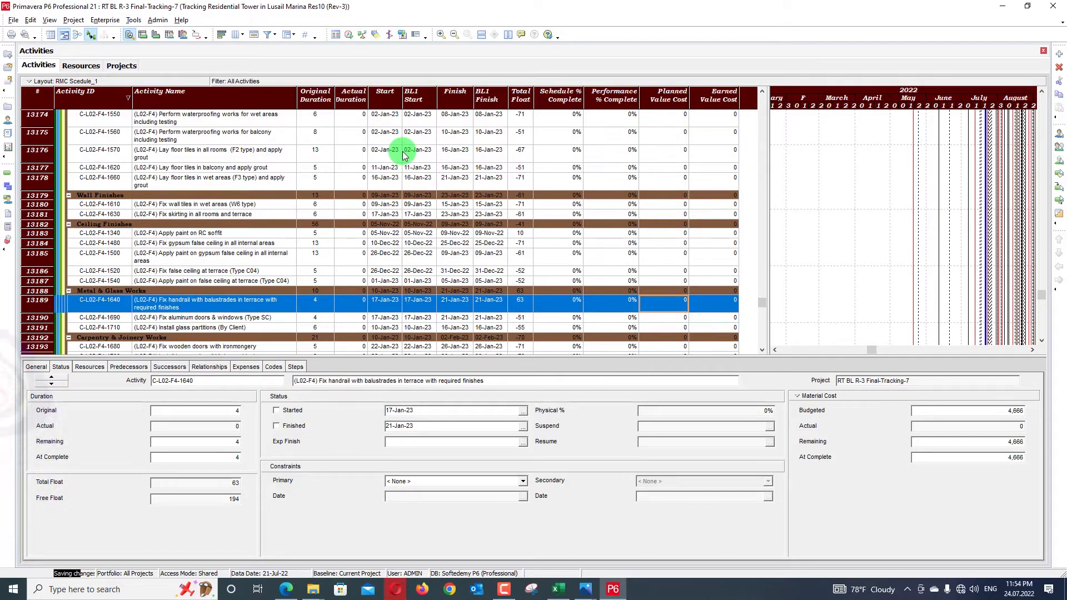
key("F9")
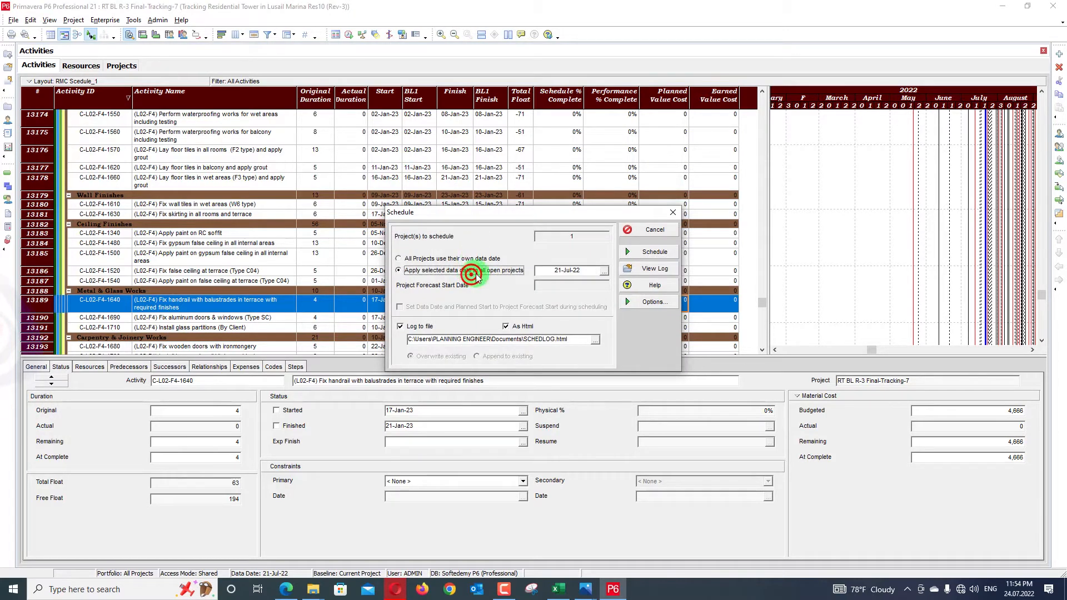
left_click(652, 253)
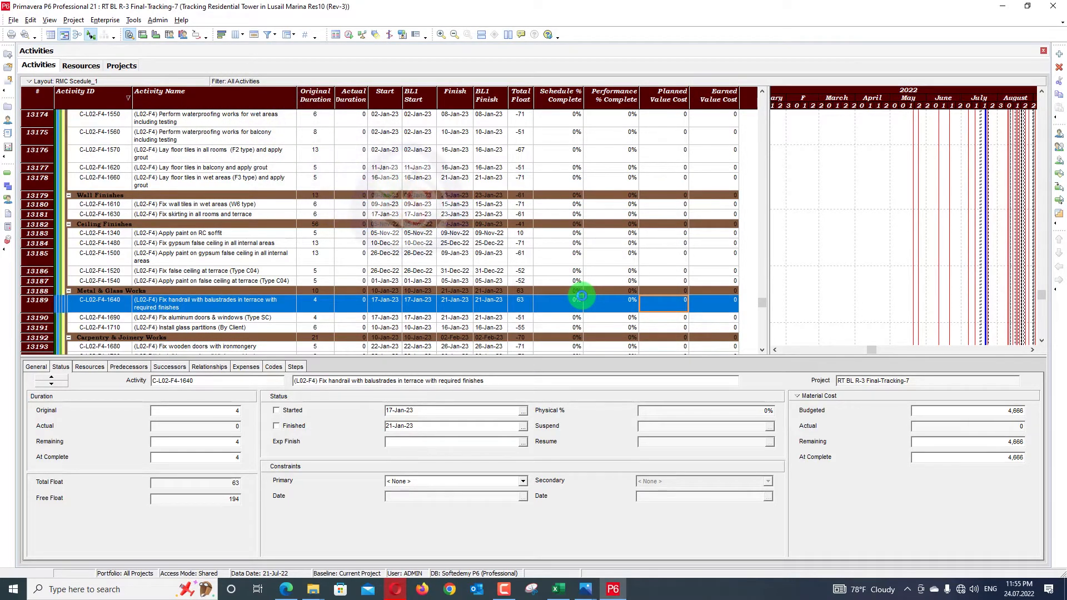
Open the schedule log again and examine its settings, statistics and constrained activities, collapsing the constrained activities list
key("F9")
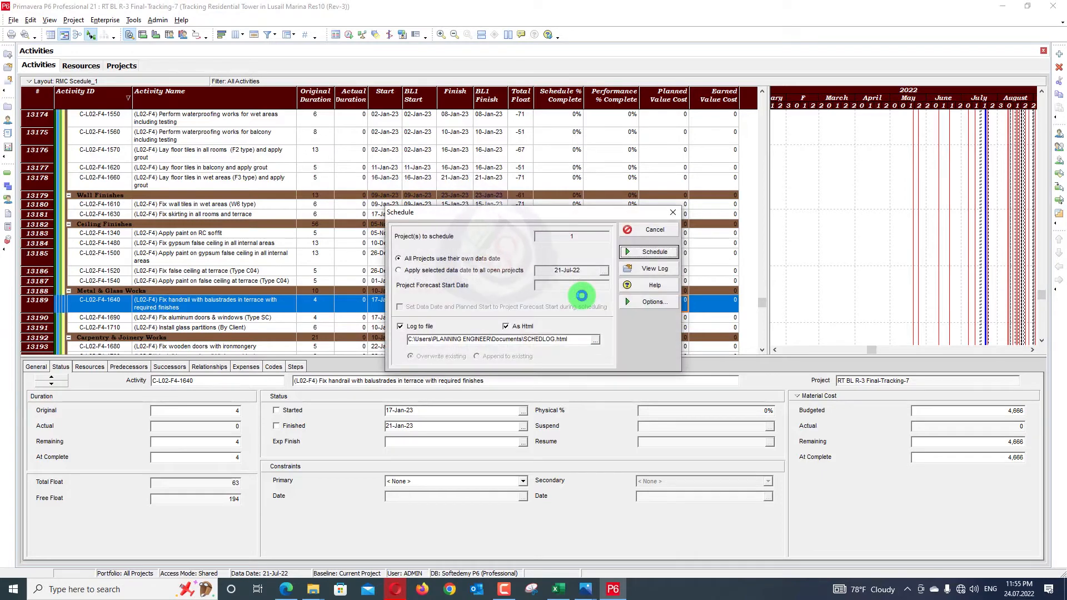
left_click(640, 272)
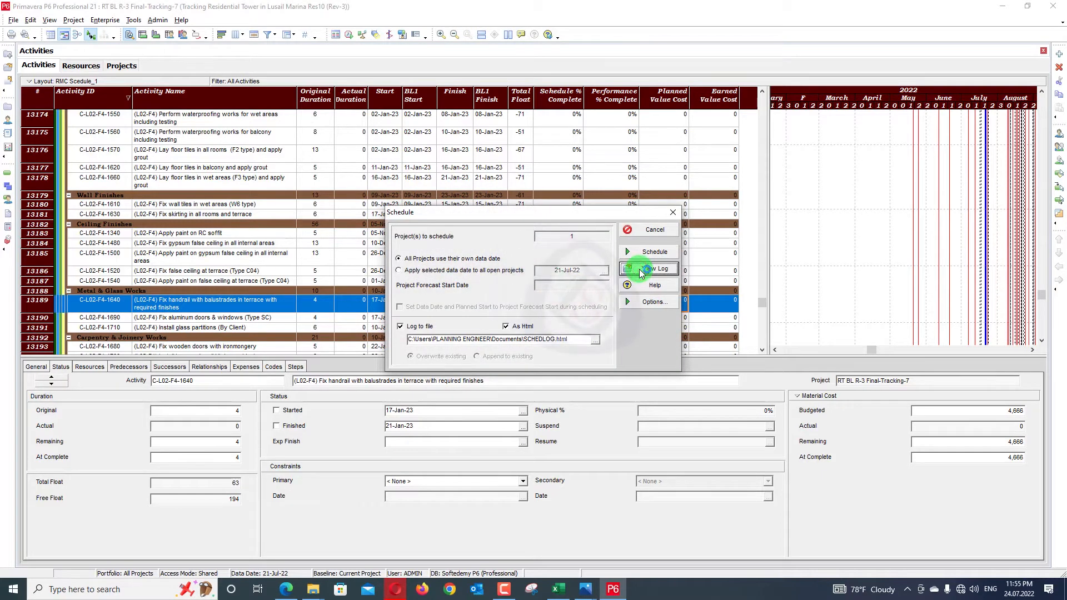
scroll(627, 268, "down", 1)
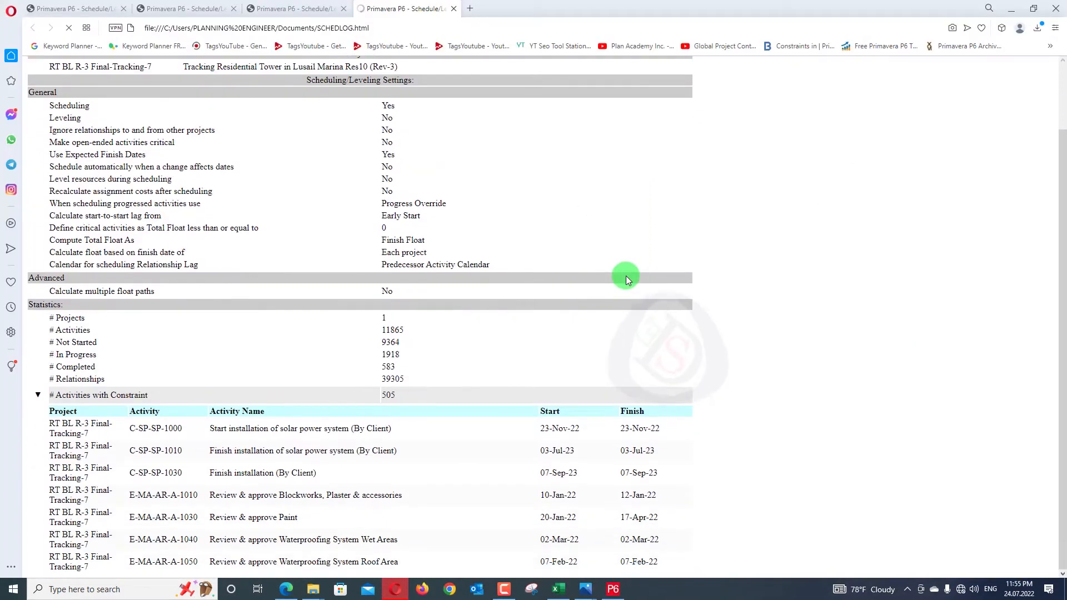
scroll(222, 386, "down", 15)
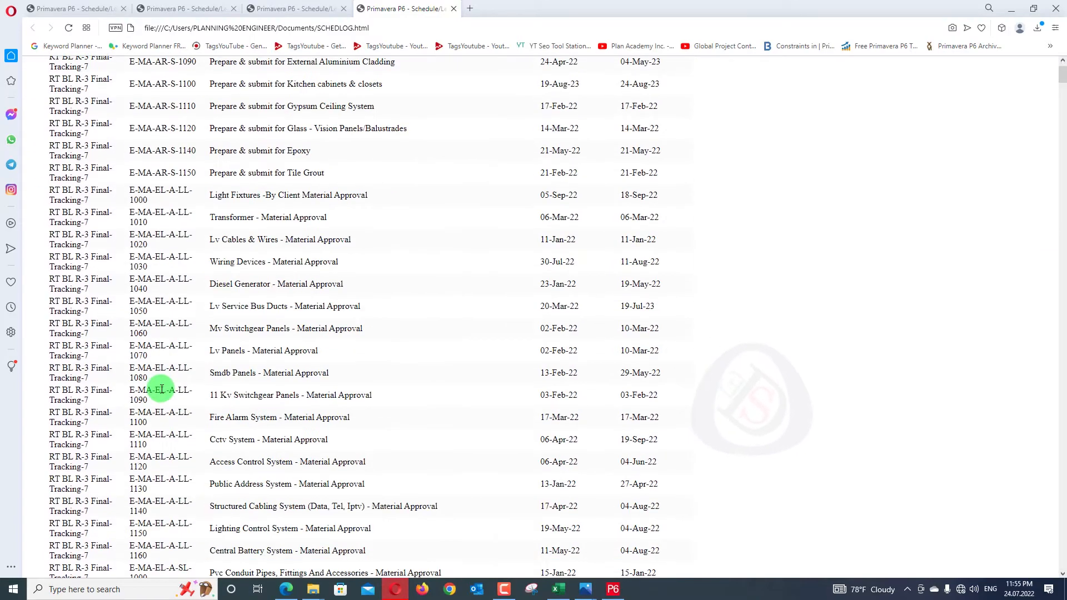
scroll(155, 385, "up", 11)
scroll(154, 385, "up", 3)
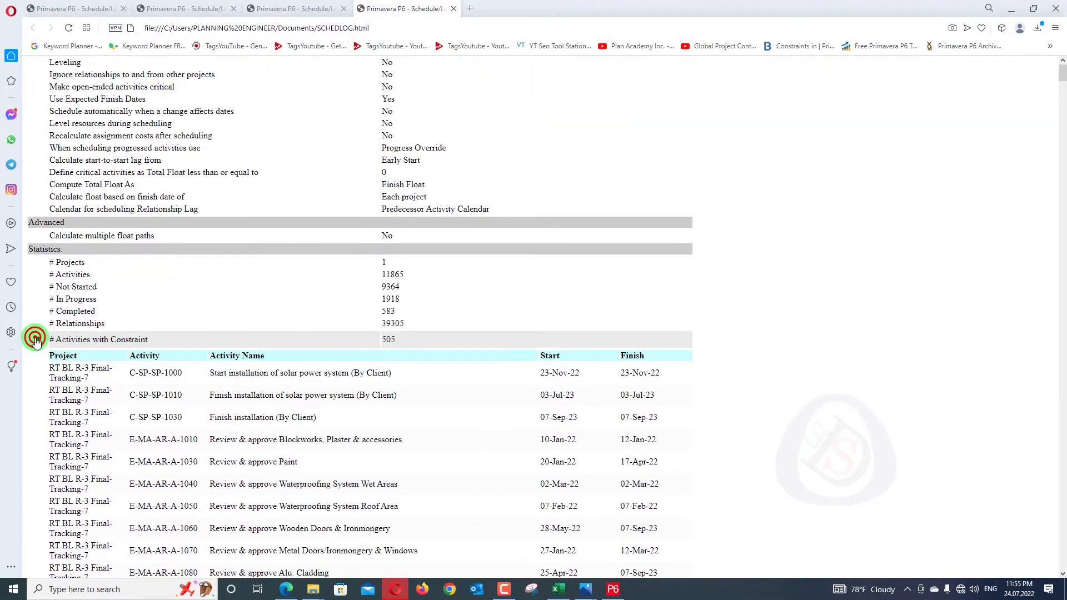
left_click(36, 339)
Examine the log's warnings for activities without predecessors, without successors and out of sequence, then return to Primavera P6 and close the Schedule dialog
scroll(78, 343, "down", 4)
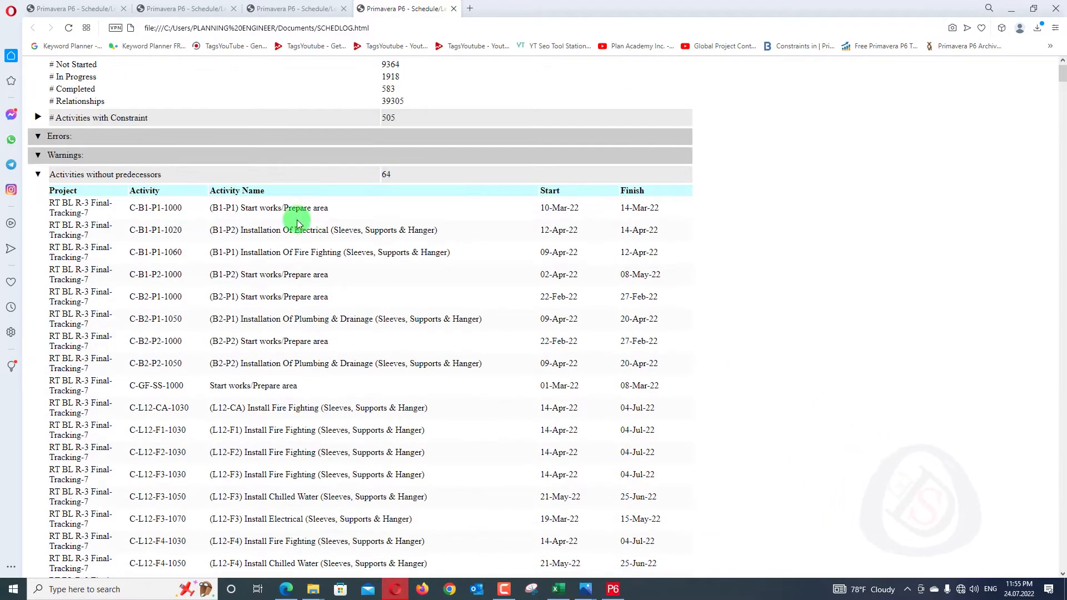
left_click(37, 174)
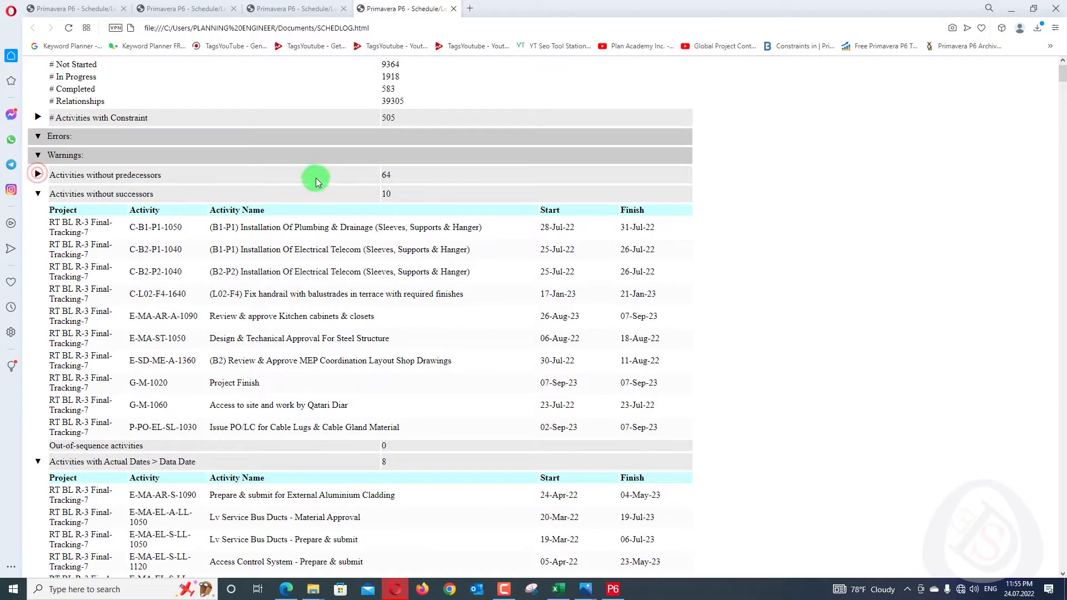
left_click(38, 174)
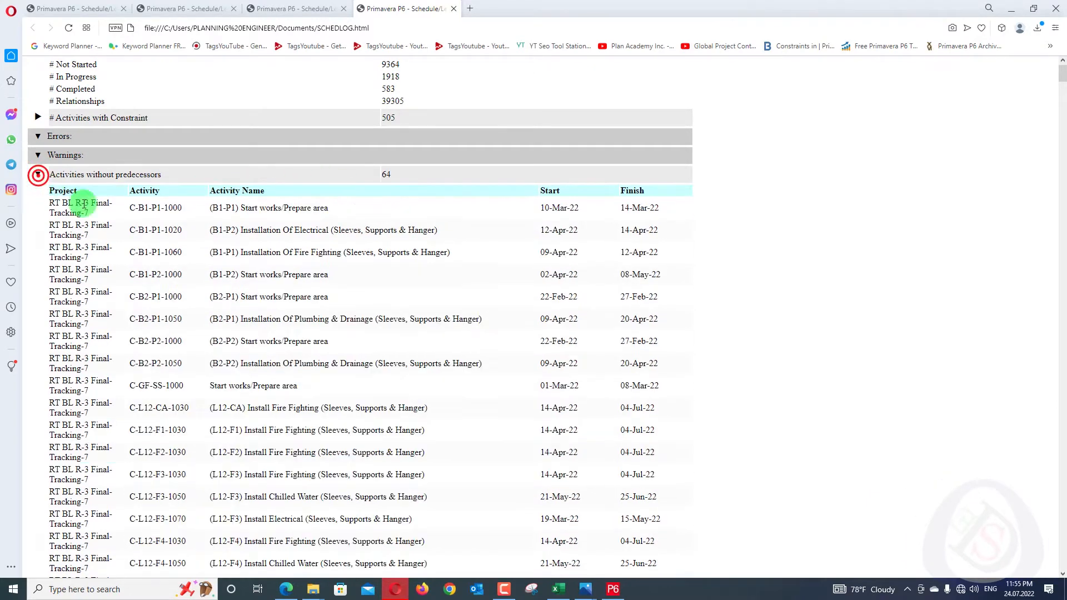
scroll(282, 233, "up", 4)
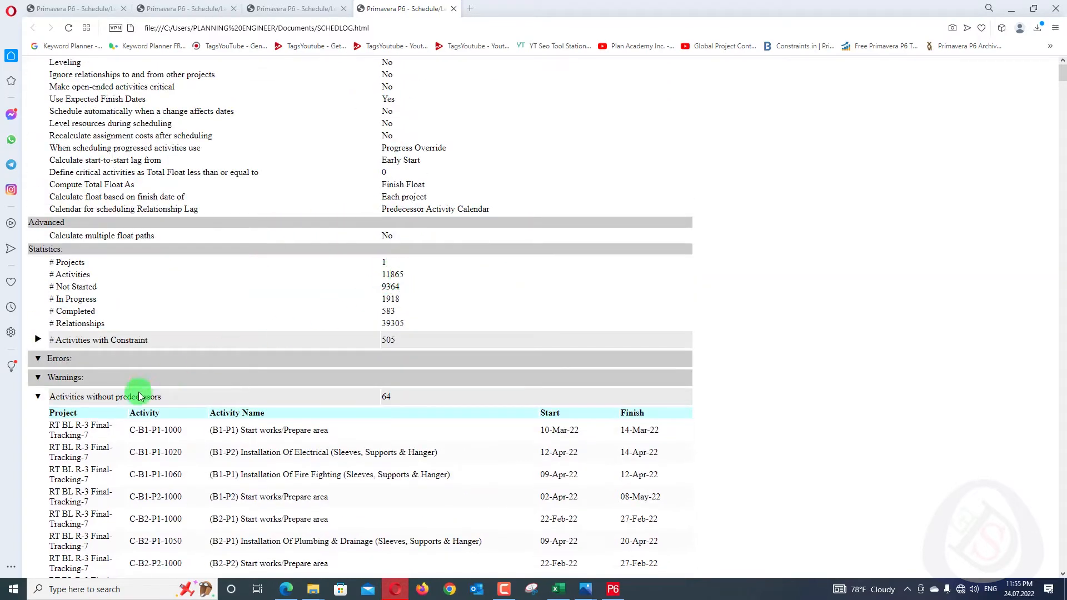
left_click(38, 397)
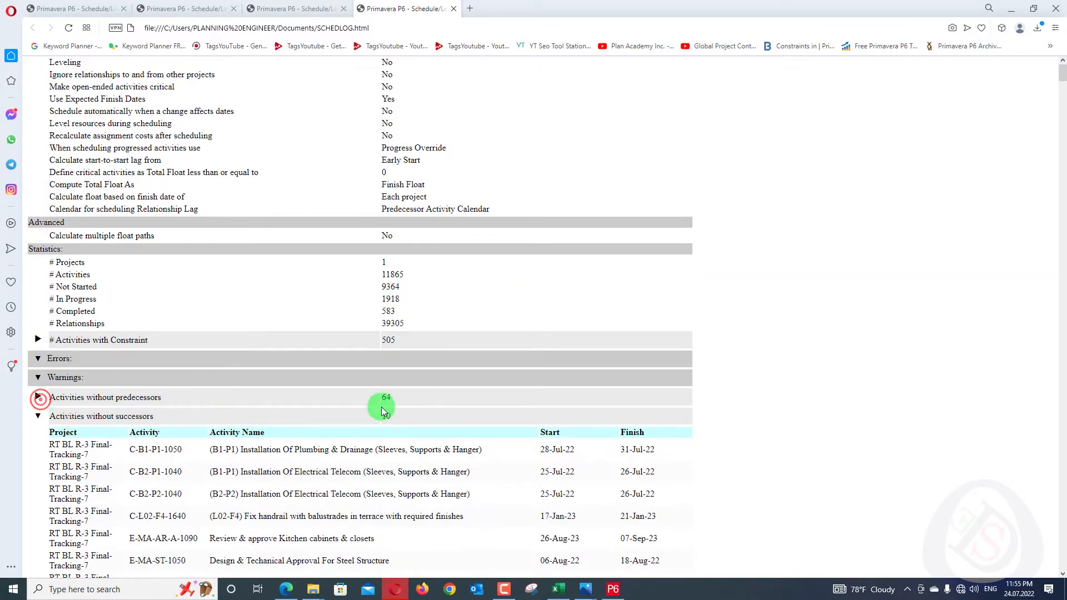
scroll(398, 398, "down", 4)
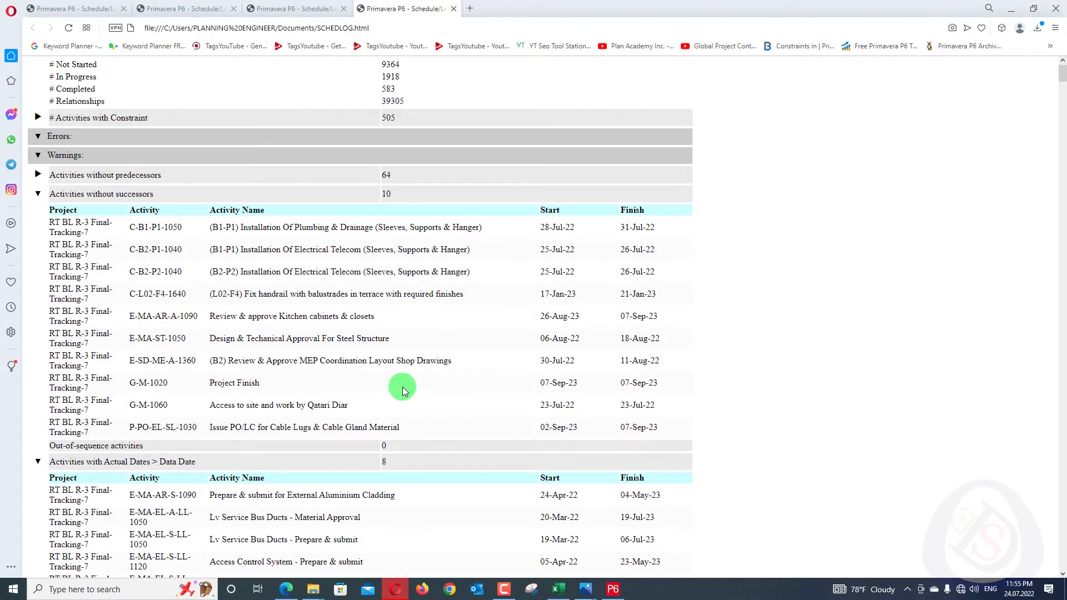
scroll(404, 391, "down", 3)
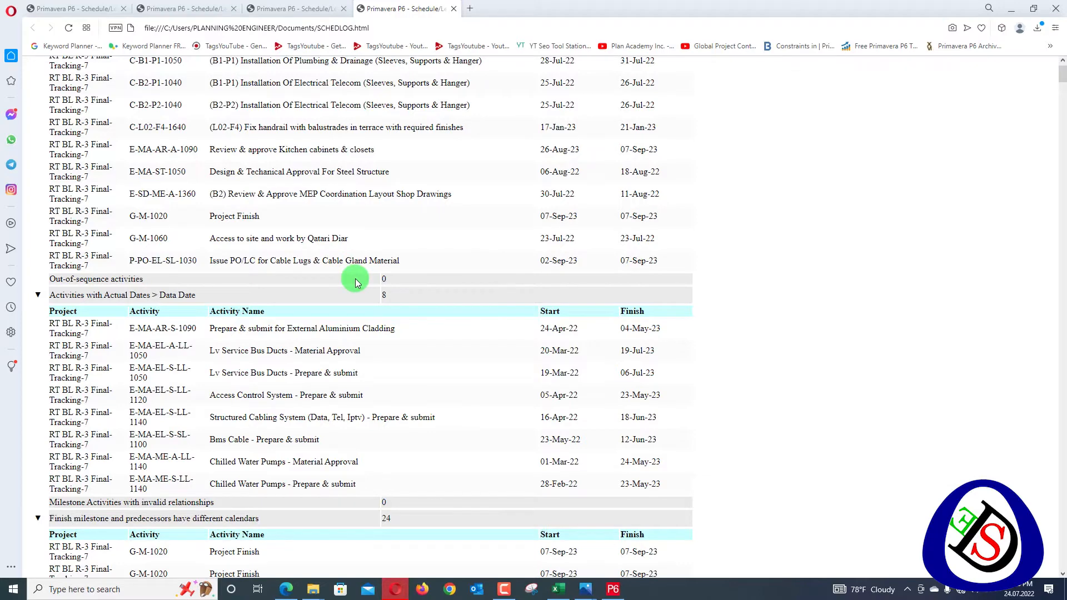
scroll(399, 254, "up", 4)
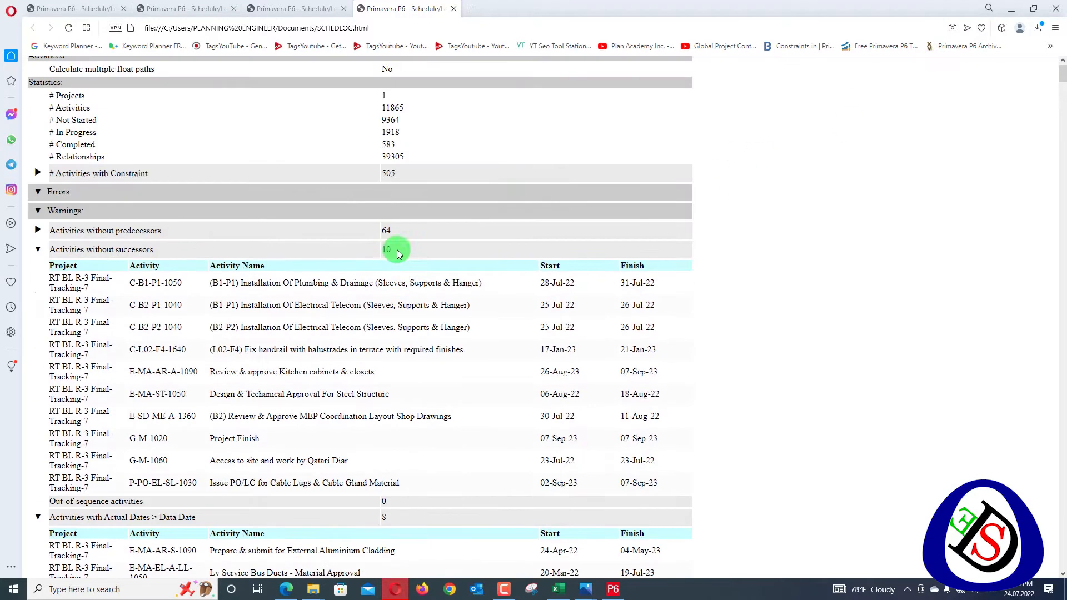
left_click(43, 229)
left_click(40, 229)
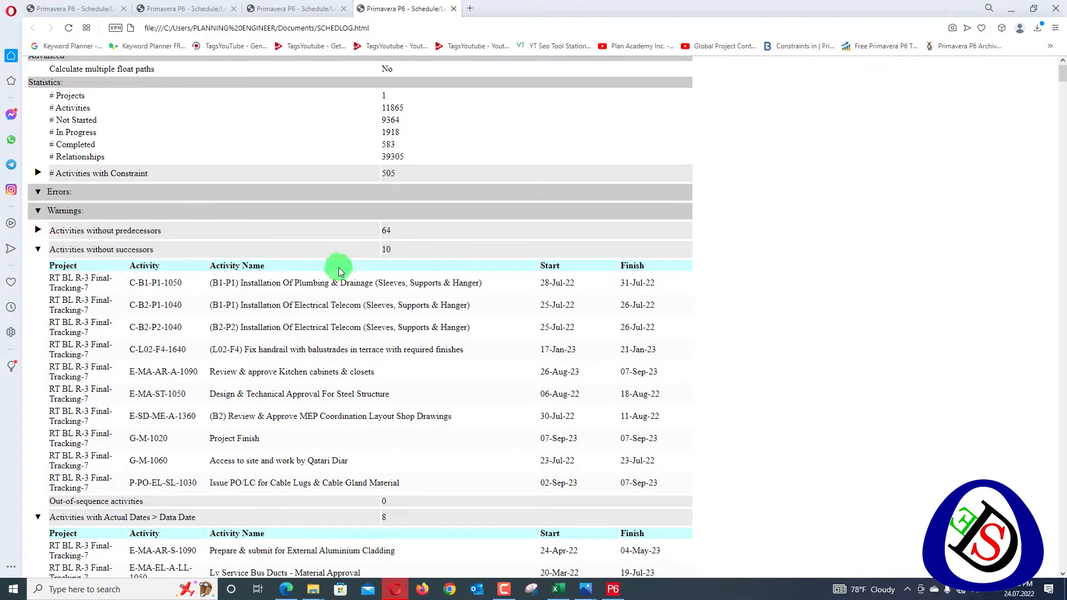
left_click(1020, 8)
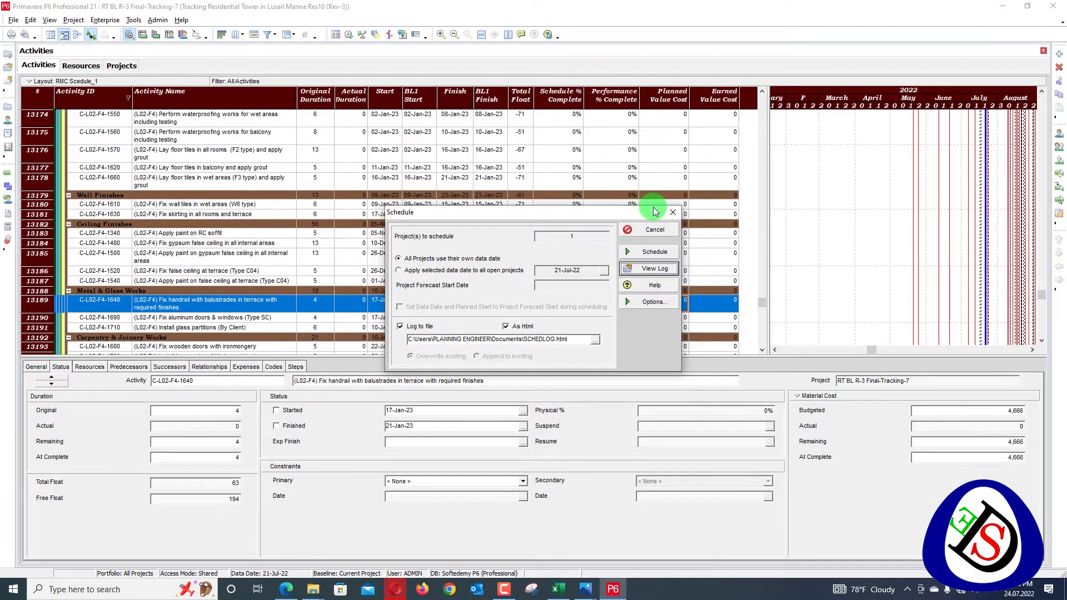
left_click(673, 212)
Create a user-defined activity filter named Predcessors where Predecessors equals an empty value
right_click(595, 89)
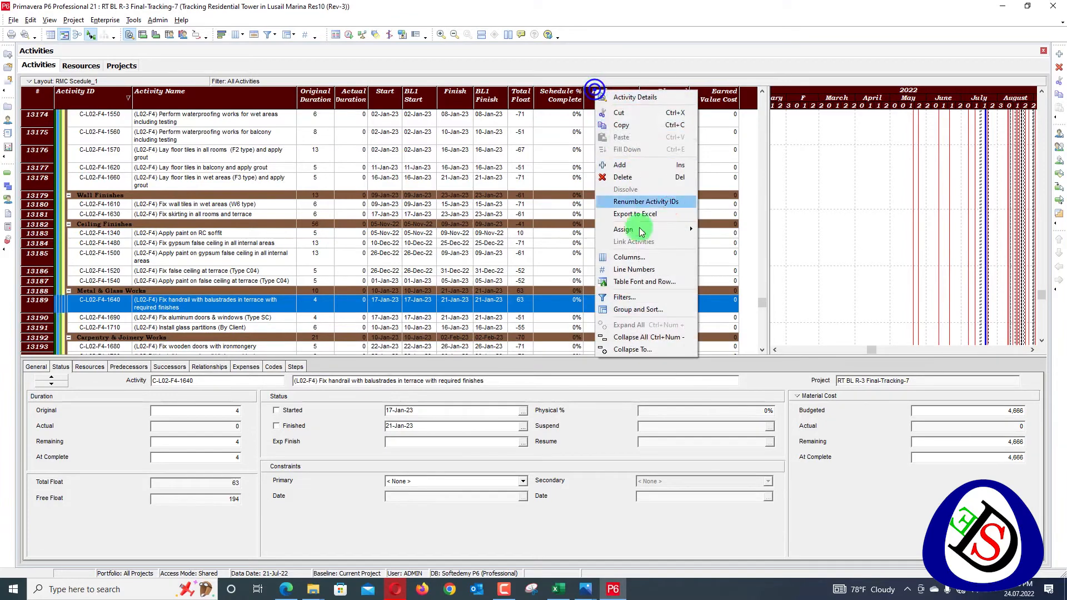
left_click(630, 296)
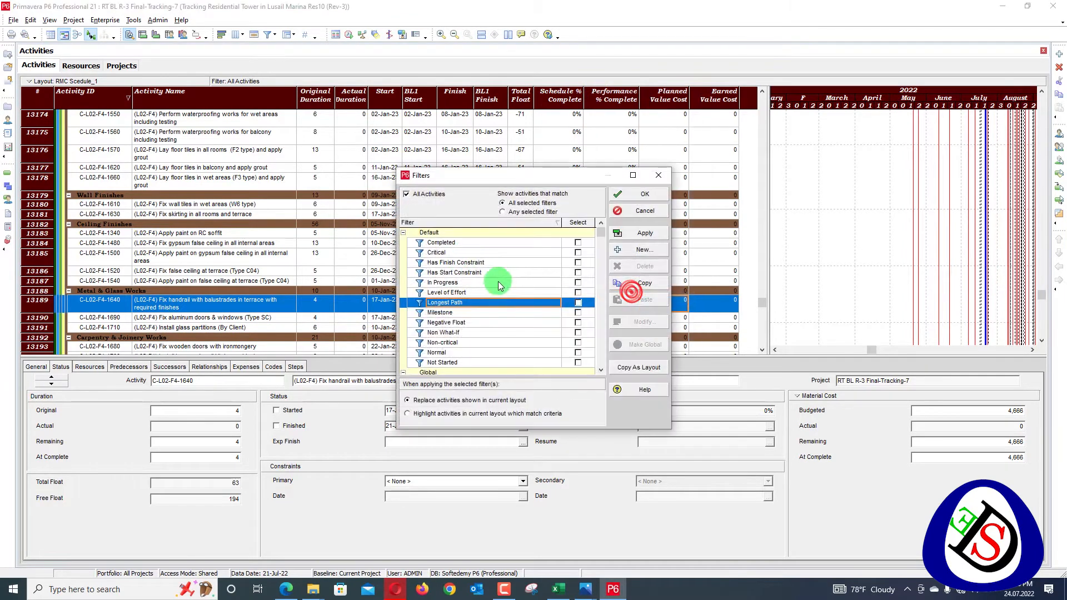
scroll(498, 292, "down", 5)
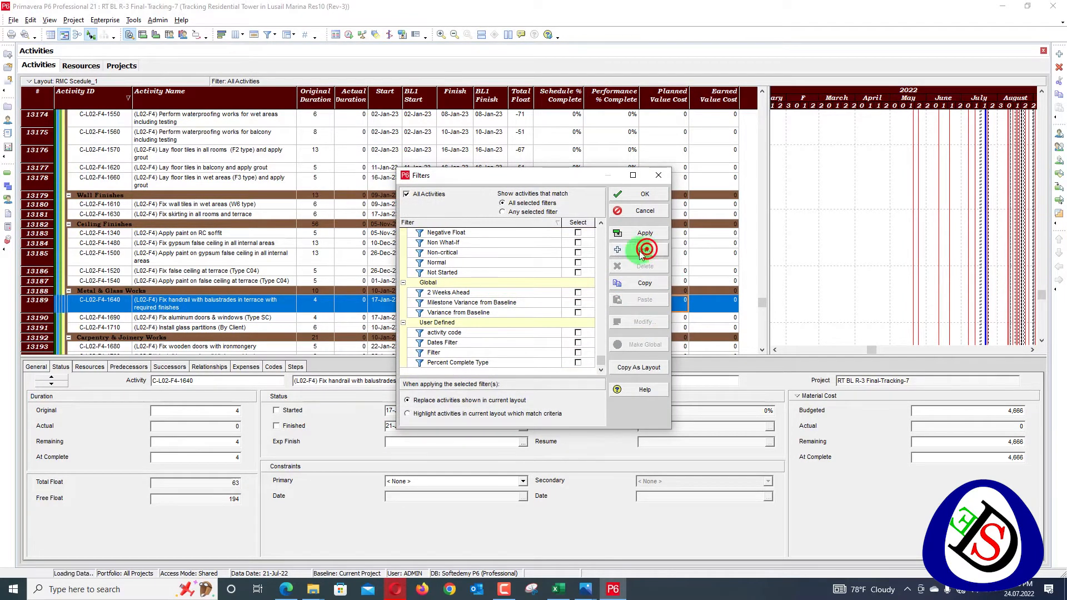
left_click(643, 250)
left_click(441, 270)
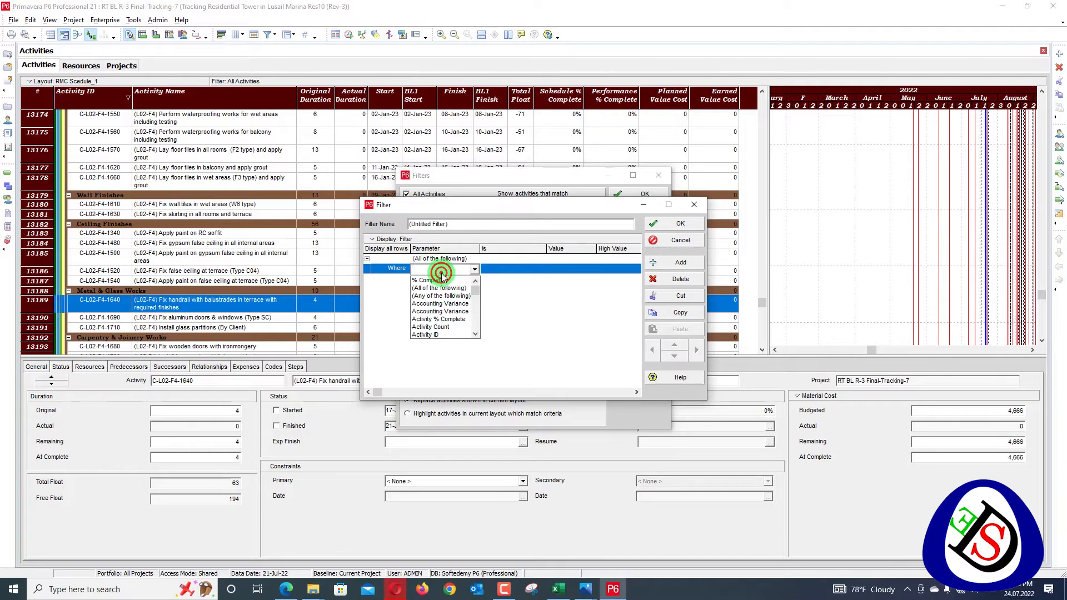
key("o")
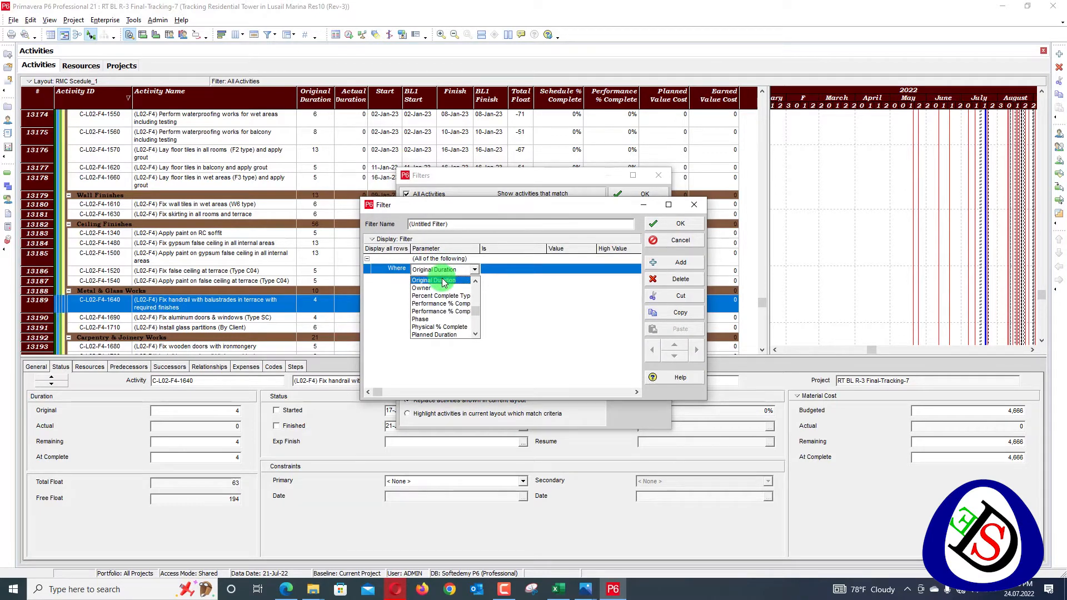
scroll(444, 308, "down", 3)
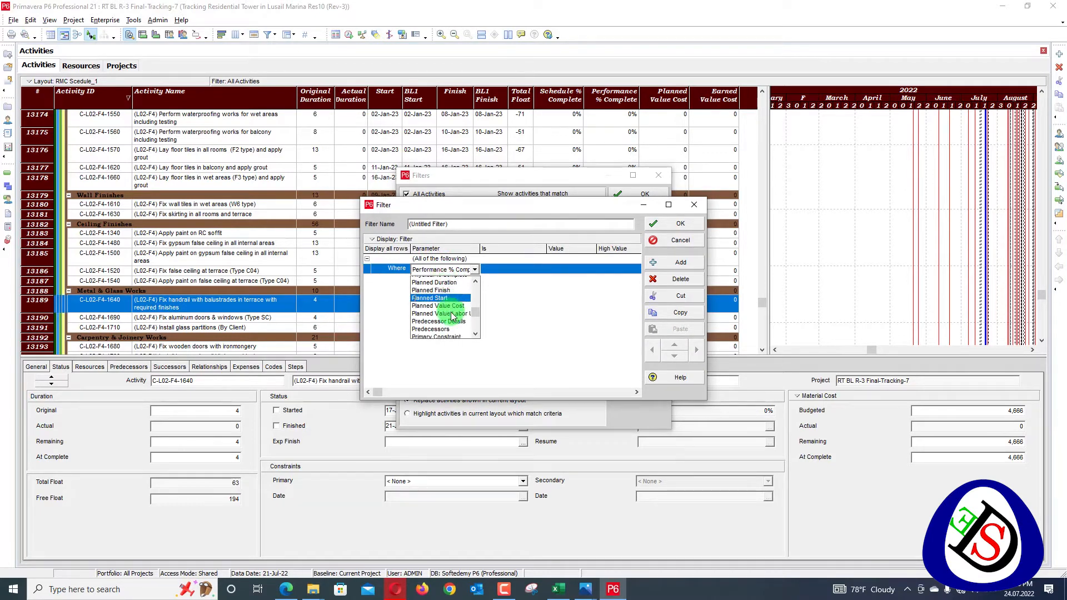
left_click(451, 296)
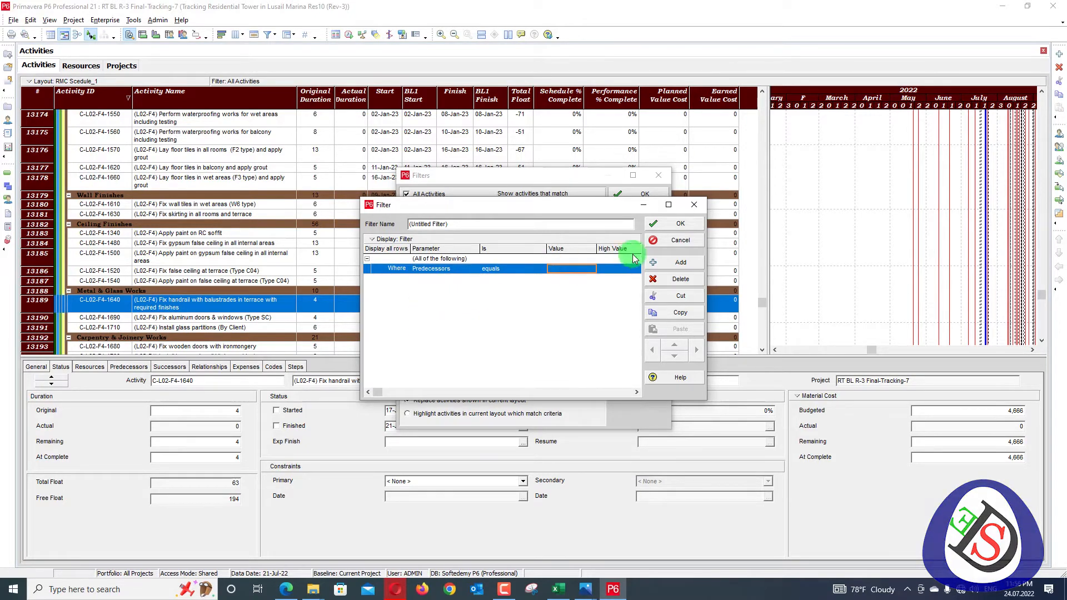
left_click(521, 224)
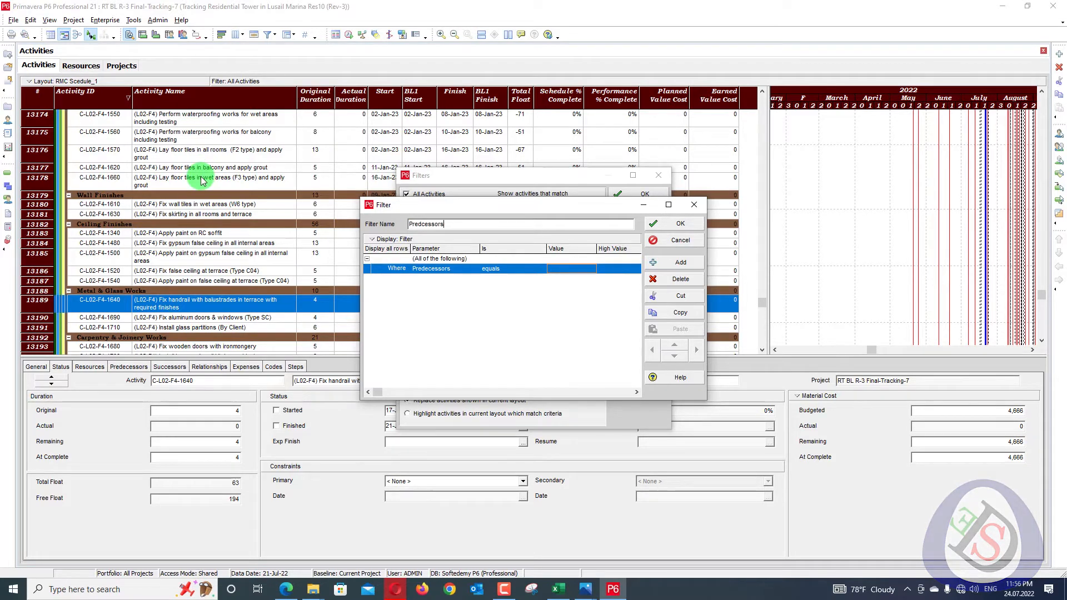
left_click(682, 228)
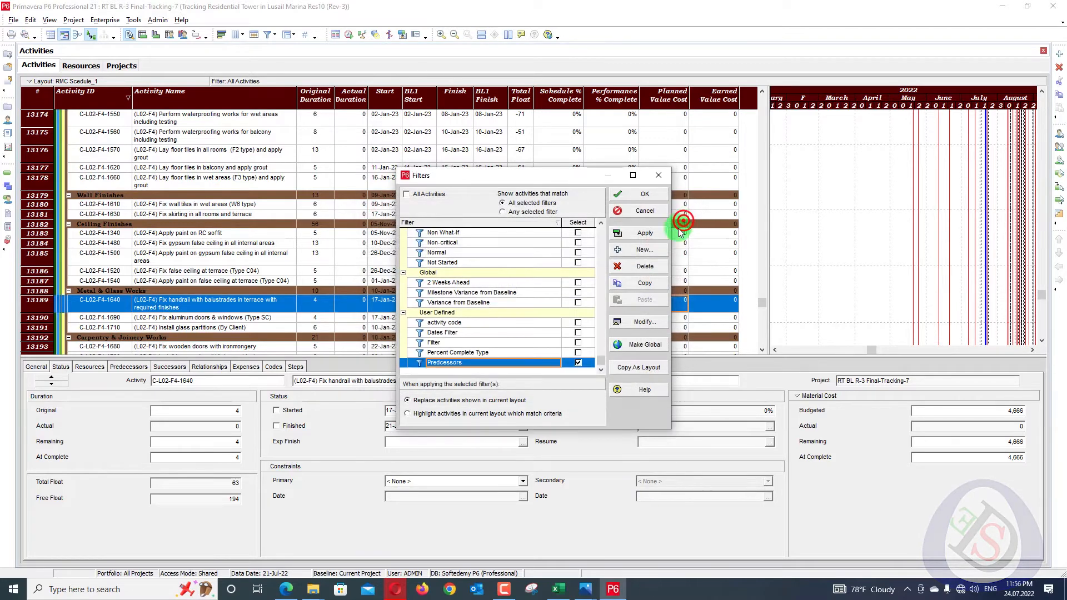
Apply the Predcessors filter to the activity table and browse the listed activities down to Basement 02
left_click(644, 235)
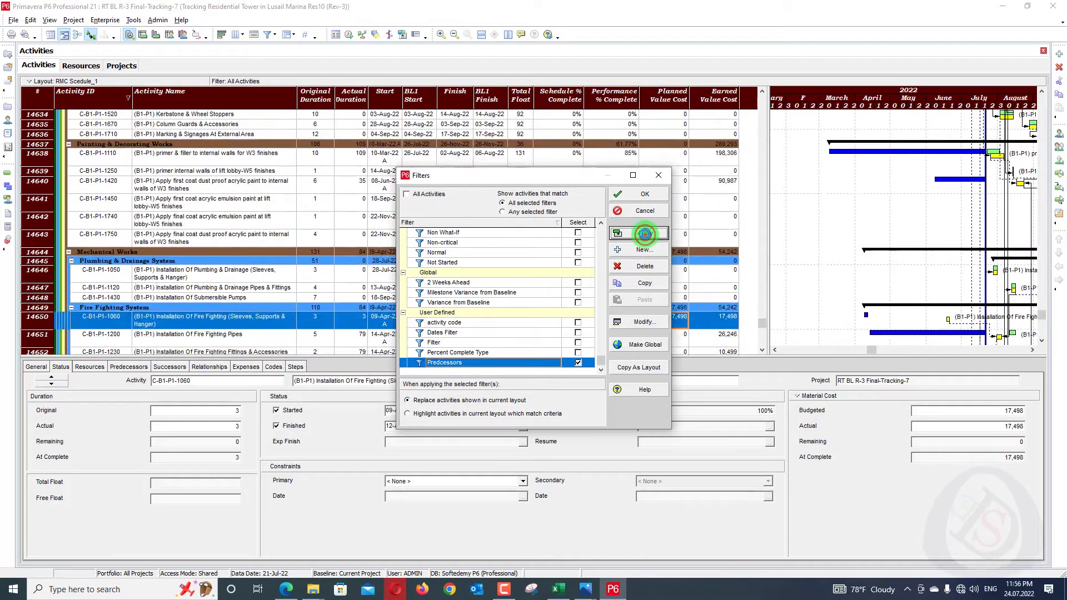
left_click(639, 195)
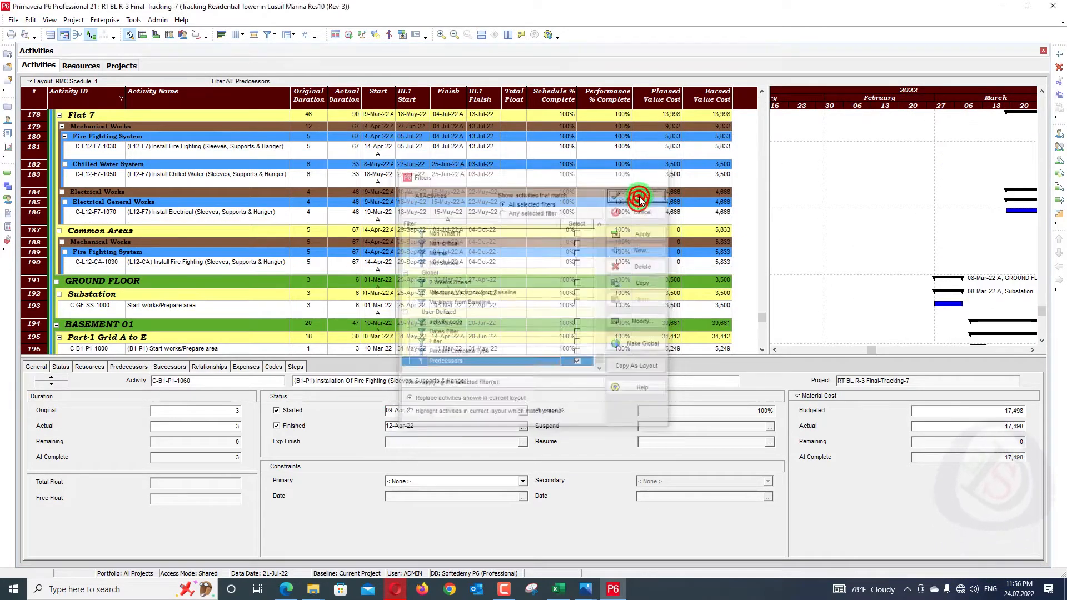
scroll(588, 256, "up", 2)
scroll(598, 220, "up", 7)
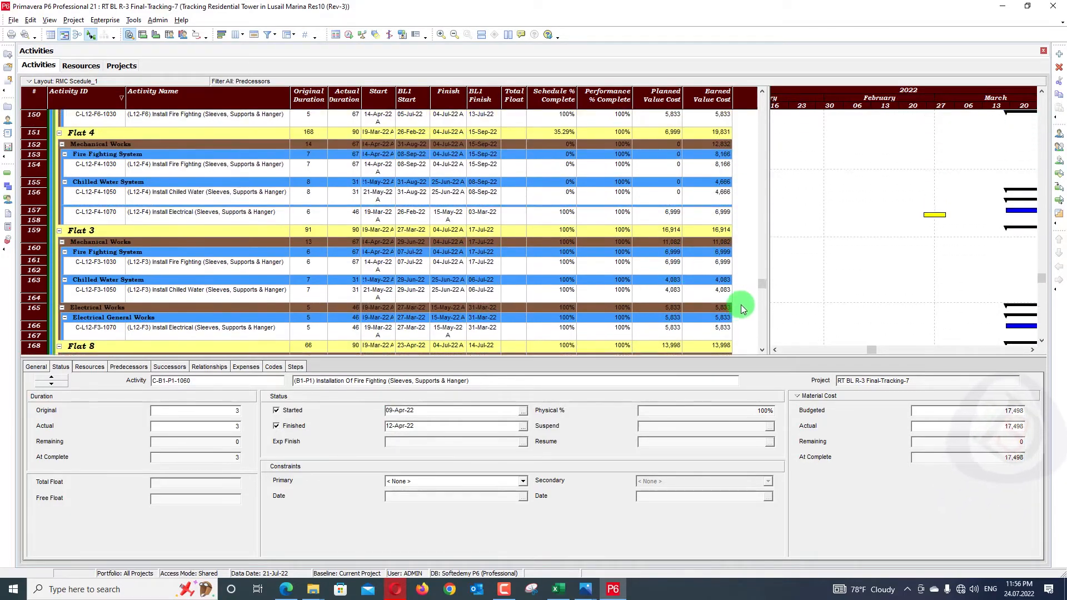
left_click_drag(760, 282, 768, 339)
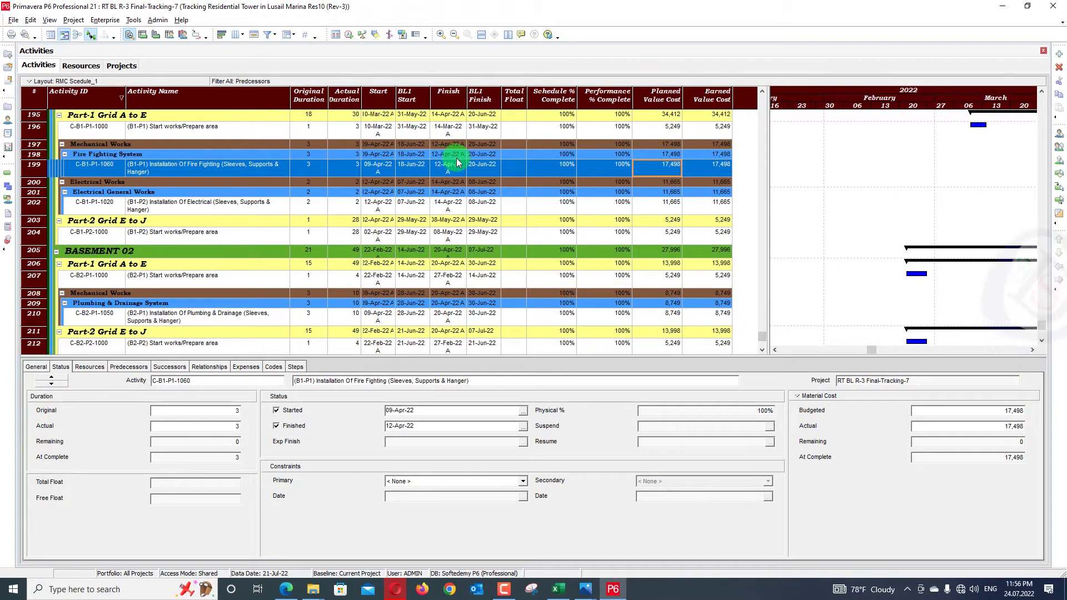
Inspect the relationships of activity C-B1-P1-1020 and view the candidate predecessors without assigning one
left_click(170, 202)
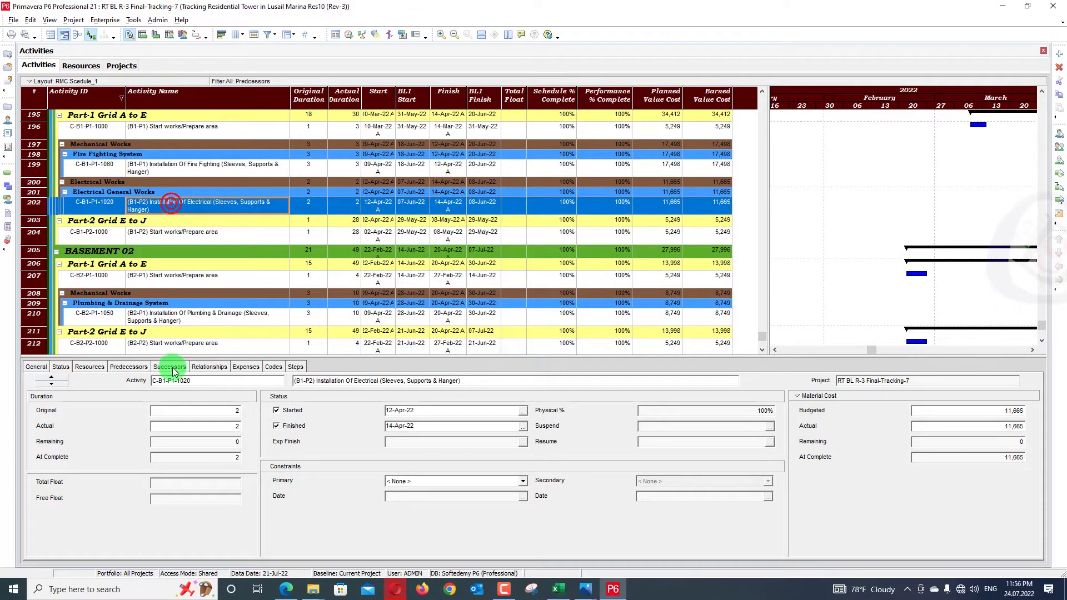
left_click(215, 369)
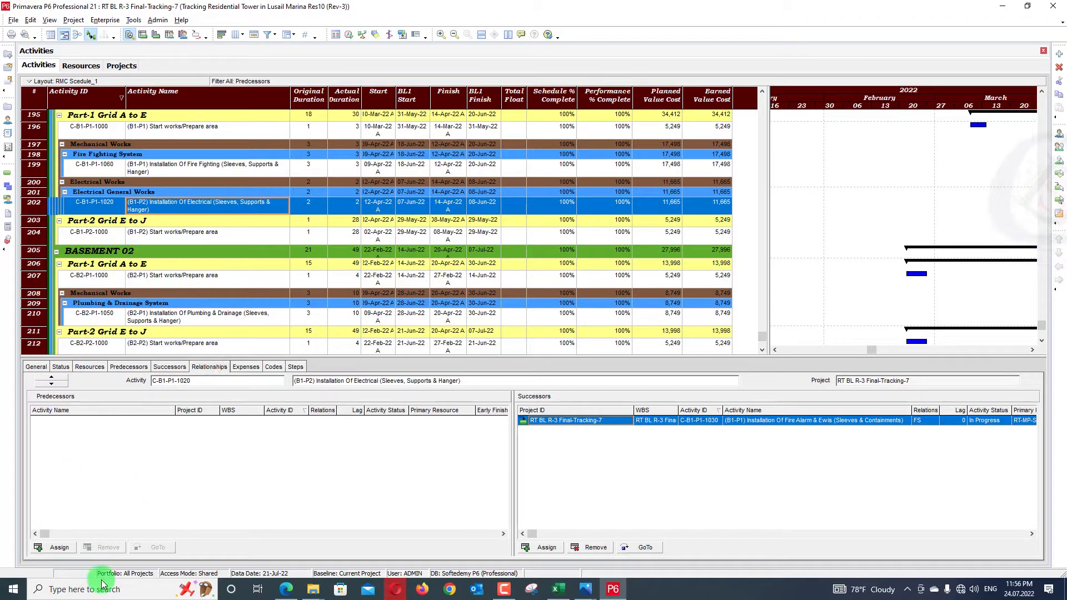
left_click(60, 547)
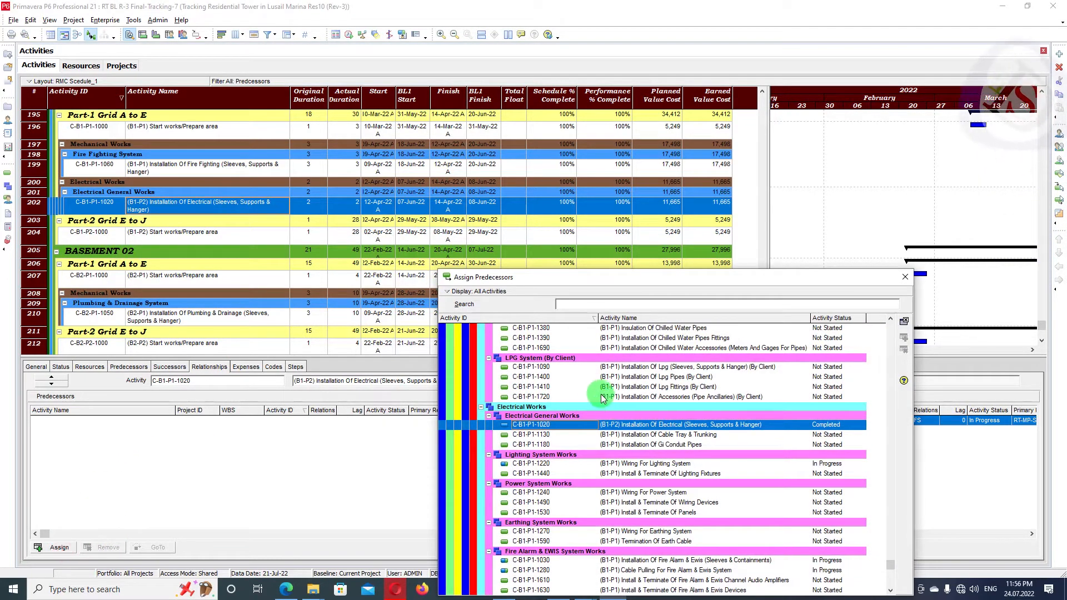
left_click(906, 277)
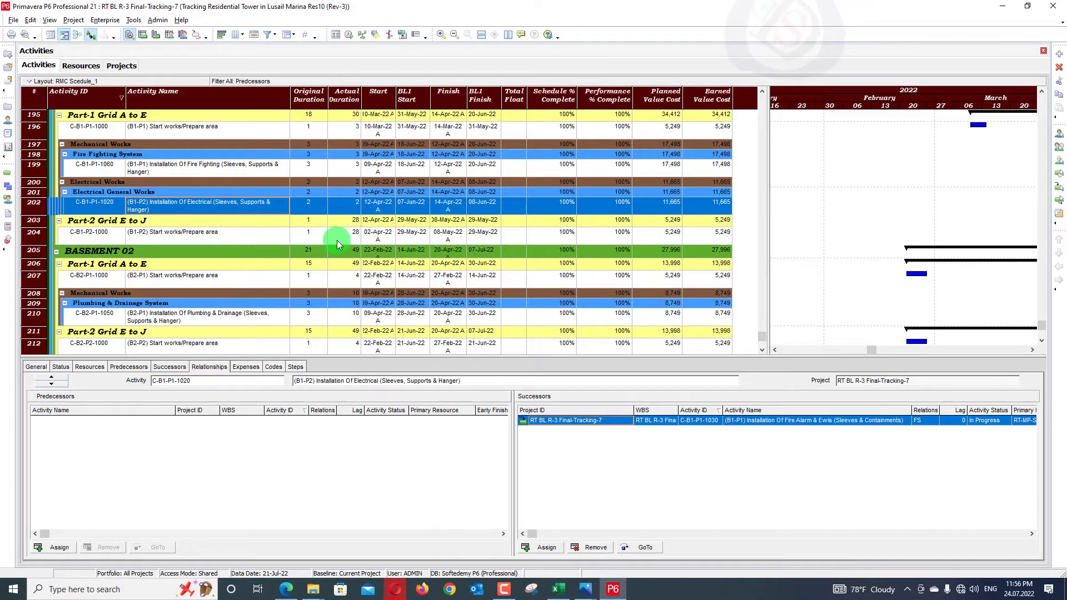
Remove the Predcessors filter from the activity table so that all activities are shown
right_click(411, 192)
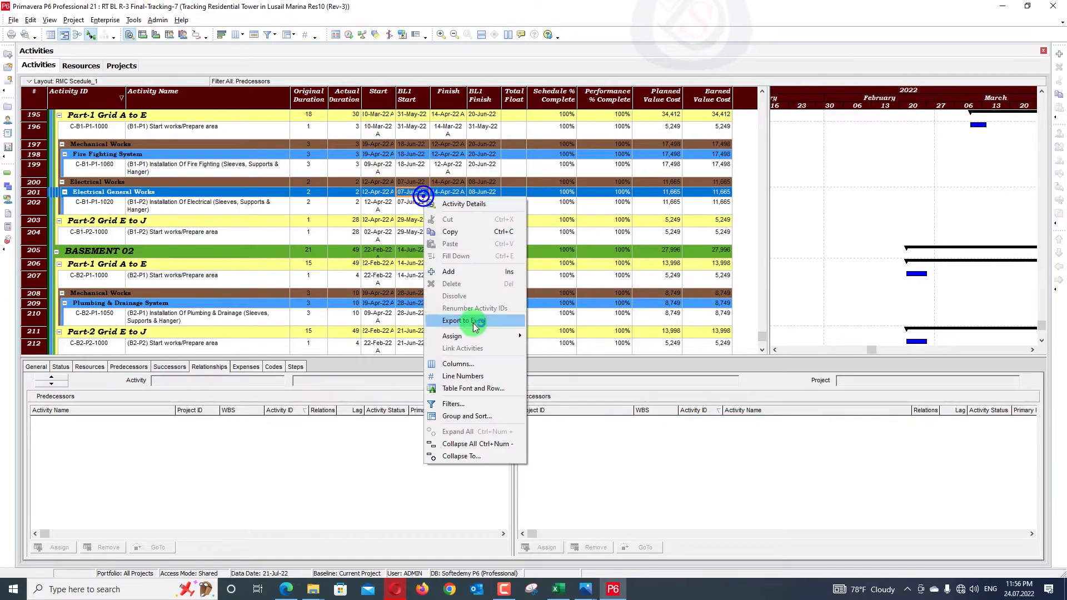
left_click(458, 409)
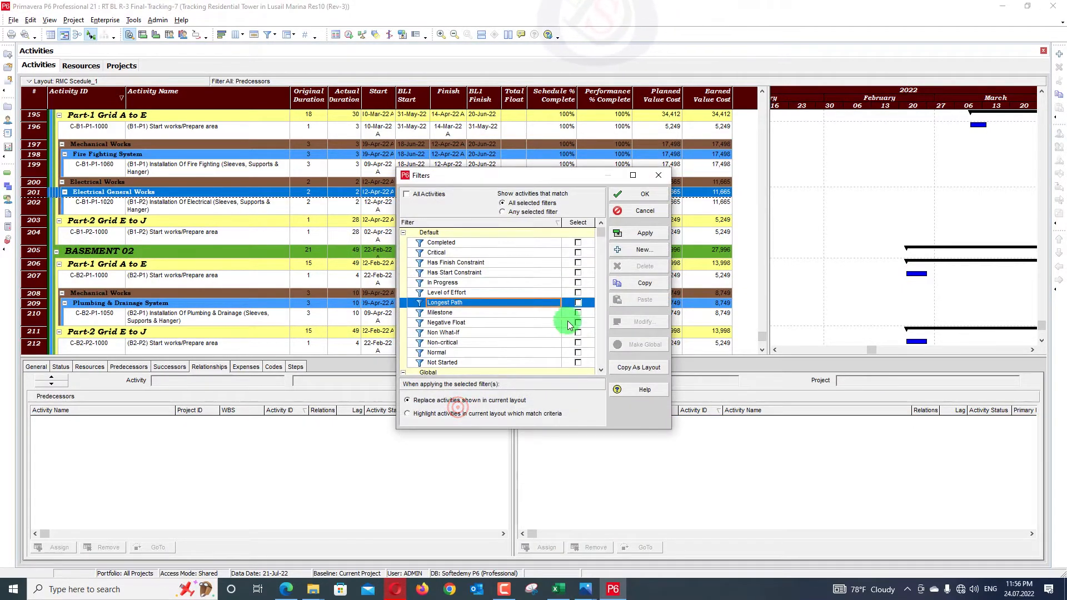
scroll(568, 321, "down", 5)
left_click(578, 362)
left_click(578, 362)
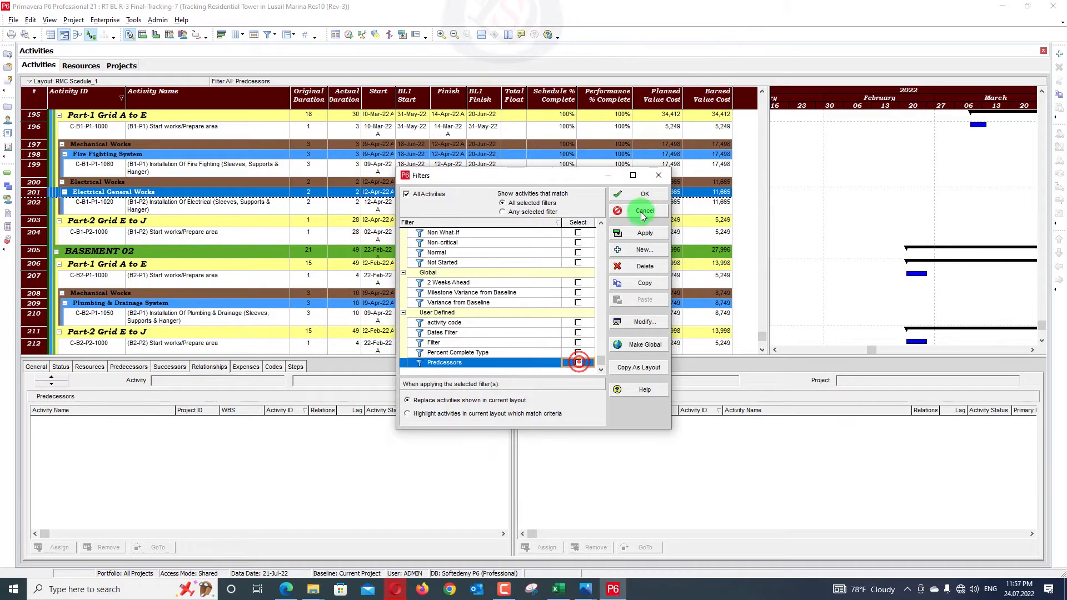
left_click(643, 232)
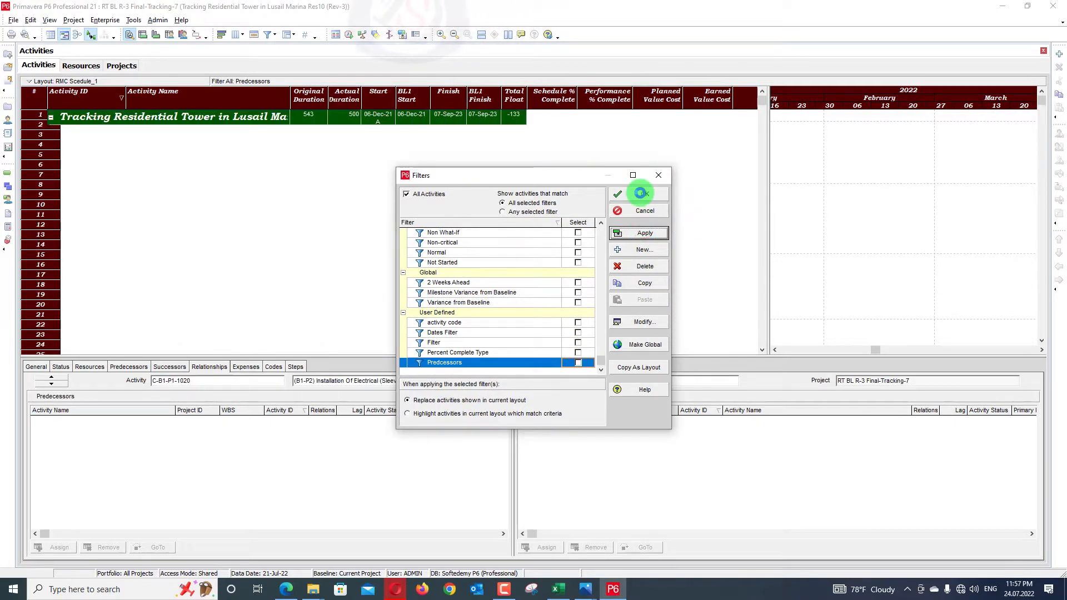
left_click(641, 194)
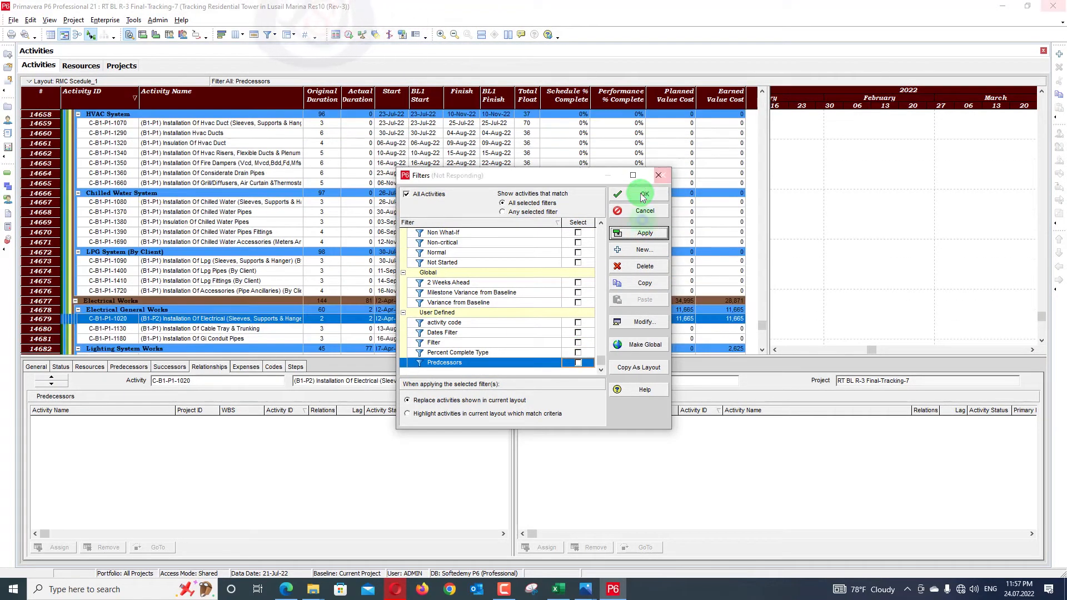
Switch to the Recovery workbook in Excel and mark Step-02, fixing out of sequence activities, with a 1 in cell F5
left_click(562, 589)
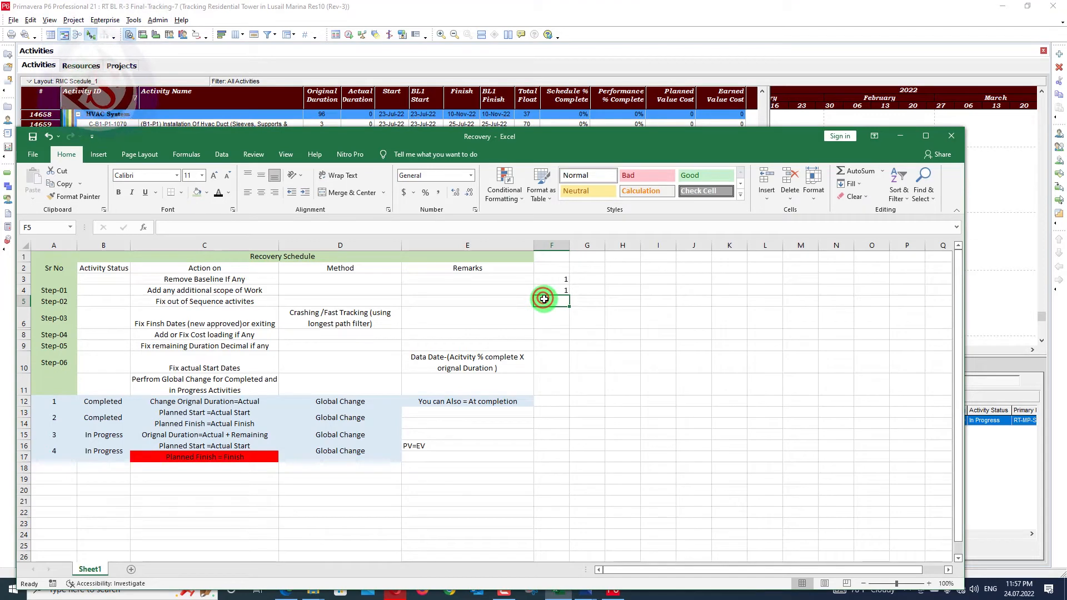
type("1")
key("Return")
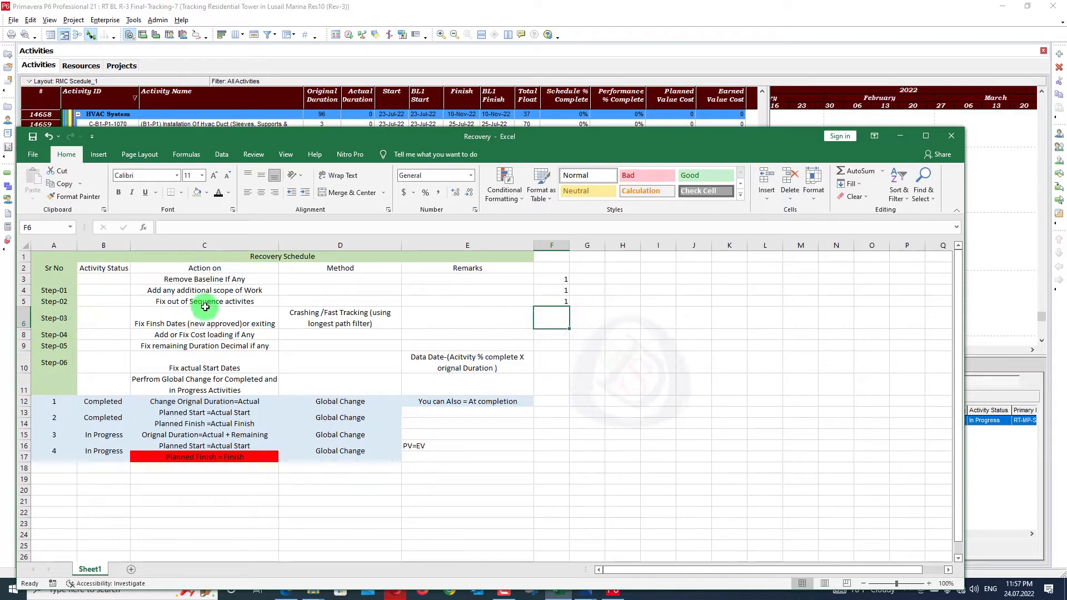
left_click(156, 327)
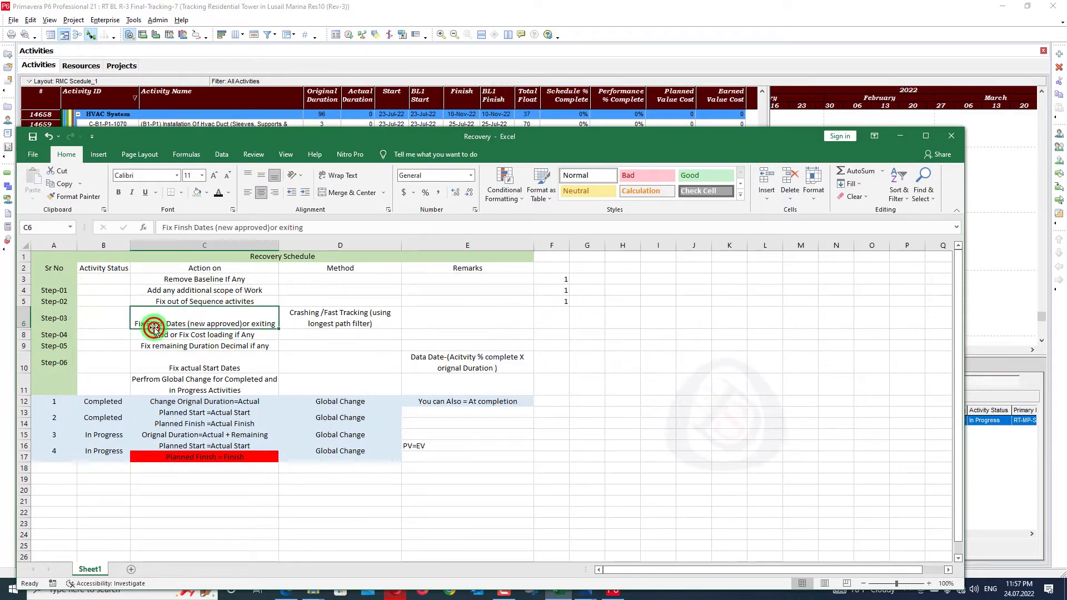
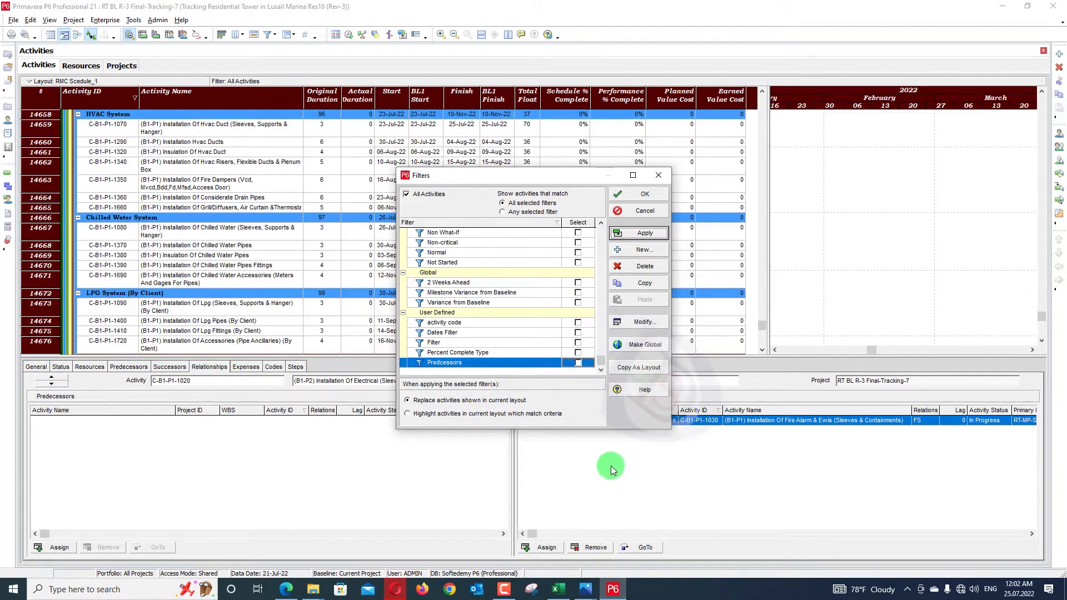
Return to Primavera P6, close the Filters dialog and examine the status, general and resource details of activity C-B1-P1-1020
left_click(653, 193)
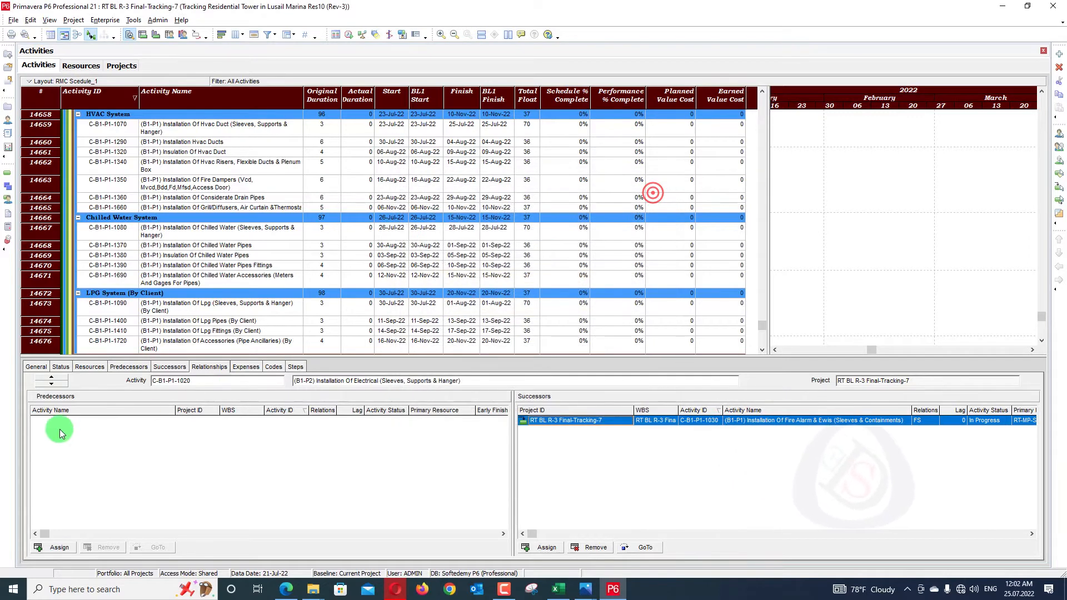
left_click(55, 367)
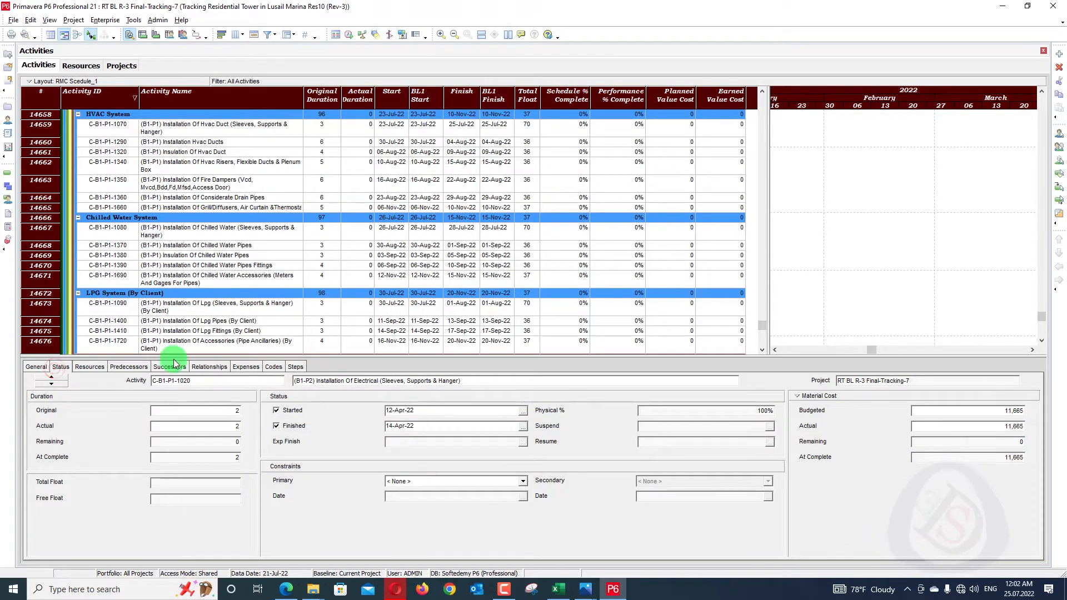
left_click(34, 367)
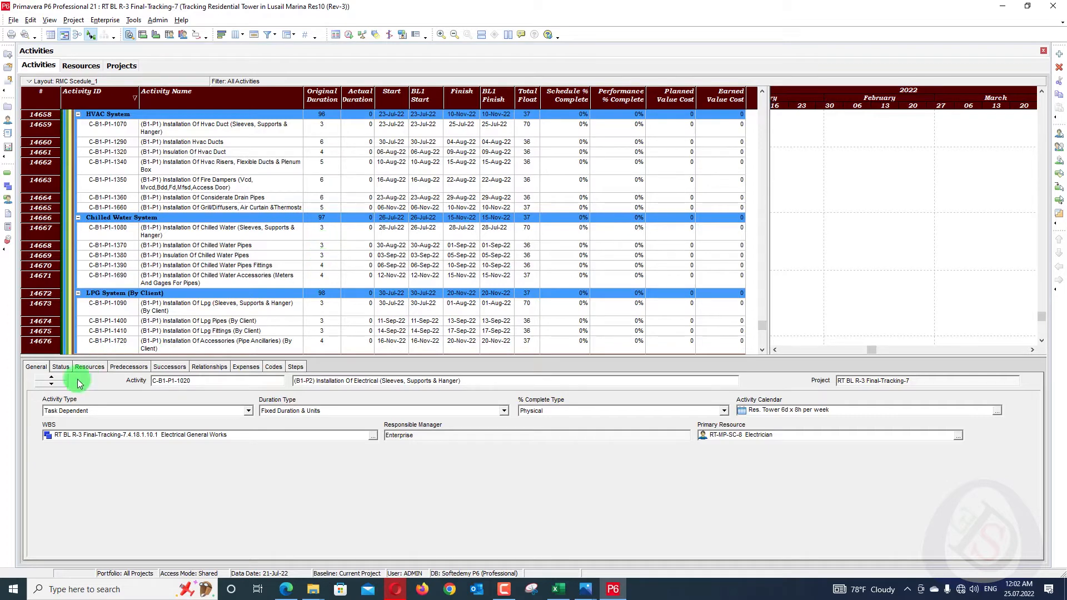
left_click(89, 367)
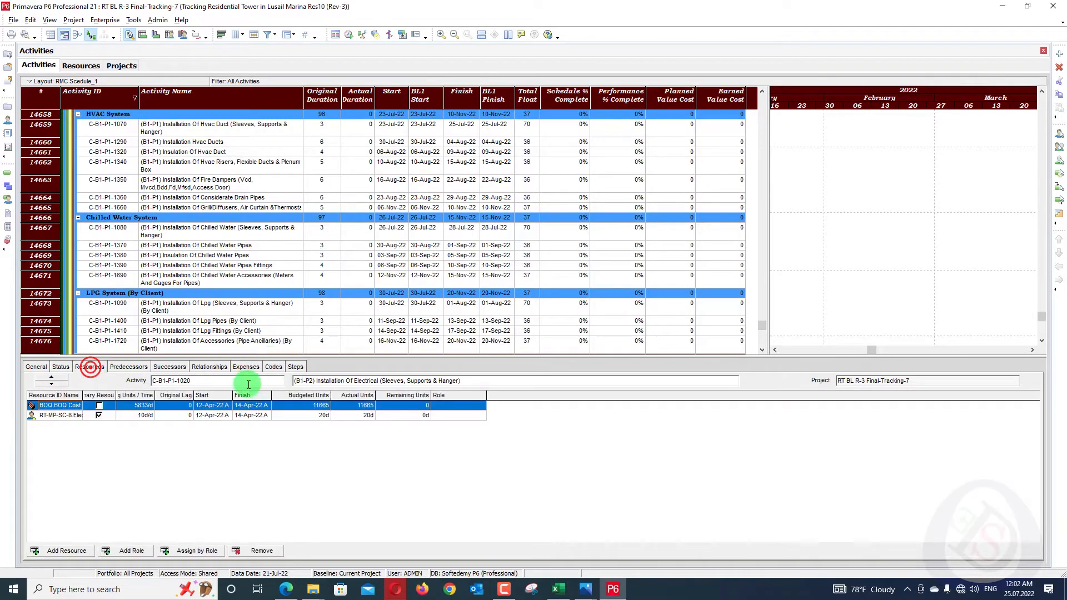
Add and widen a Budgeted Units / Time column in the activity's resource table, and sort the resources by Resource ID Name
left_click_drag(155, 395, 199, 395)
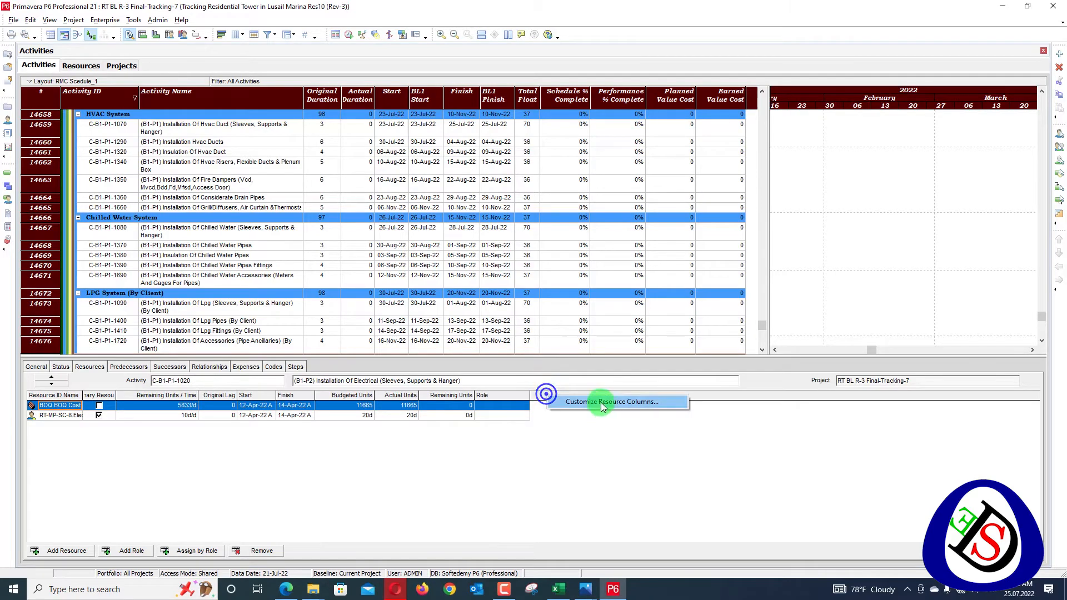
left_click(601, 403)
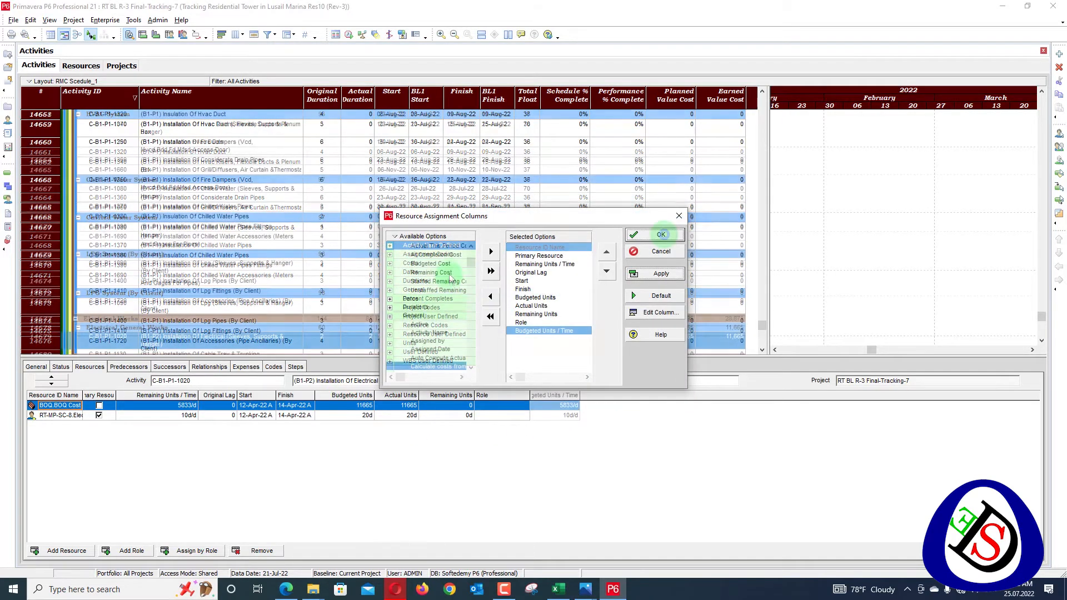
left_click(661, 234)
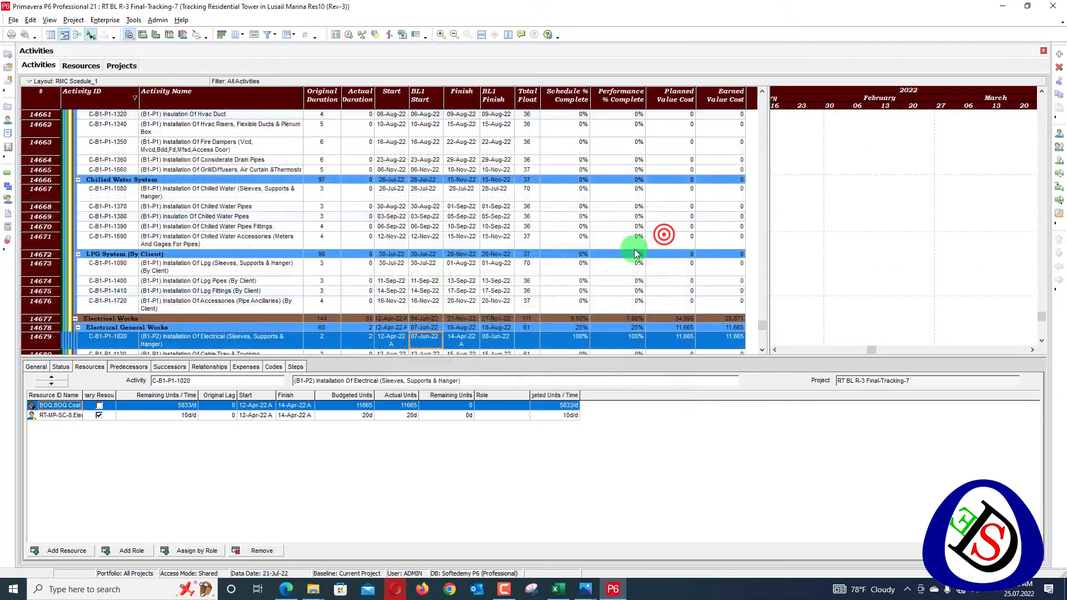
left_click_drag(580, 395, 636, 395)
left_click(578, 395)
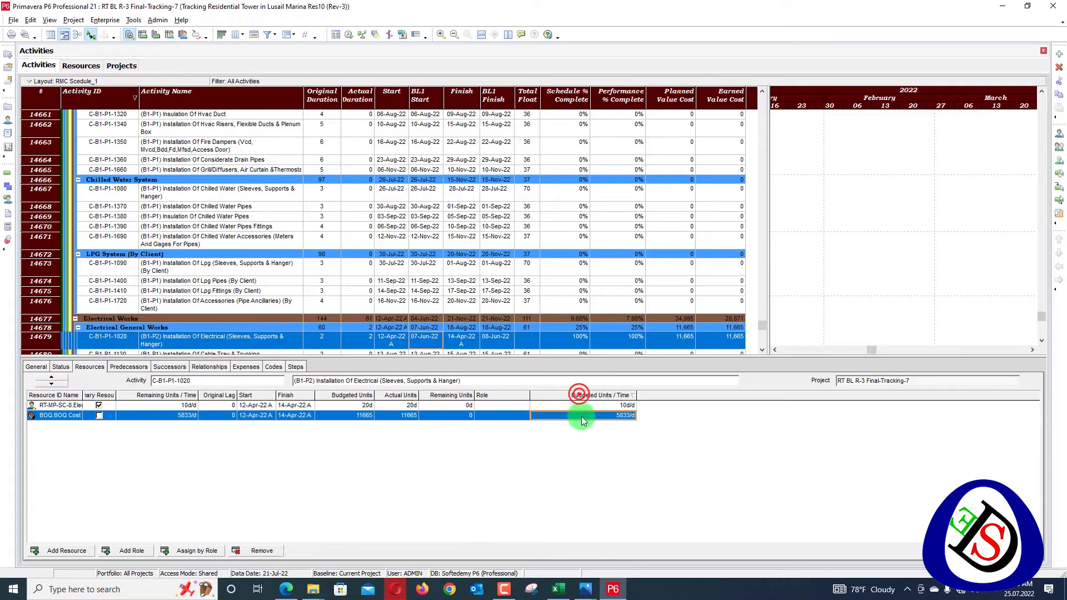
left_click(75, 395)
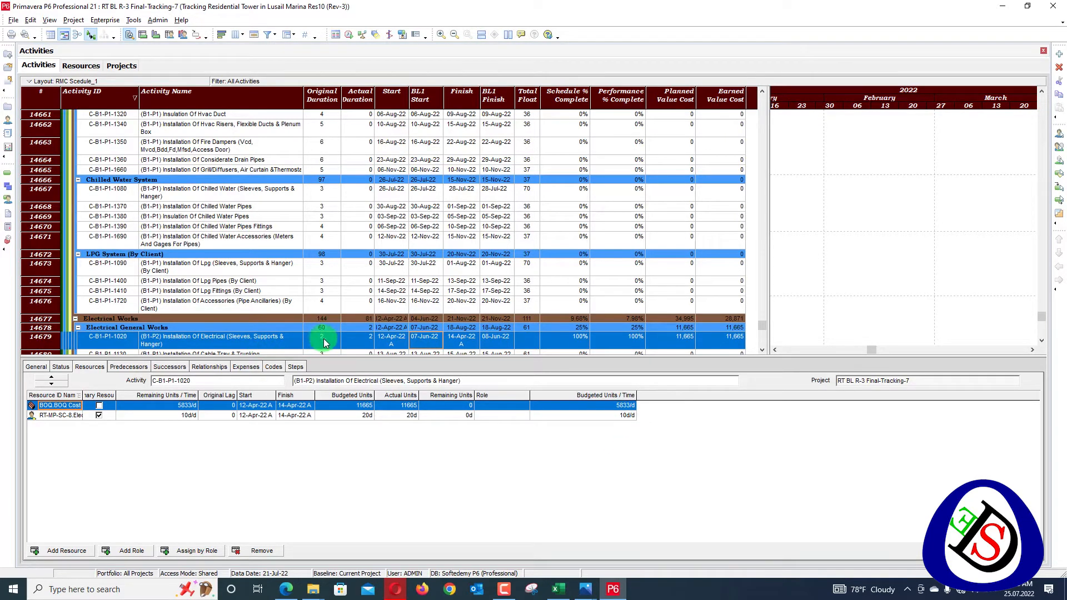
left_click(402, 405)
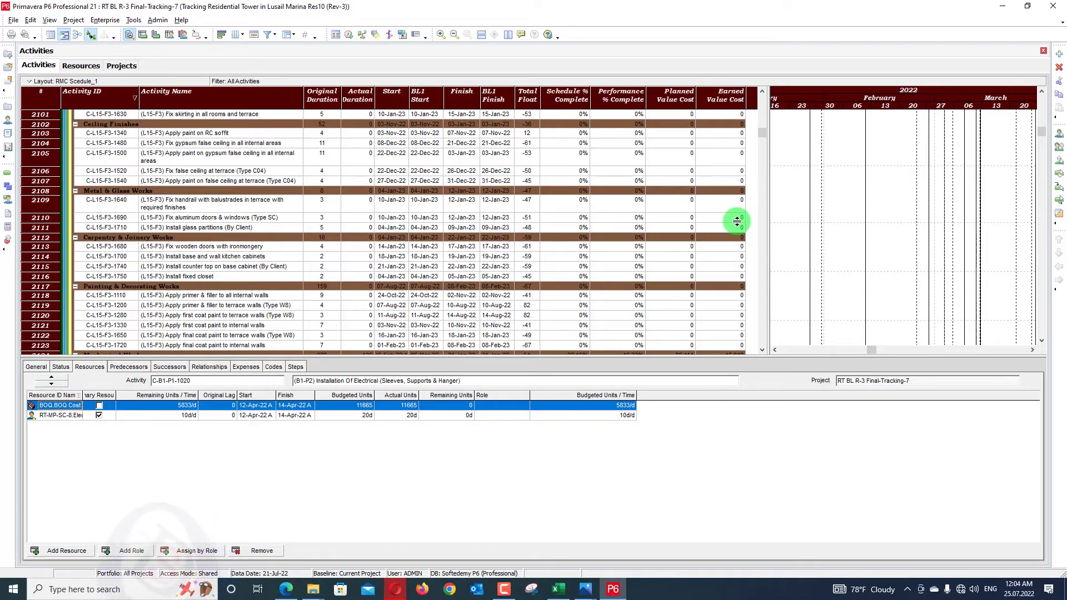
View the project's Resource Assignments and return to the beginning of the activity table
left_click(6, 201)
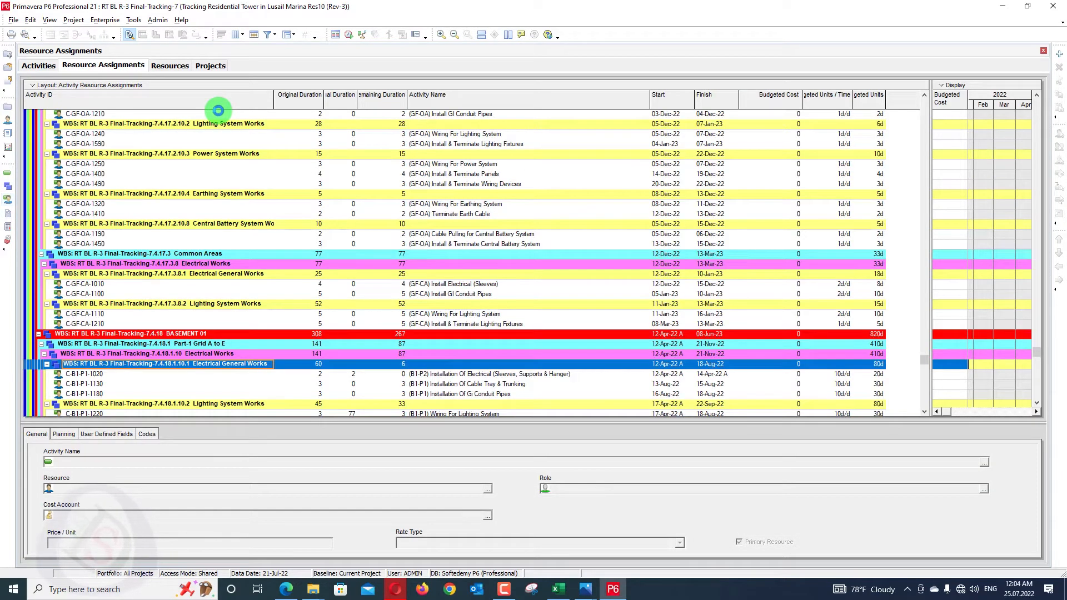
left_click(48, 65)
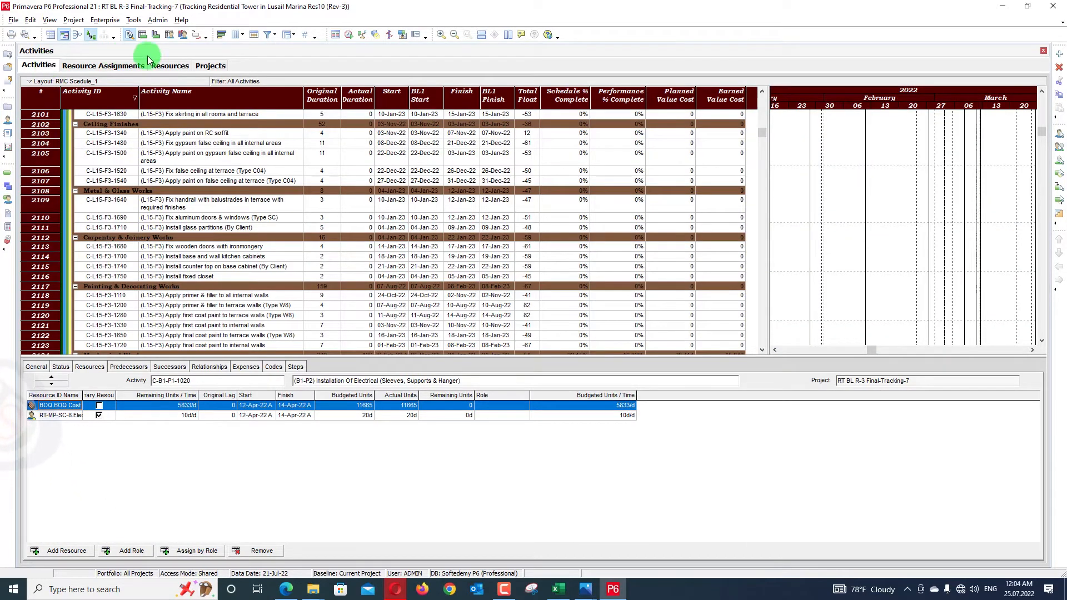
left_click_drag(772, 74, 771, 79)
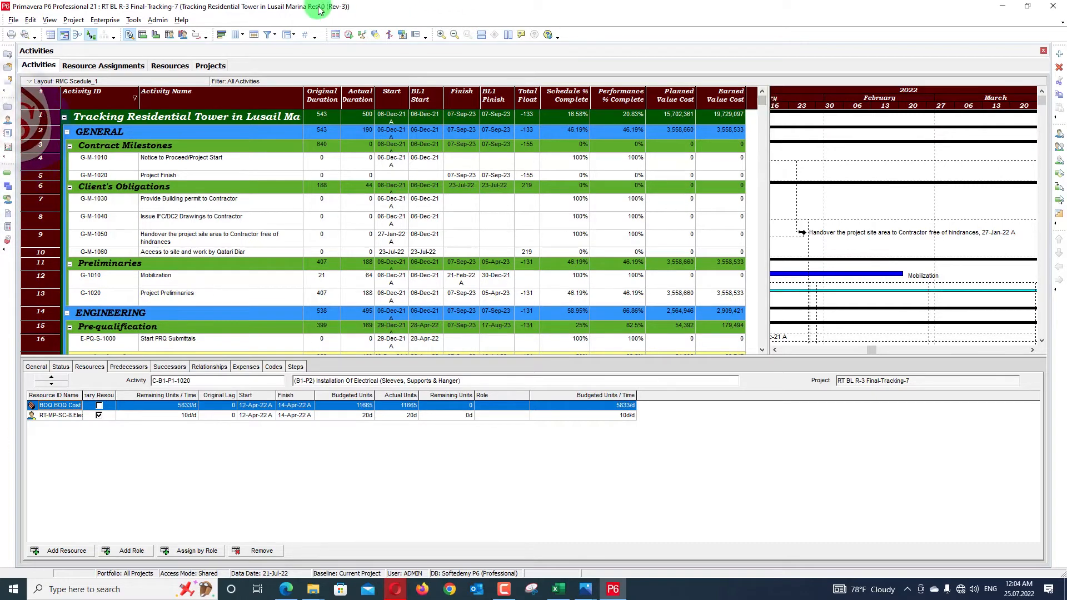
View the list of saved Global Change specifications, select Reduced duration and close the dialog without applying it
left_click(135, 20)
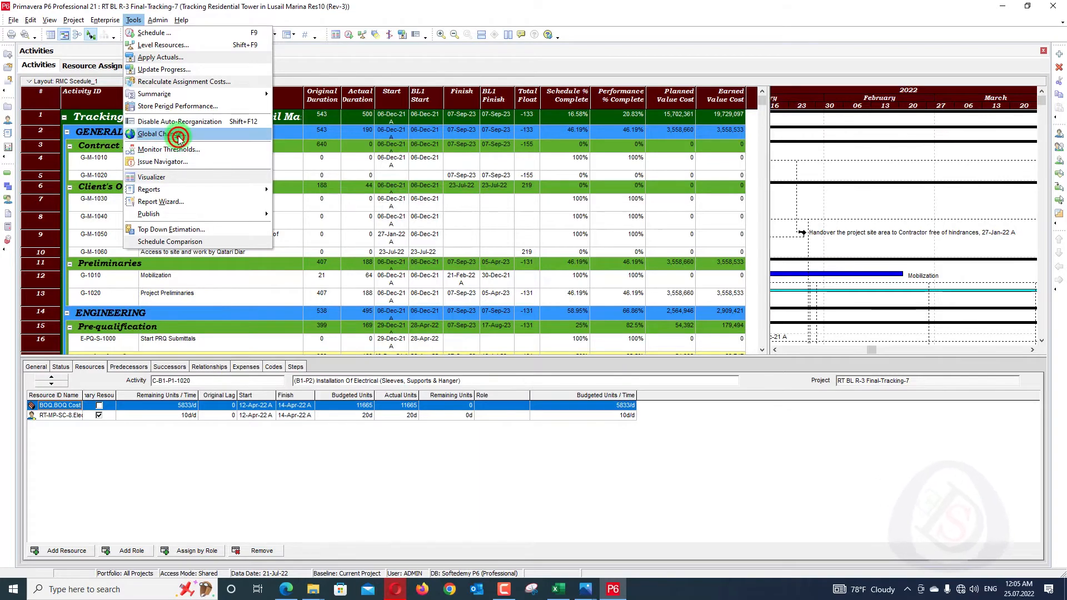
left_click(234, 134)
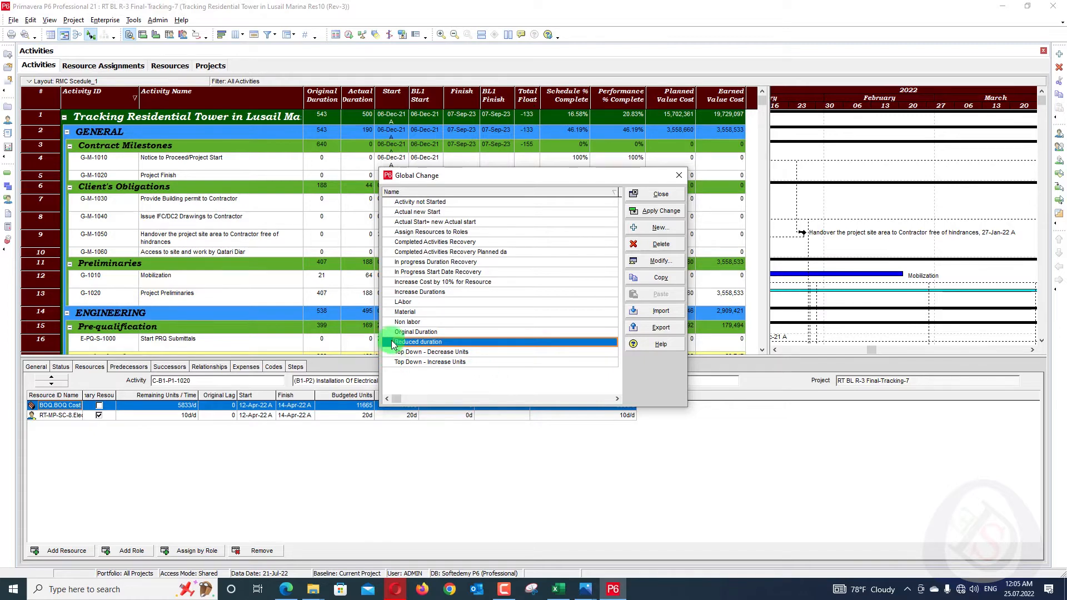
left_click(421, 340)
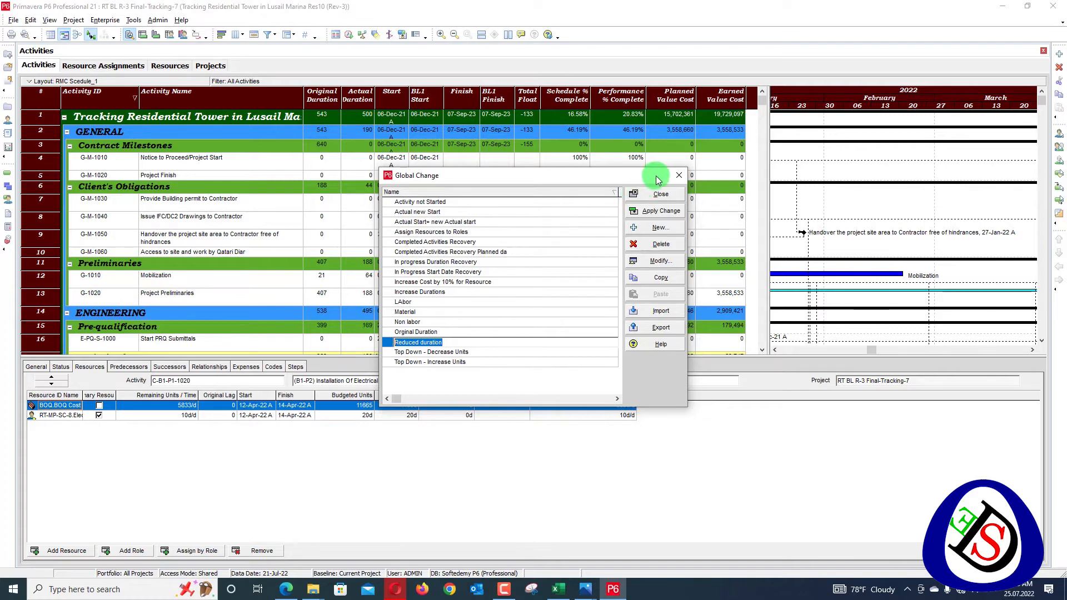
left_click(672, 175)
Apply the Longest Path filter to the activity table, replacing the activities shown in the current layout
right_click(493, 89)
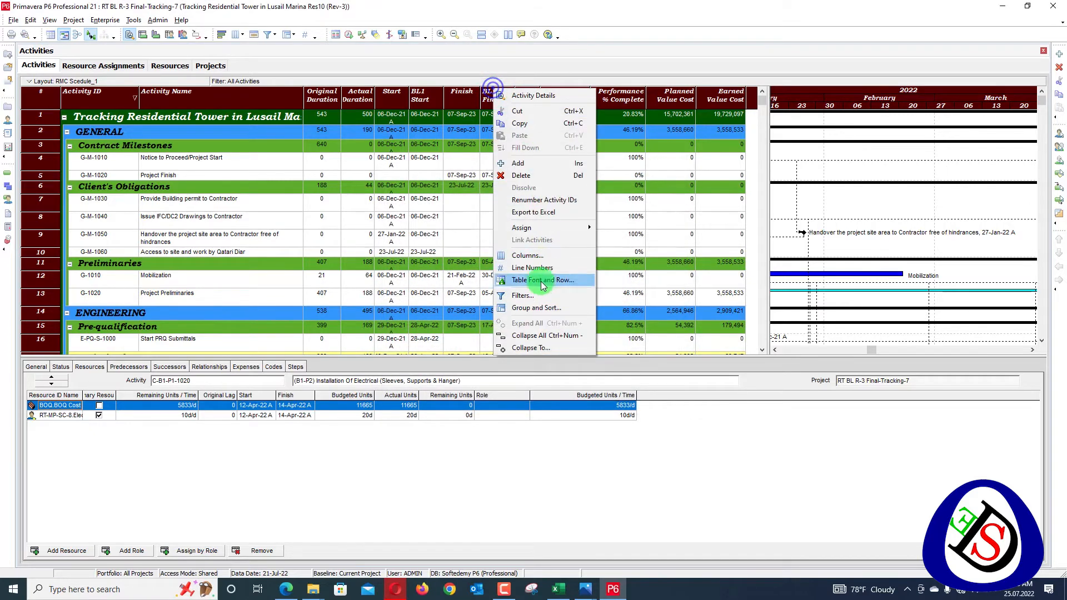
left_click(542, 299)
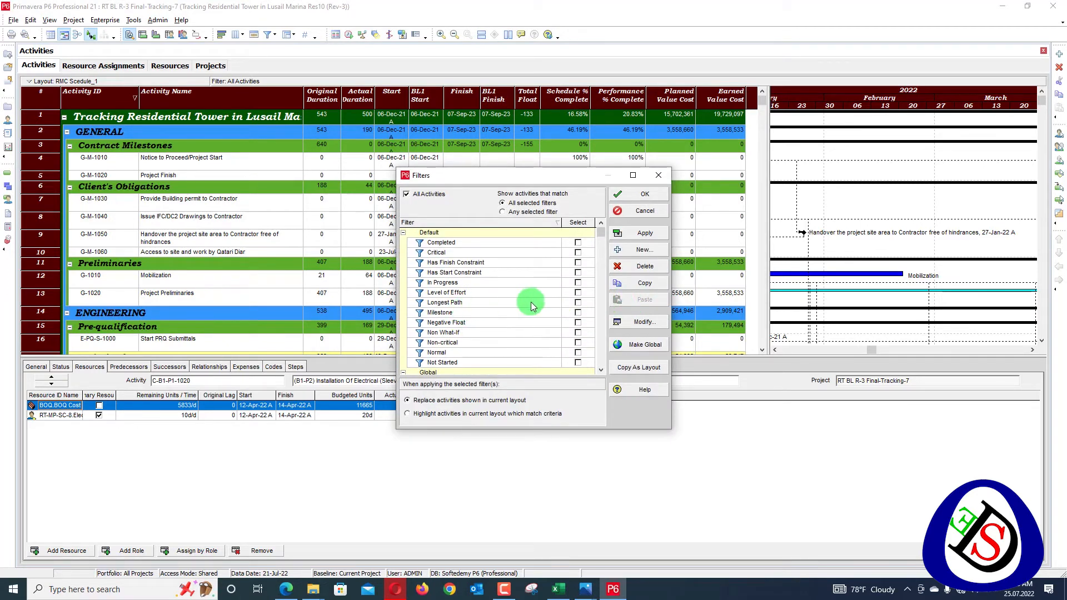
left_click(577, 303)
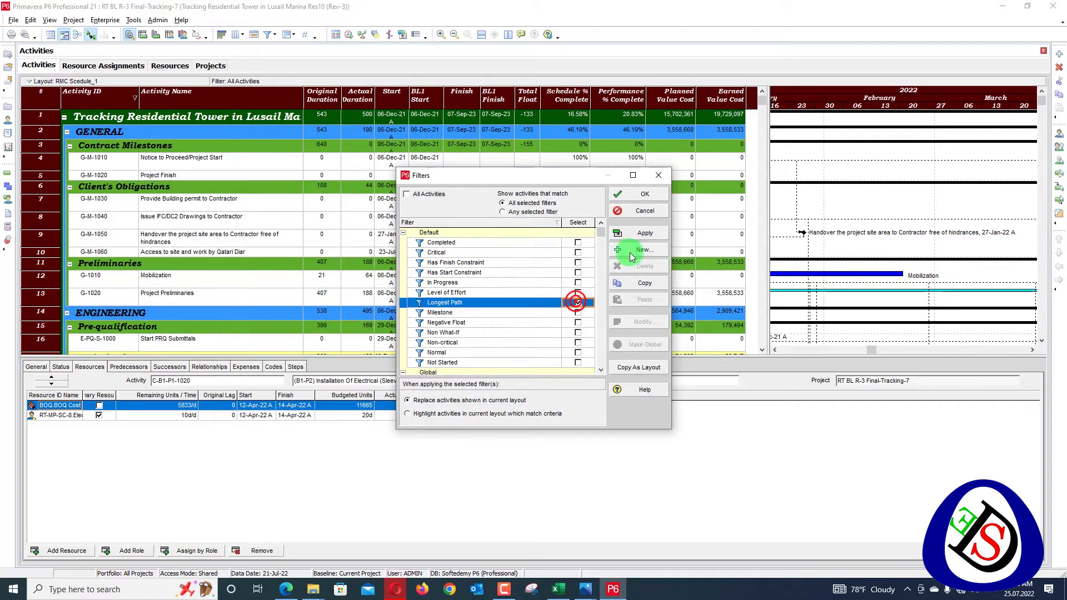
left_click(654, 232)
left_click(642, 196)
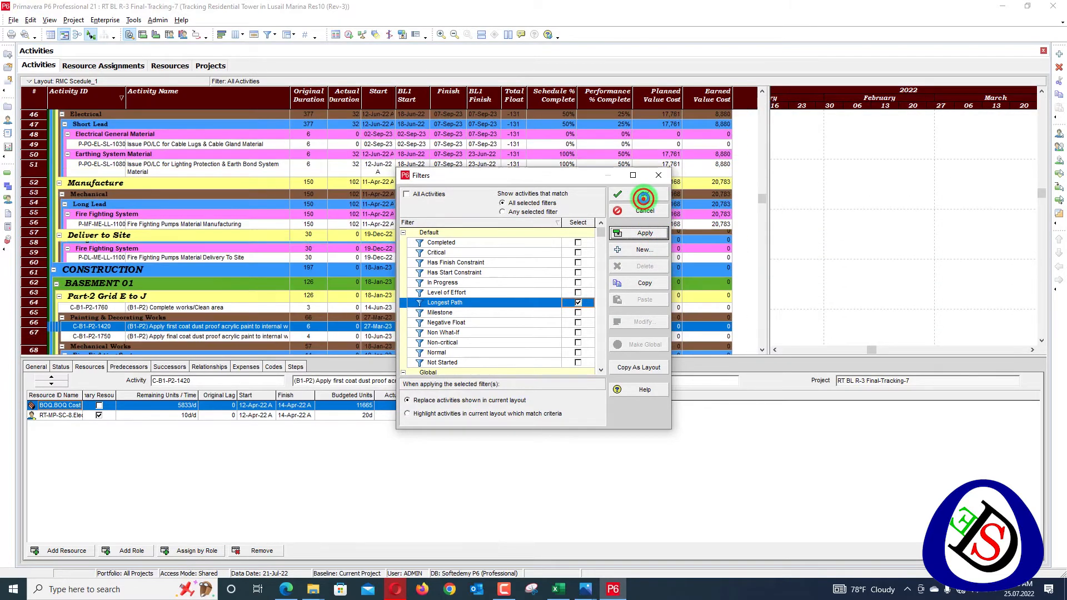
Examine the durations, dates and total float of the longest-path activities from General through Project Close Out
left_click_drag(763, 202, 760, 352)
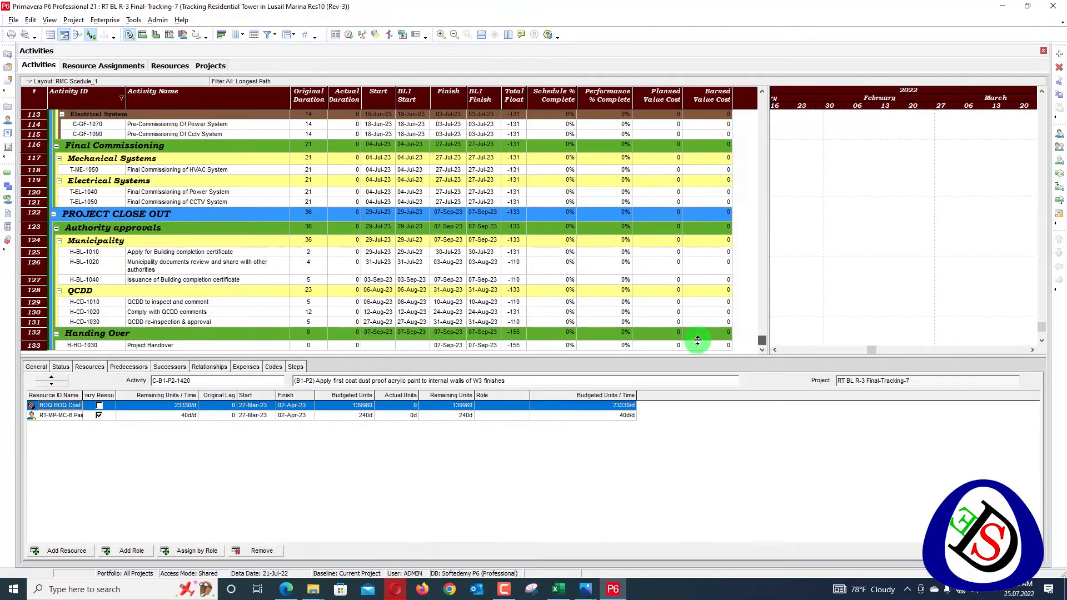
scroll(389, 305, "up", 3)
scroll(508, 276, "up", 10)
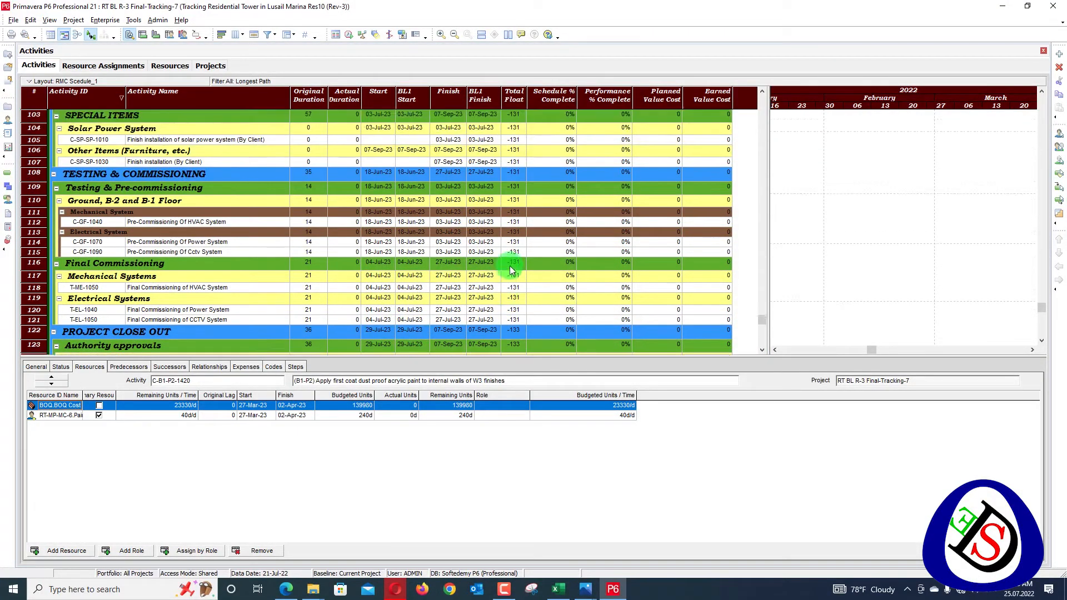
scroll(514, 151, "up", 10)
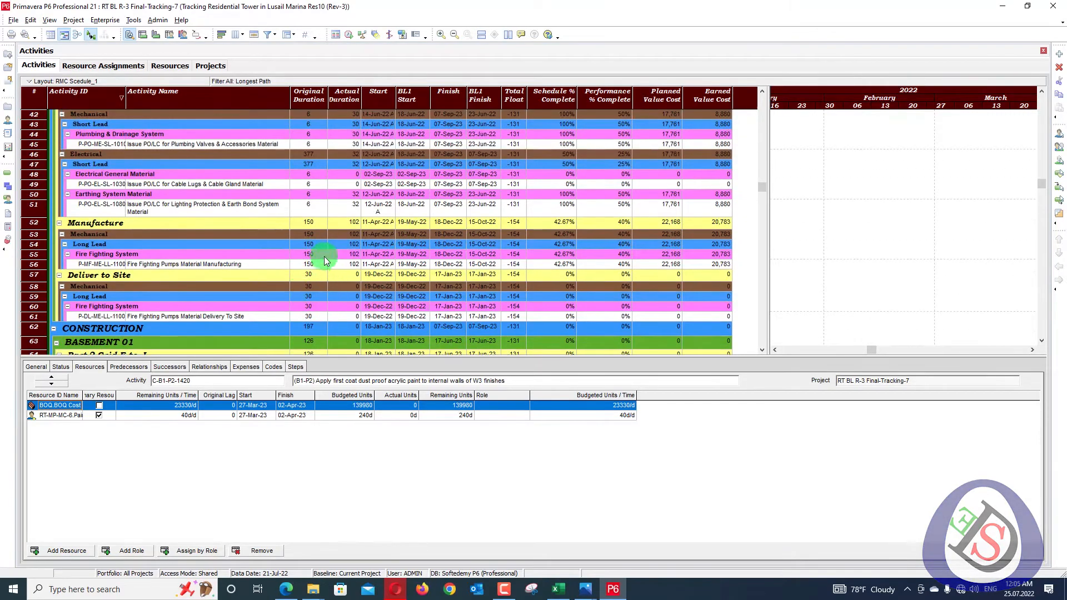
scroll(325, 264, "up", 10)
scroll(305, 204, "up", 5)
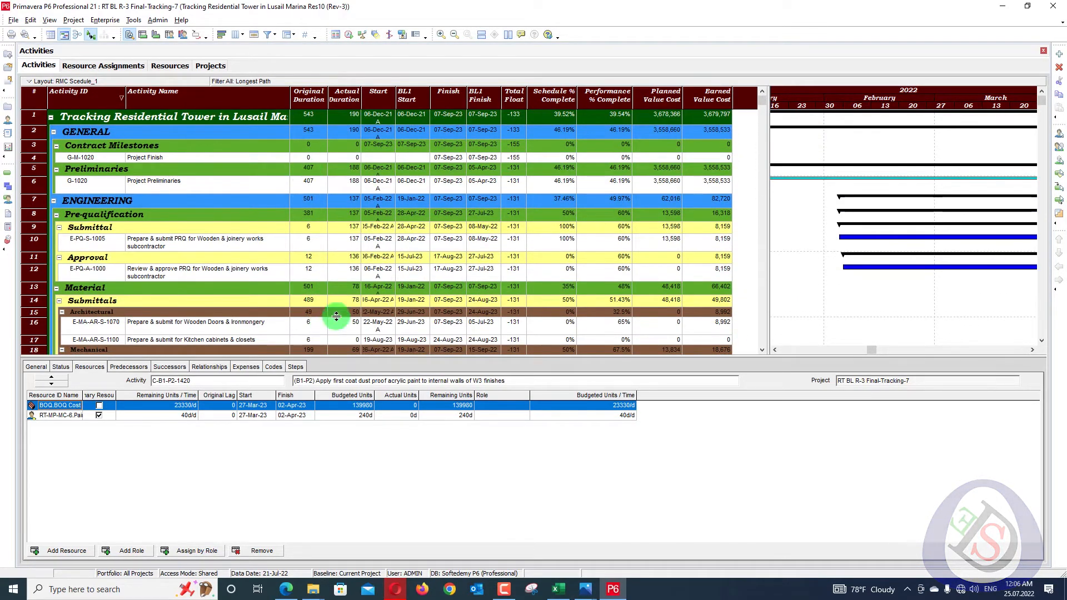
scroll(559, 209, "down", 5)
scroll(559, 209, "down", 9)
left_click_drag(764, 178, 767, 336)
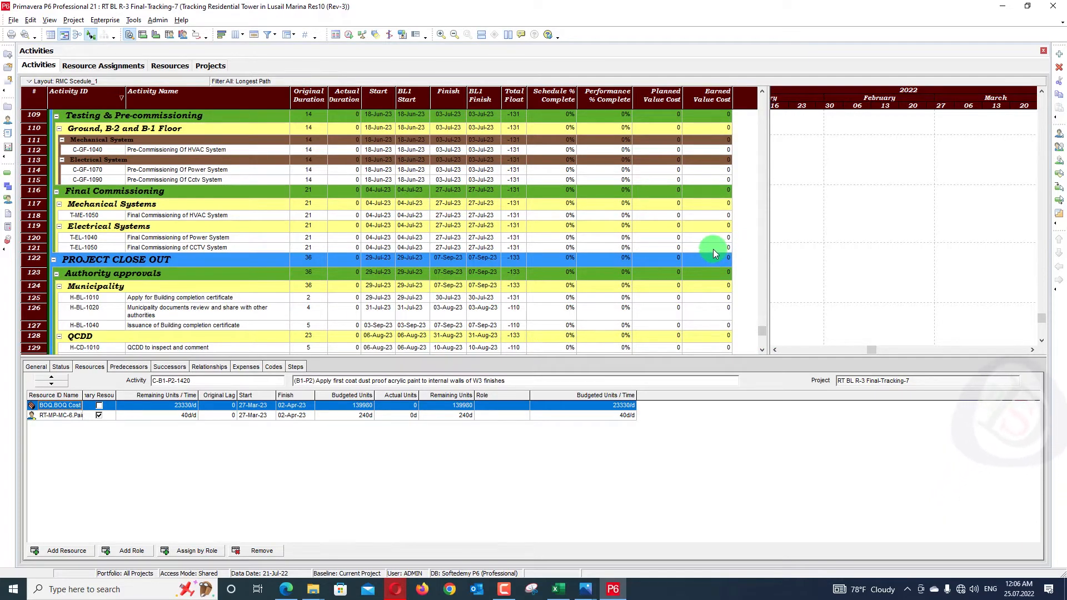
left_click_drag(763, 329, 616, 110)
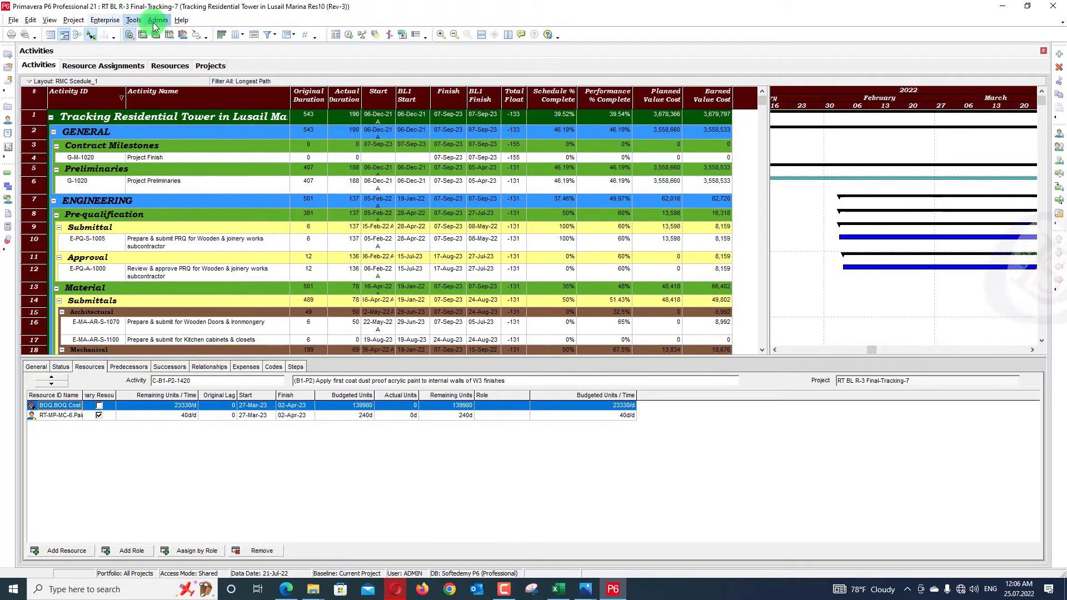
Remove the Longest Path filter so that the activity table shows all activities
right_click(313, 95)
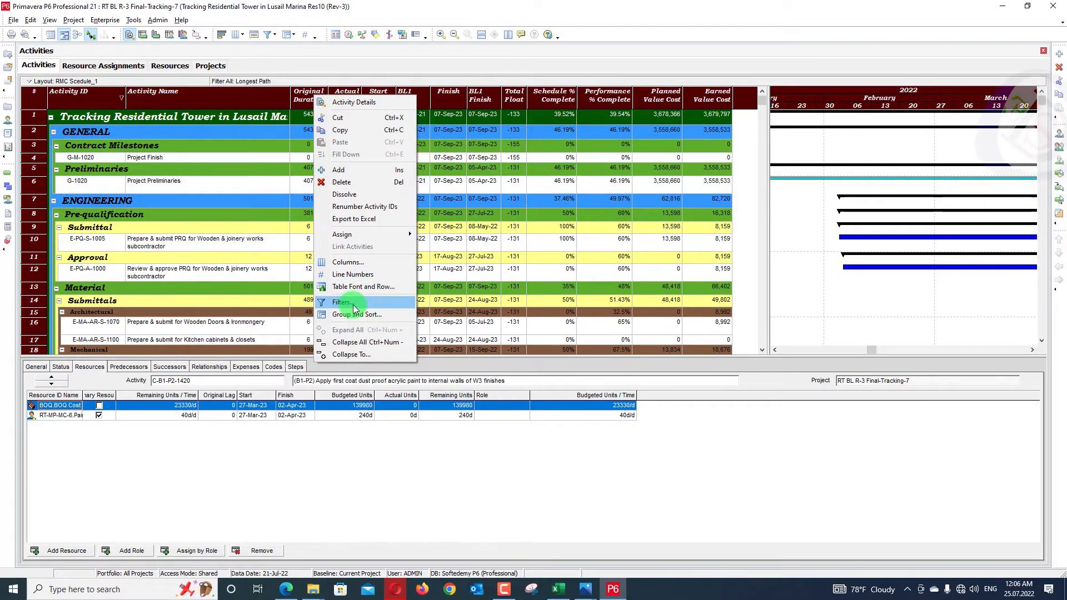
left_click(354, 307)
left_click(577, 302)
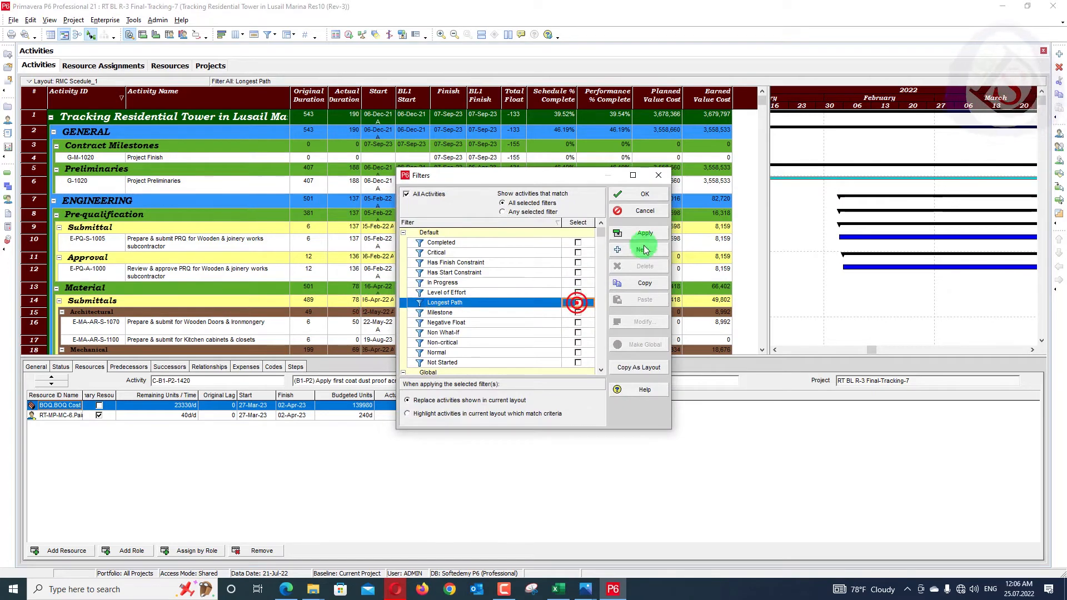
left_click(643, 232)
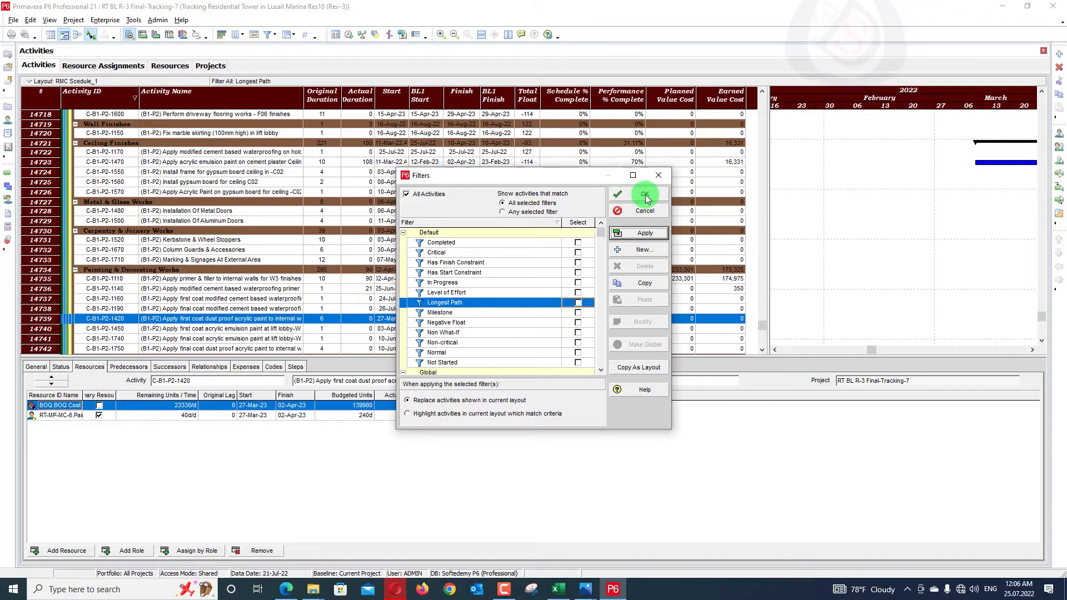
left_click(649, 197)
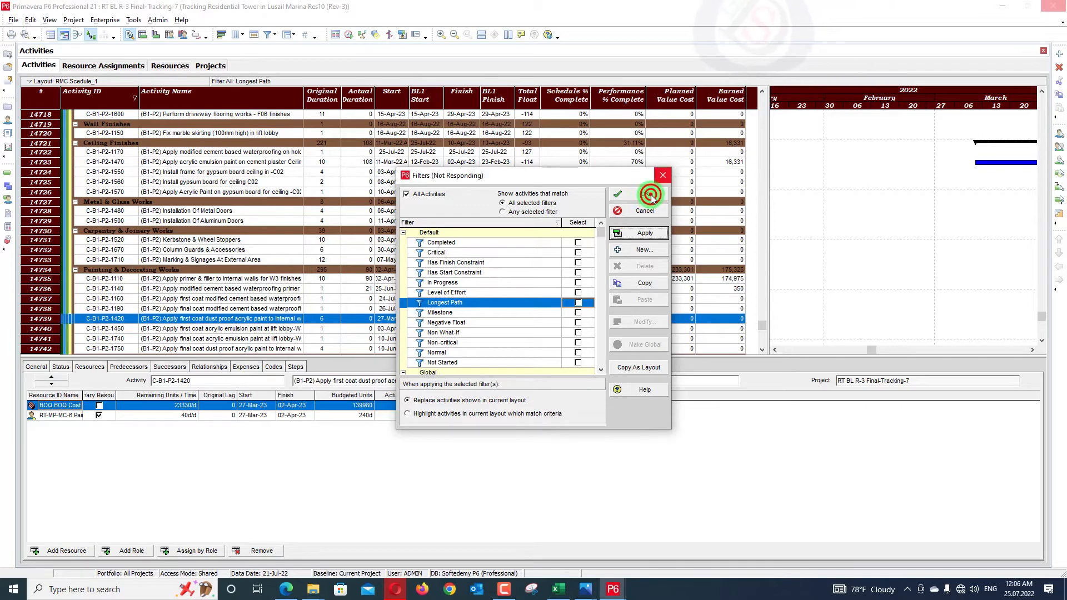
Enable automatic scheduling when a change affects dates, save the options, and schedule with data date 21-Jul-22 applied to all open projects
key("F9")
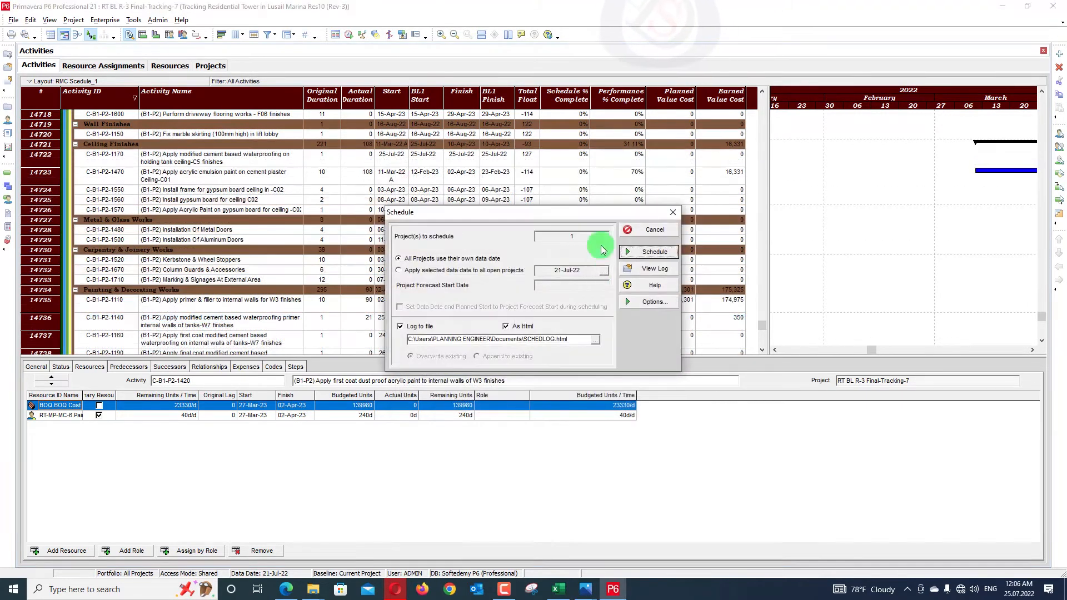
left_click(643, 302)
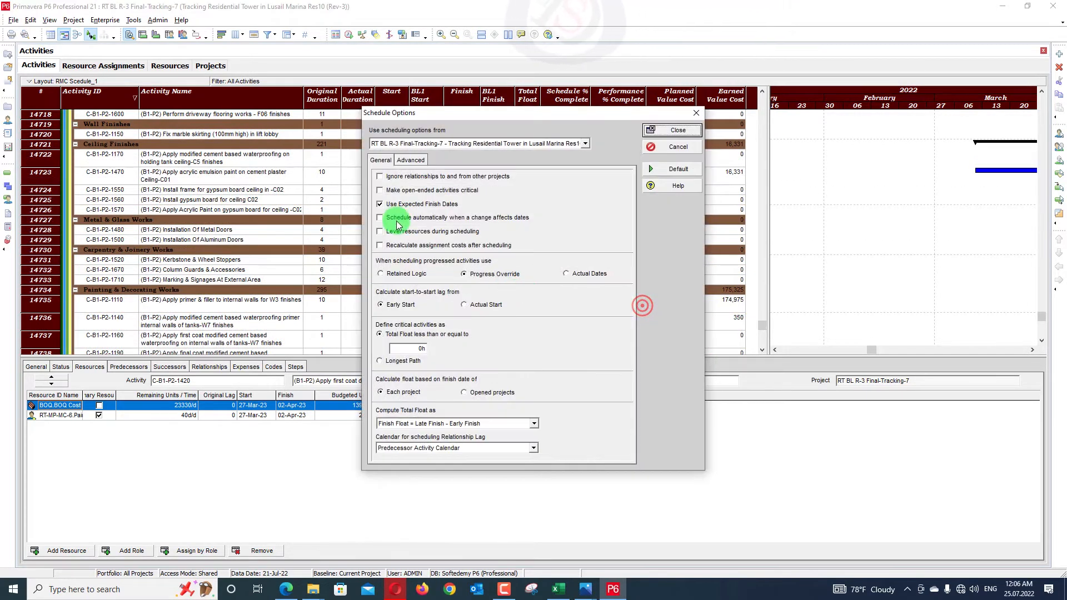
left_click(380, 217)
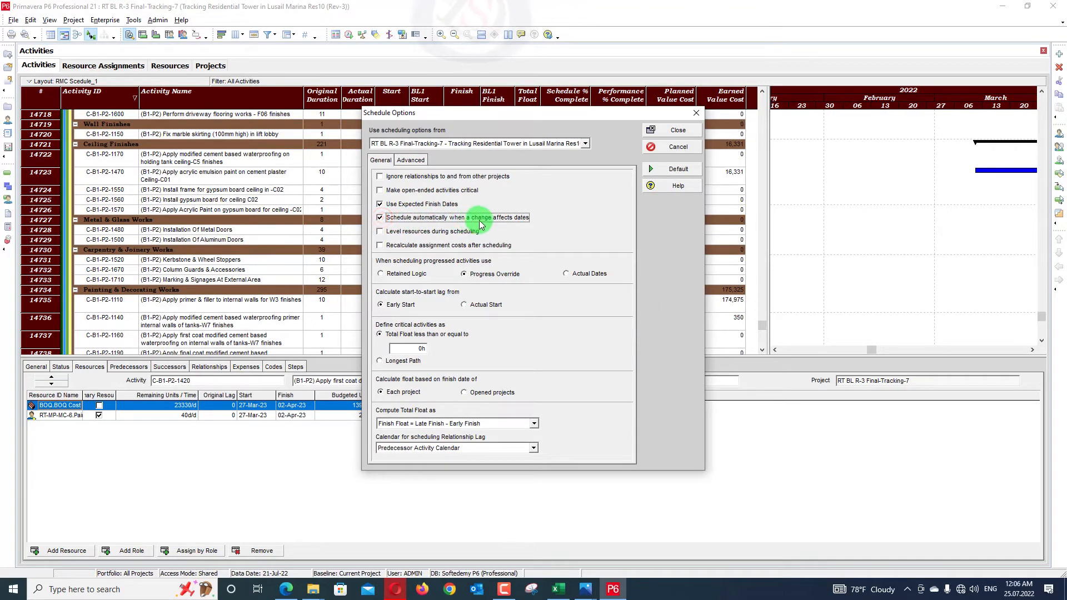
left_click(669, 132)
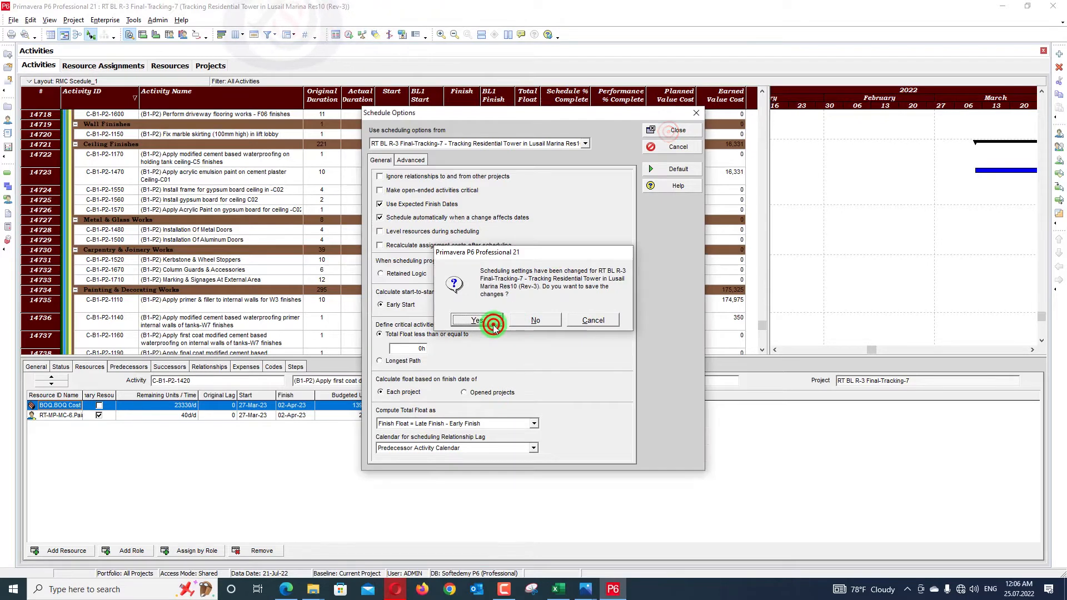
left_click(493, 319)
left_click(410, 272)
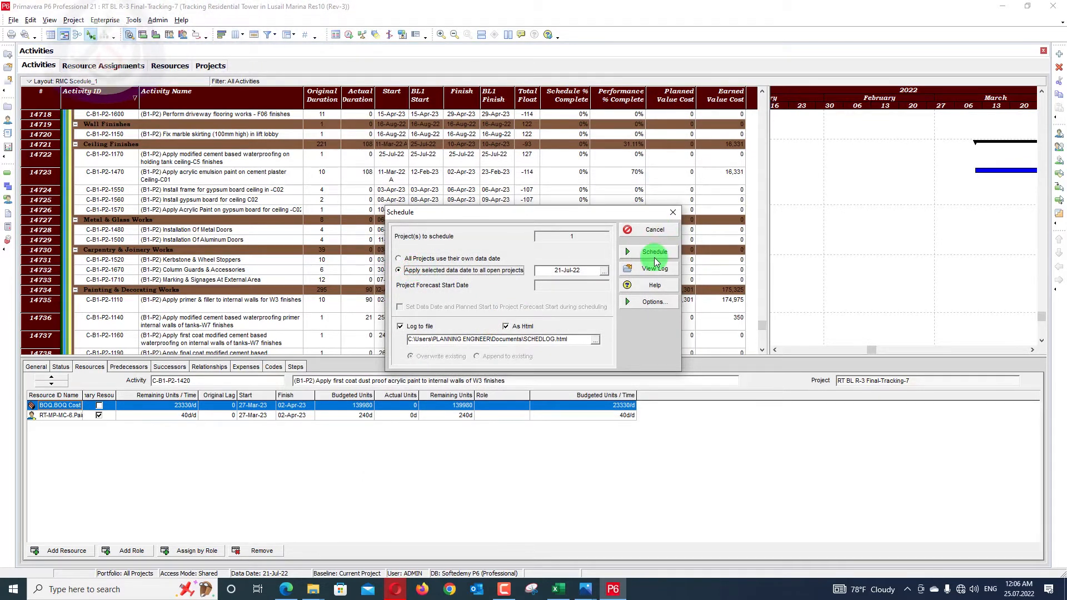
left_click(655, 252)
Edit the Reduced duration global change so its Activity Status condition is not equal to Completed
left_click(133, 20)
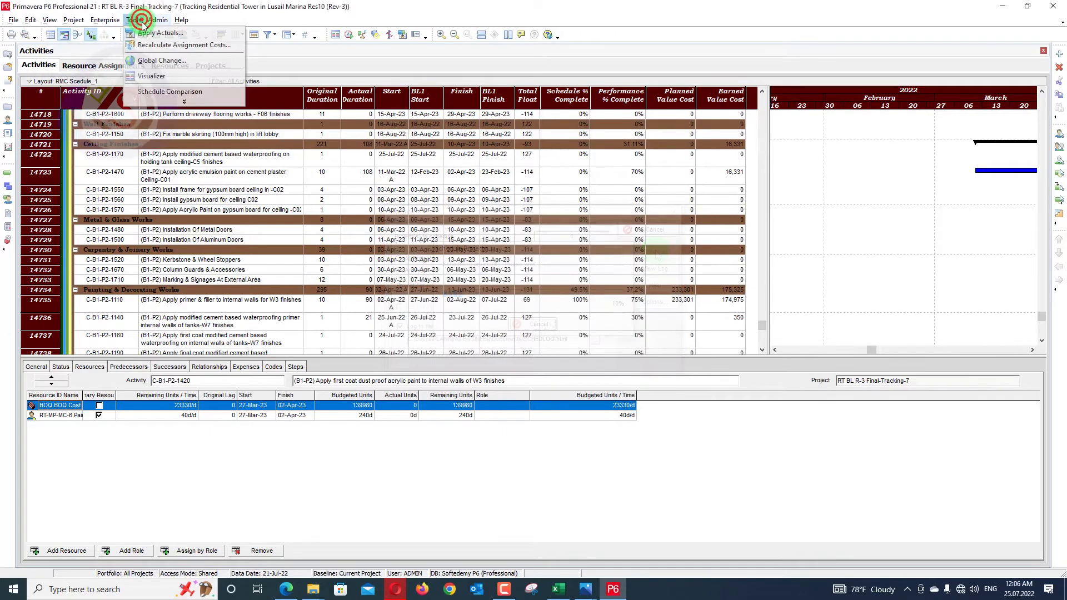
left_click(153, 60)
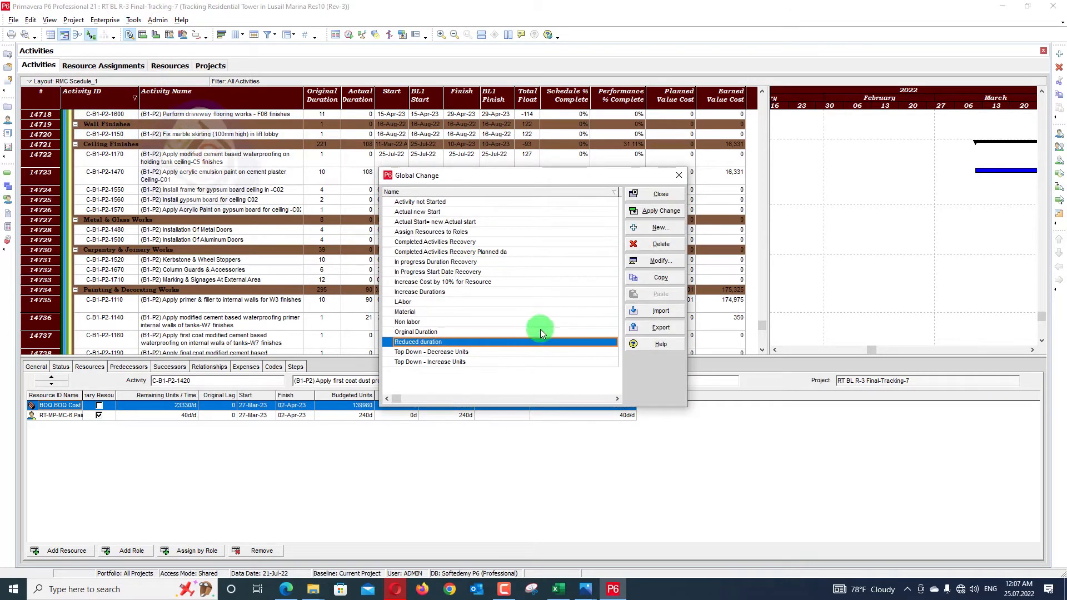
left_click(660, 261)
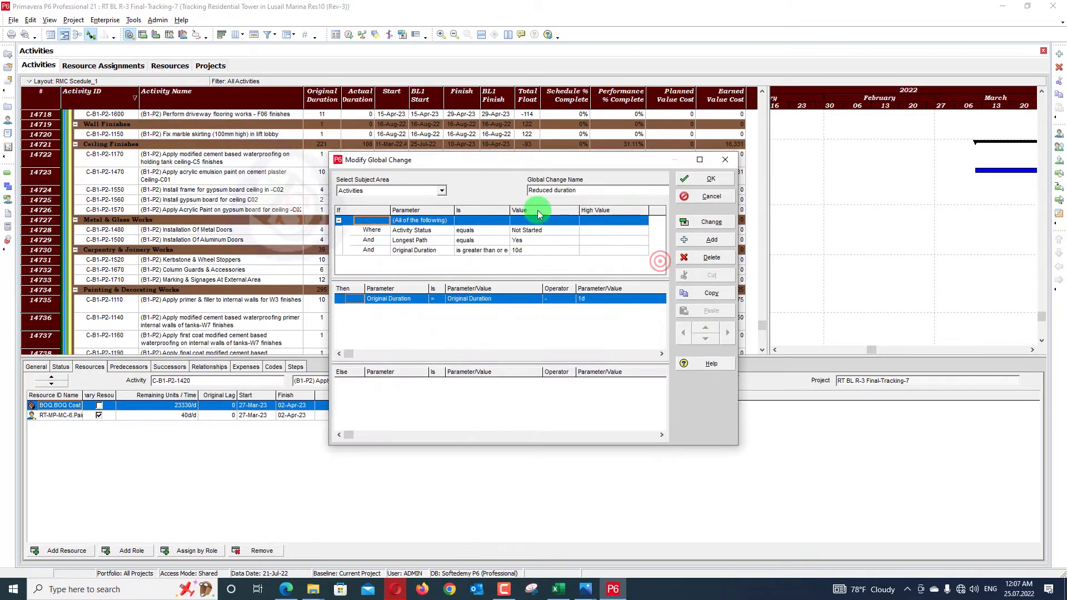
left_click(588, 191)
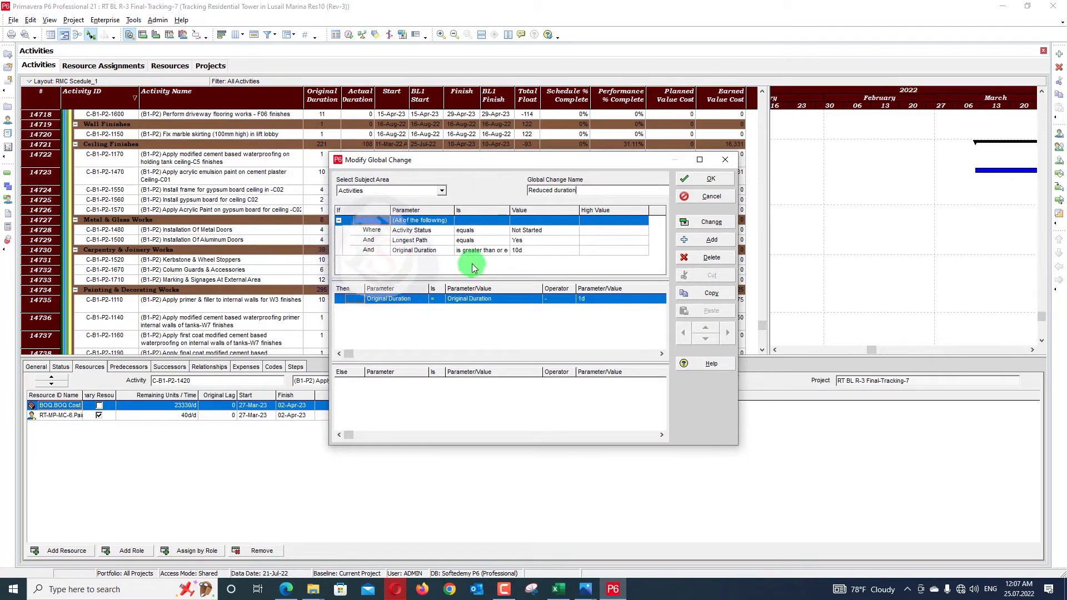
left_click(409, 233)
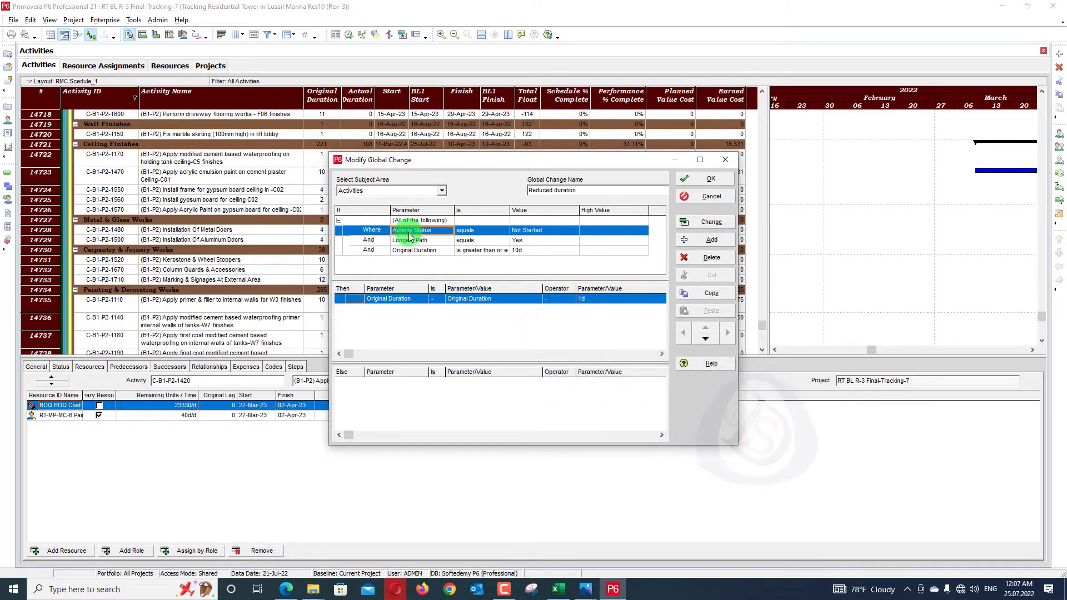
left_click(497, 232)
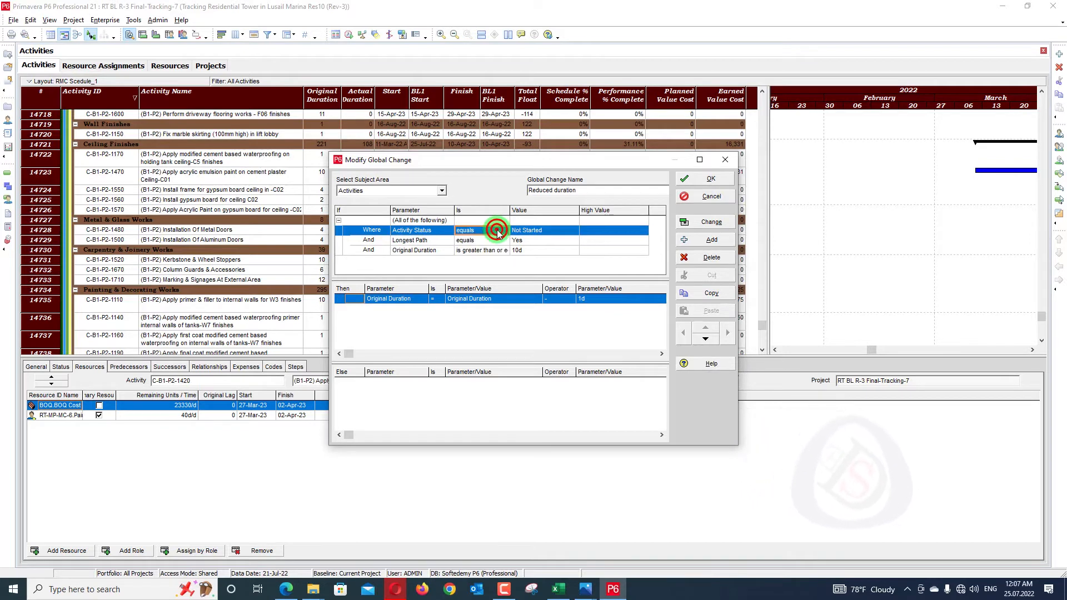
left_click(487, 250)
left_click(532, 232)
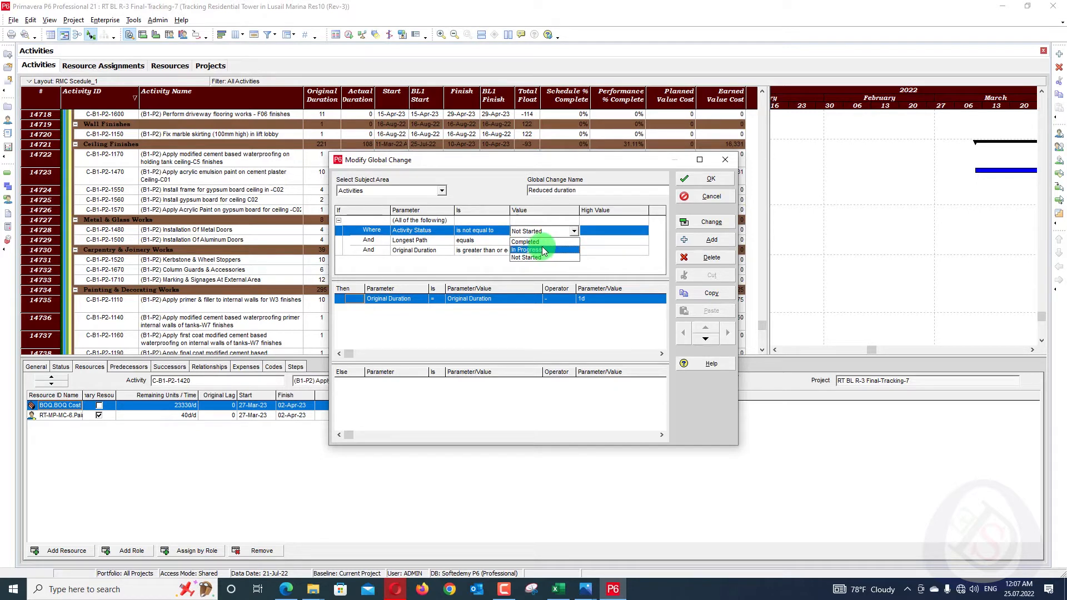
left_click(542, 244)
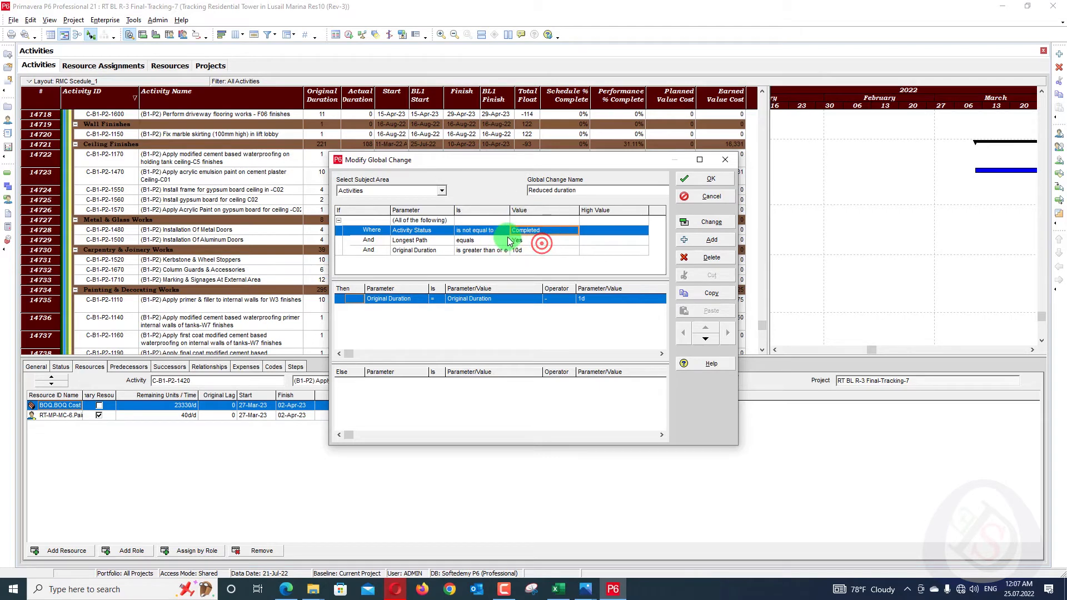
Set the Original Duration condition's threshold to 30d and the amount subtracted from Original Duration to 5d
left_click(407, 244)
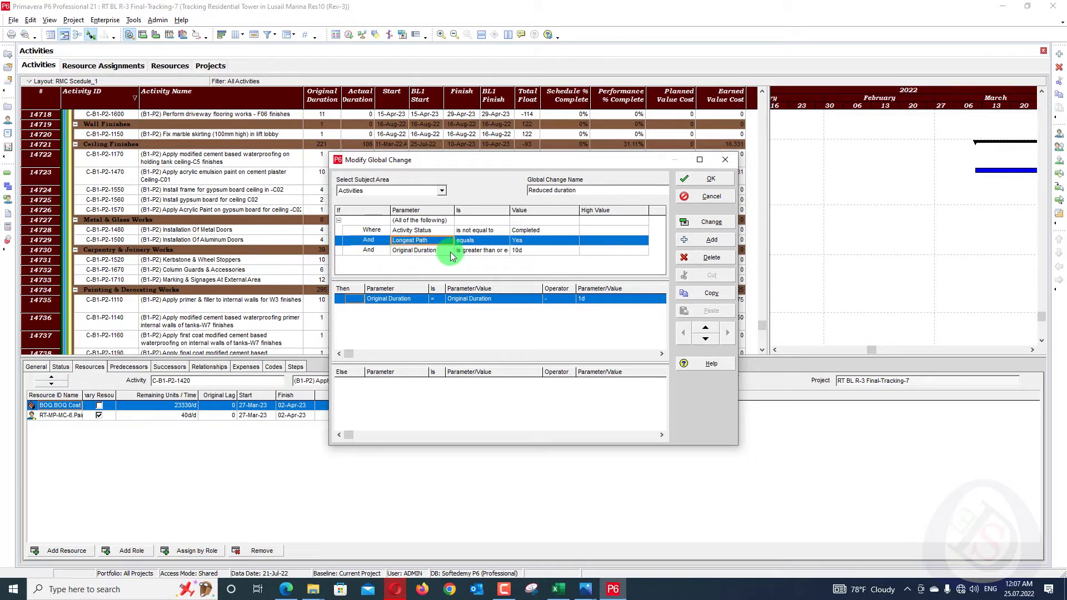
left_click(516, 251)
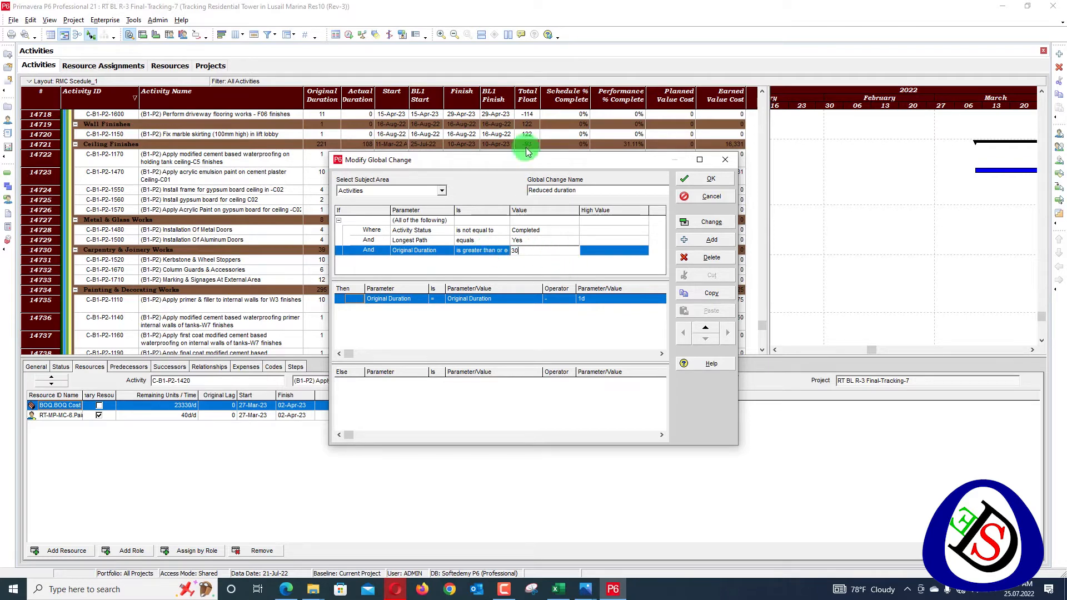
left_click_drag(514, 164, 591, 255)
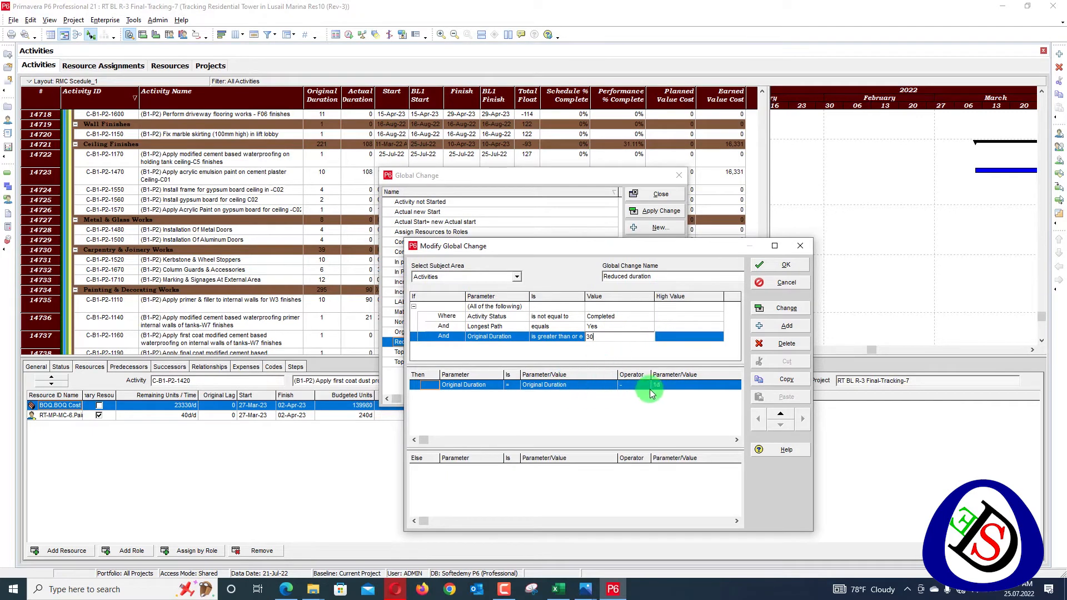
left_click(664, 385)
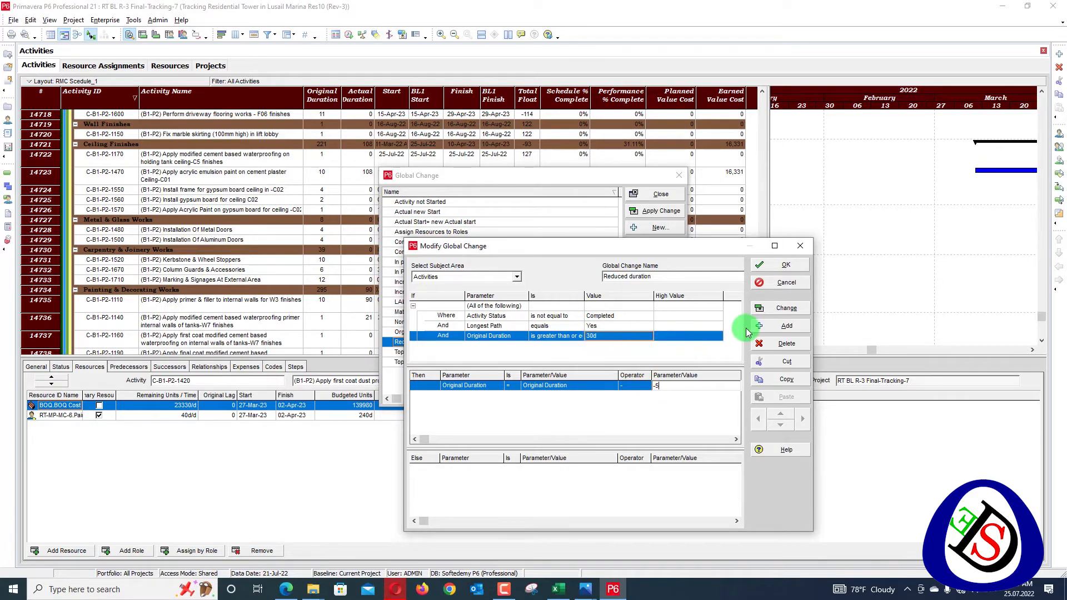
left_click(777, 307)
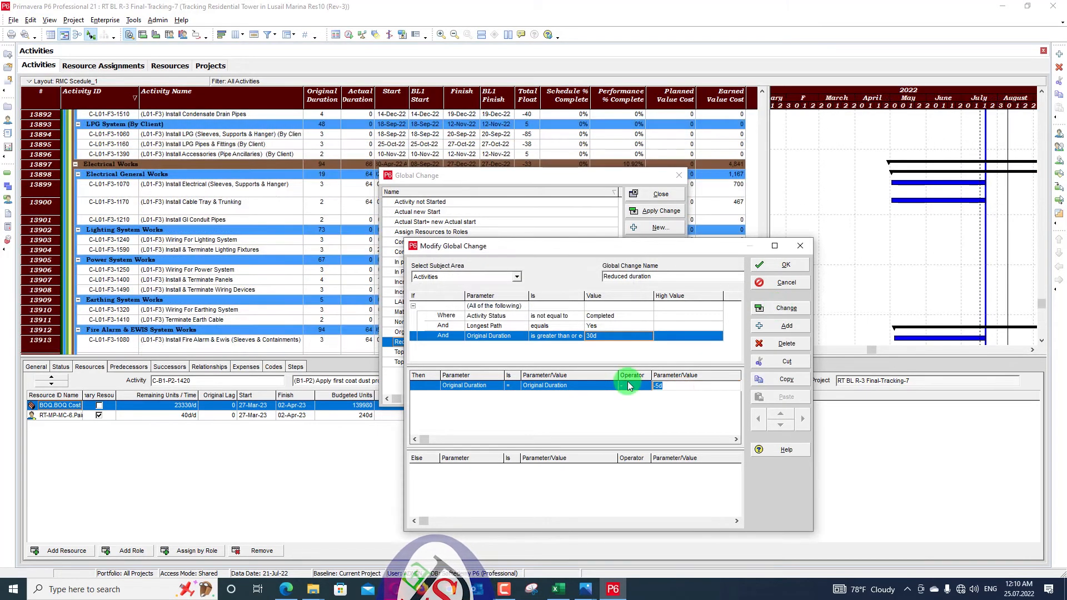
type("5")
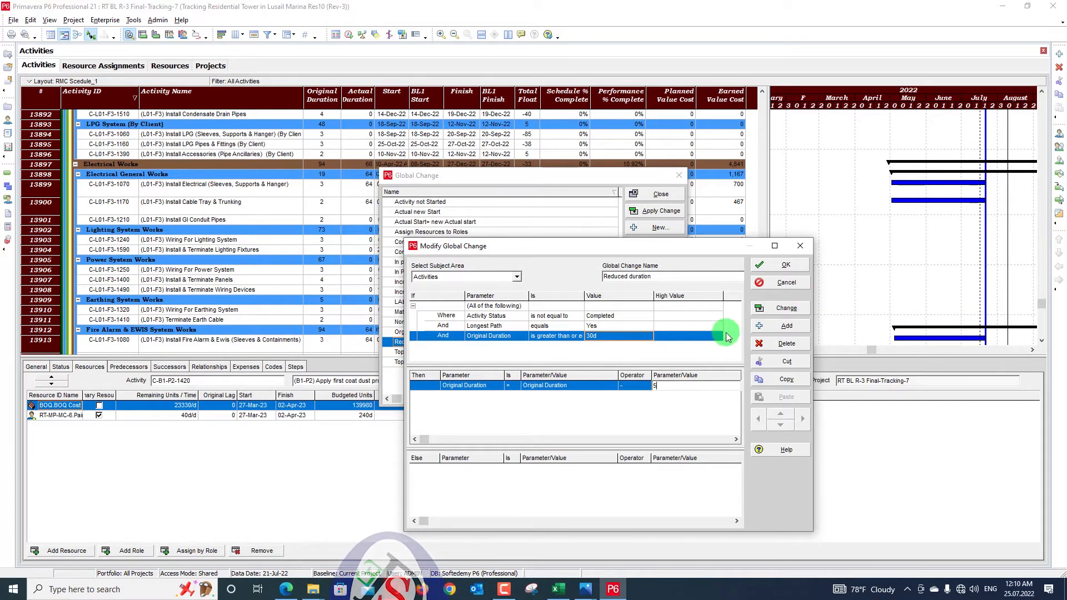
key("Return")
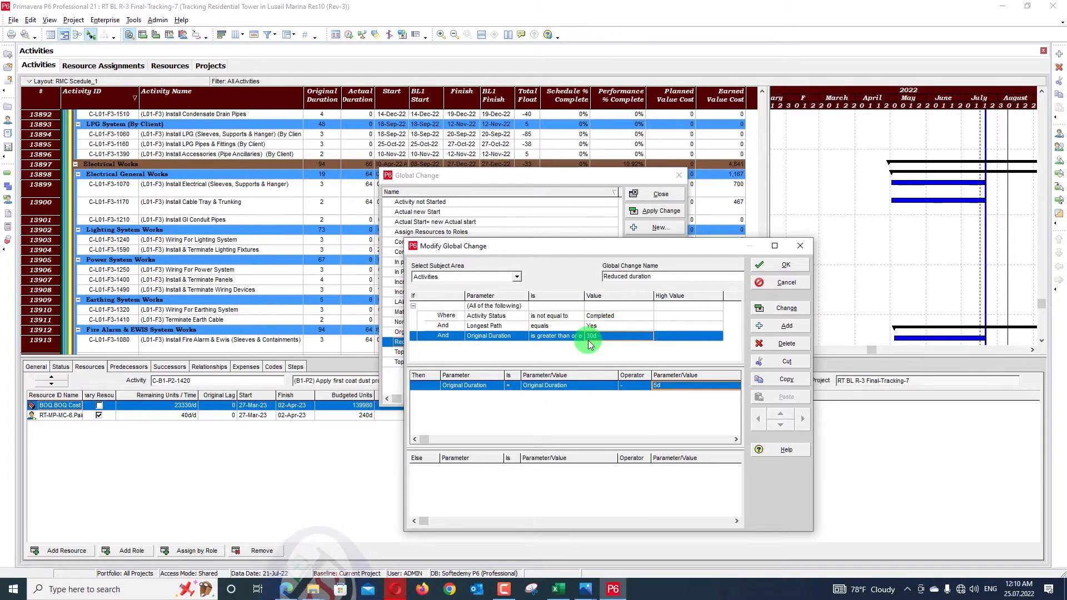
Run the Reduced duration global change with the 5d reduction and commit the changes without saving the log file
left_click(665, 390)
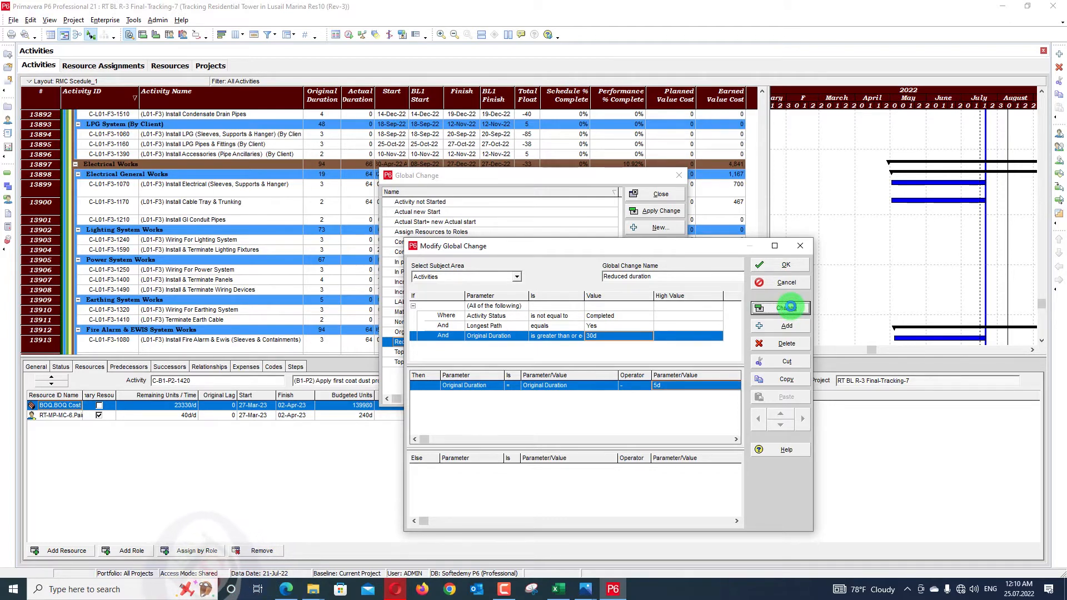
left_click(785, 307)
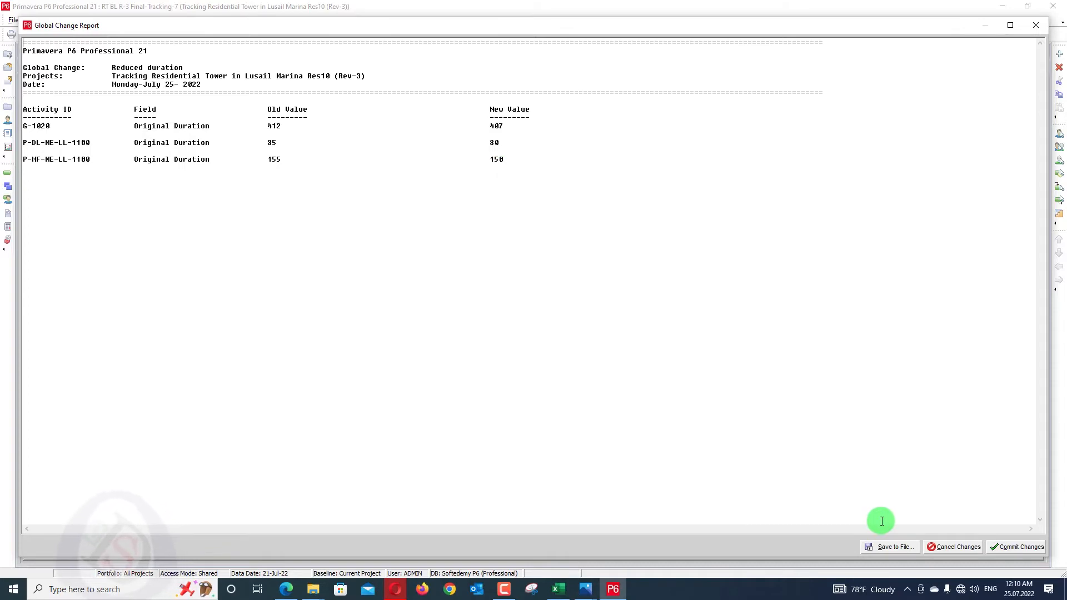
left_click(1009, 547)
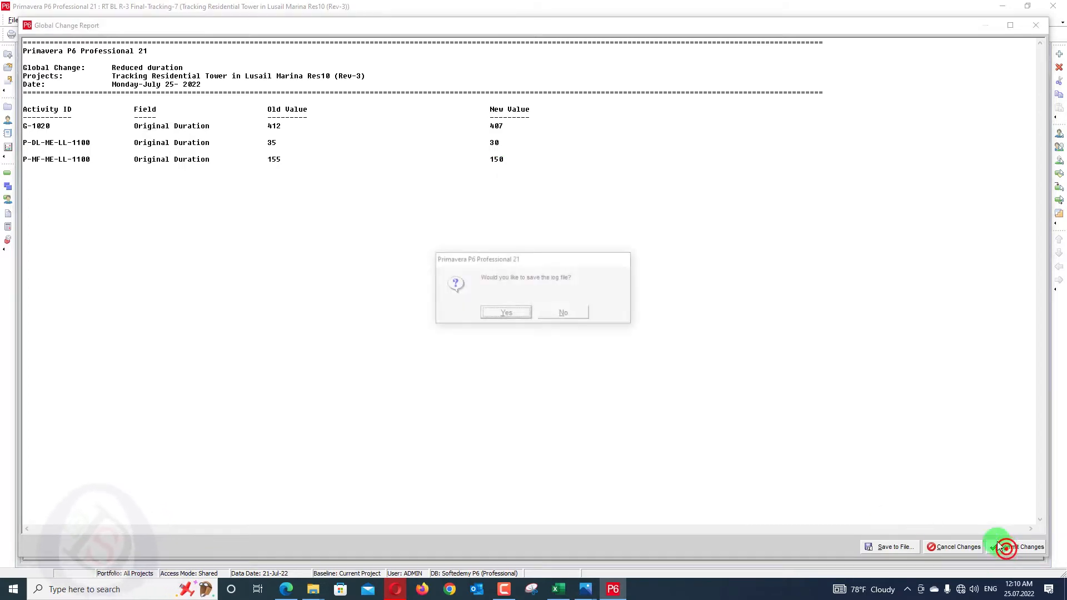
left_click(564, 315)
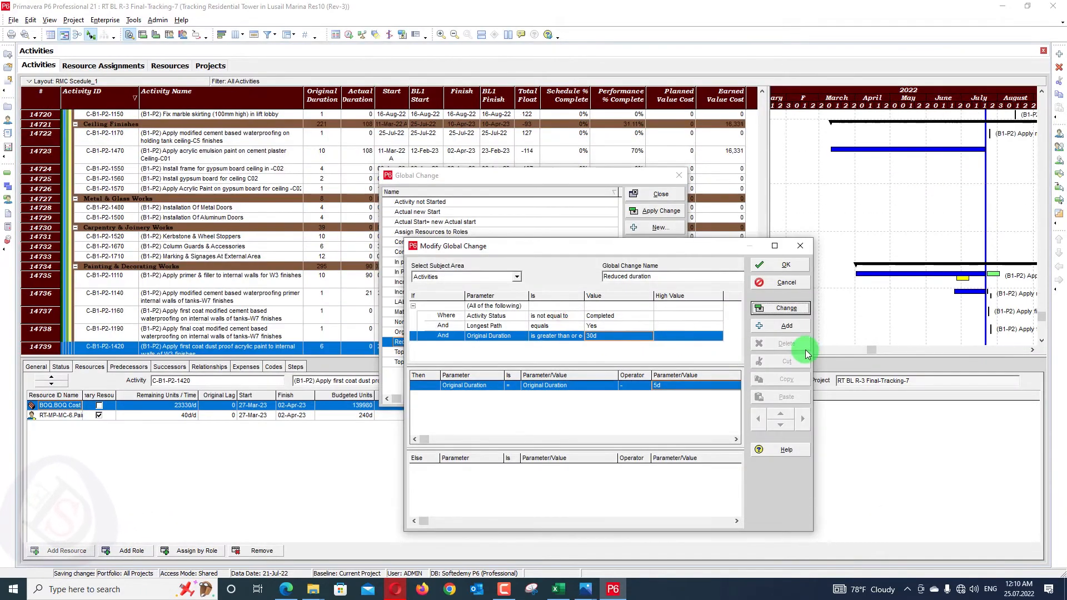
left_click(790, 314)
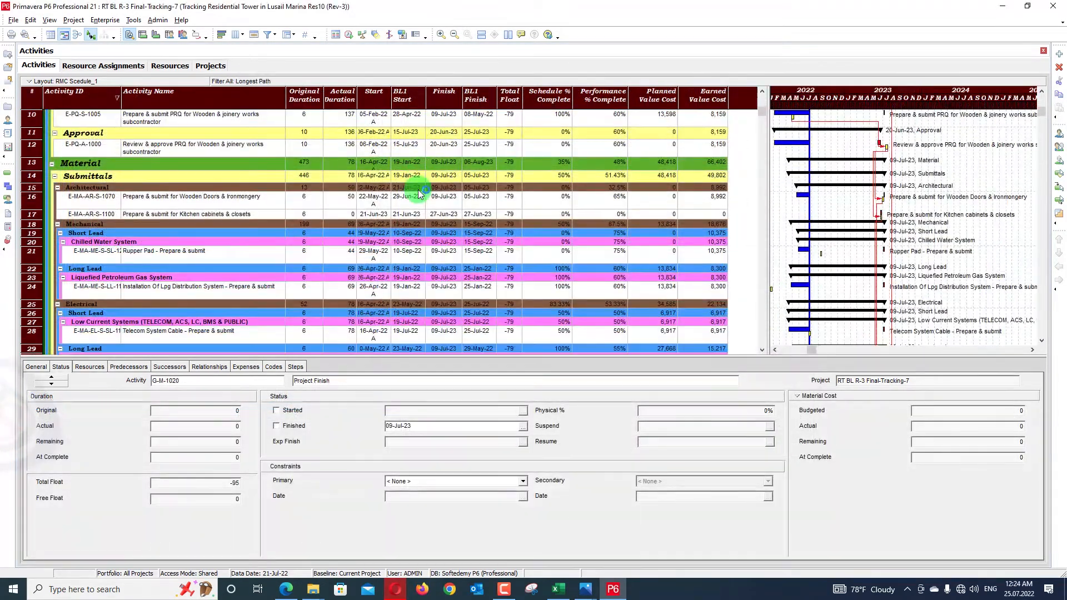
Reopen the Reduced duration global change and set the Original Duration condition's threshold to 15d
scroll(420, 192, "down", 3)
scroll(239, 115, "down", 2)
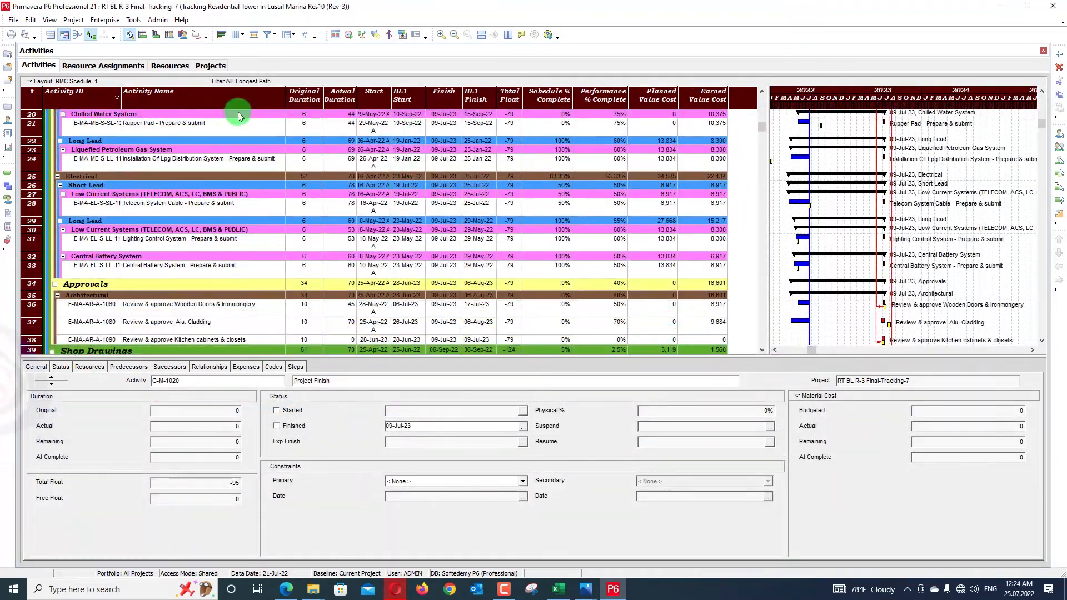
left_click(141, 20)
left_click(153, 65)
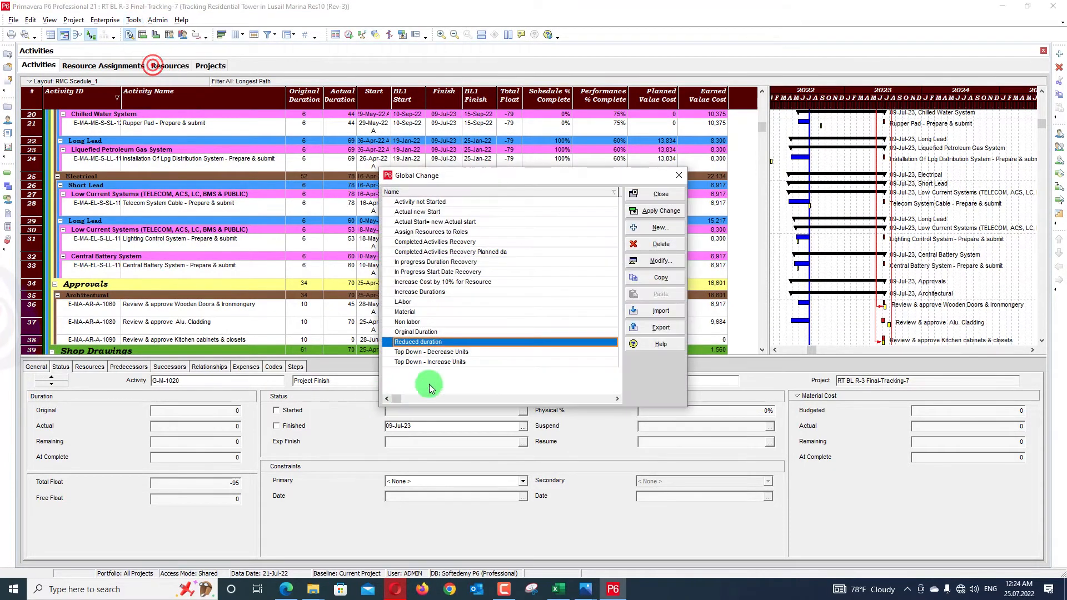
left_click(657, 260)
left_click(548, 251)
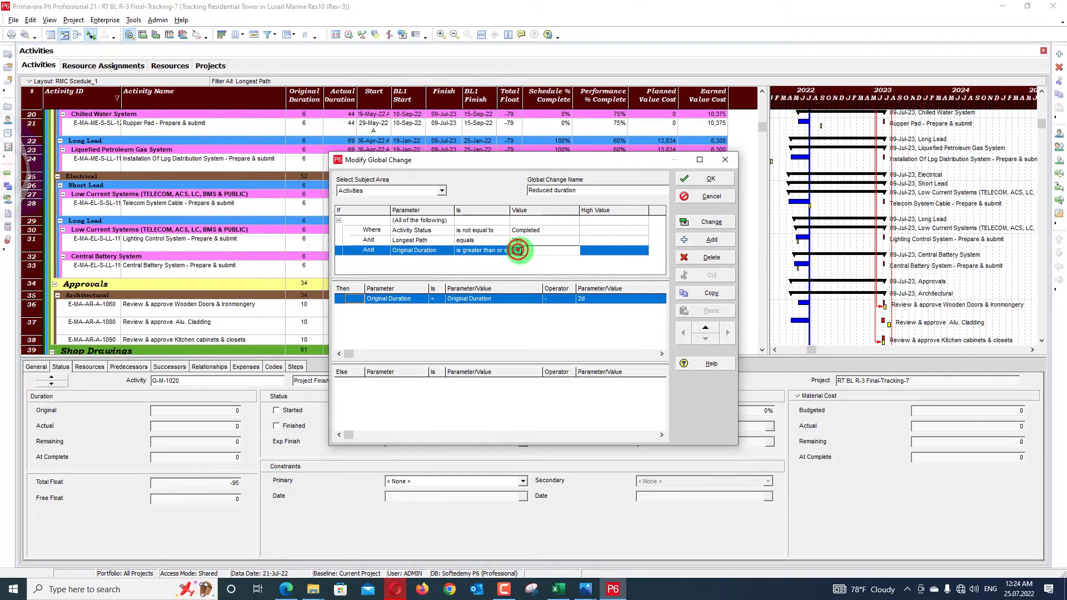
type("15")
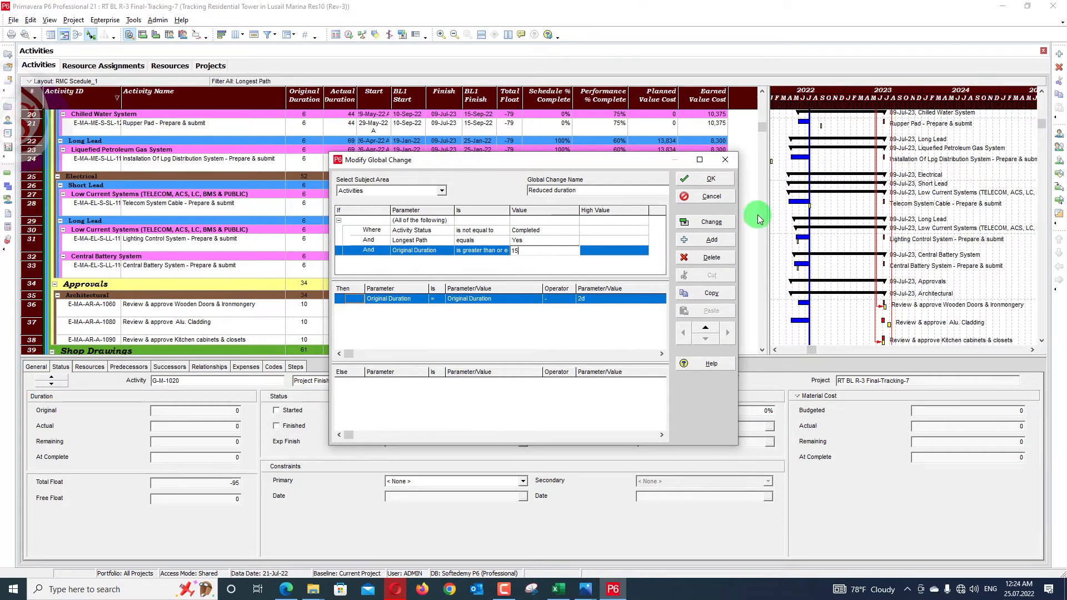
Run the Reduced duration global change with the 15d threshold, commit the changes without saving the log file, and close Global Change
left_click(721, 222)
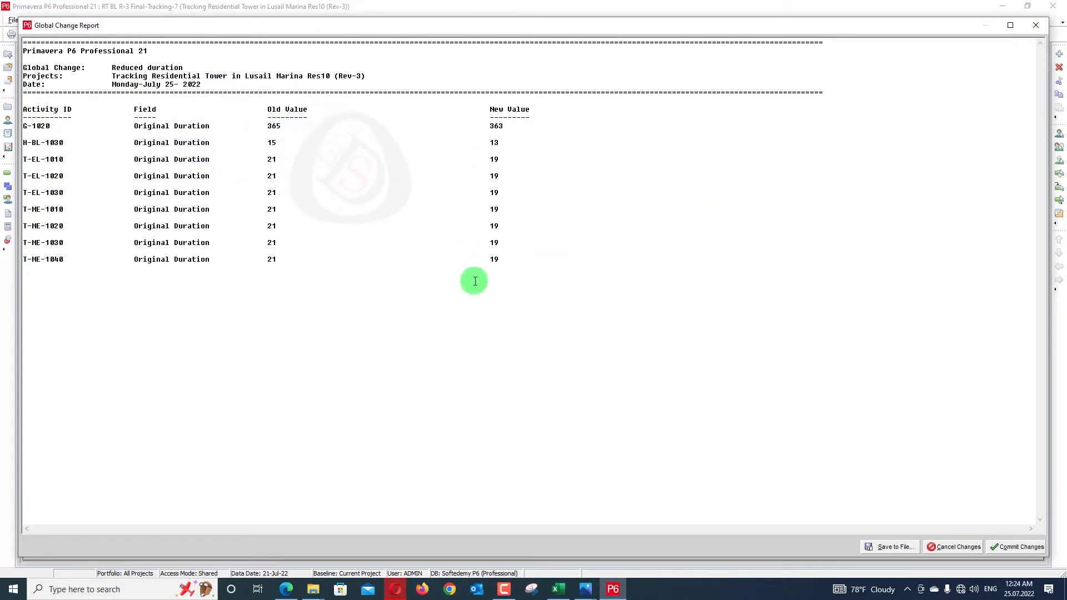
left_click(1011, 545)
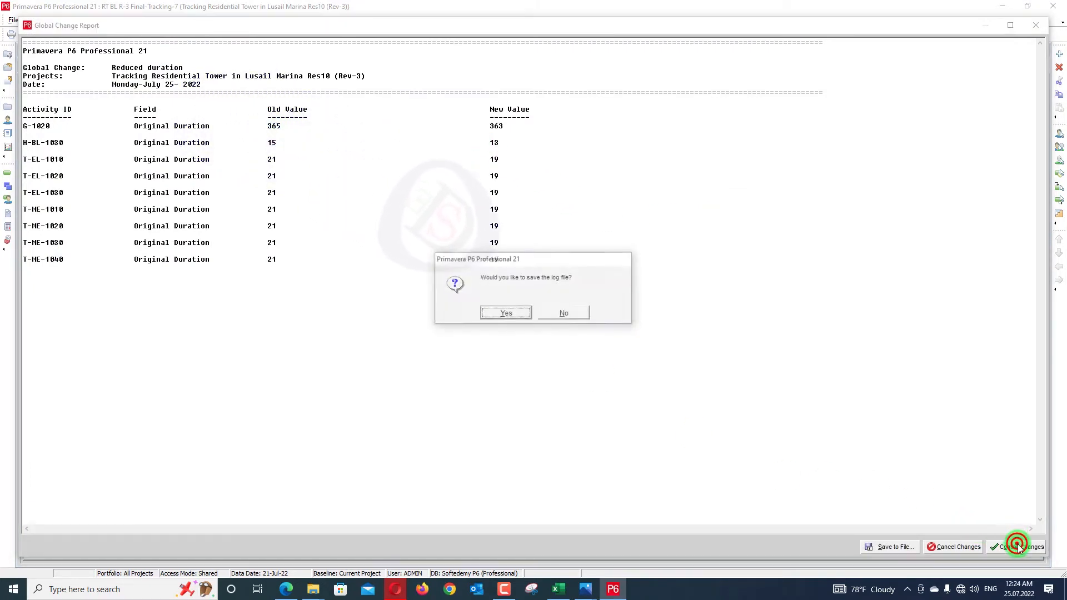
left_click(564, 312)
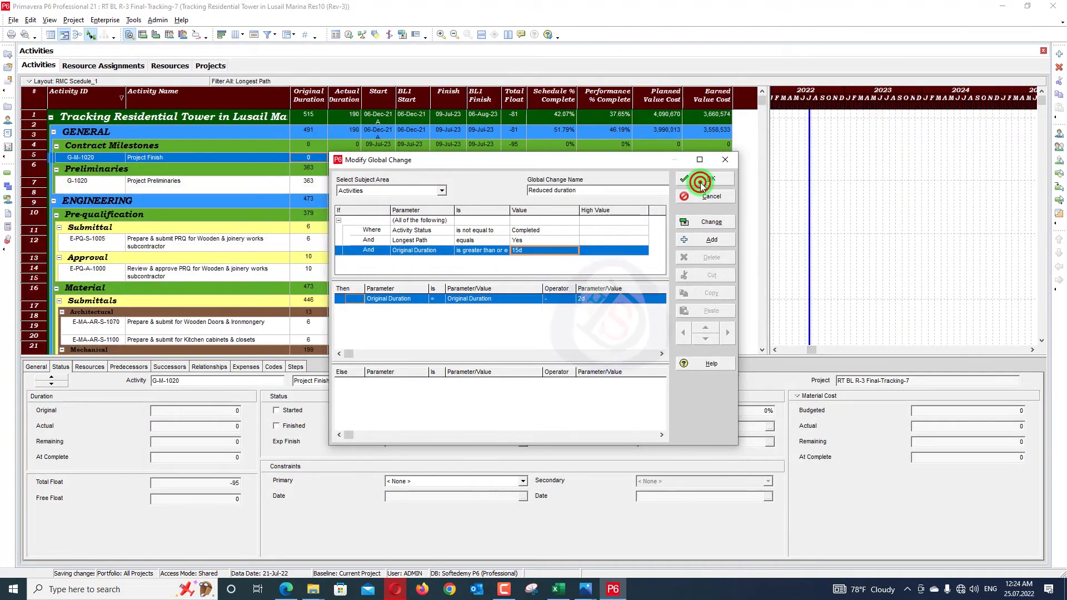
left_click(701, 179)
left_click(679, 177)
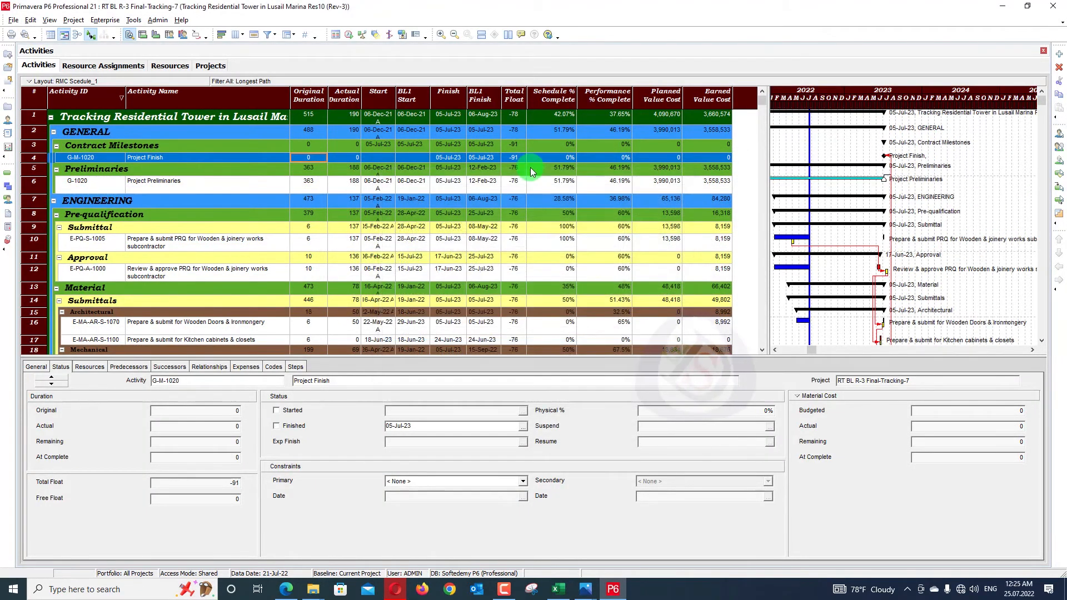
Edit the Reduced duration global change again, lowering the Original Duration condition's threshold to 5d
left_click(139, 21)
left_click(151, 22)
left_click(134, 22)
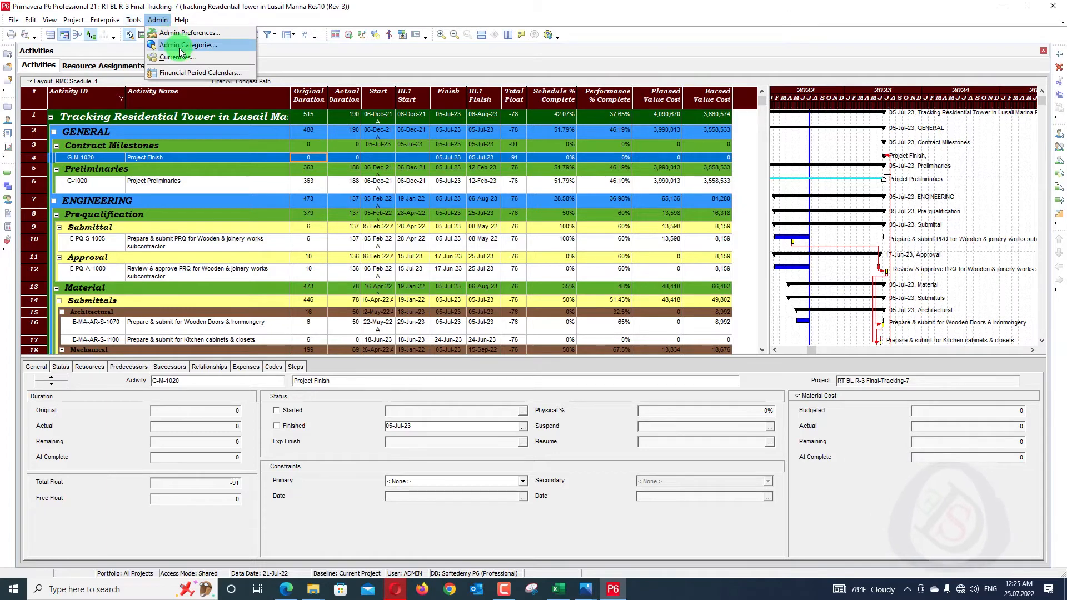
left_click(151, 58)
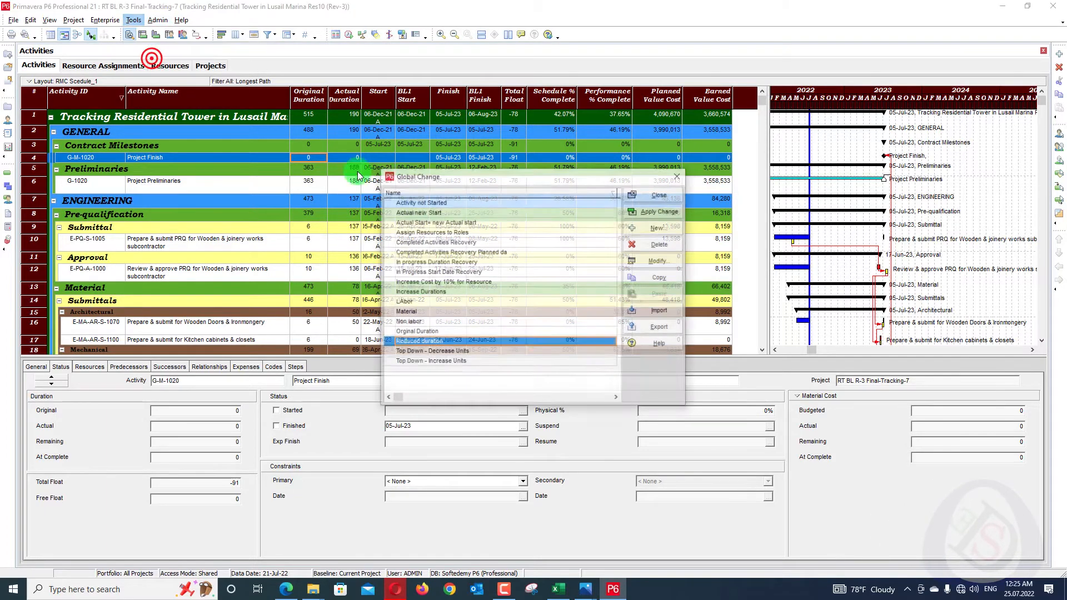
left_click(660, 261)
left_click(526, 250)
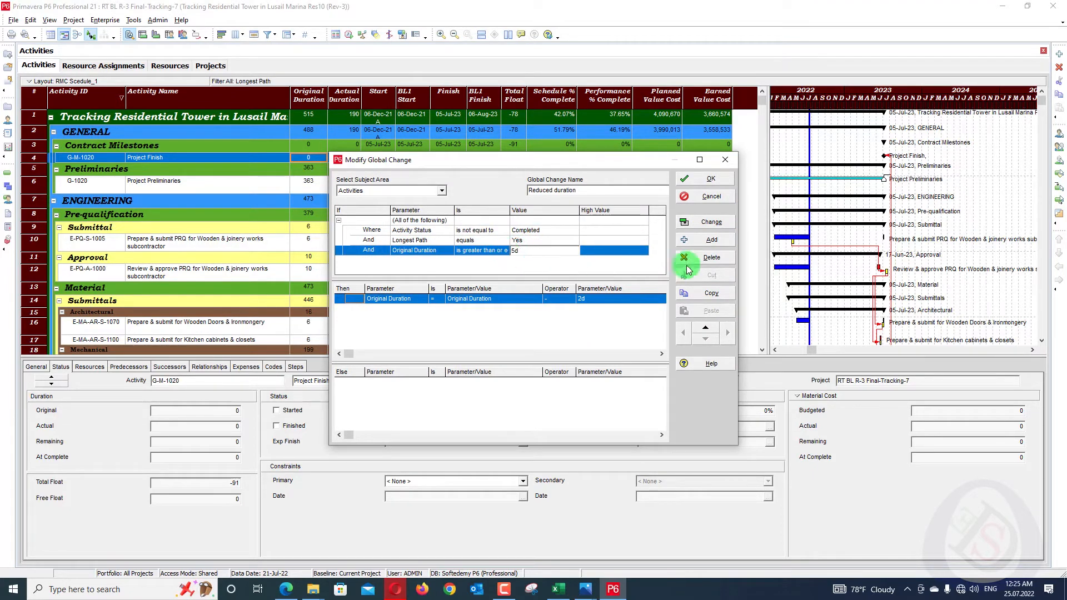
Run the global change with the 5d threshold, review its report, and commit the changes without saving the log file
left_click(715, 222)
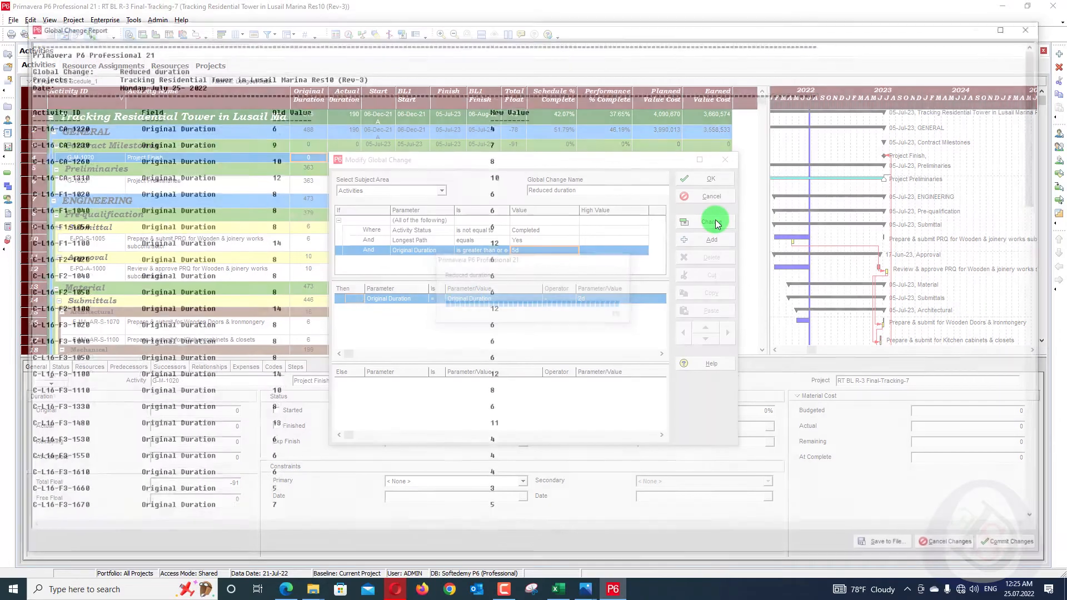
scroll(694, 300, "down", 5)
scroll(694, 300, "down", 20)
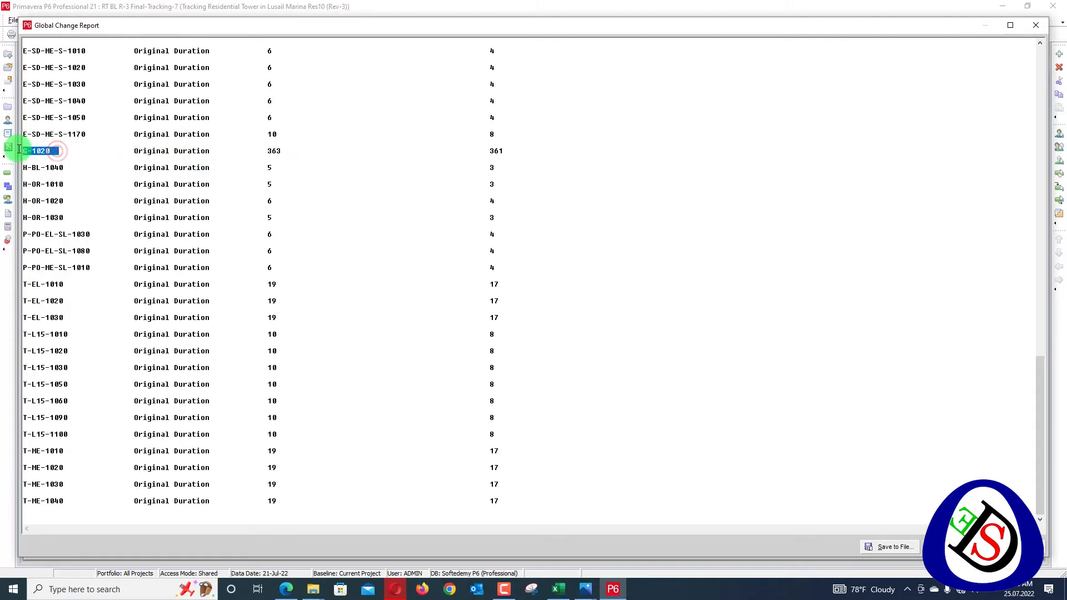
scroll(498, 195, "up", 20)
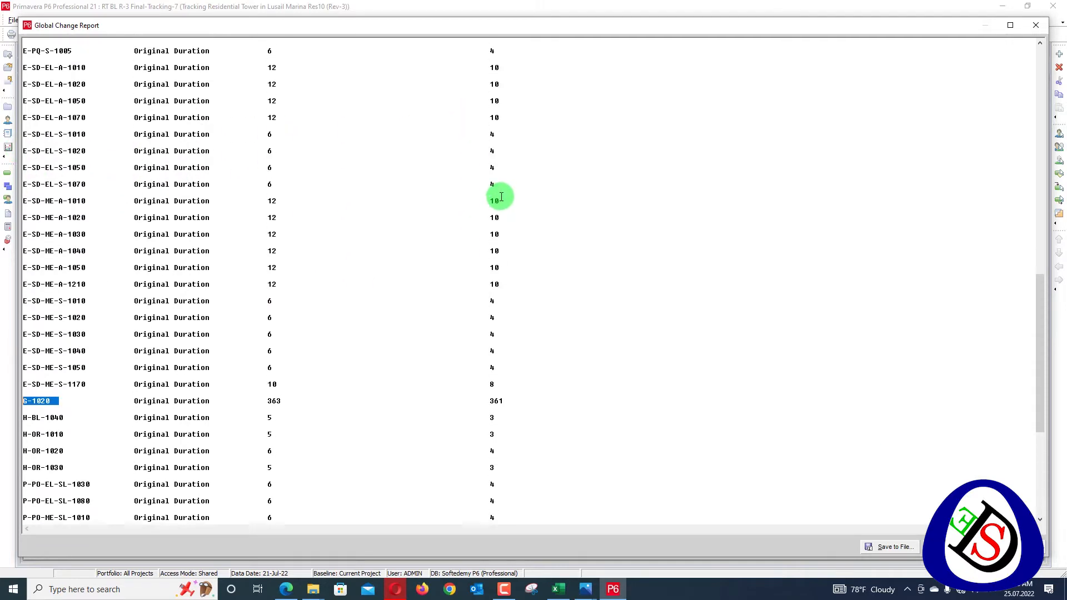
scroll(498, 199, "down", 20)
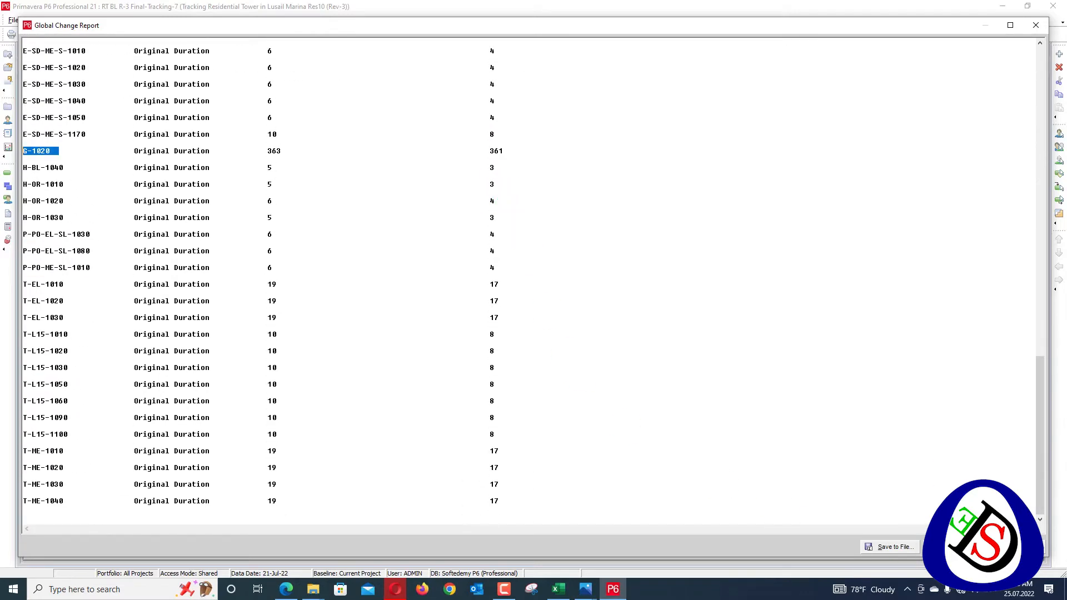
left_click(1014, 547)
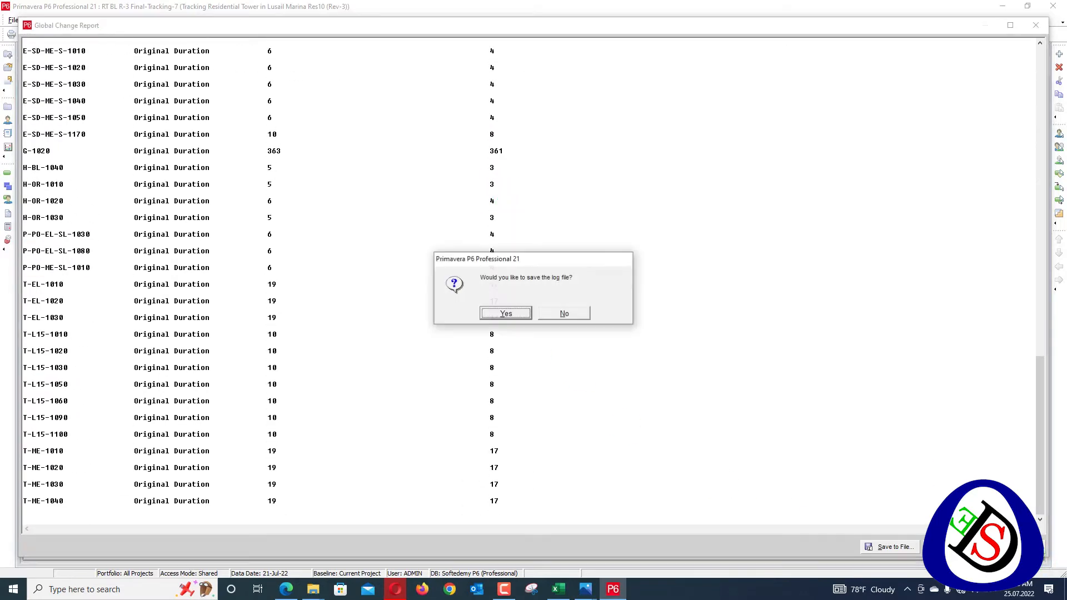
left_click(562, 312)
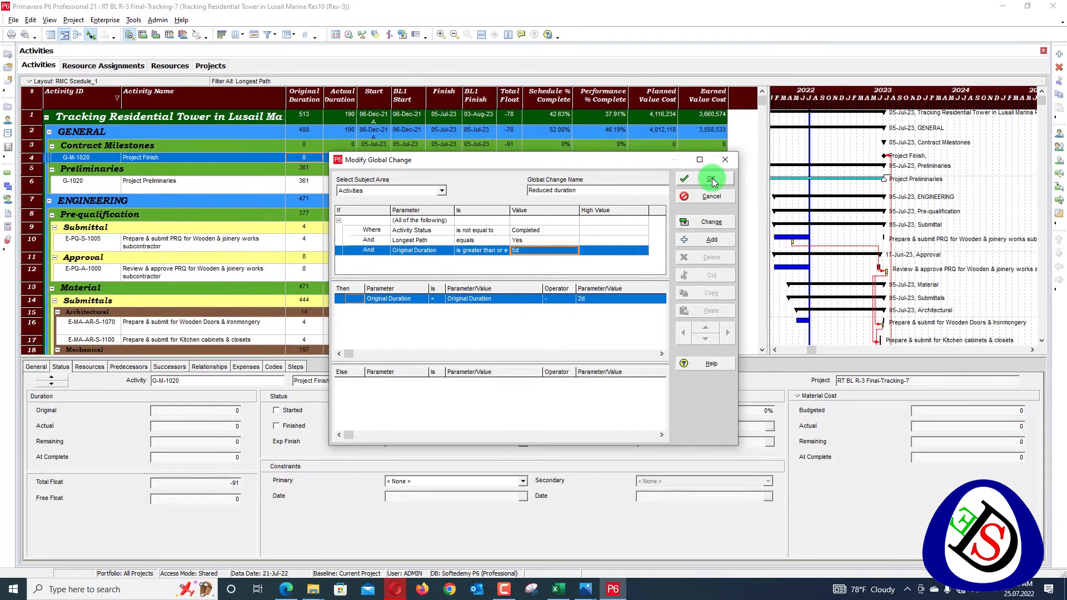
left_click(711, 180)
left_click(662, 196)
Schedule the project with data date 21-Jul-22 applied to all open projects and check the recalculated activity dates
key("F9")
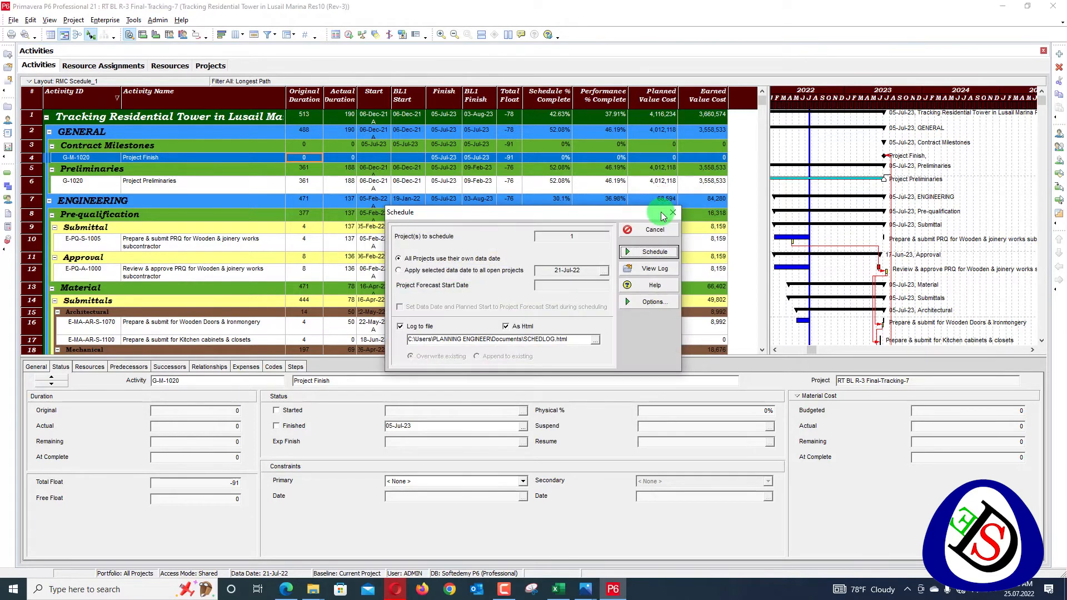
left_click(492, 271)
left_click(664, 251)
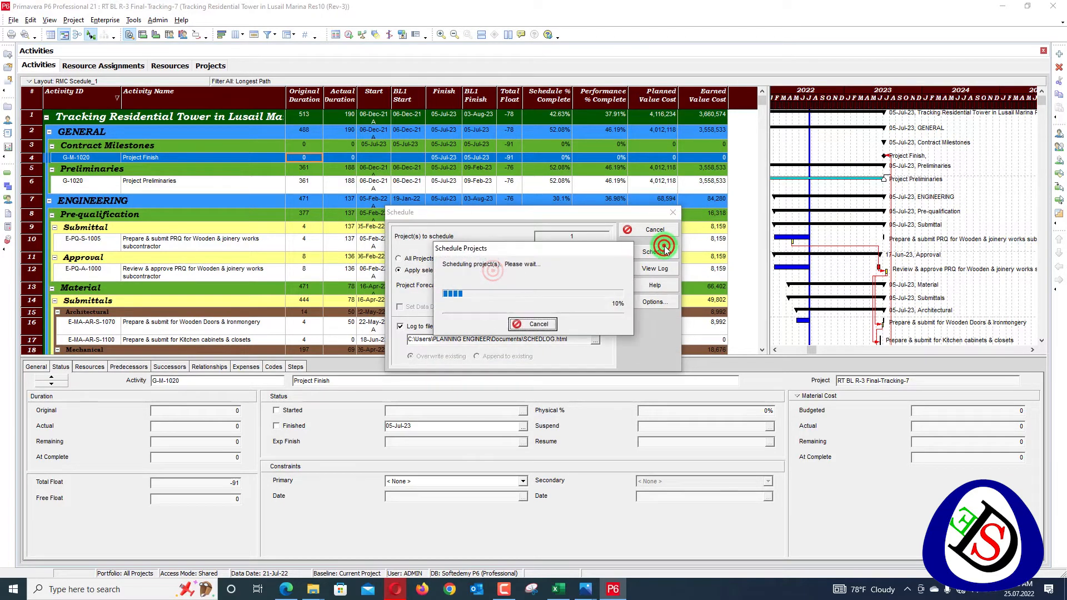
left_click(451, 160)
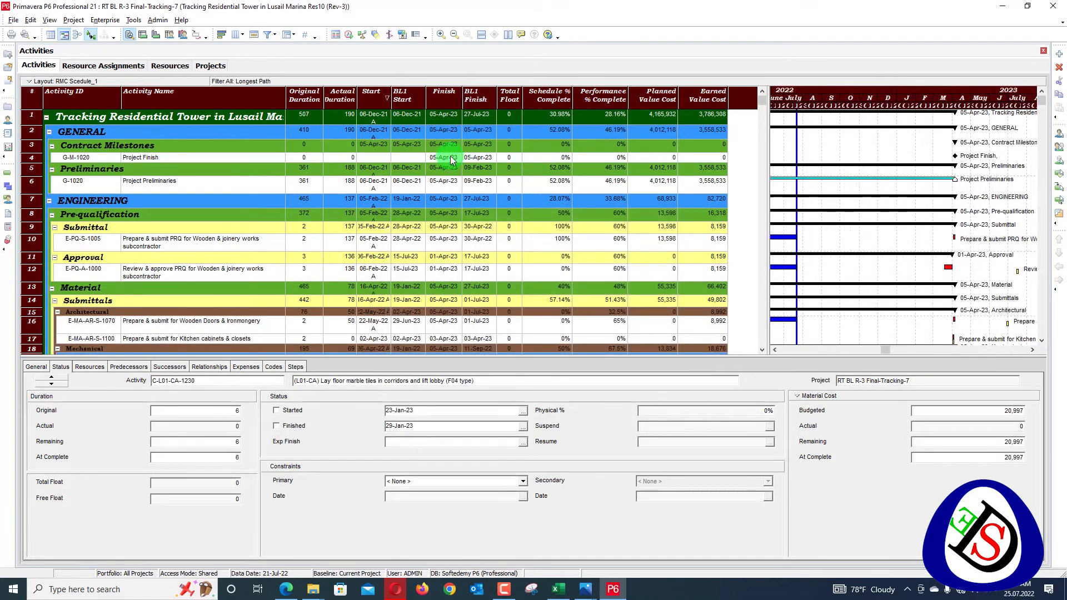
scroll(460, 136, "down", 7)
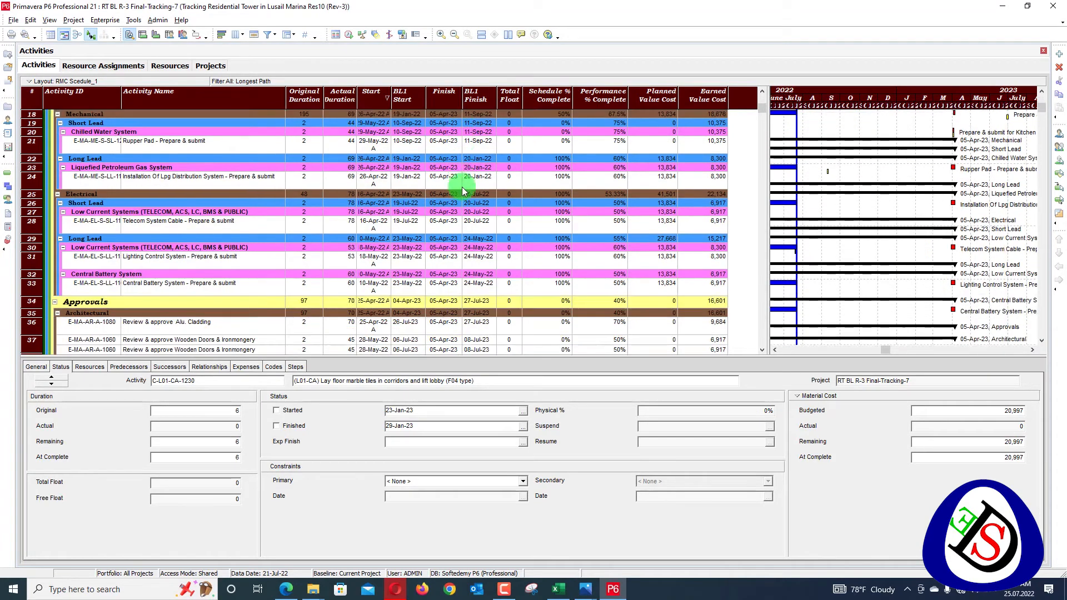
scroll(464, 188, "up", 7)
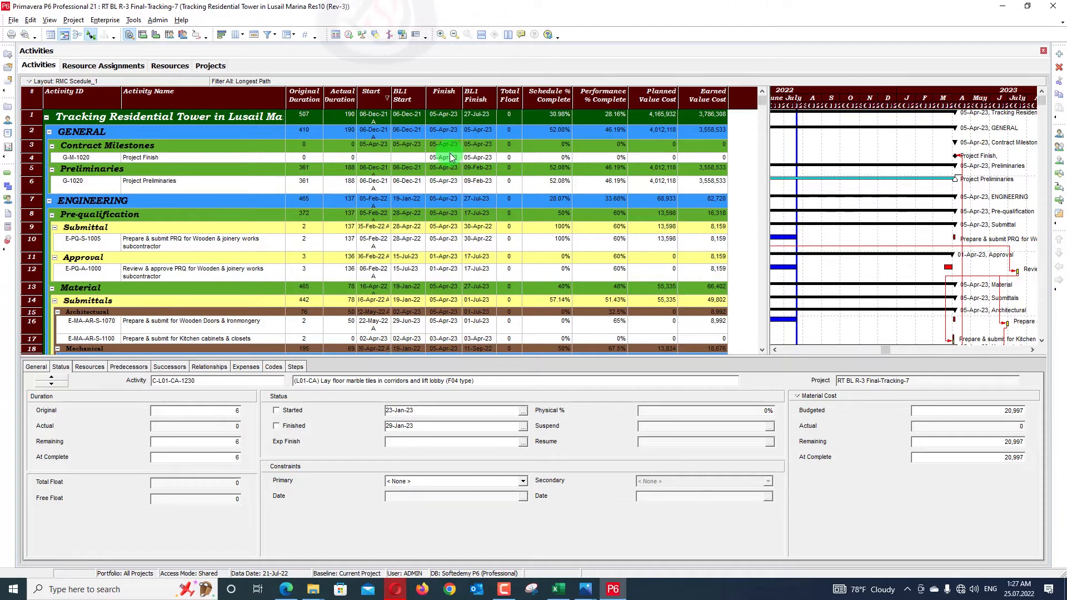
Switch to the Recovery workbook in Excel and mark the Step-03 finish dates row with 1 in cell F6
left_click(558, 587)
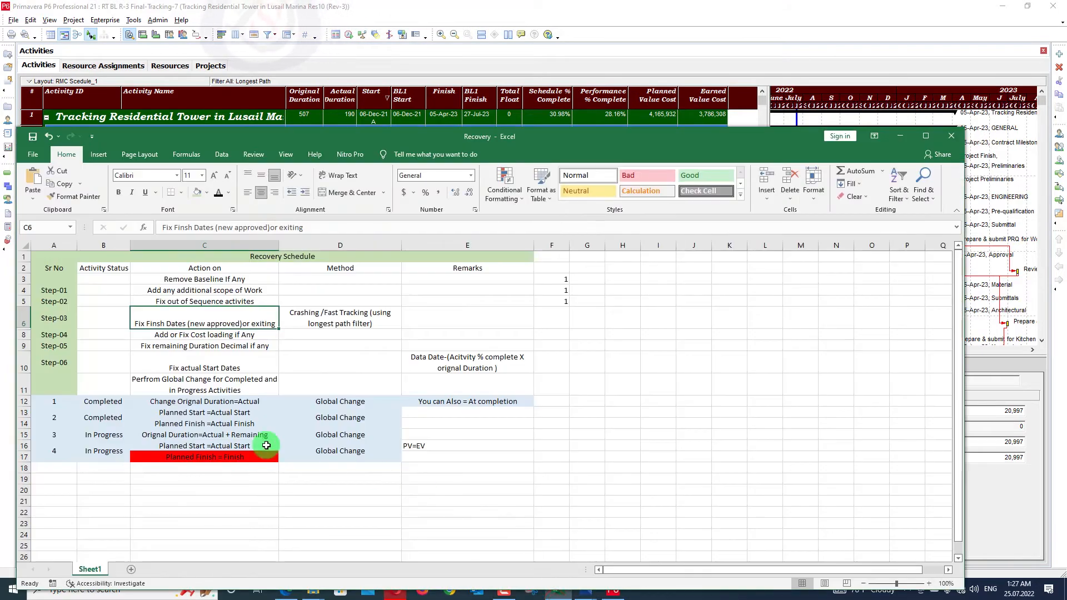
left_click(560, 320)
type("1")
key("Return")
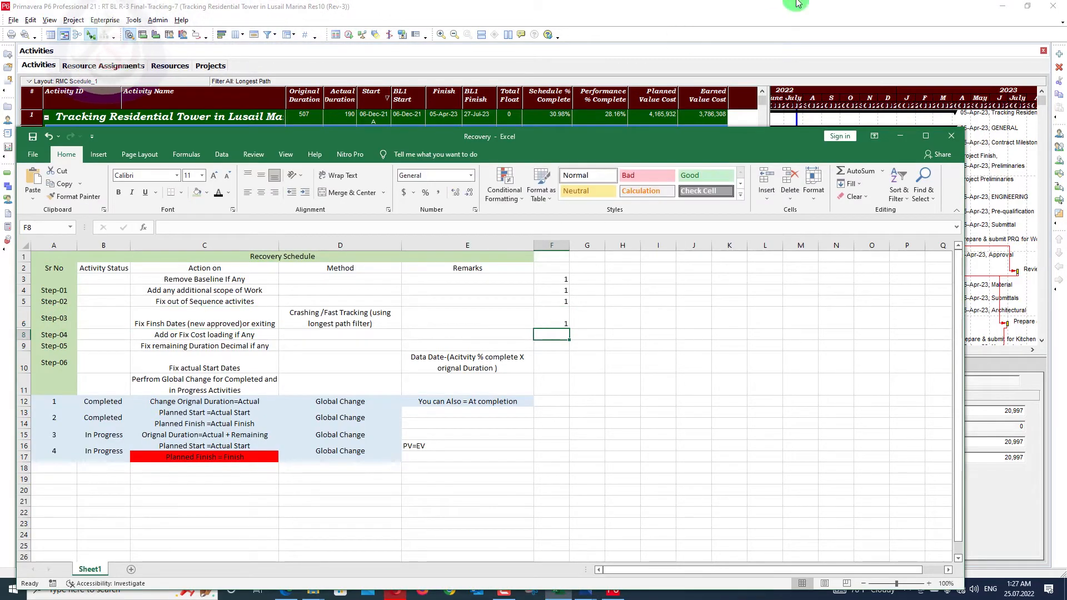
left_click(900, 136)
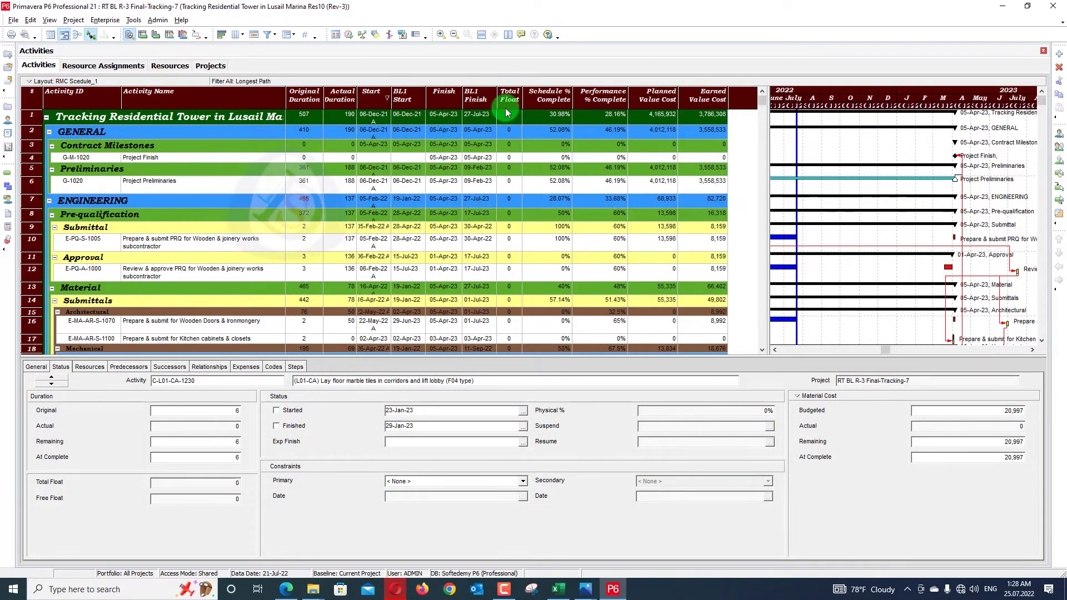
Check the Step-05 row on fixing remaining duration decimals in the Recovery workbook, and return to Primavera P6
left_click(558, 589)
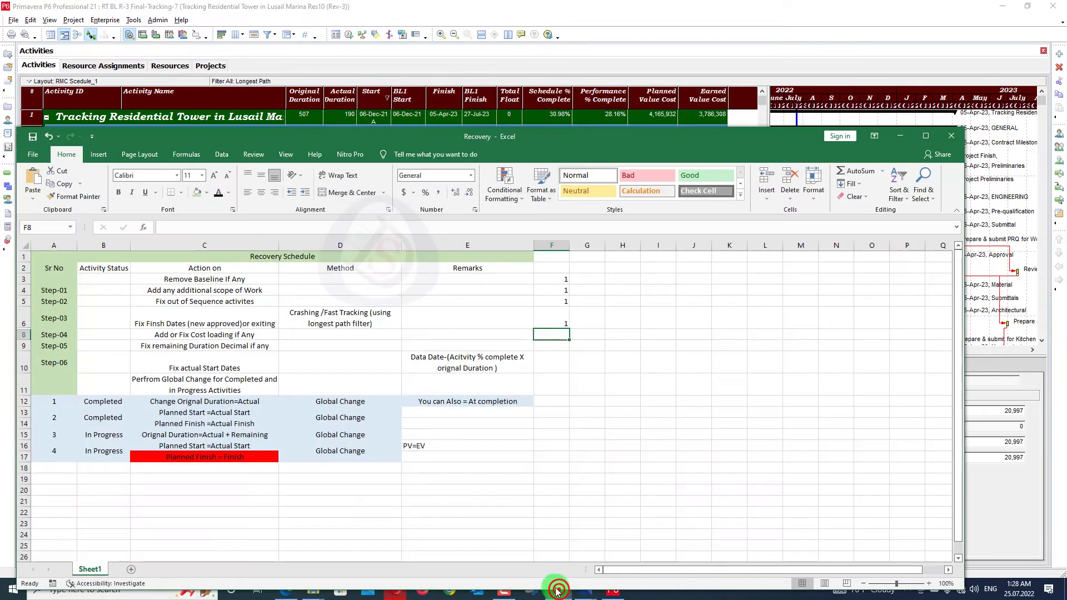
left_click(669, 360)
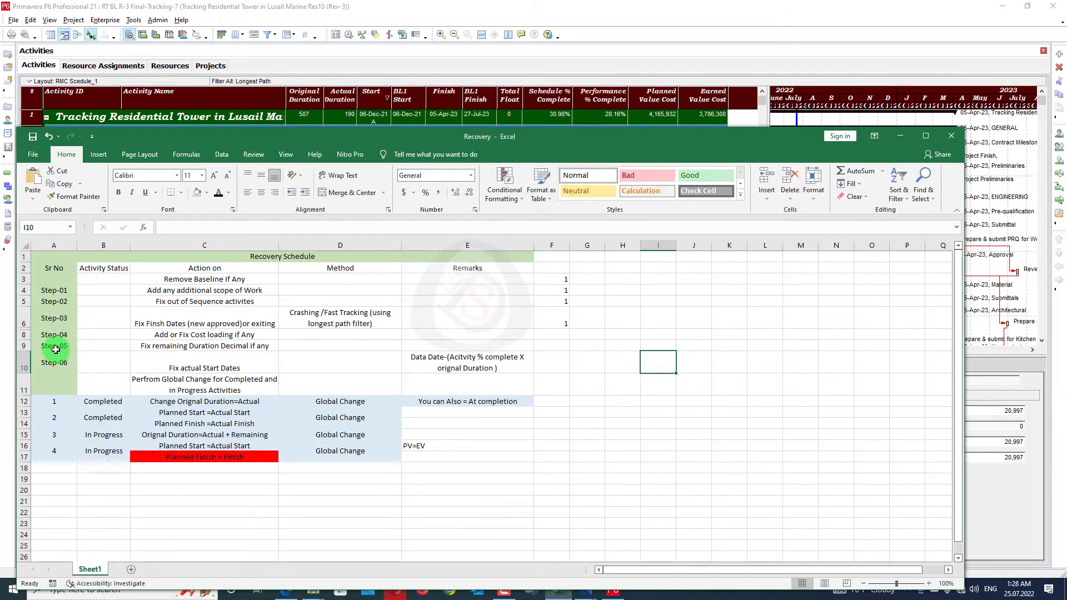
left_click(23, 345)
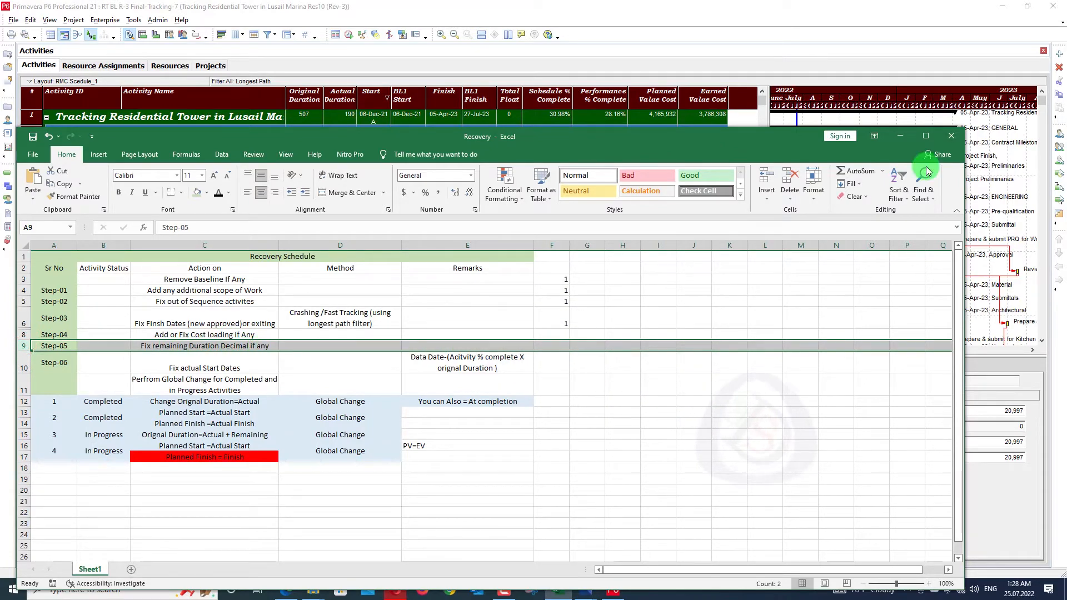
left_click(944, 138)
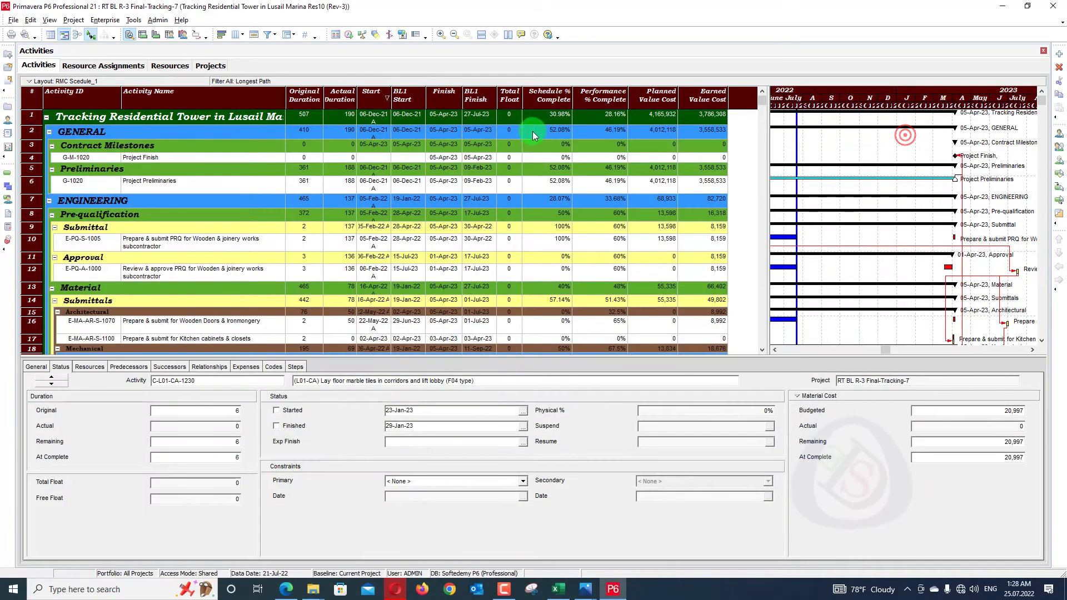
Search the available columns for "remain" and add Remaining Duration after Activity ID in the activities table
right_click(357, 102)
left_click(396, 270)
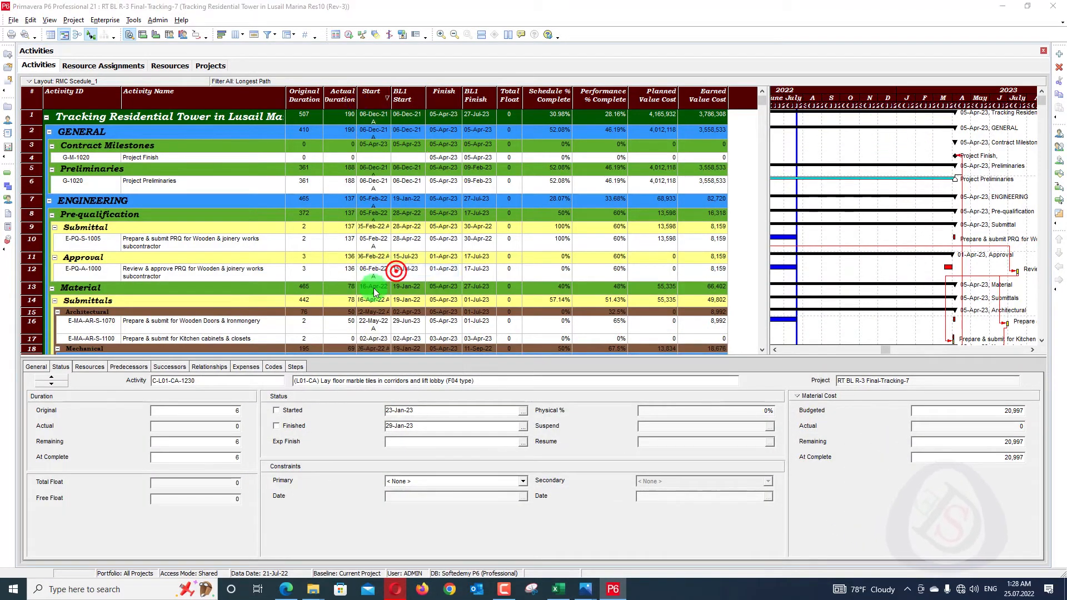
left_click(228, 145)
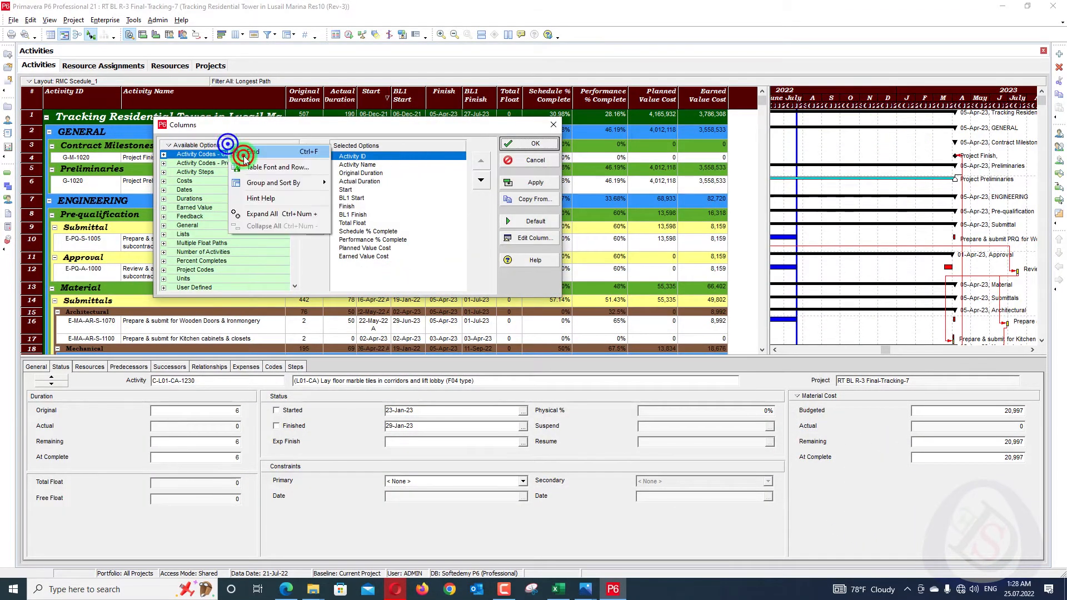
left_click(244, 155)
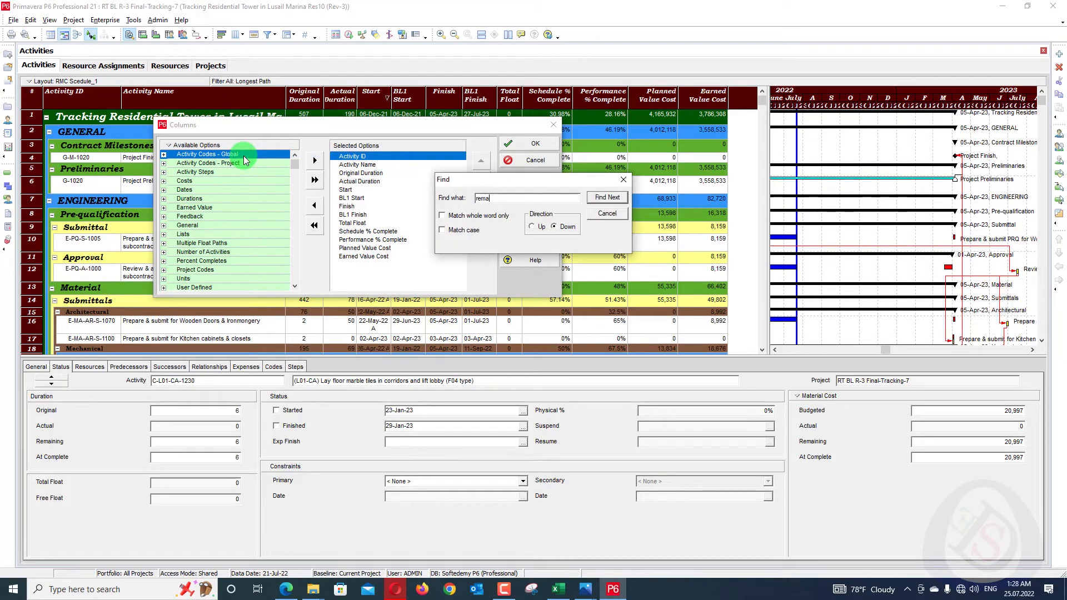
key("Return")
key("Return")
key("Return")
key("Return")
key("Return")
key("Return")
key("Return")
key("Return")
key("Return")
key("Return")
left_click(219, 272)
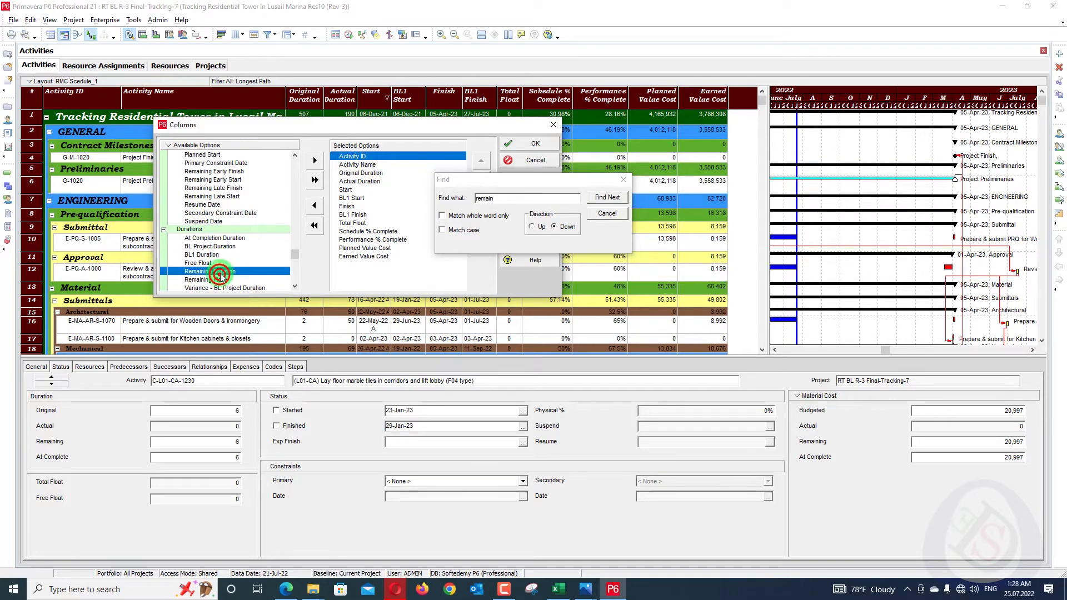
left_click(311, 161)
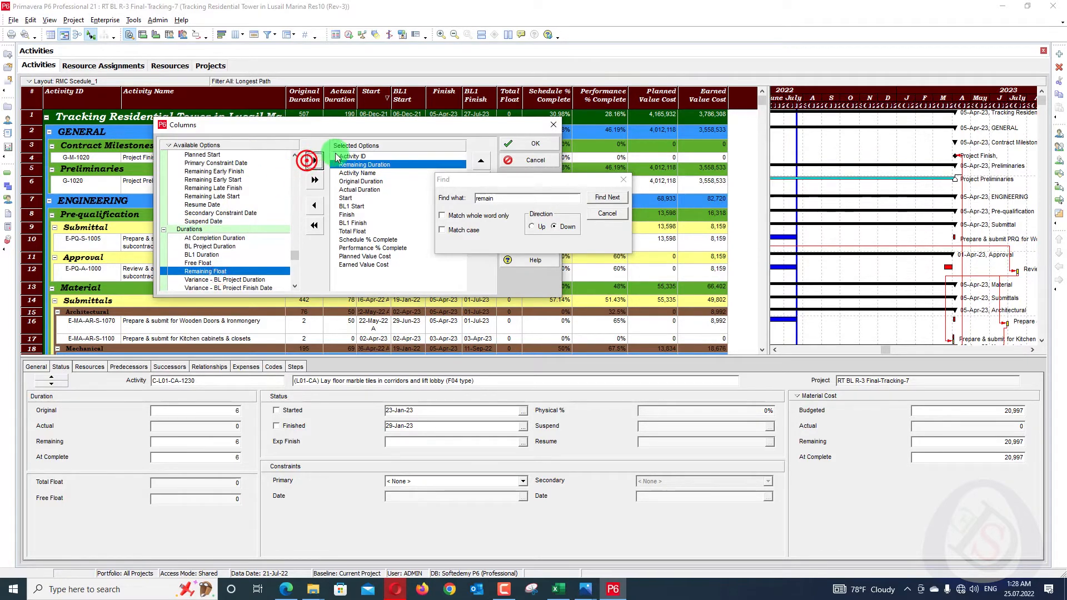
left_click(619, 181)
left_click(526, 144)
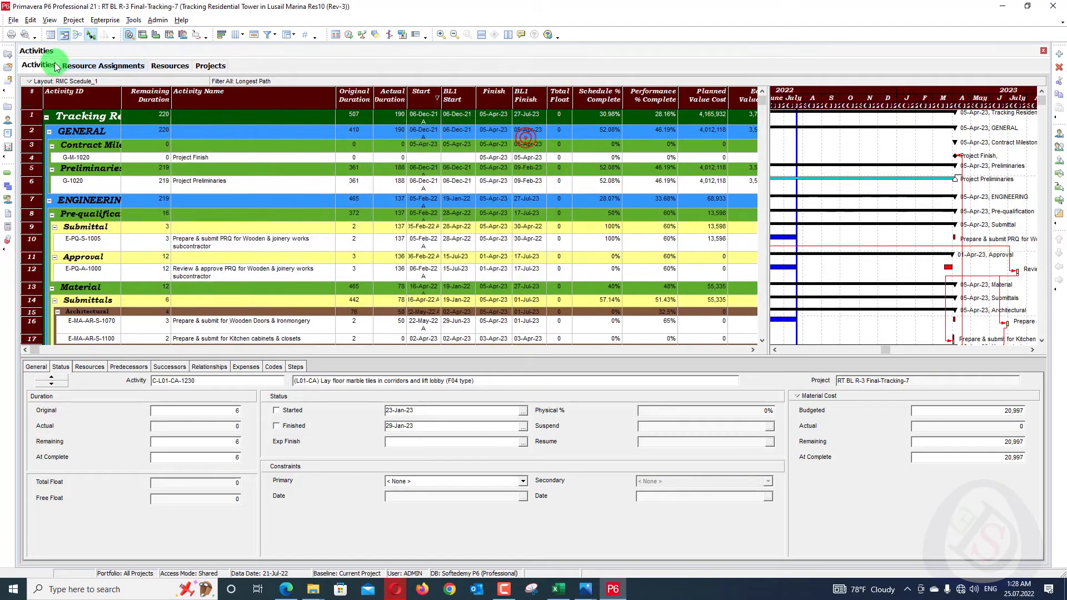
Set the durations format to 2 decimals in the user preferences and check the Remaining Duration values from the first activity row
left_click(31, 20)
left_click(54, 49)
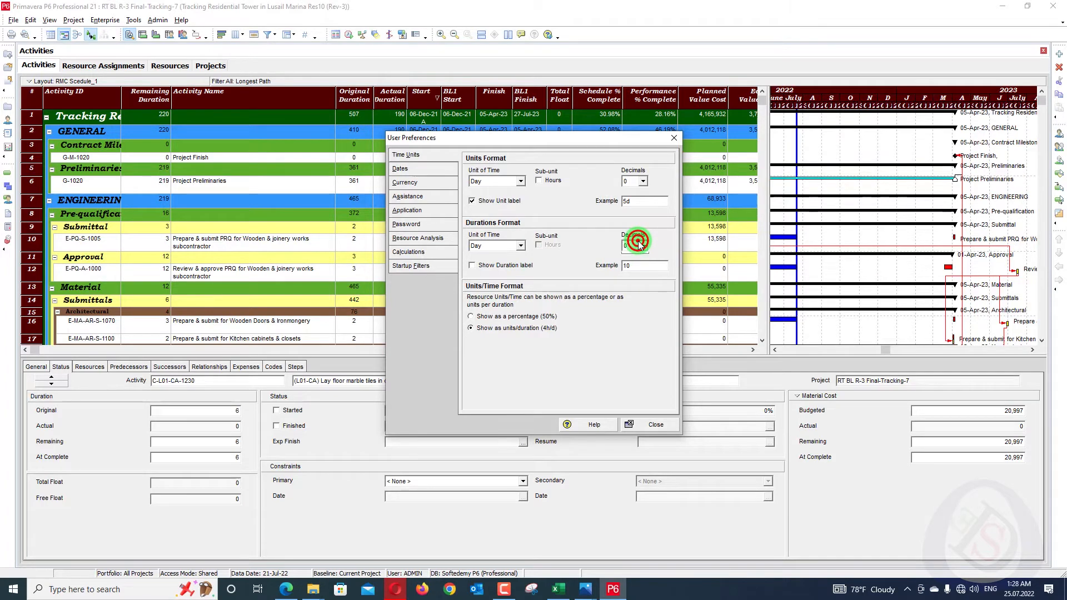
left_click(638, 273)
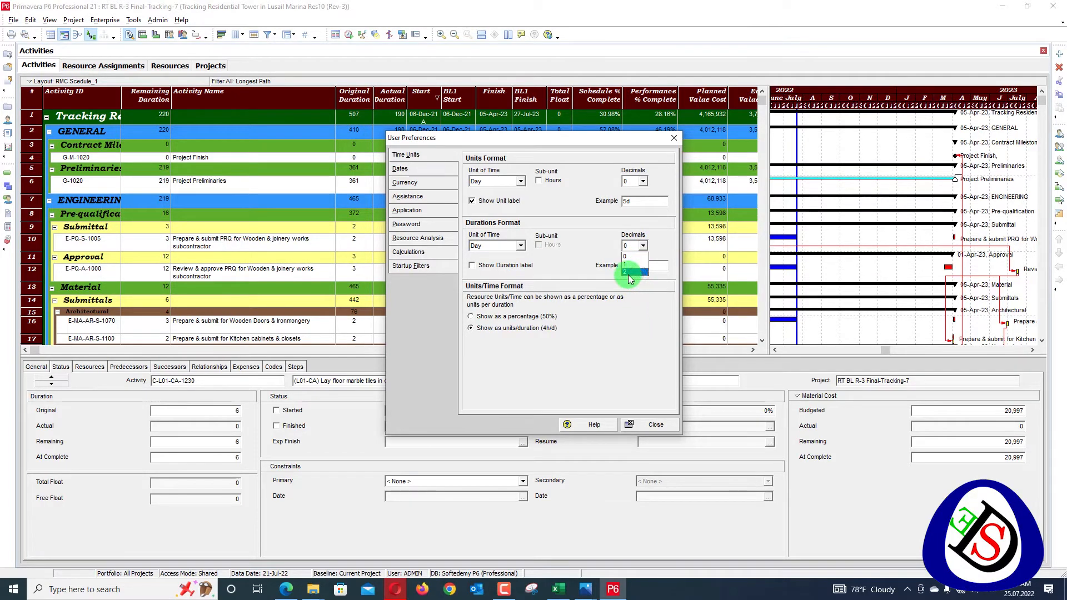
left_click(649, 425)
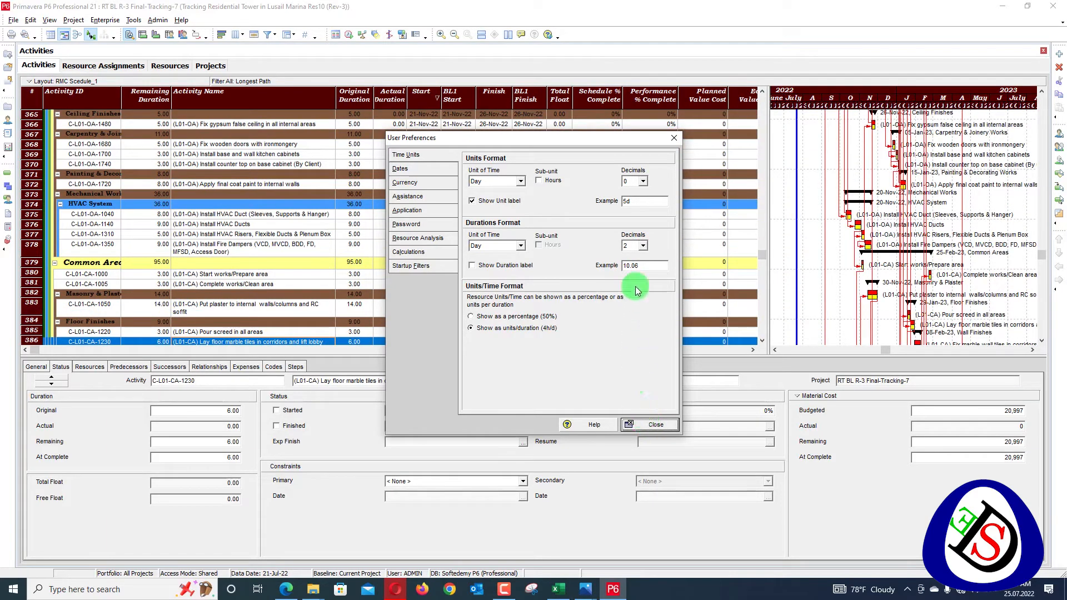
left_click(655, 425)
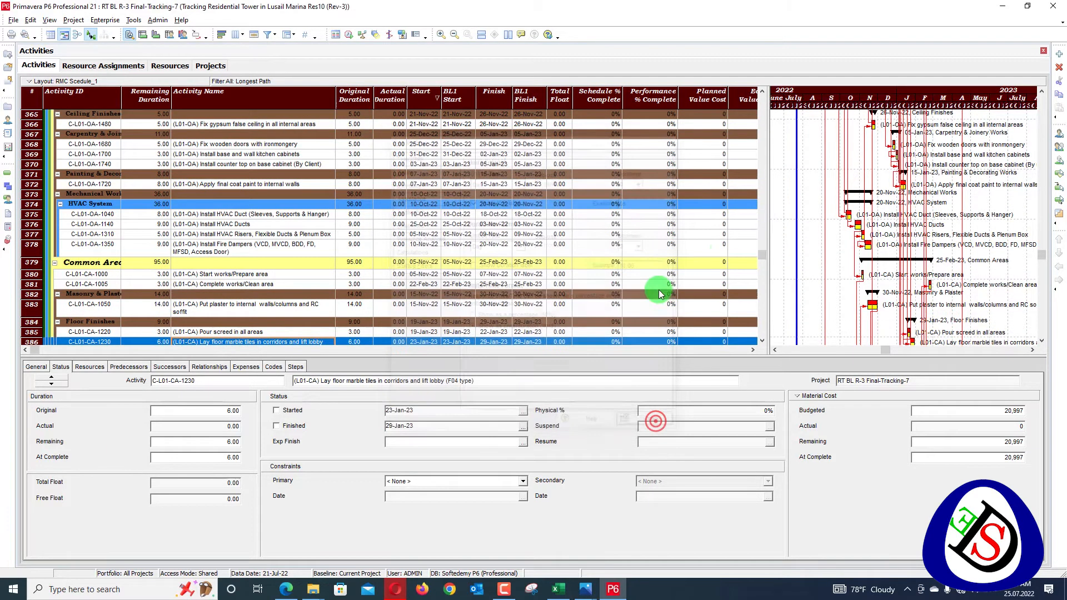
left_click(763, 257)
left_click(764, 95)
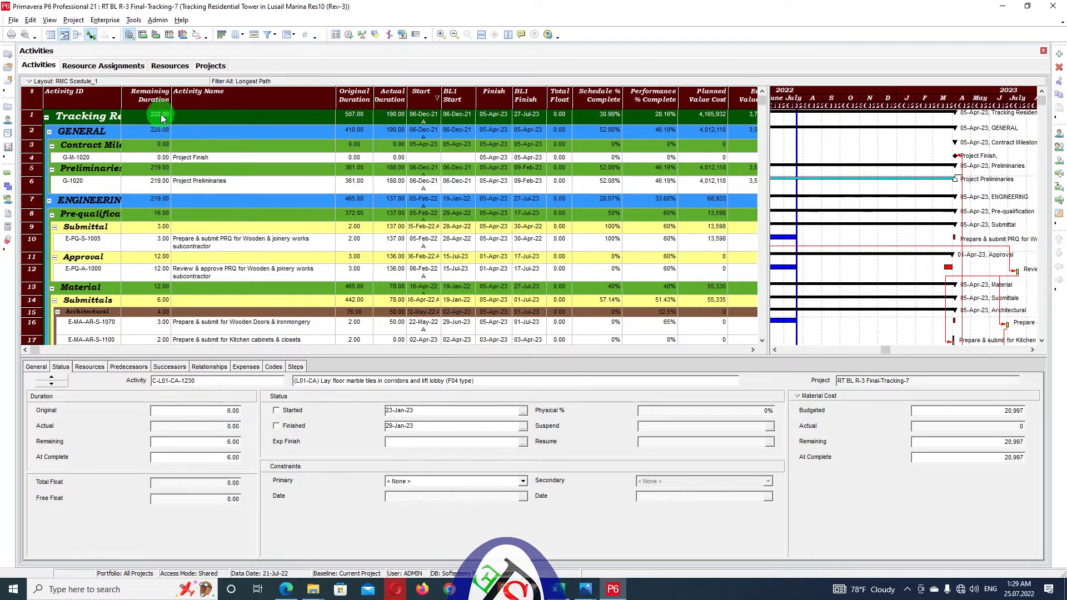
Remove the Remaining Duration column from the activities table, and switch to the Recovery workbook in Excel
right_click(182, 99)
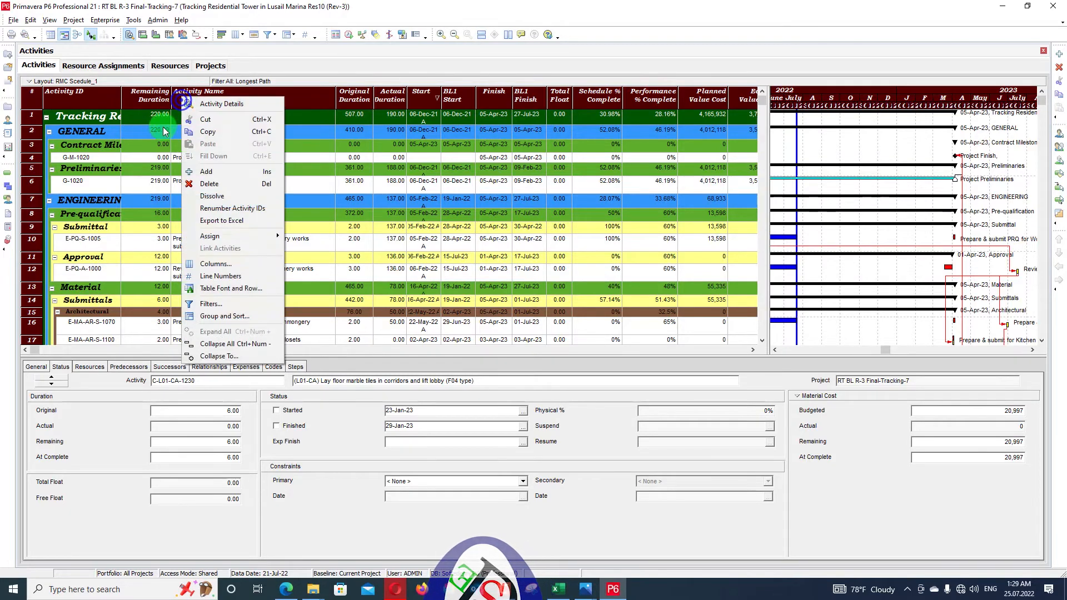
left_click(240, 265)
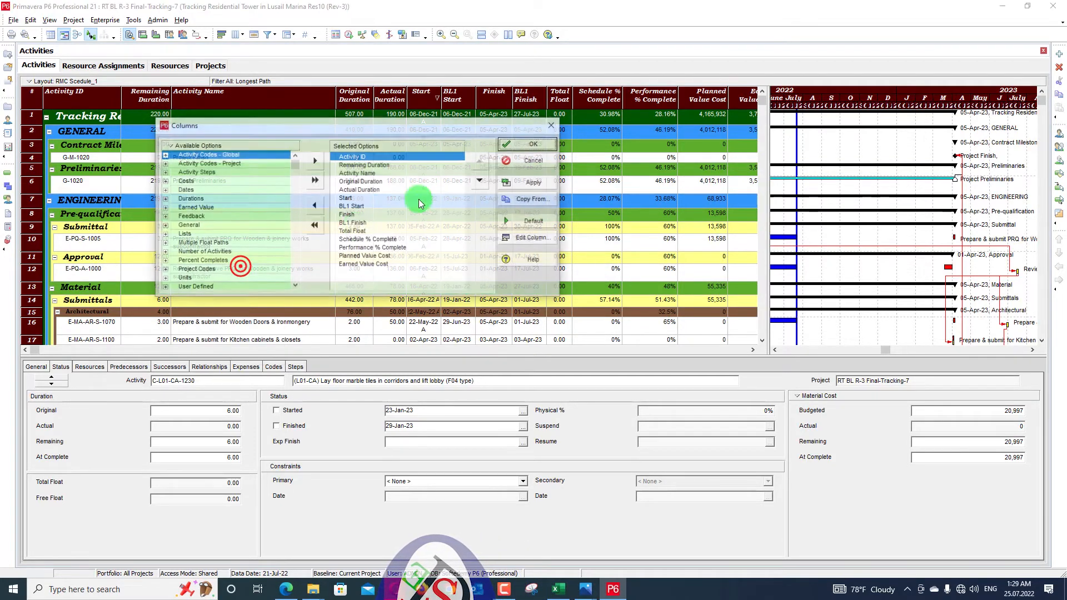
left_click(367, 164)
left_click(315, 205)
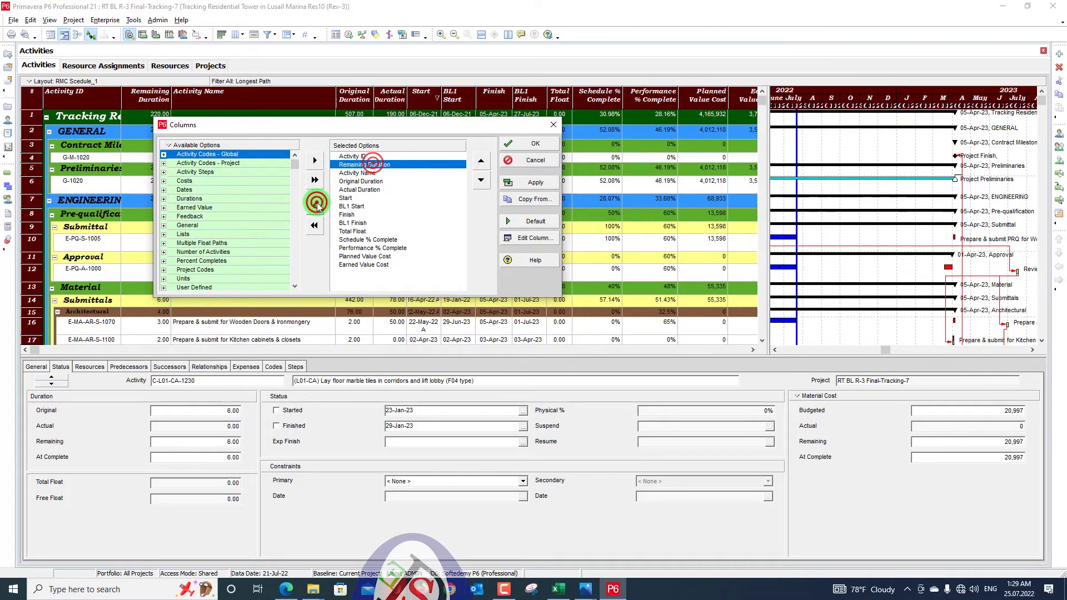
left_click(530, 184)
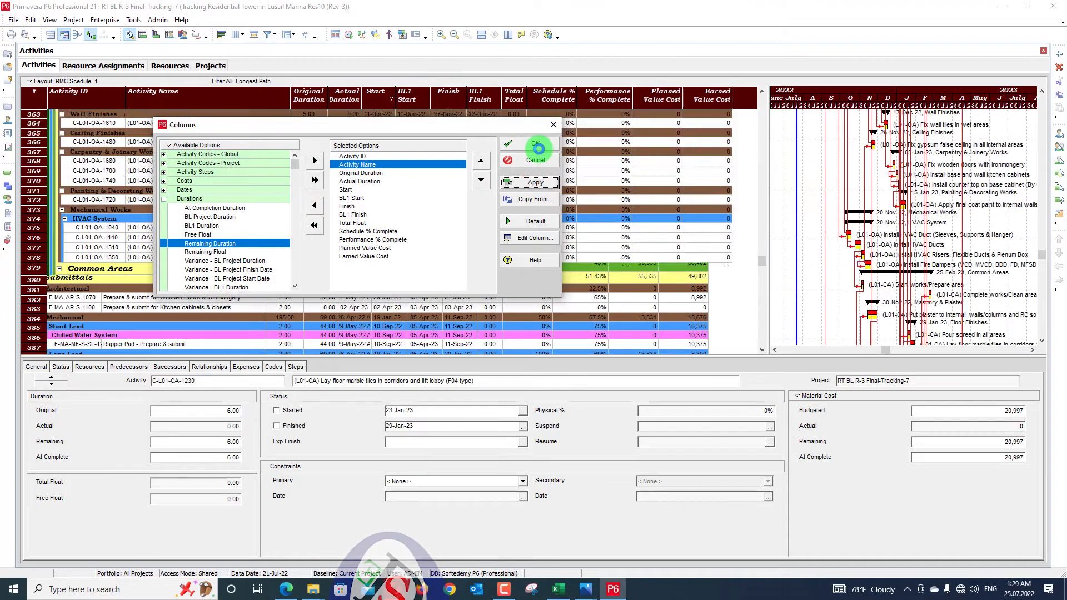
left_click(536, 146)
left_click(558, 589)
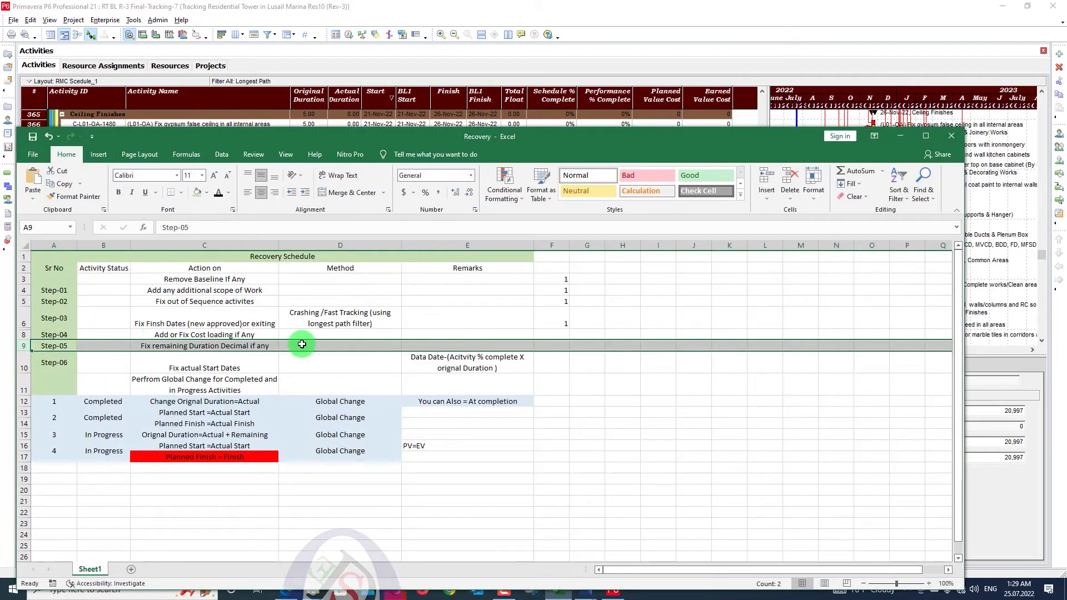
Enter 1 in column F for Step-04 and Step-05 of the Recovery checklist
left_click(556, 332)
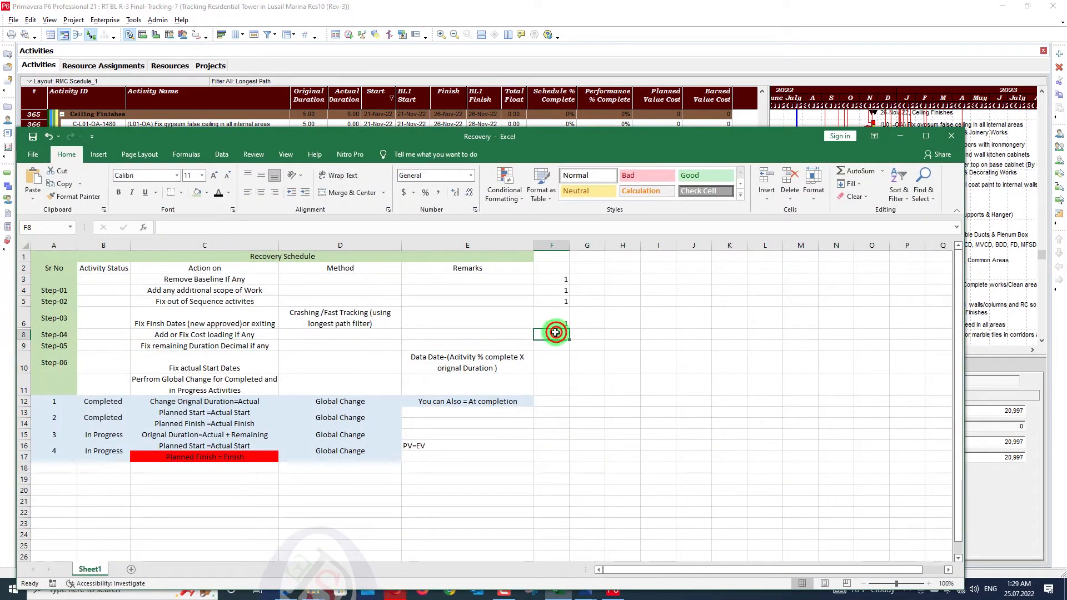
left_click(22, 335)
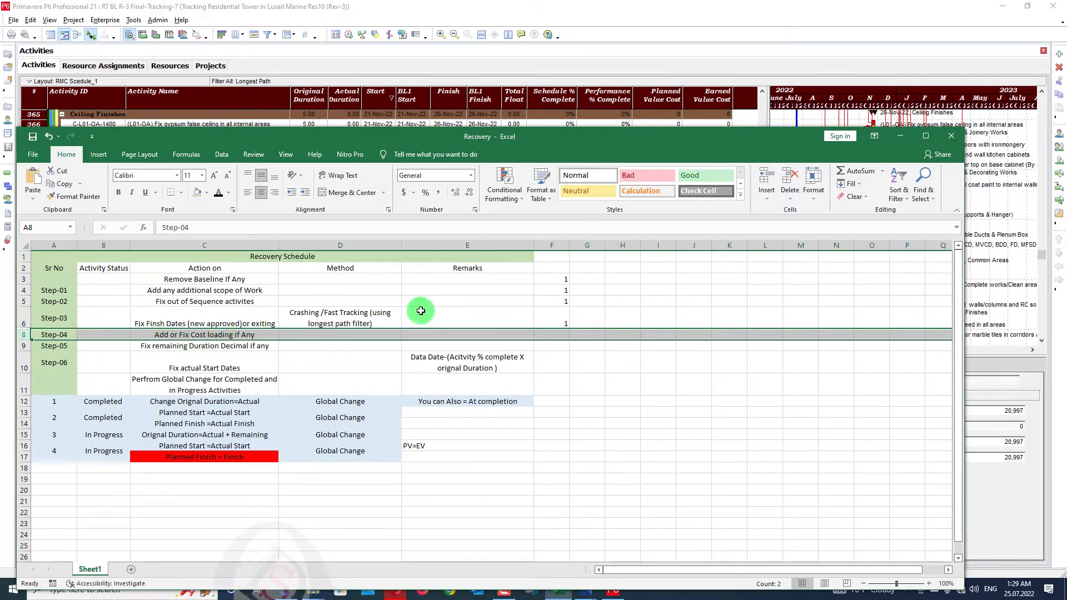
left_click(548, 335)
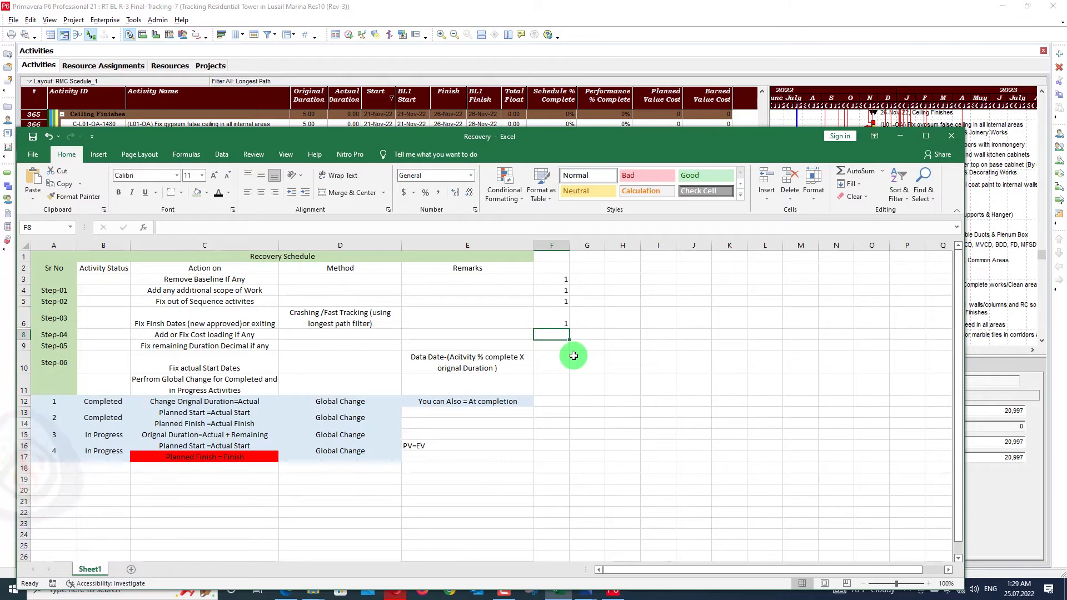
type("1")
key("Return")
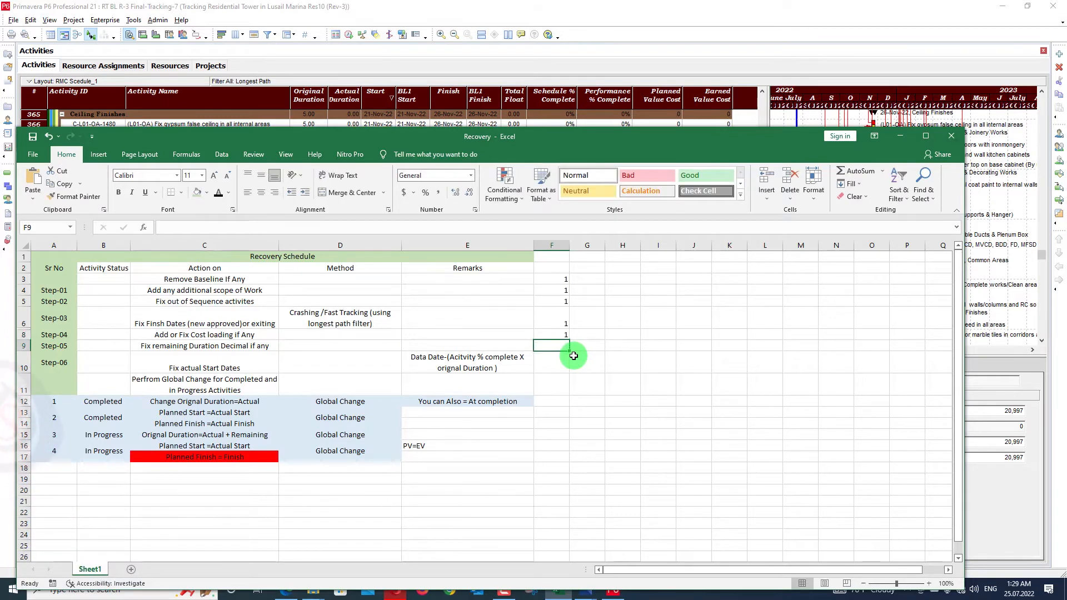
type("1")
key("Return")
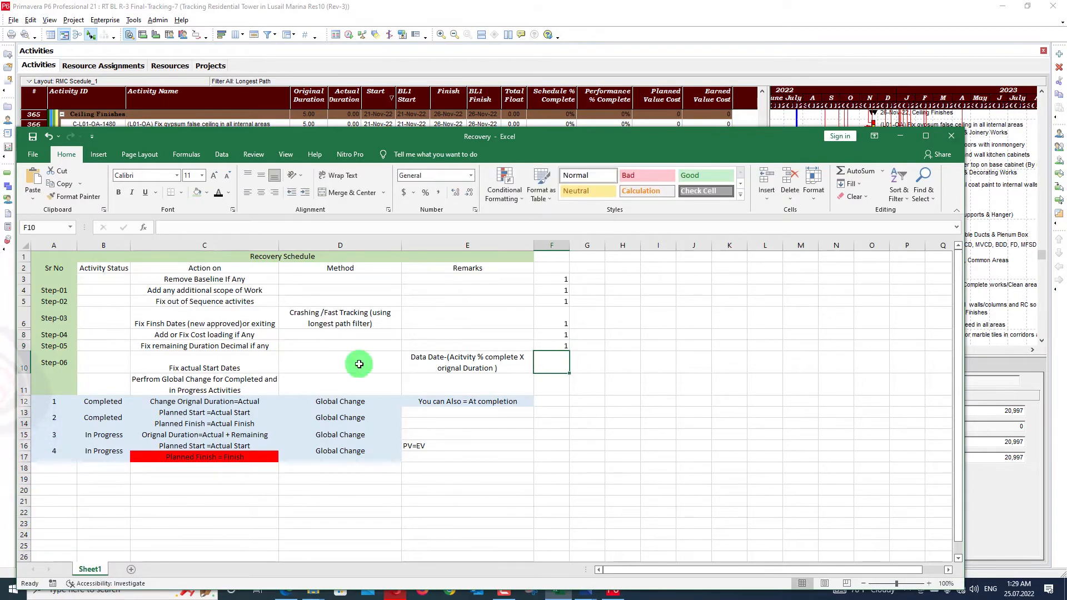
left_click(154, 345)
left_click_drag(154, 345, 579, 344)
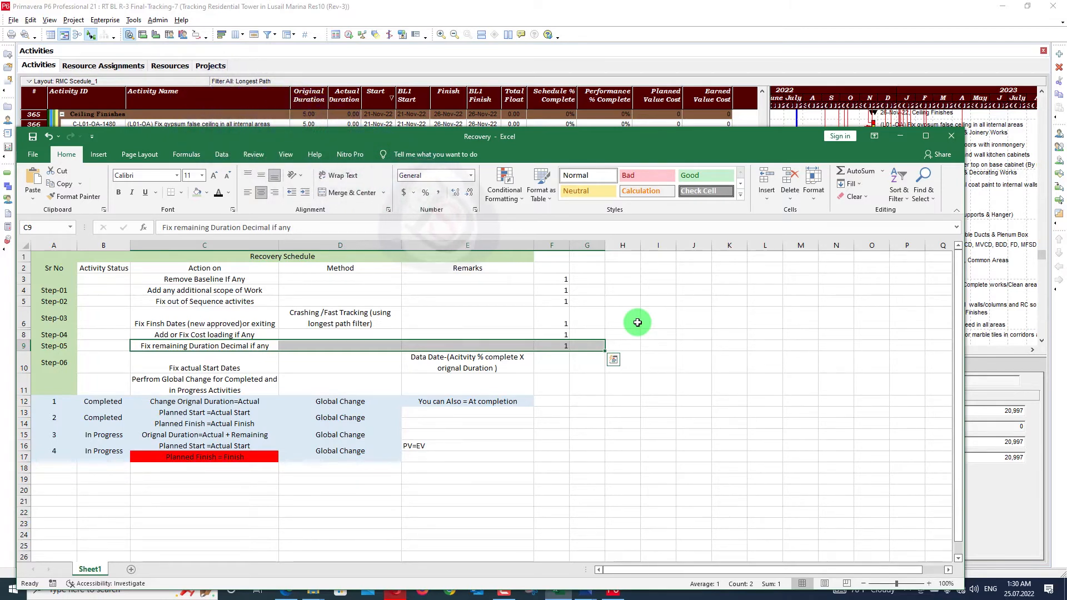
left_click(572, 400)
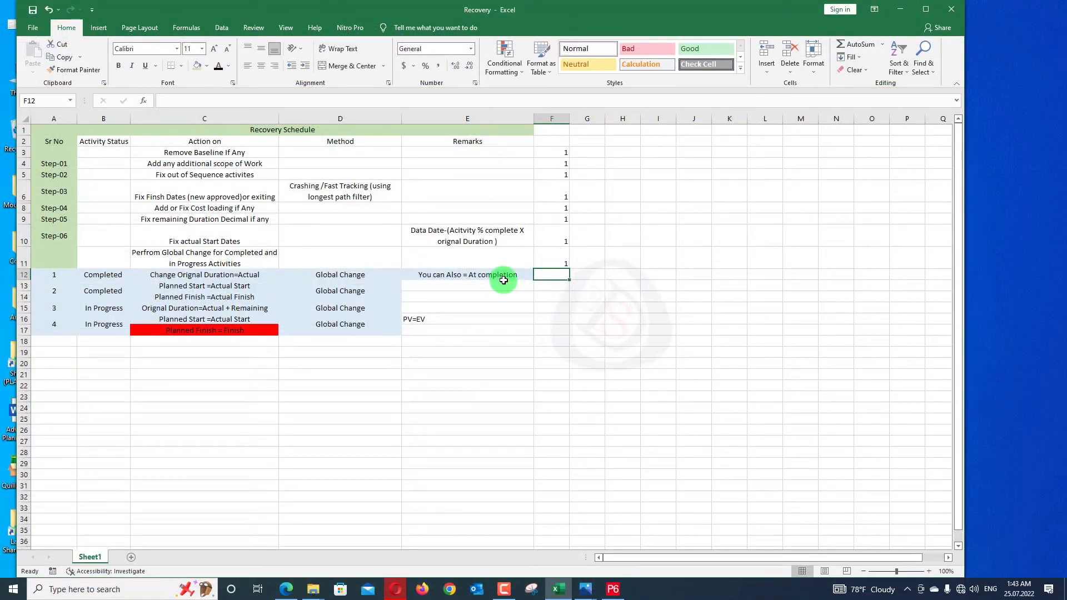
Switch to Primavera P6 and open the Completed Activities Recovery global change for modification
left_click(613, 589)
left_click(134, 21)
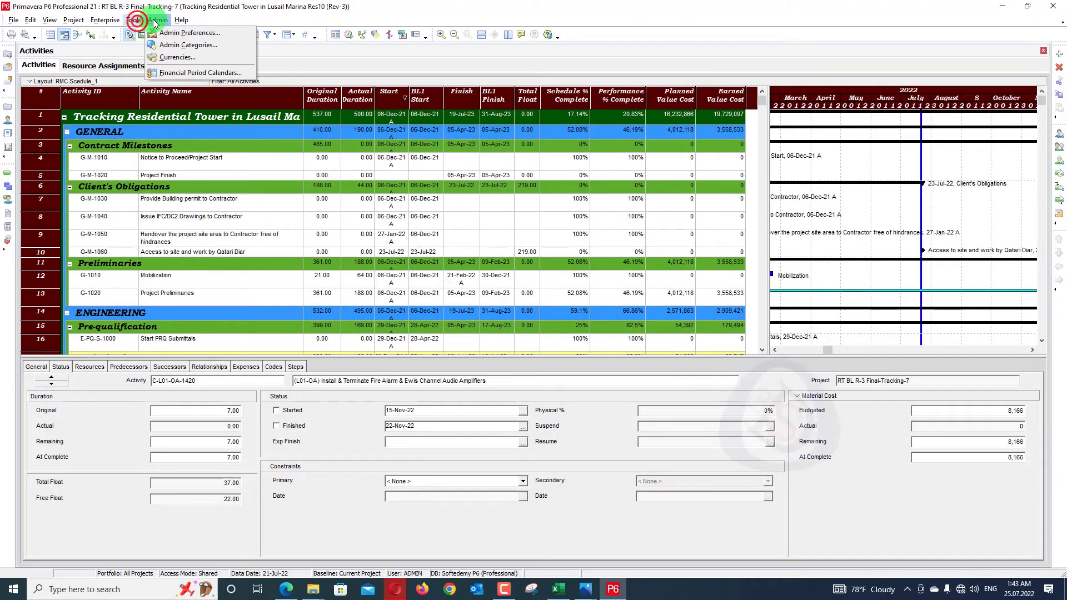
left_click(155, 52)
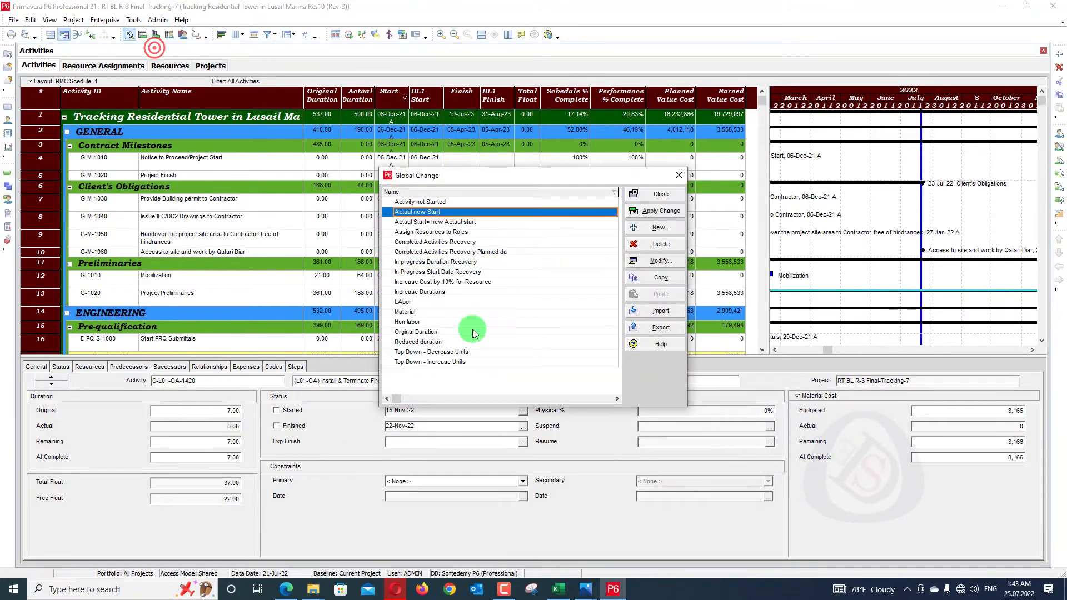
left_click(490, 241)
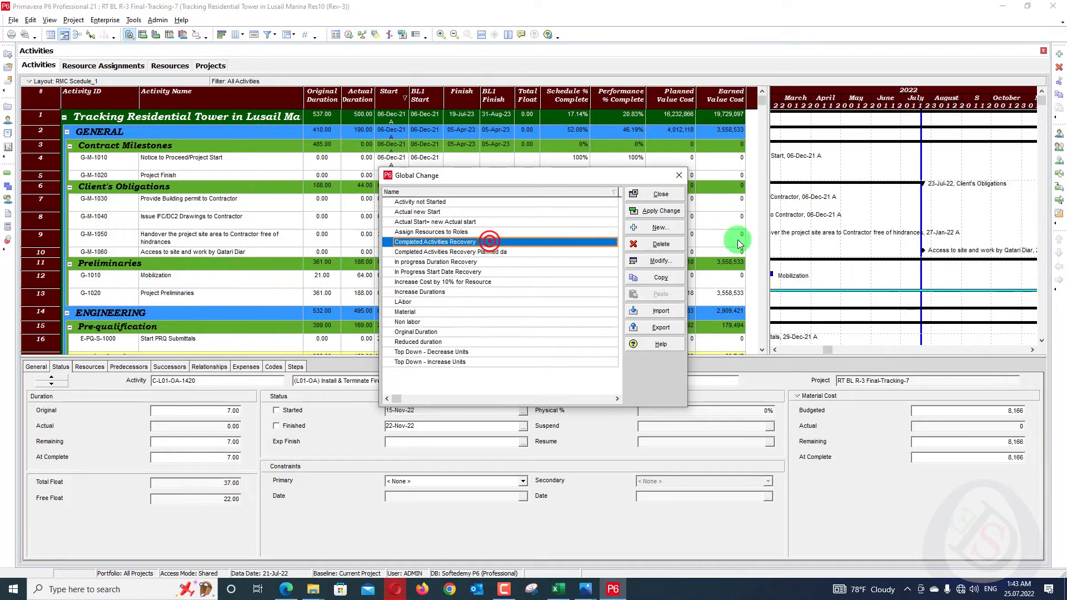
left_click(665, 263)
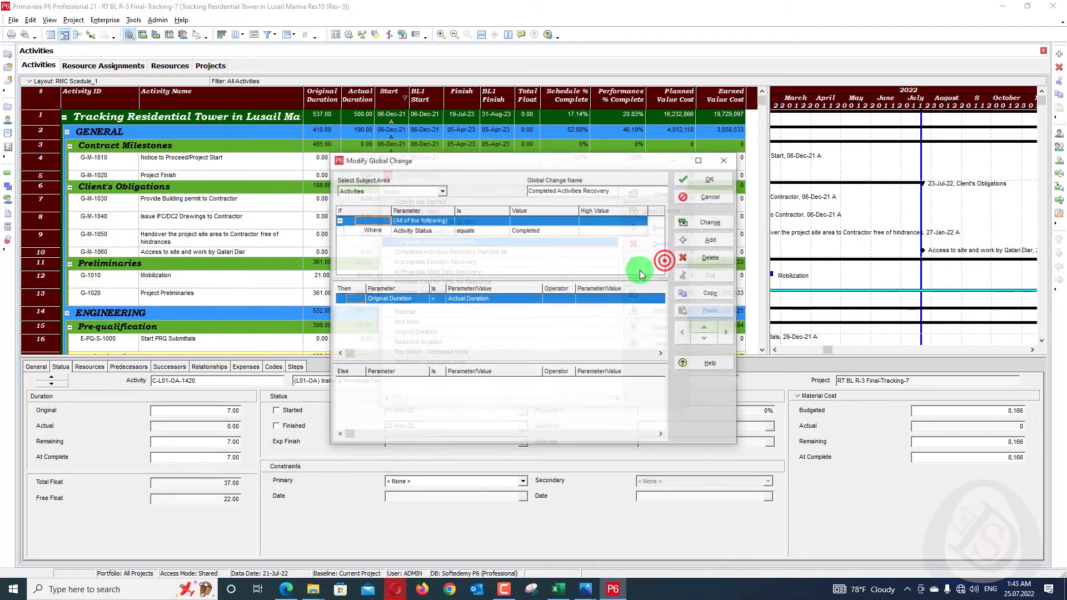
Set Original Duration equal to At Completion Duration in the global change, and compare it with the remark in the Excel checklist
left_click(354, 230)
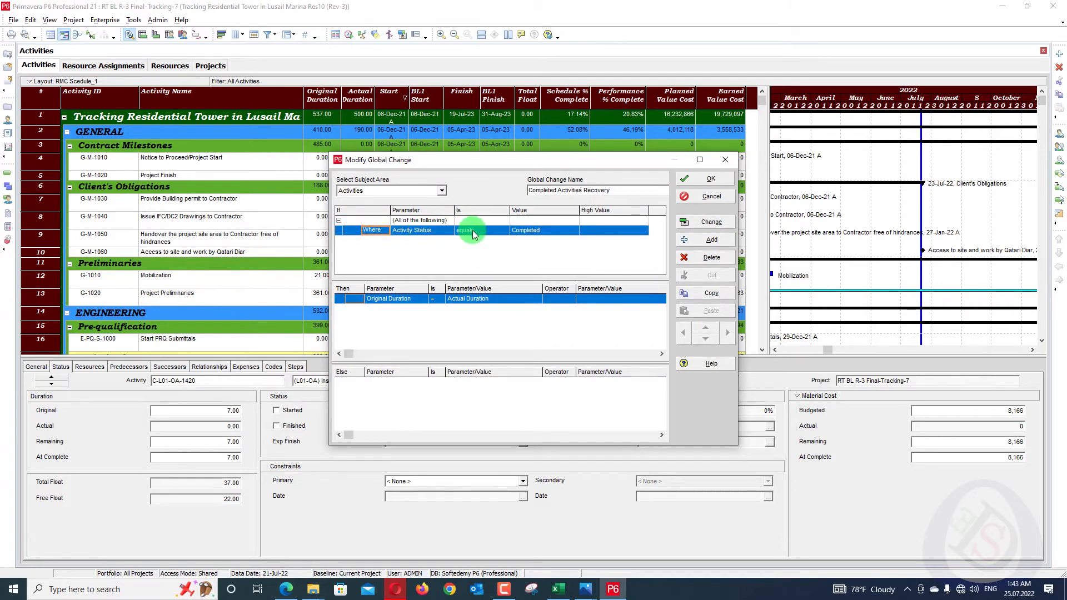
left_click(380, 300)
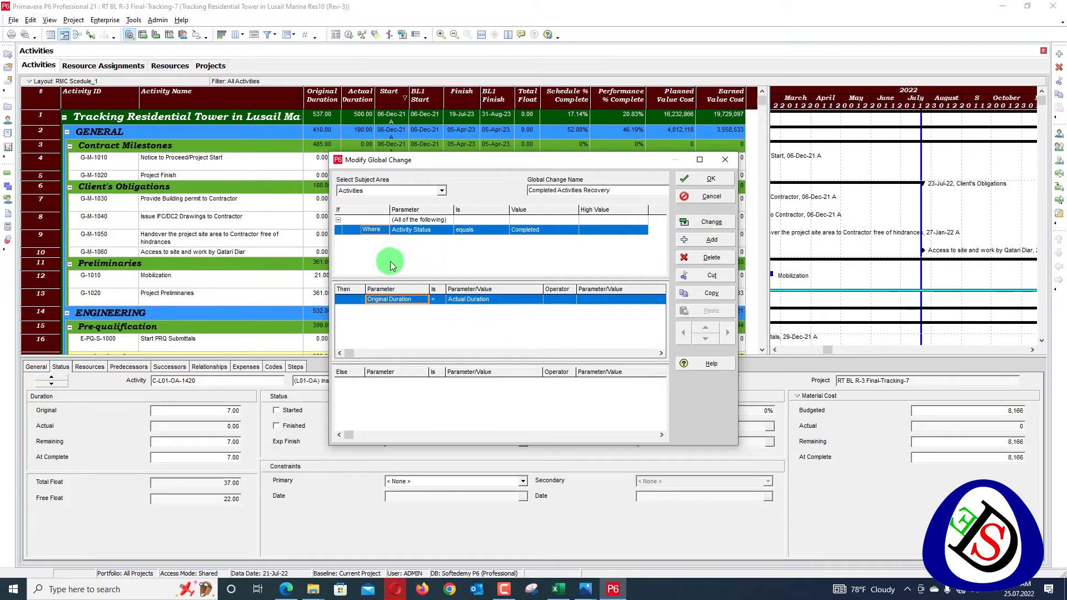
left_click(516, 300)
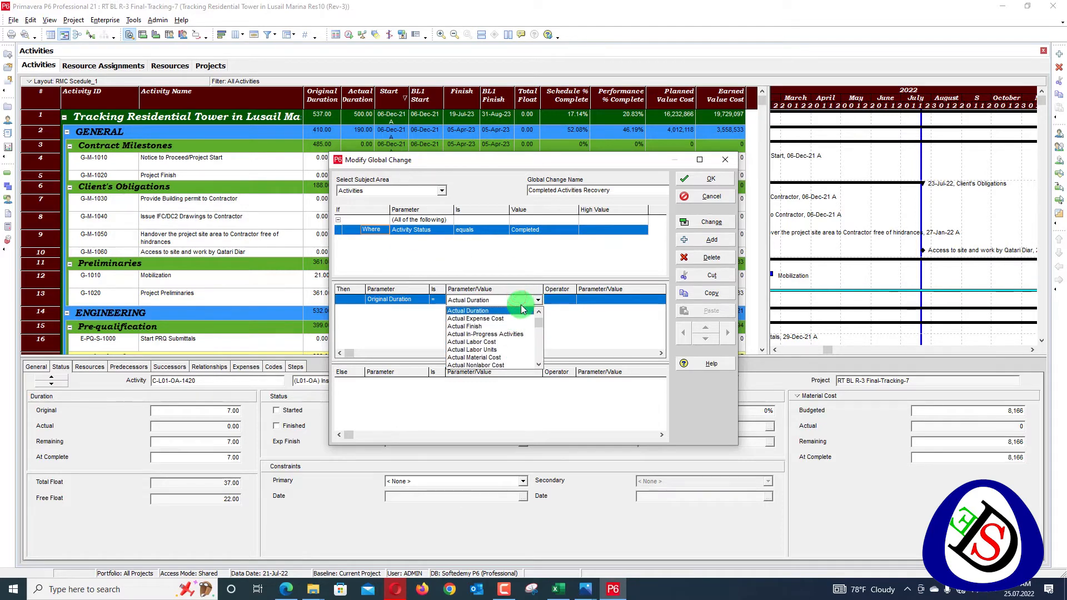
type("at")
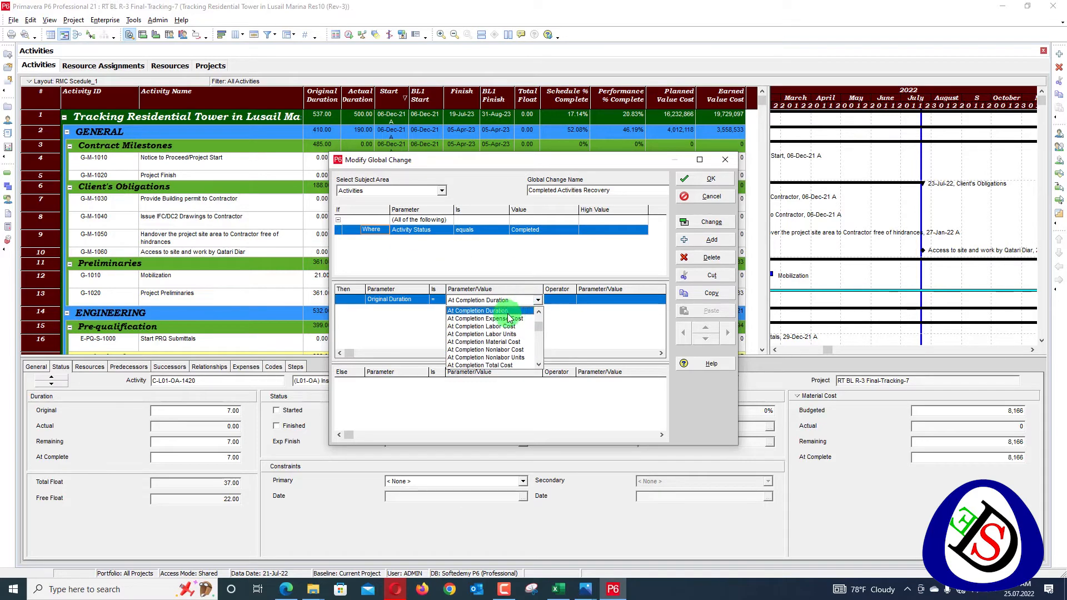
left_click(507, 313)
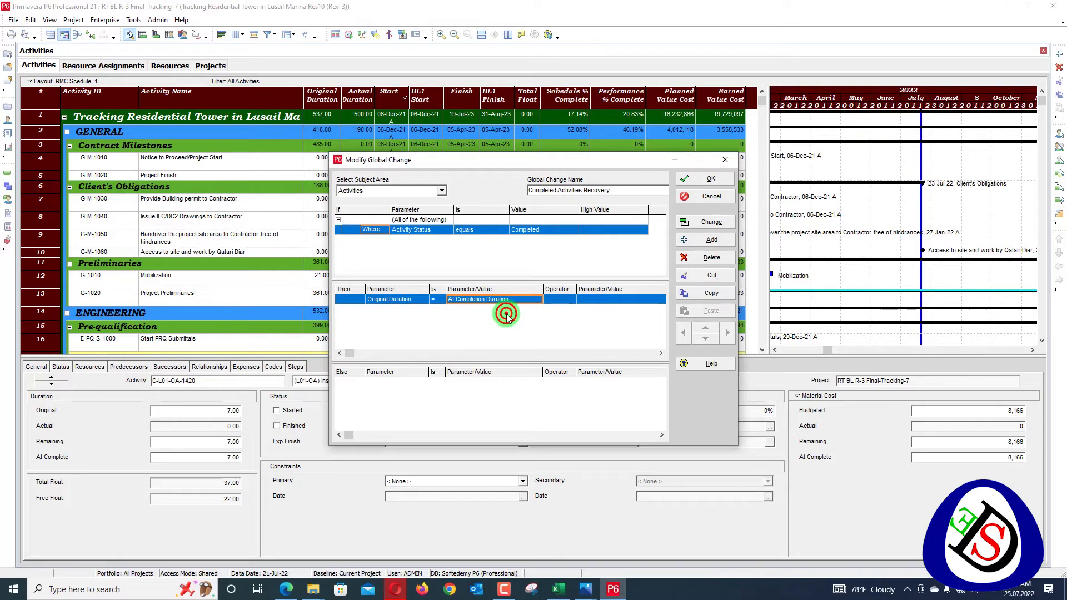
left_click(560, 590)
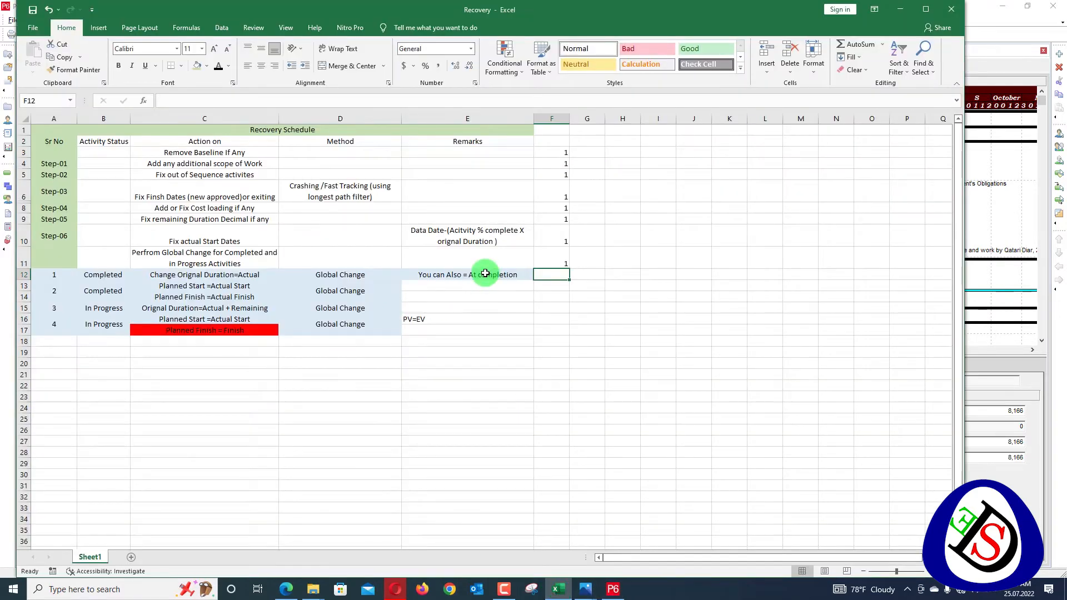
left_click(893, 10)
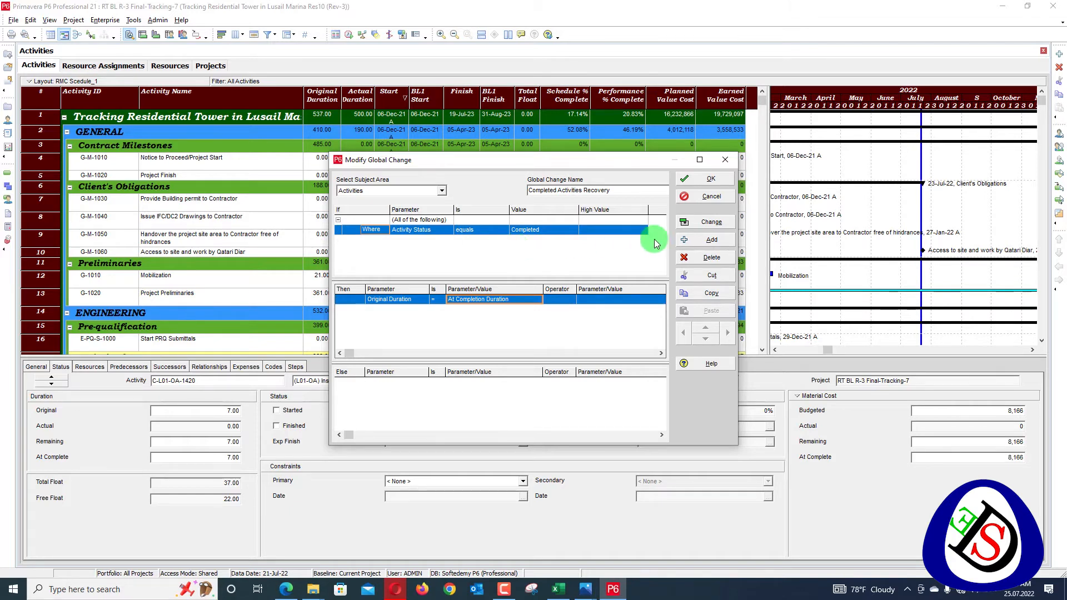
Run the Completed Activities Recovery global change, review the old and new original durations in the report, and commit the changes
left_click(706, 223)
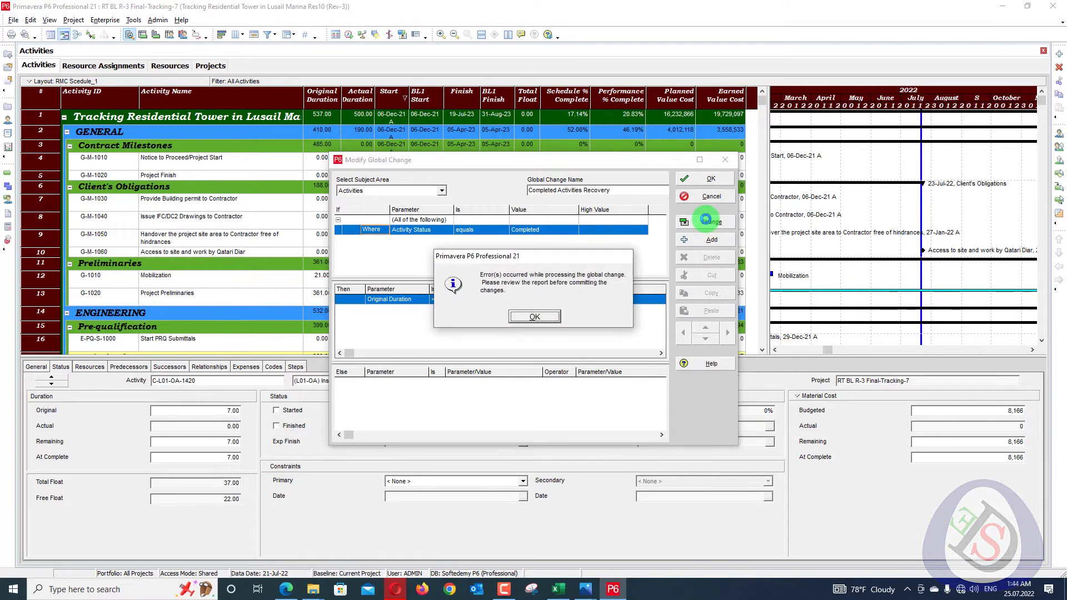
left_click(534, 318)
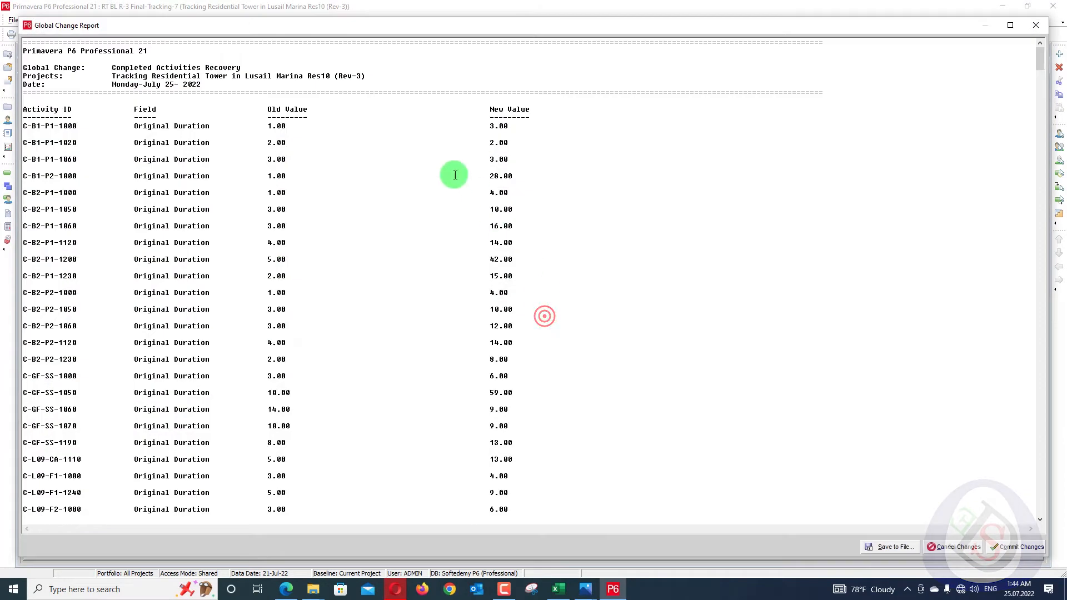
scroll(334, 179, "down", 3)
scroll(333, 178, "up", 3)
scroll(322, 222, "down", 7)
scroll(311, 239, "up", 3)
scroll(311, 239, "down", 5)
scroll(314, 238, "up", 7)
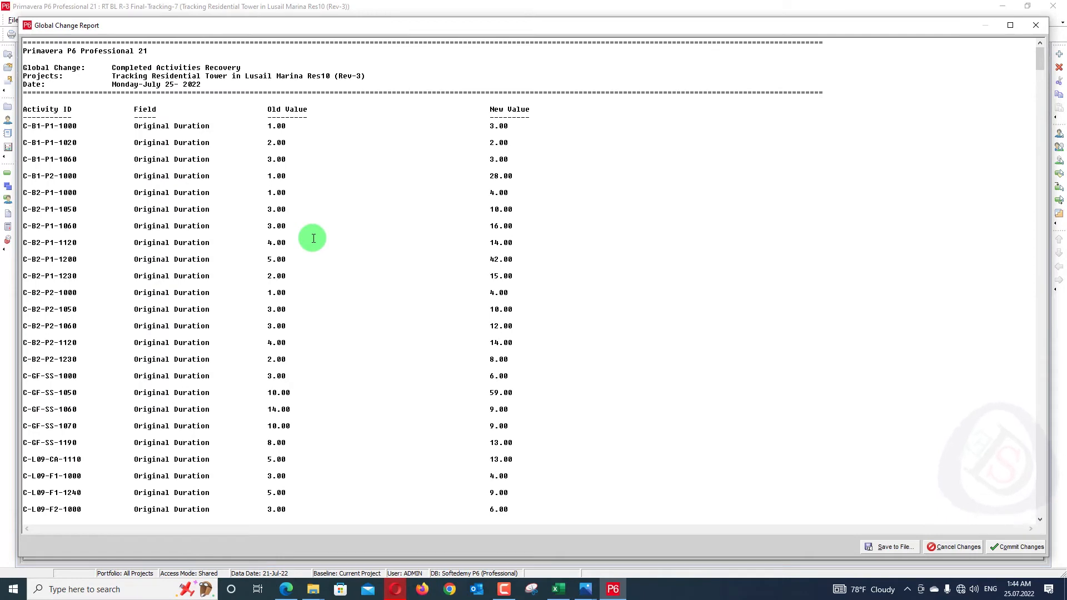
scroll(313, 238, "down", 5)
scroll(314, 239, "up", 5)
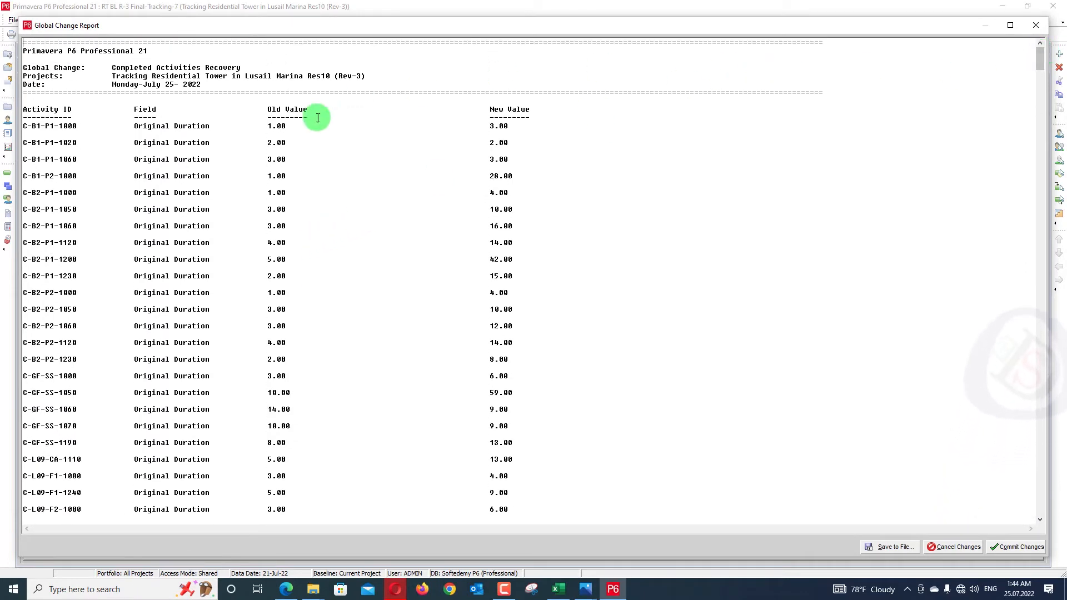
left_click_drag(1039, 68, 1048, 416)
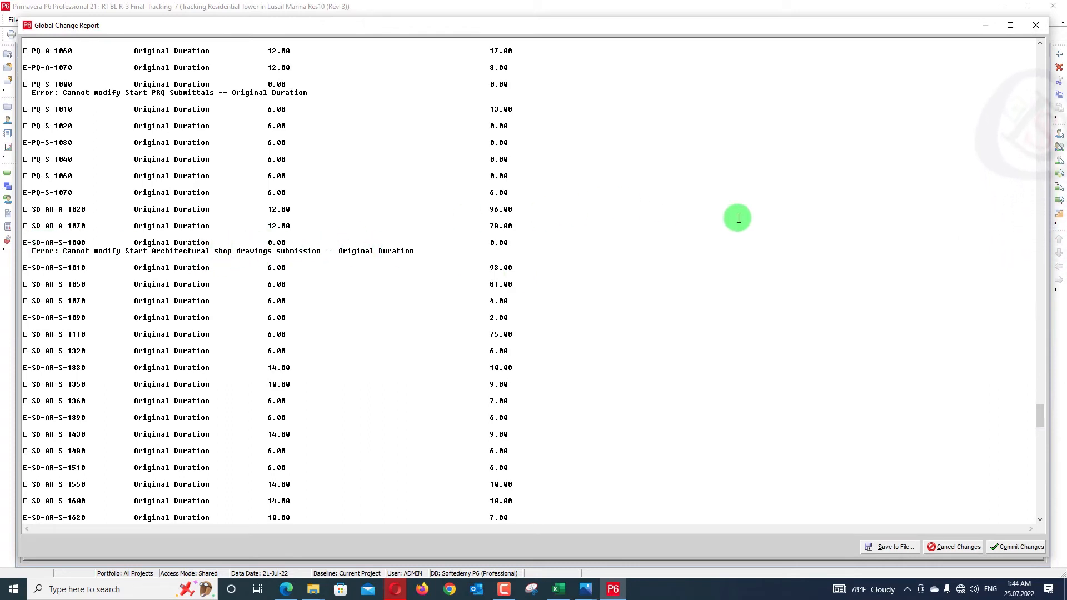
left_click_drag(1039, 419, 1034, 71)
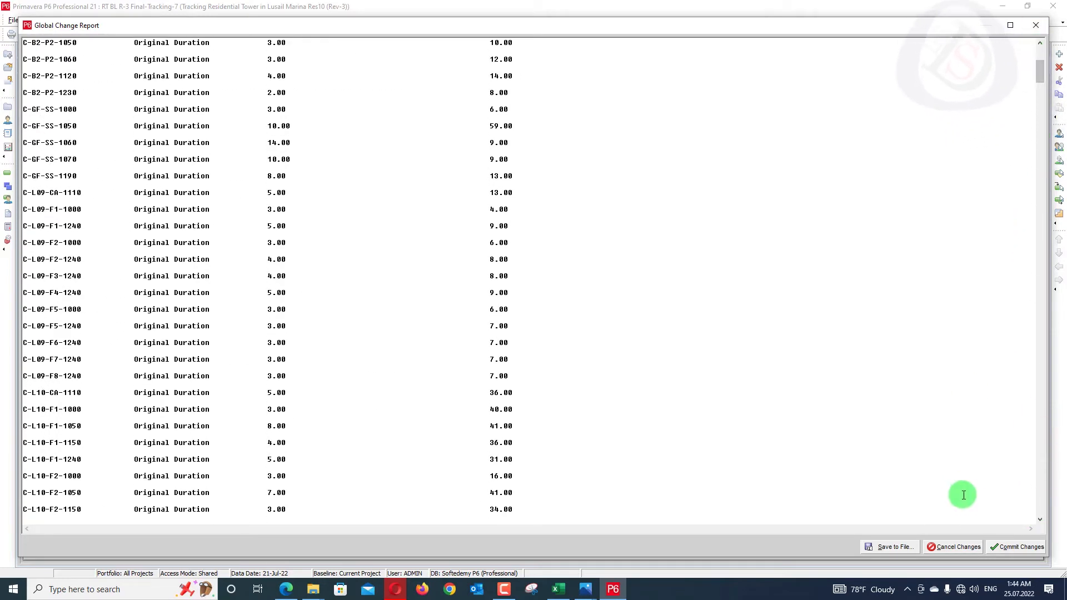
left_click(1005, 547)
left_click(575, 310)
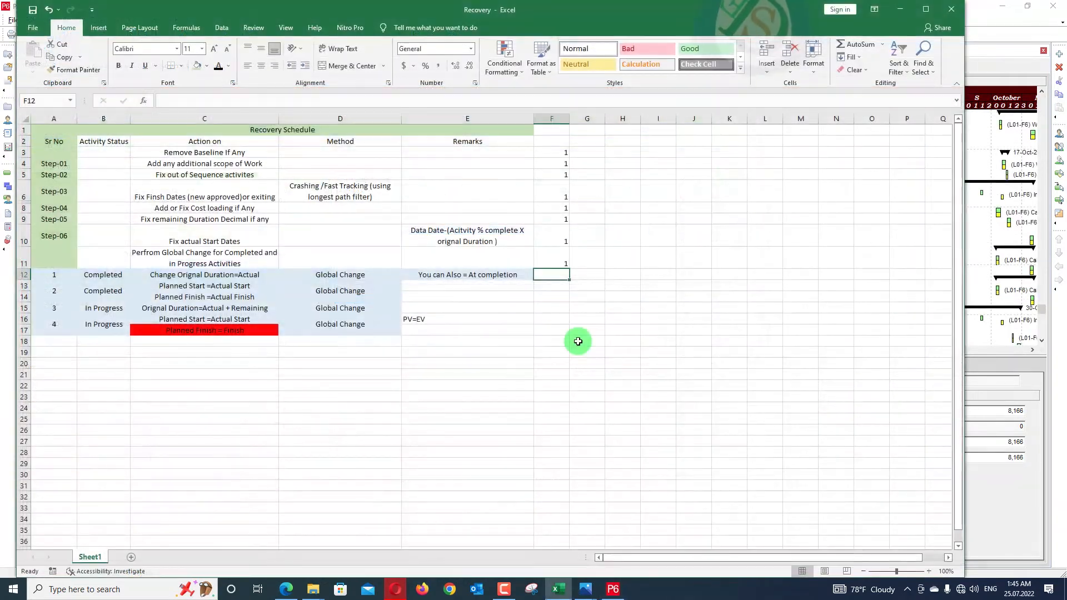
Enter 1 in cell F12 of the Recovery workbook for the completed activities' duration change
type("1")
key("Return")
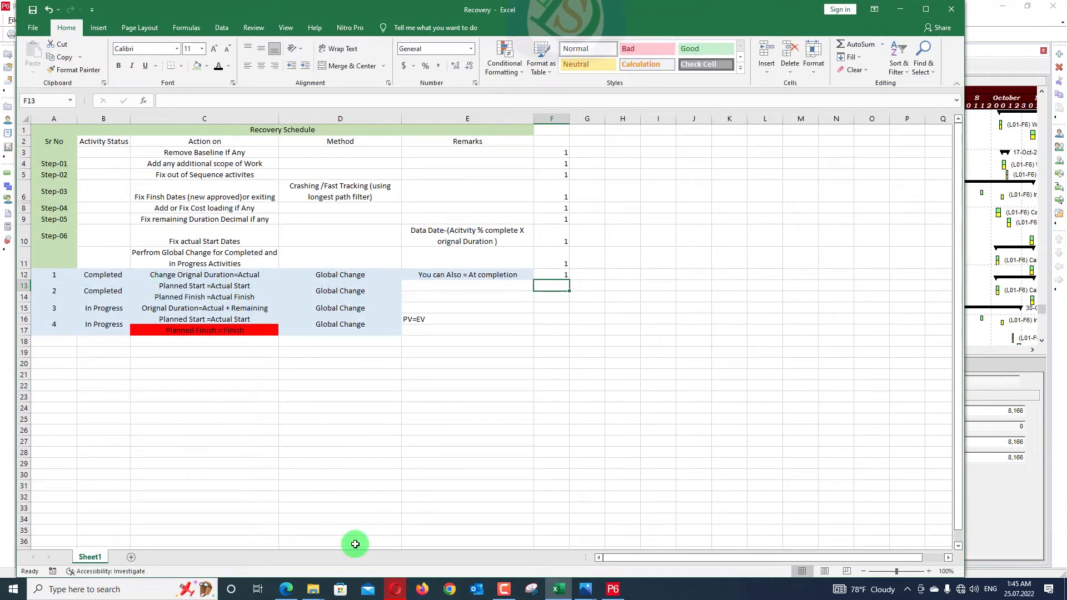
Return to Primavera P6, save the current global change, and open Completed Activities Recovery Planned da to check its condition and statements
left_click(613, 589)
left_click(696, 179)
left_click(474, 251)
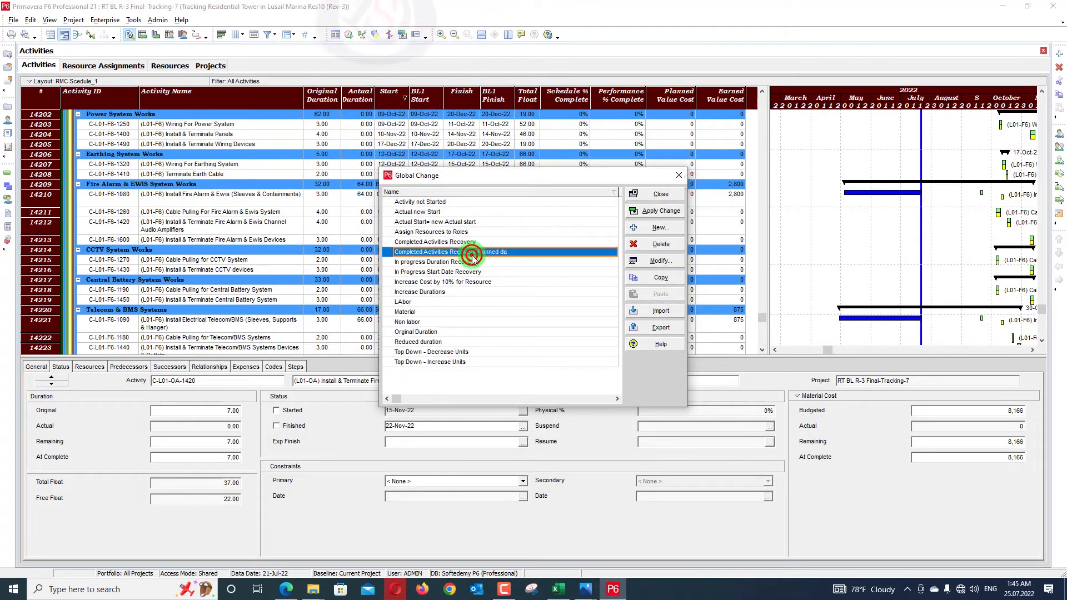
left_click(659, 260)
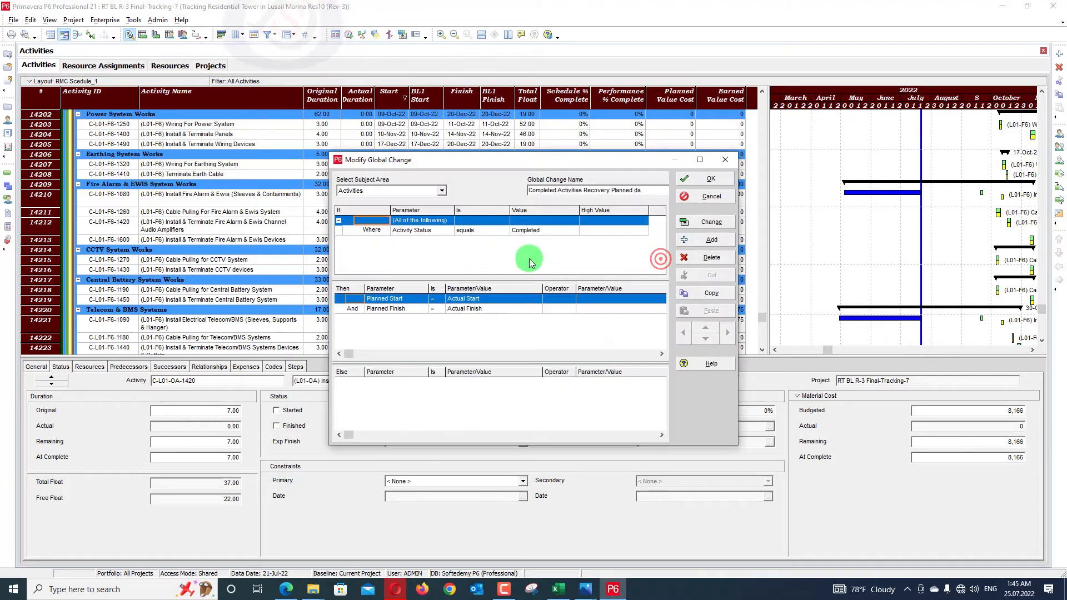
left_click(402, 232)
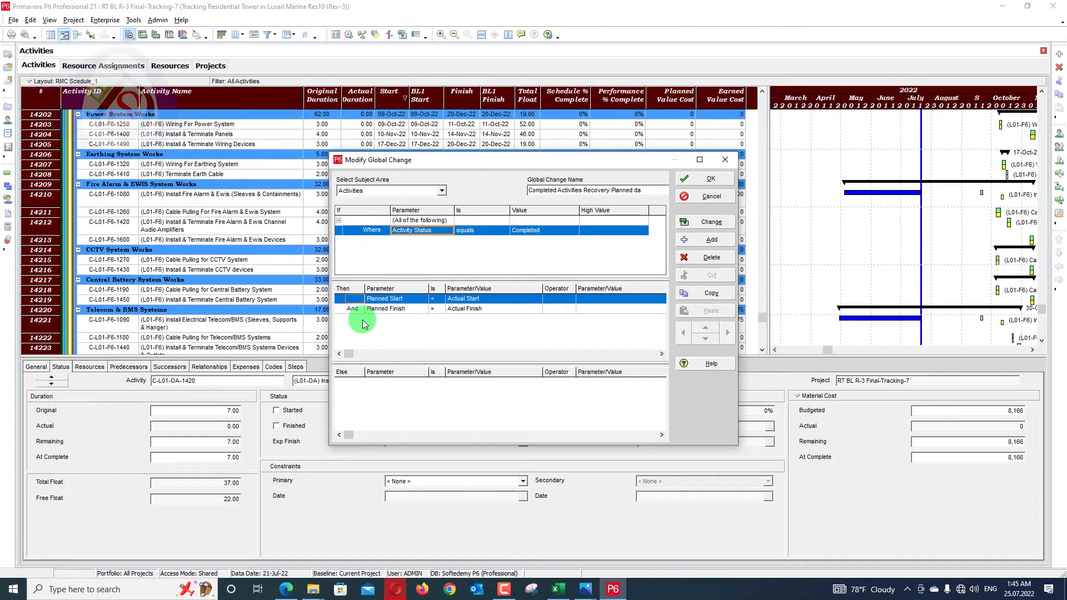
left_click(470, 310)
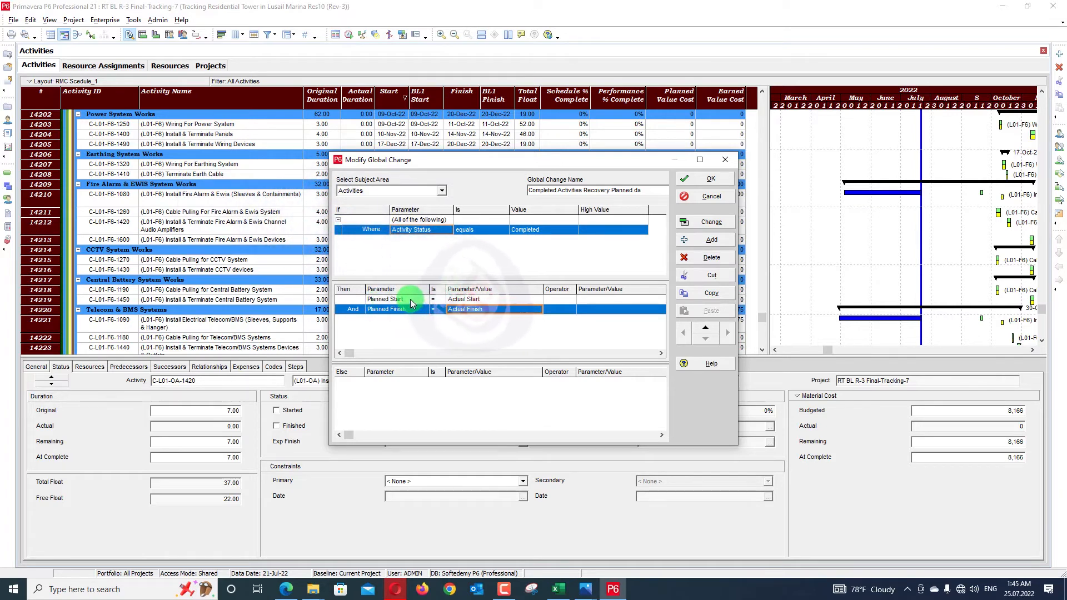
Run the planned dates global change for completed activities, review the old and new dates in the report, and commit the changes
left_click(714, 222)
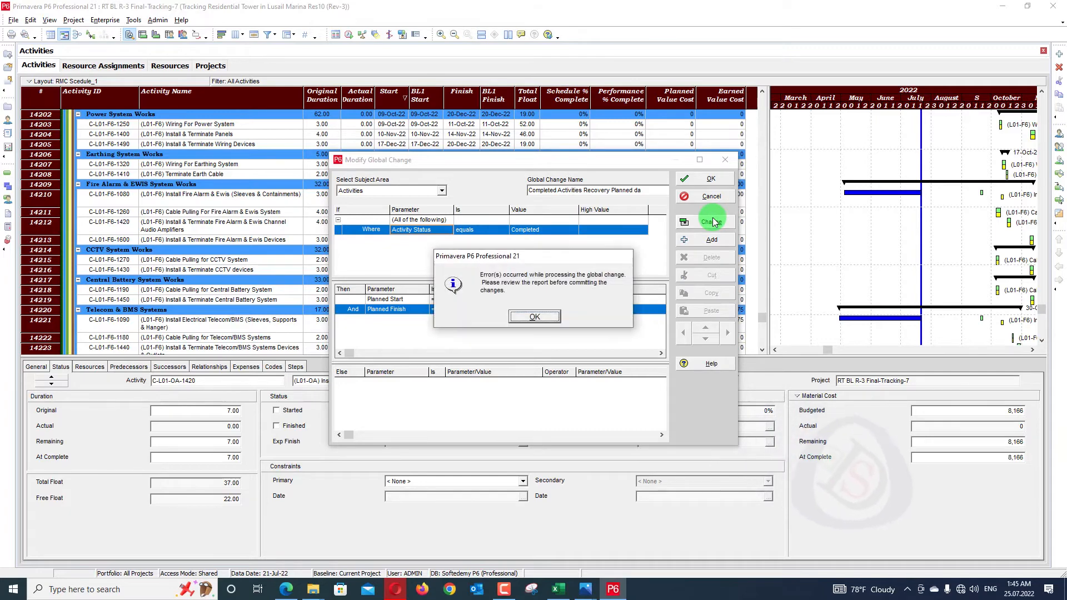
left_click(547, 315)
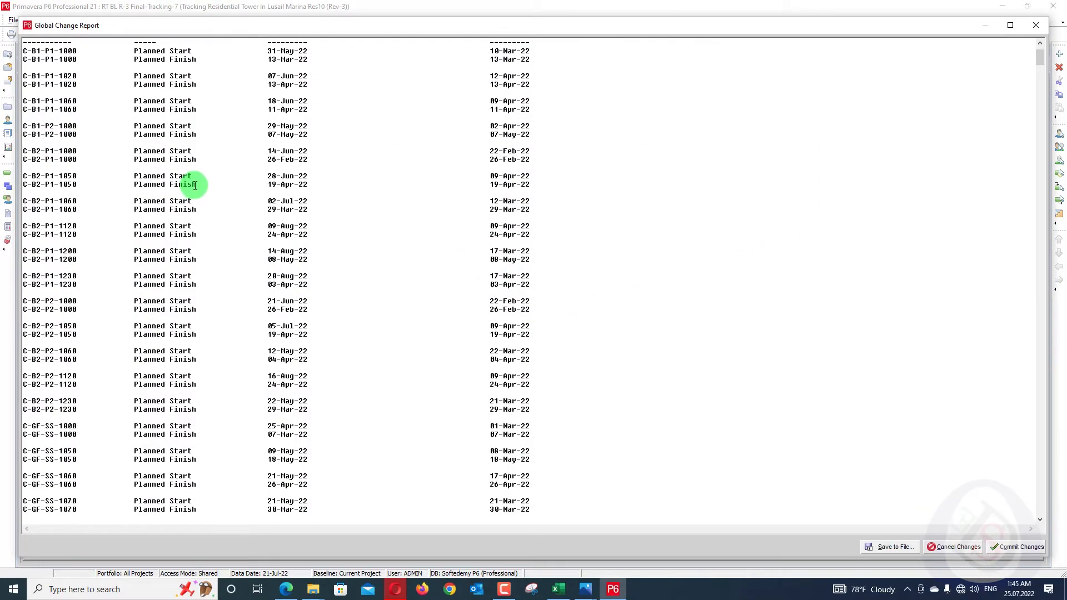
scroll(316, 140, "down", 5)
scroll(315, 143, "up", 5)
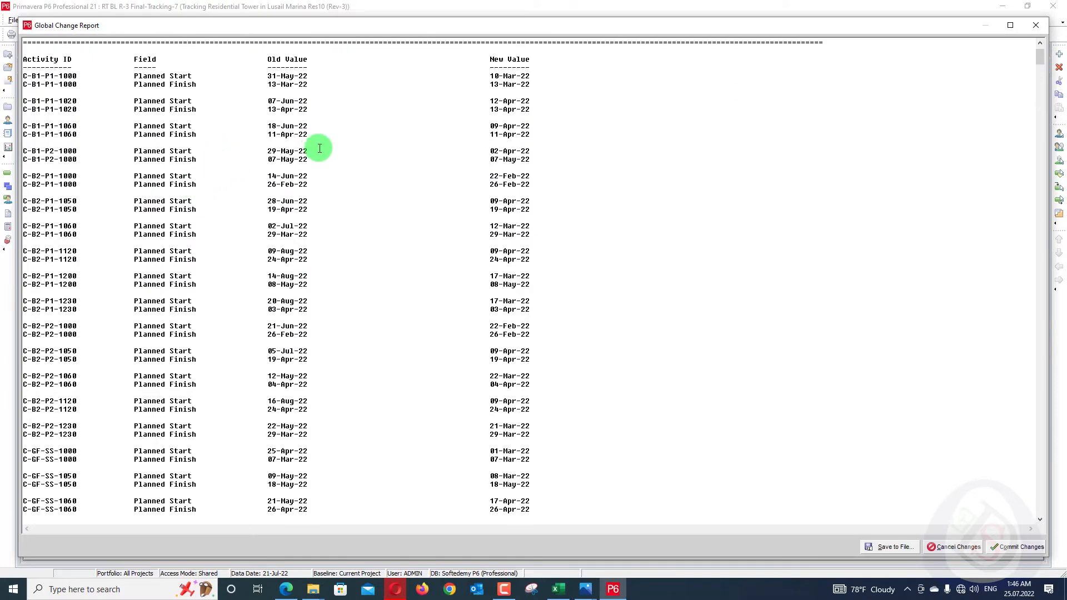
scroll(333, 167, "down", 3)
scroll(327, 177, "down", 4)
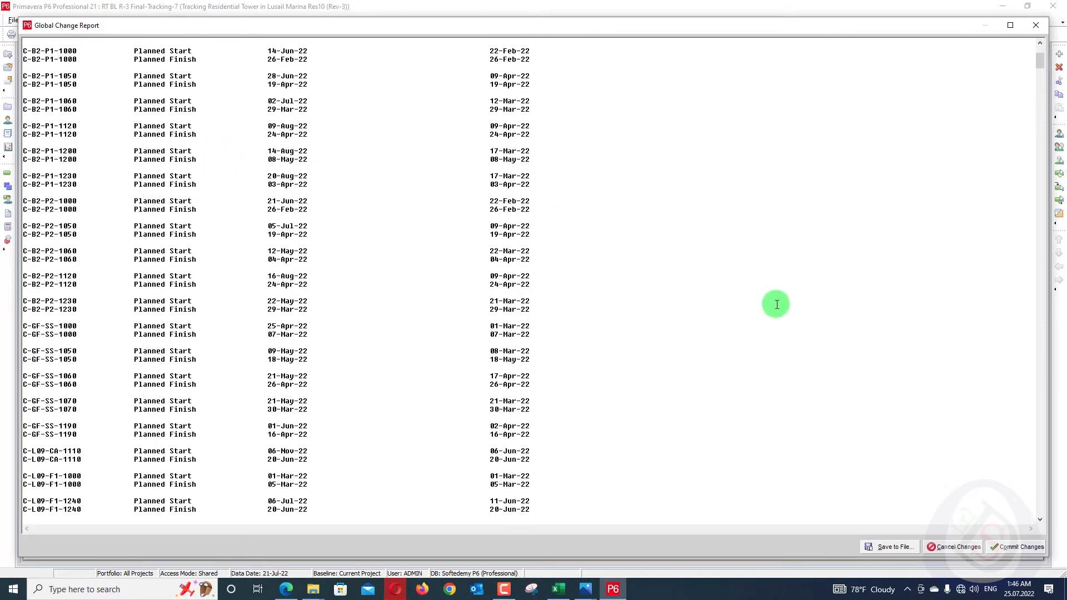
left_click(1034, 549)
left_click(574, 319)
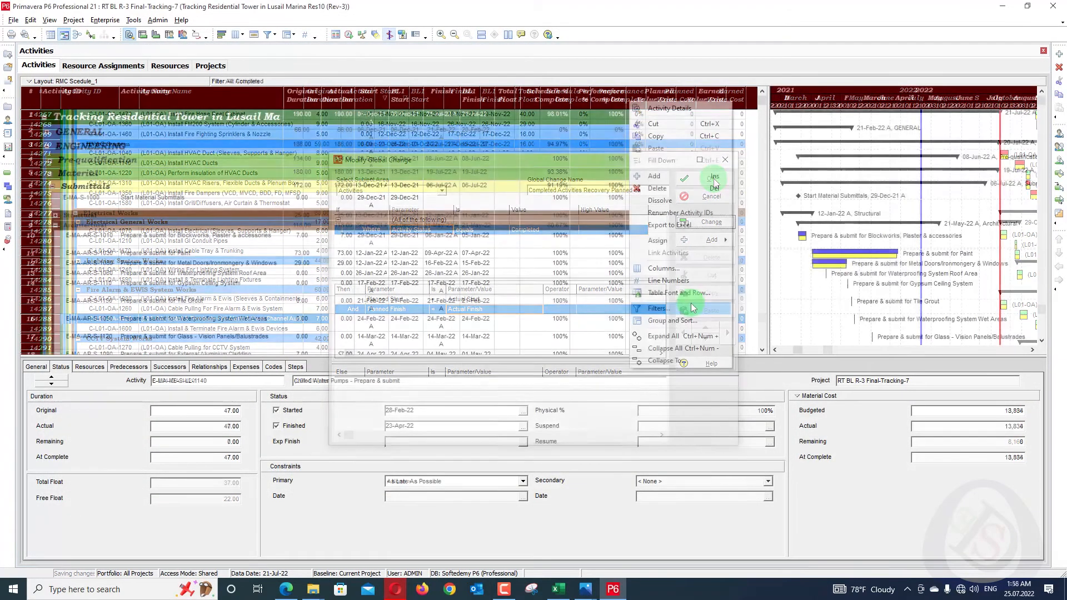
Replace the Completed filter with All Activities and return to the project's summary rows
left_click(692, 307)
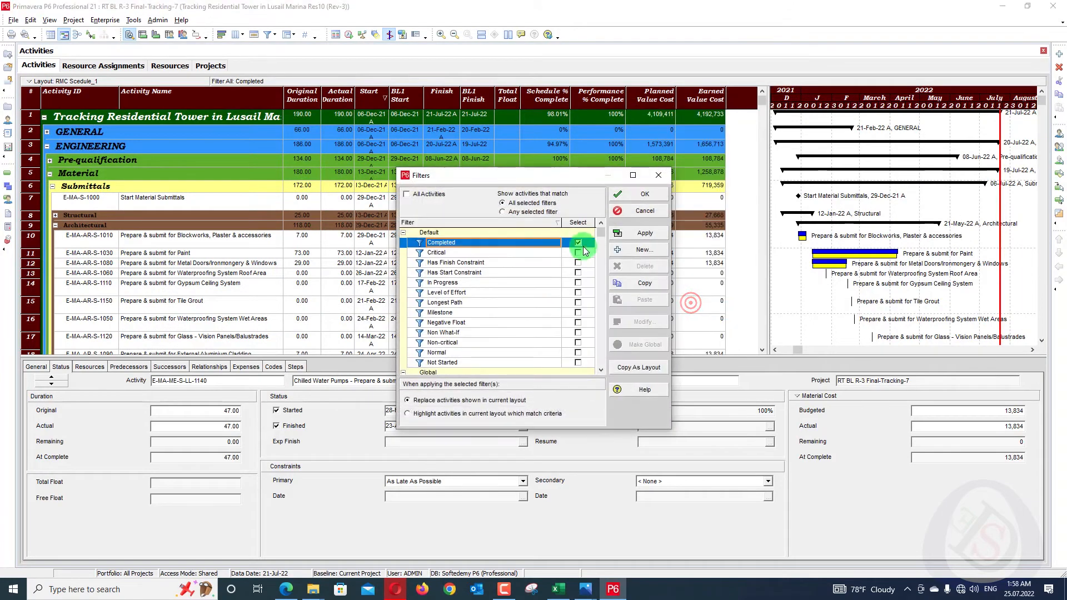
left_click(639, 234)
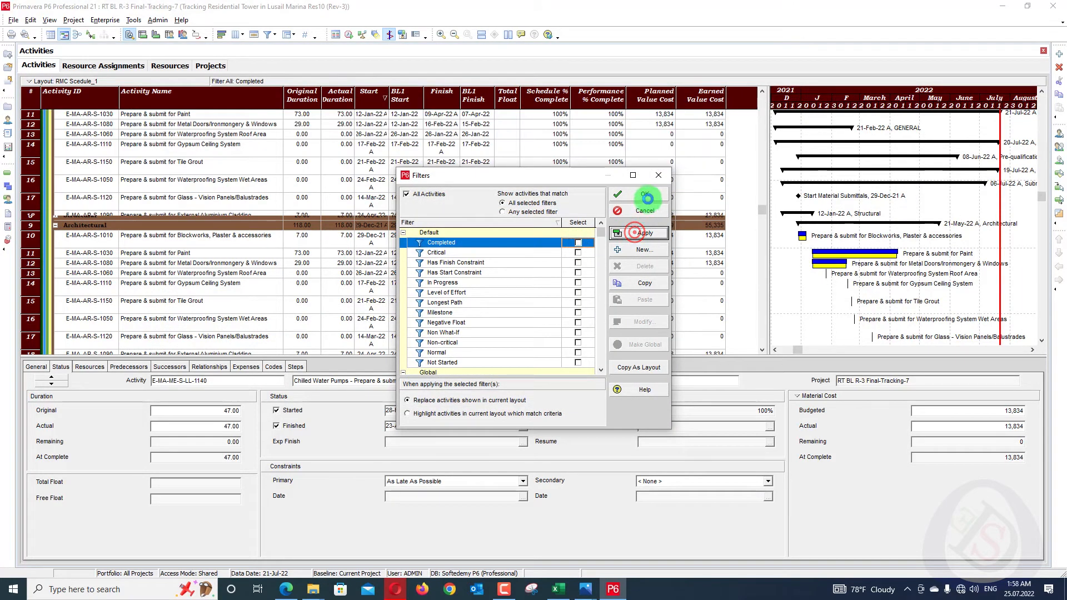
left_click(644, 195)
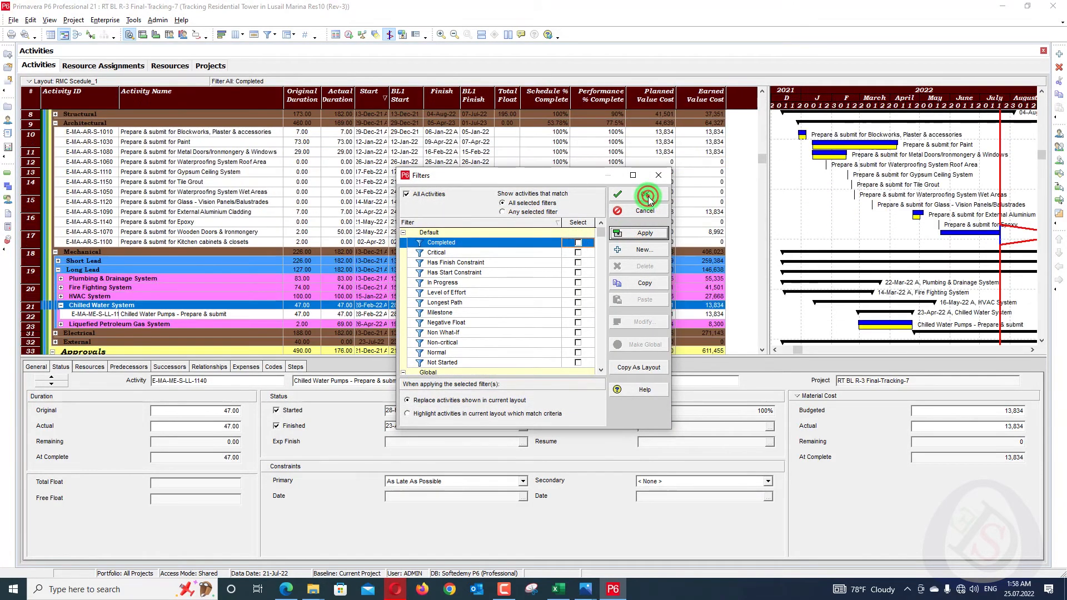
left_click_drag(763, 198, 763, 103)
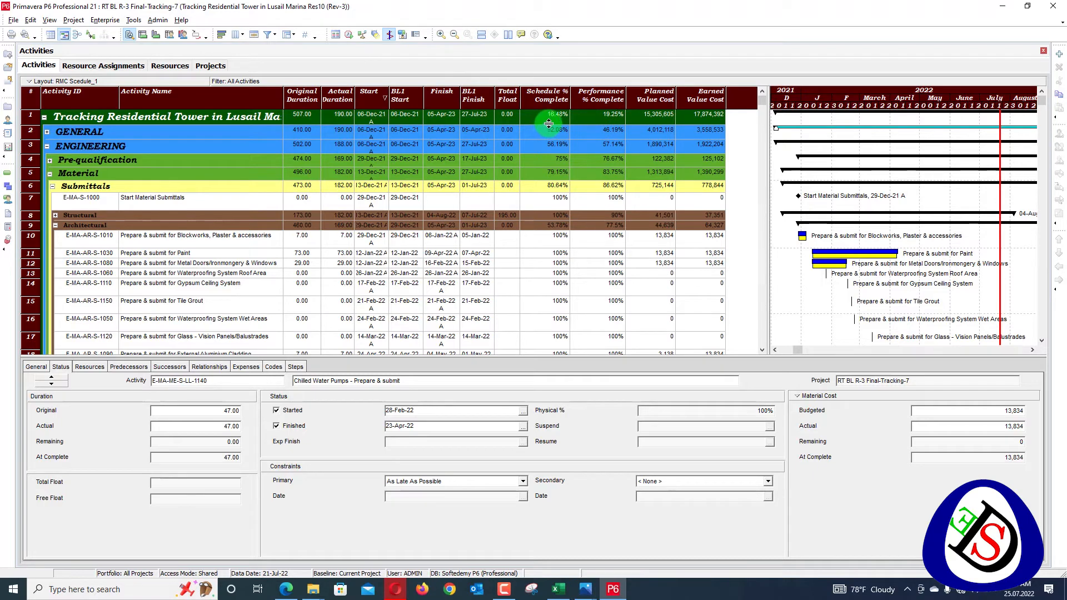
Open the Global Change list, switch to the Recovery workbook in Excel, and enter 1 in cell F14 for the planned finish change
left_click(157, 21)
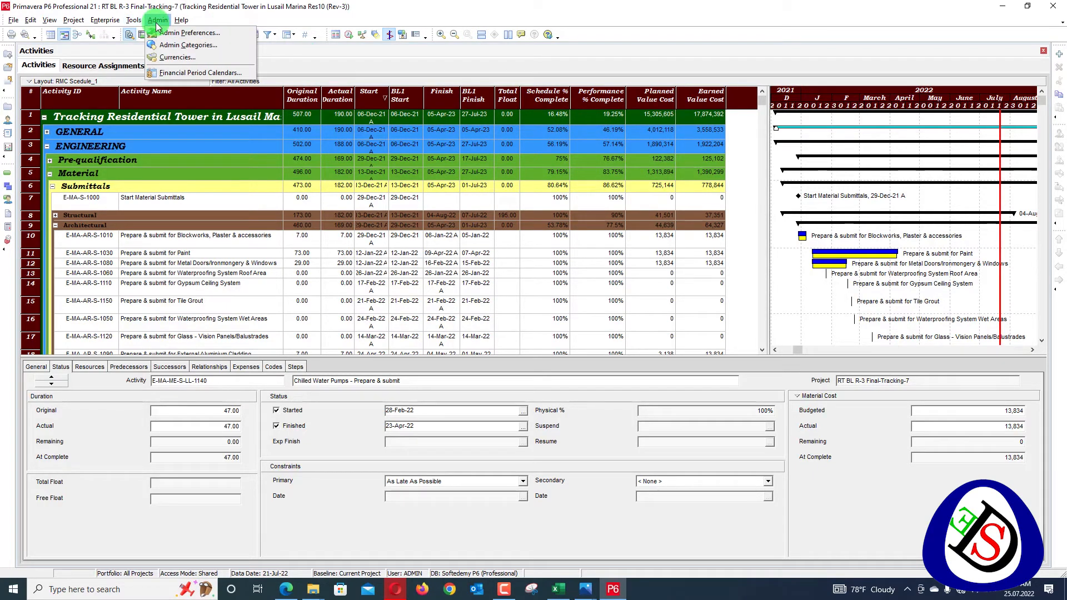
left_click(136, 22)
left_click(146, 47)
left_click(560, 591)
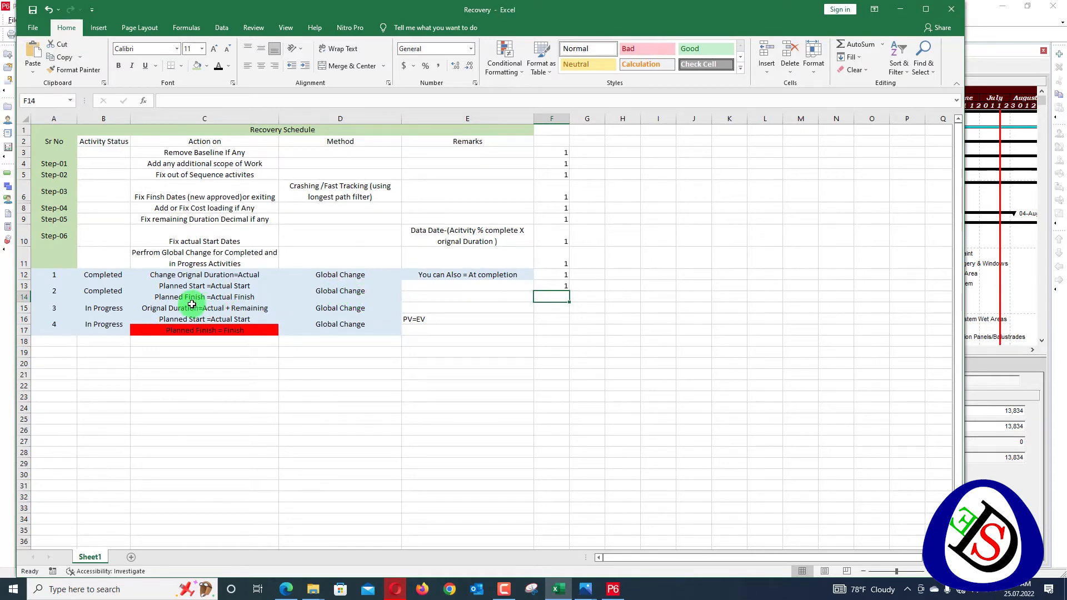
type("1")
key("Return")
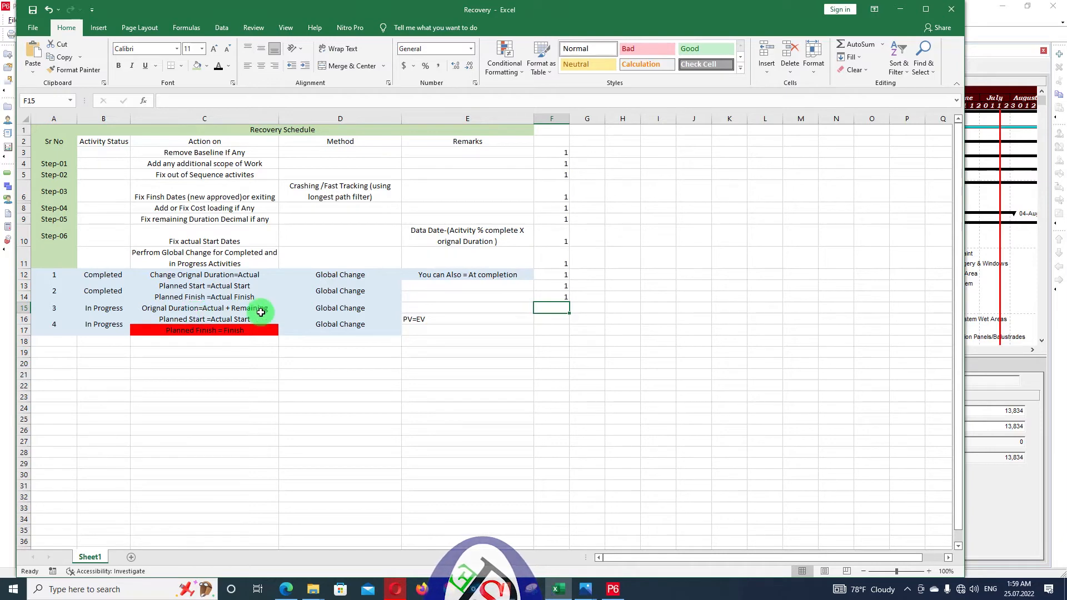
Return to Primavera P6 and open the In progress Duration Recovery global change to check its In Progress condition and duration statement
left_click(901, 13)
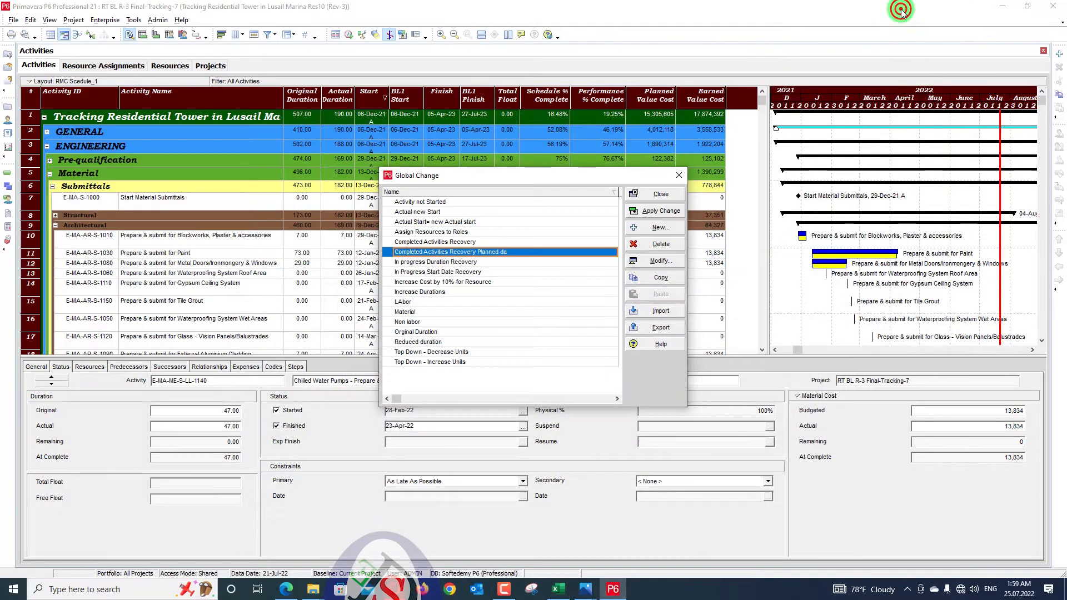
left_click(481, 263)
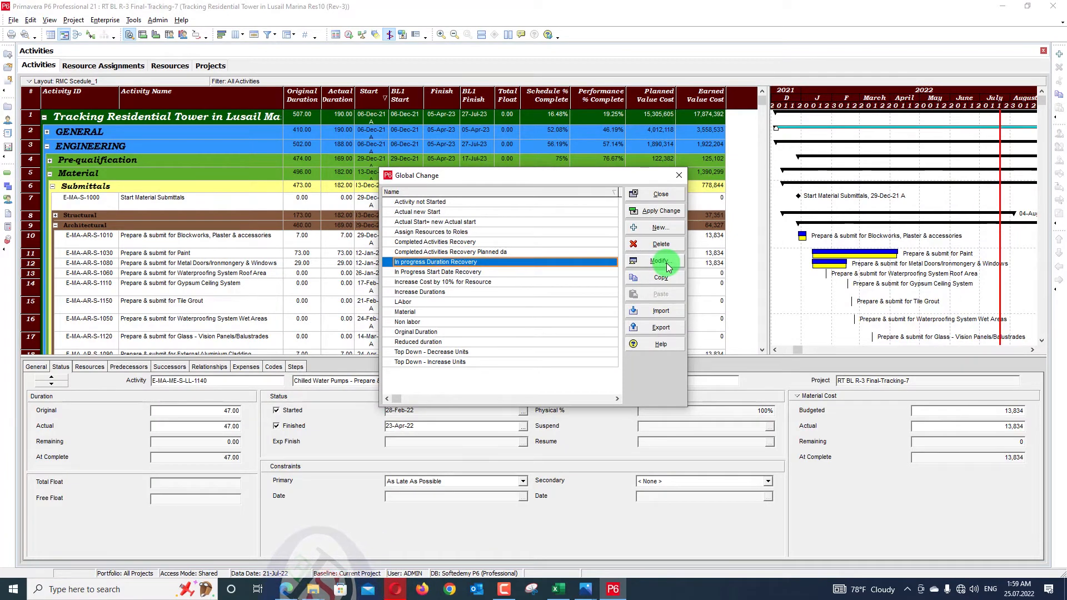
left_click(643, 260)
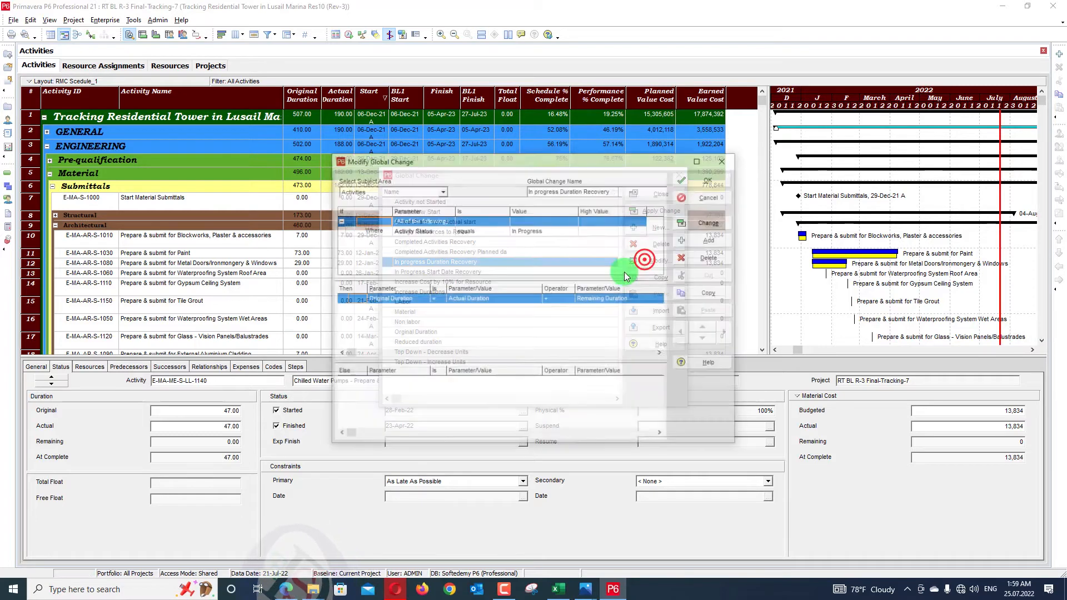
left_click(512, 231)
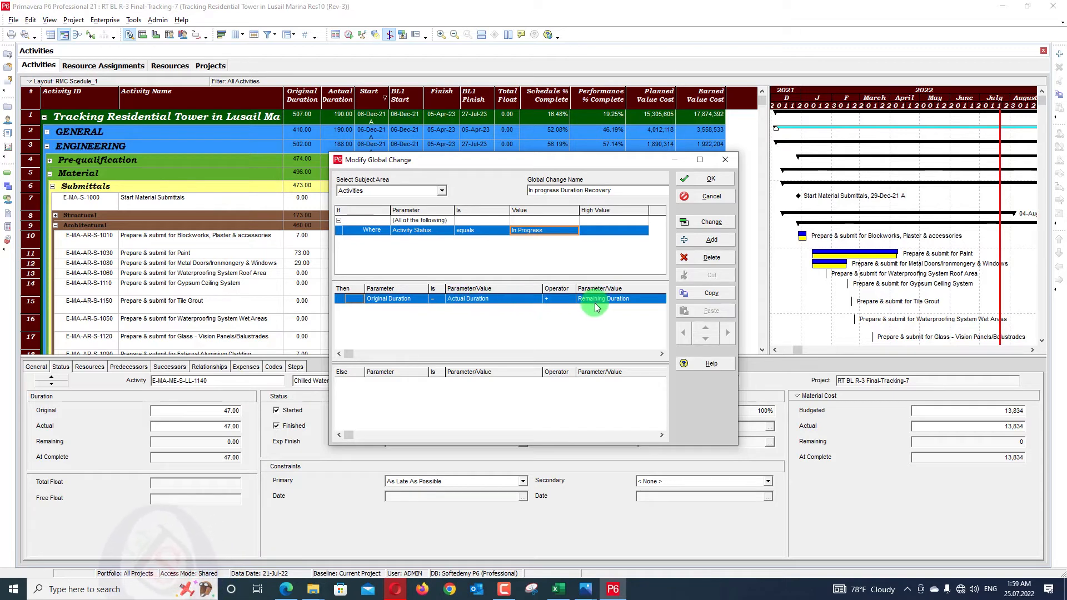
Run In progress Duration Recovery, commit its changes without saving the log file, and save the global change
left_click(704, 223)
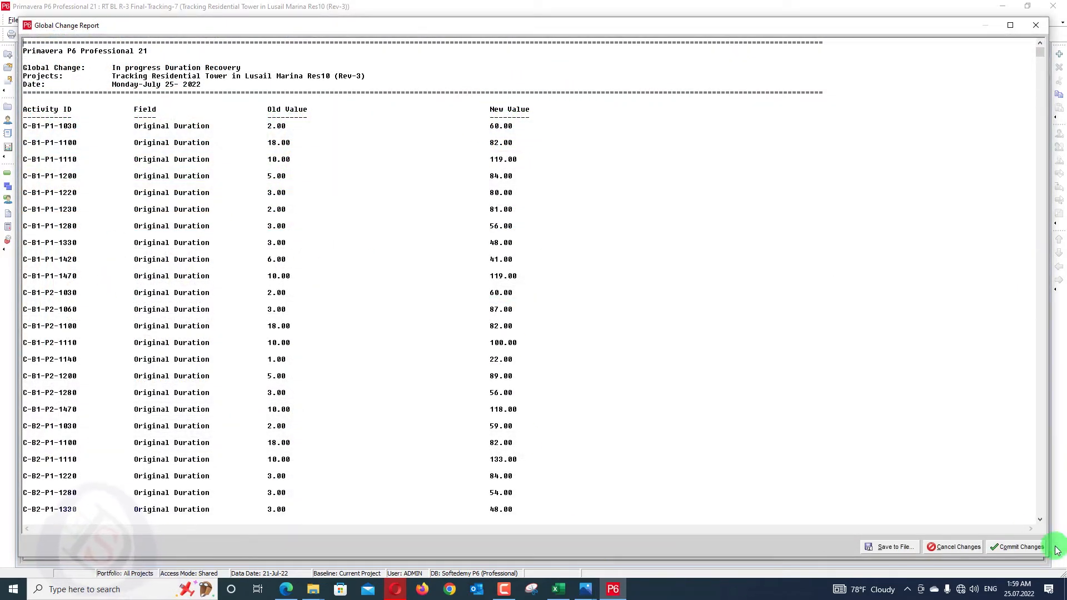
left_click(1028, 547)
left_click(584, 312)
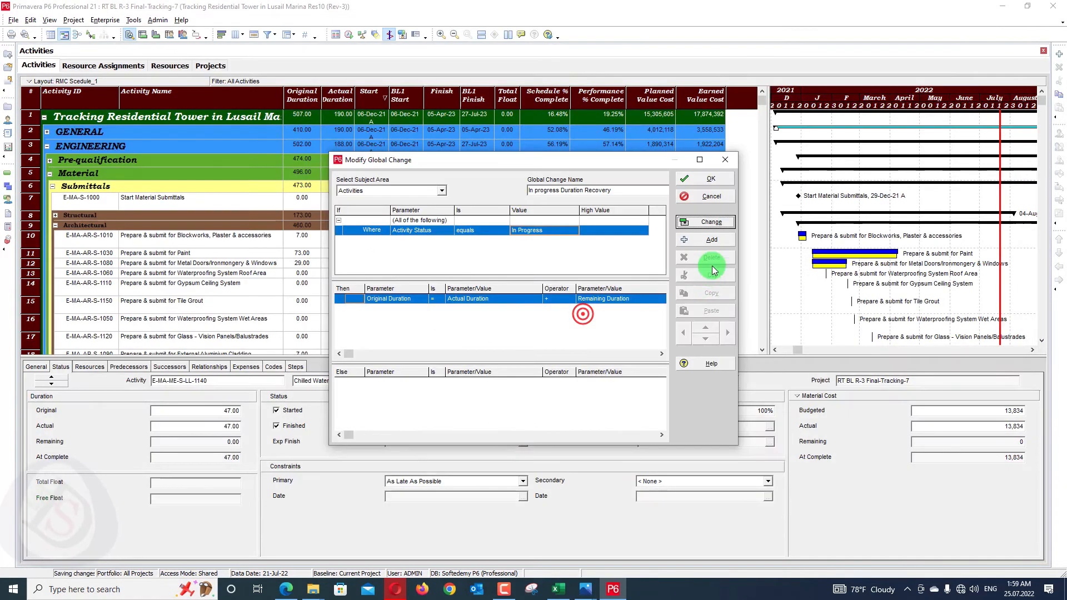
left_click(694, 184)
Enter 1 in cell F15 of the Recovery workbook and review the Planned Start and Fix actual Start Dates rows
left_click(475, 270)
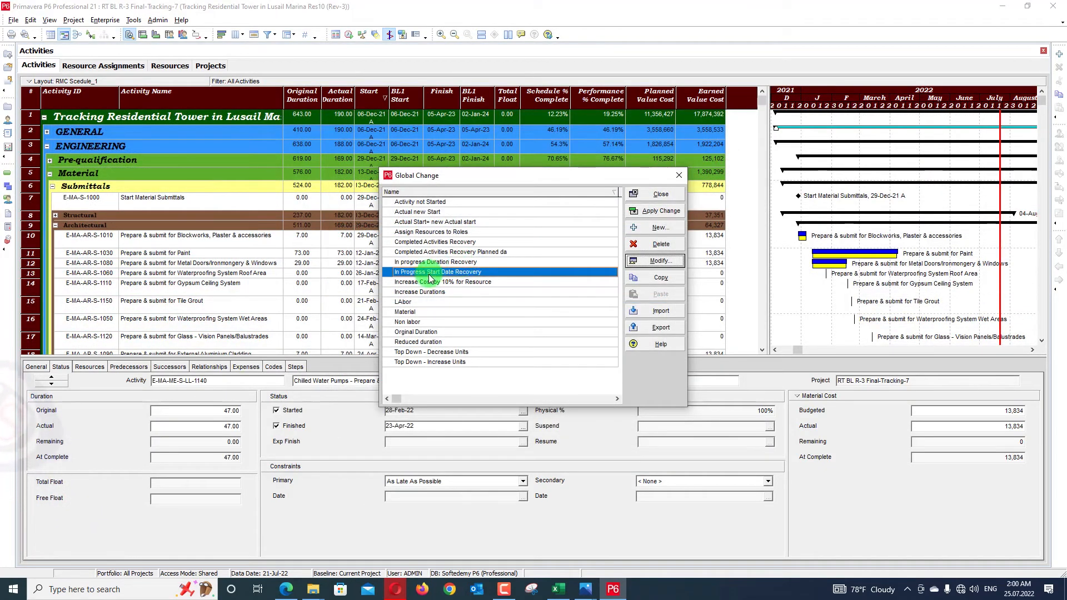
left_click(558, 589)
type("1")
key("Return")
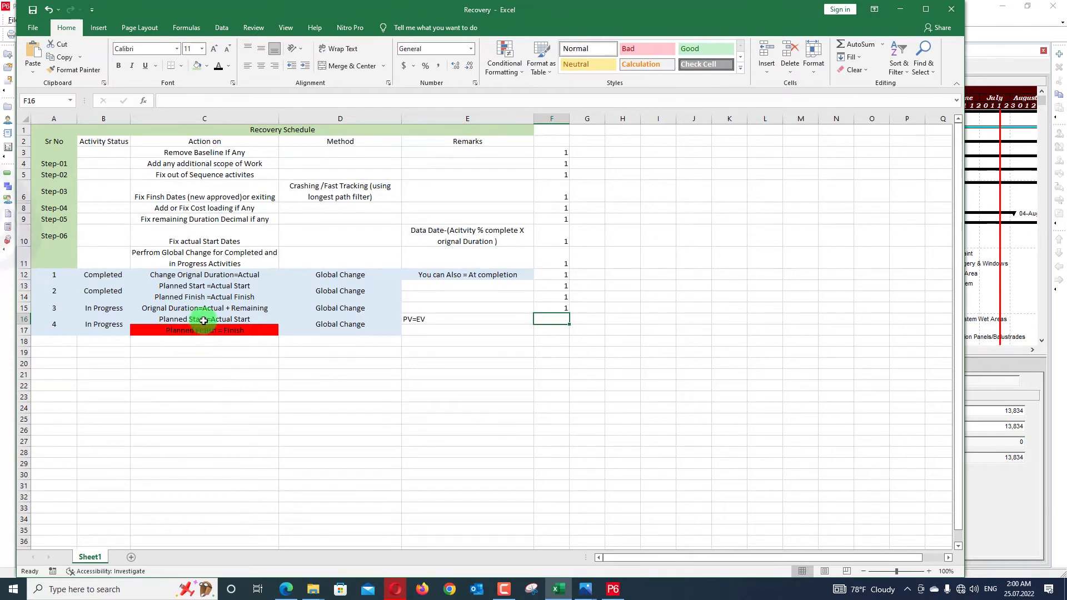
left_click(240, 317)
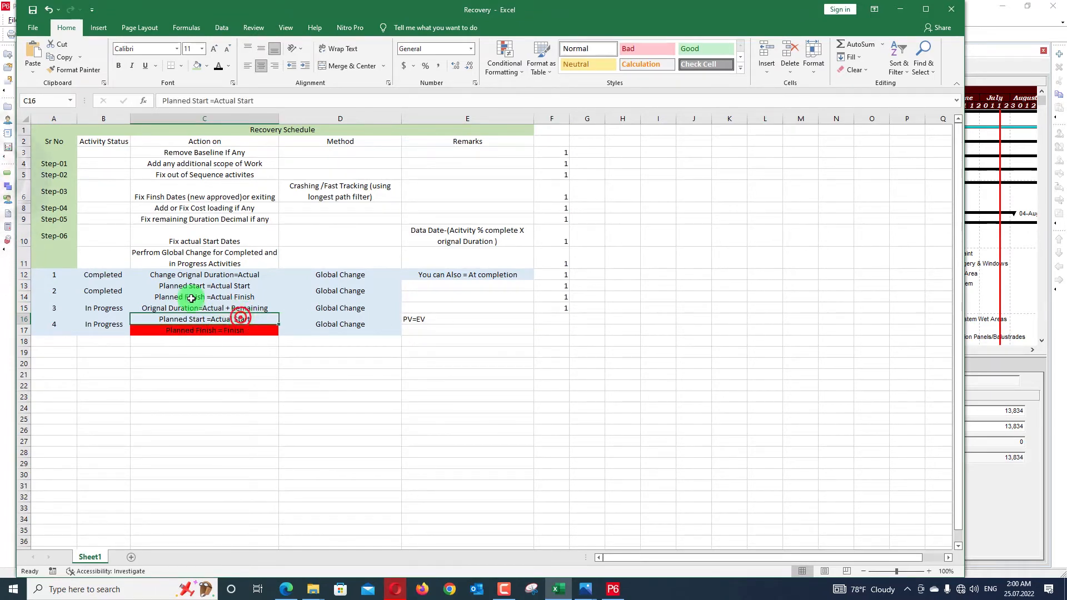
left_click_drag(171, 238, 548, 227)
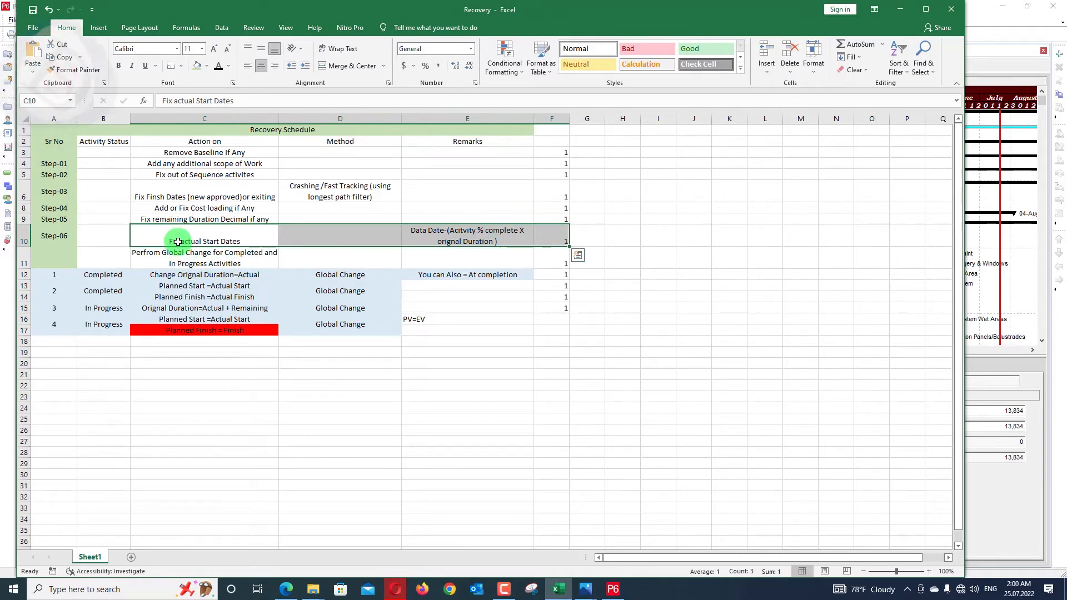
In Primavera P6, set Planned Start equal to A-New start actual Start Date in the In Progress Start Date Recovery global change
left_click(612, 589)
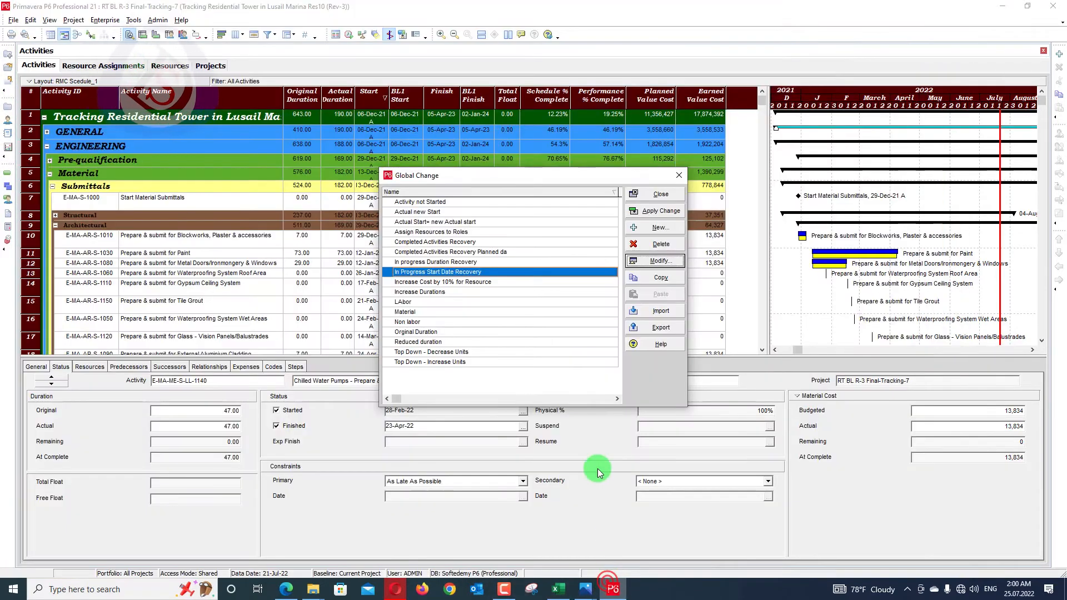
left_click(654, 261)
left_click(475, 300)
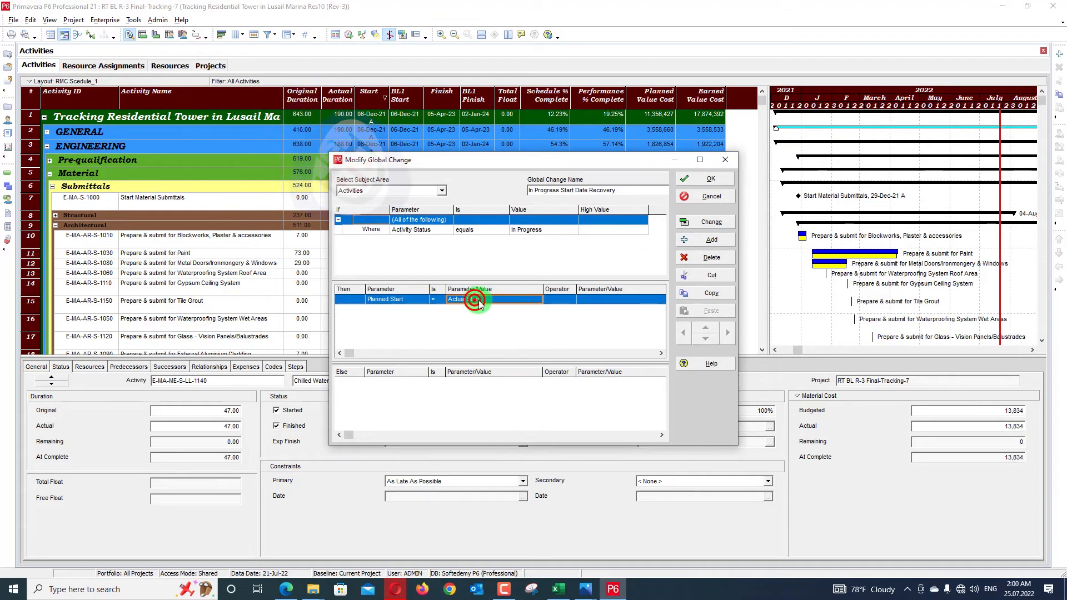
left_click(505, 300)
left_click(506, 303)
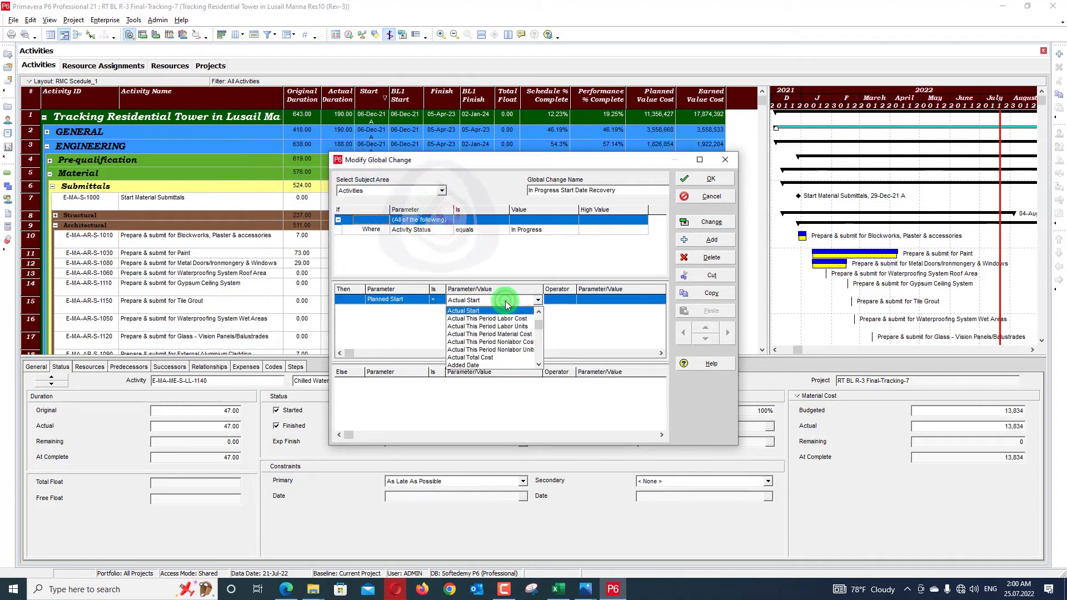
left_click_drag(505, 300, 514, 360)
Run the start date global change, commit without saving the log file, and check the project's summary values
left_click(717, 220)
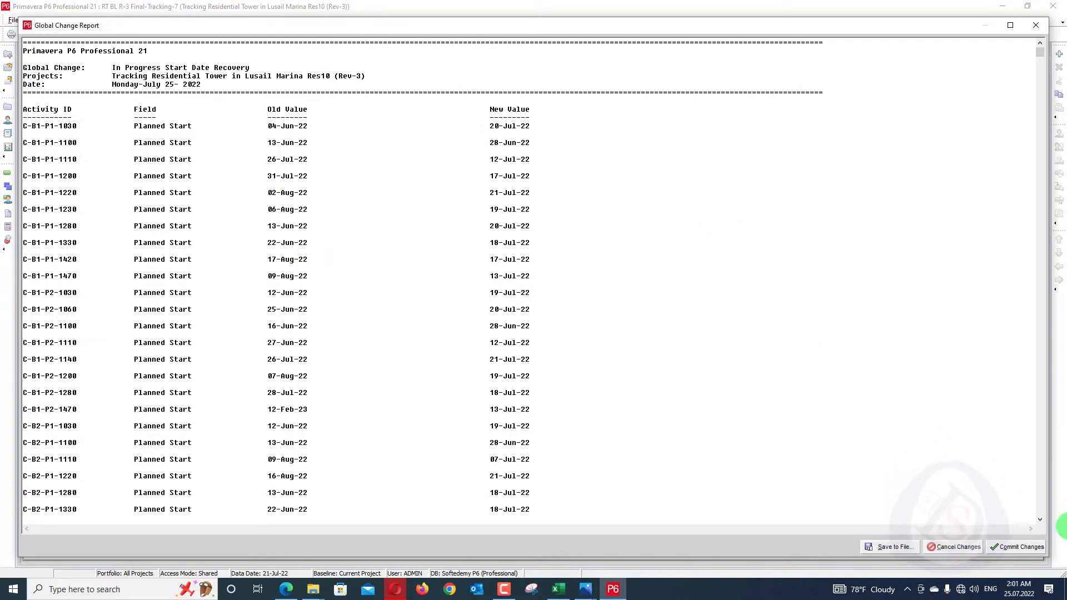
left_click(1016, 547)
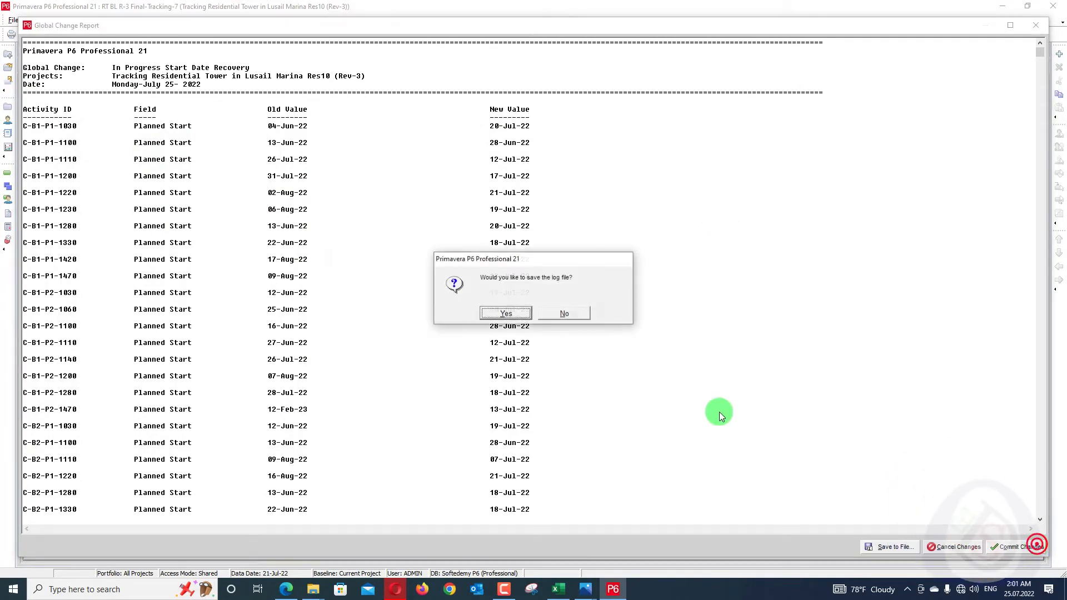
left_click(562, 313)
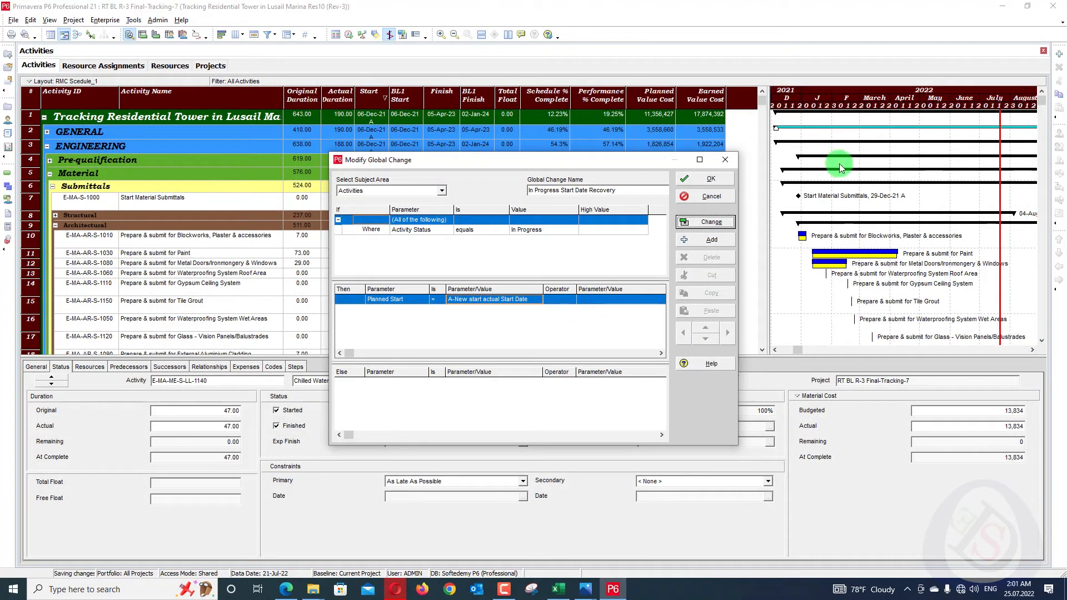
left_click(713, 179)
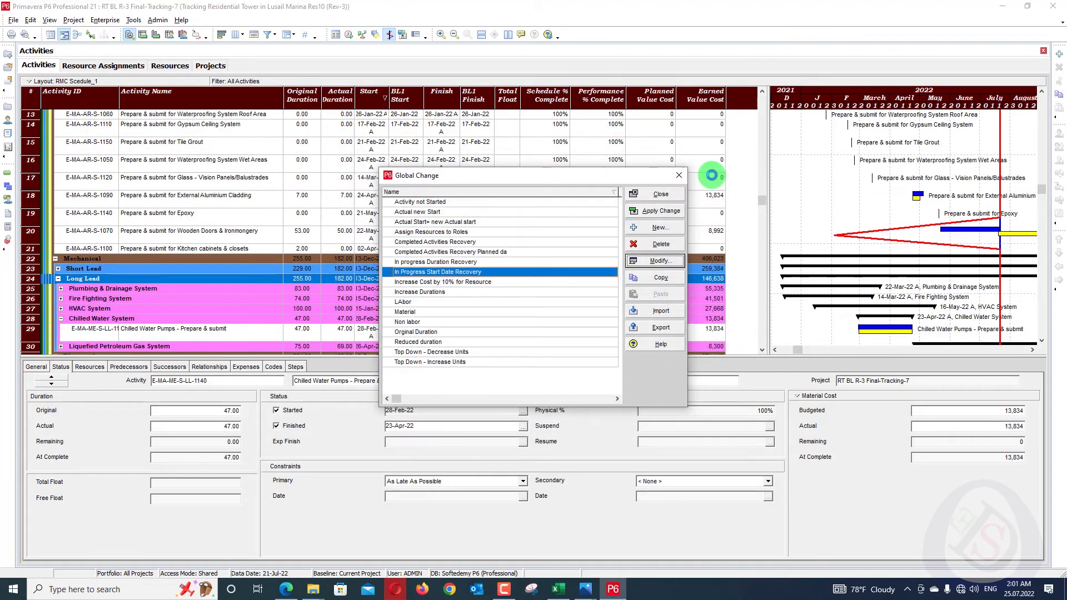
left_click(671, 195)
left_click_drag(765, 212, 772, 106)
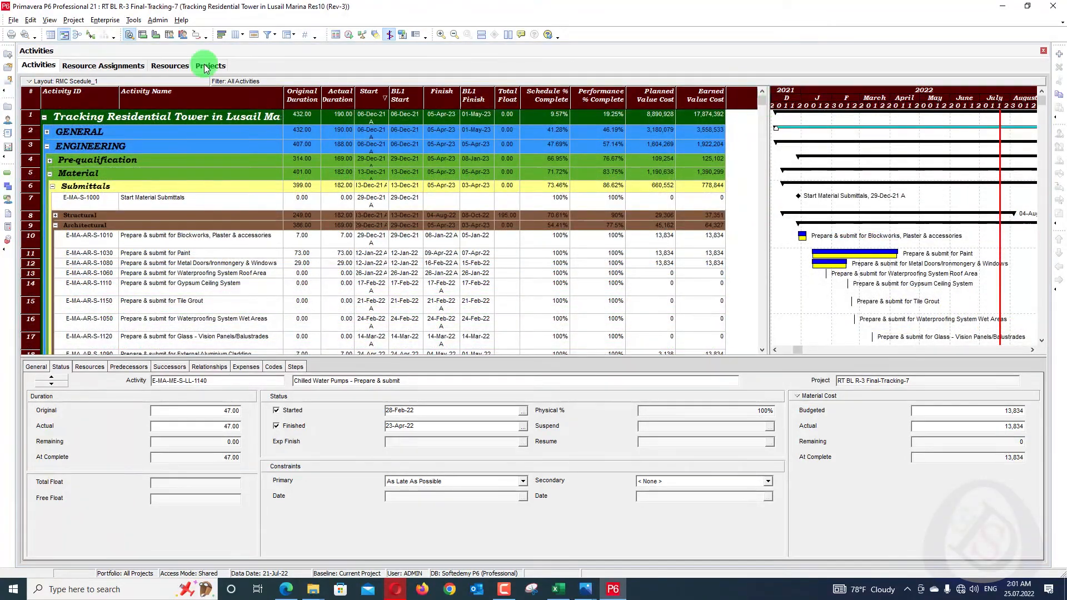
Reopen the In Progress Start Date Recovery global change and set Planned Start equal to Actual Start
left_click(131, 20)
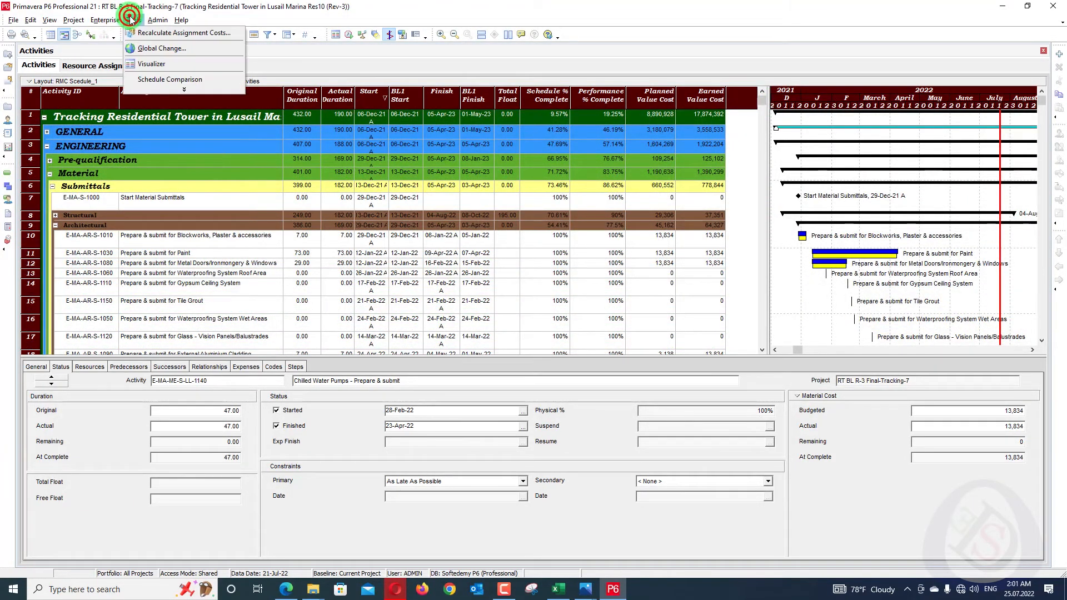
left_click(143, 45)
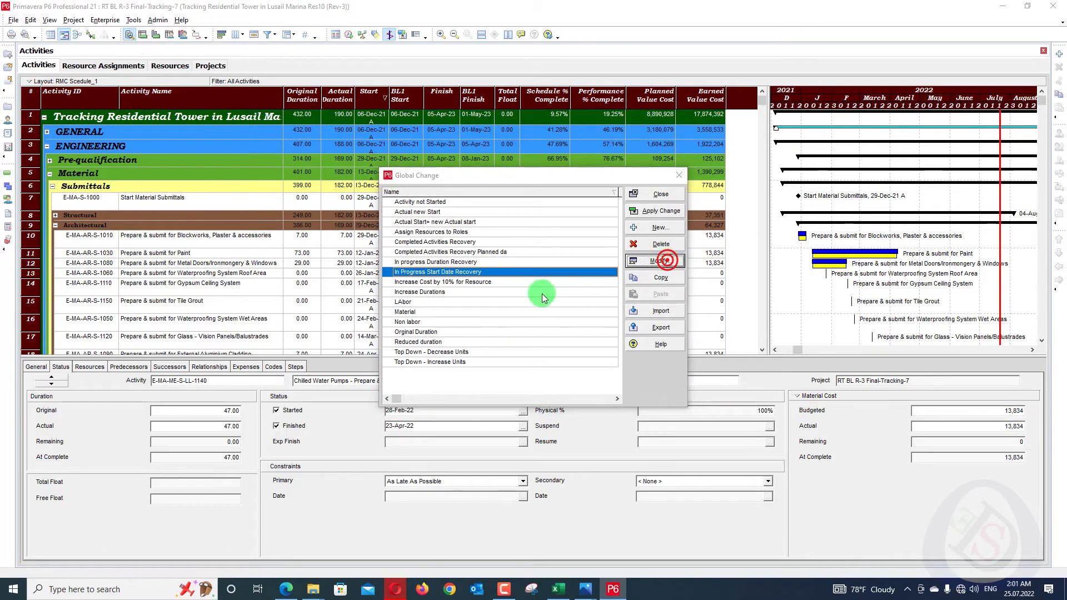
left_click(505, 300)
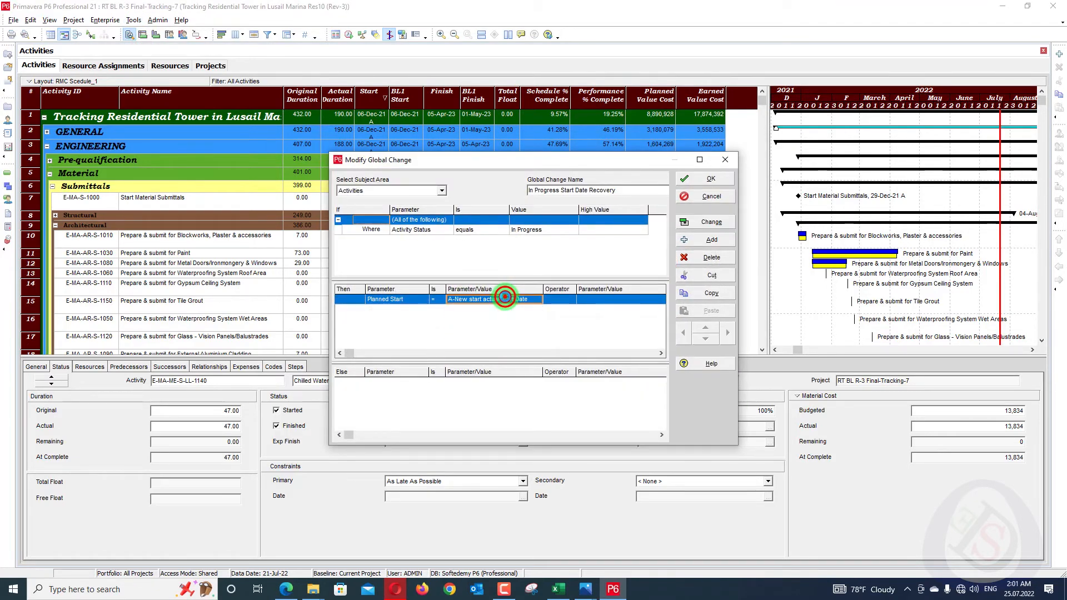
left_click(505, 300)
scroll(506, 300, "up", 5)
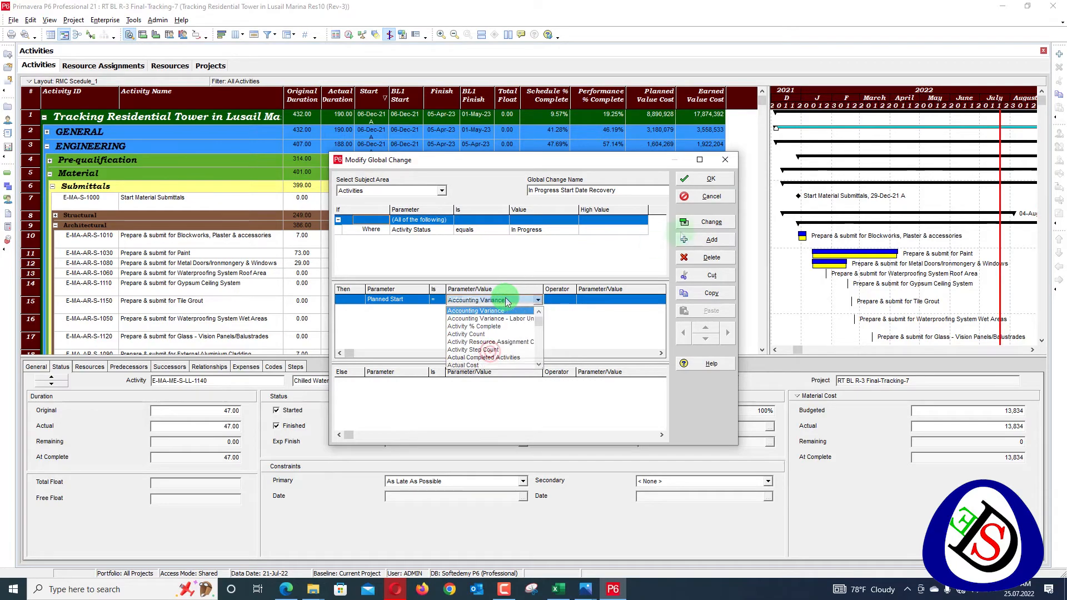
left_click(488, 349)
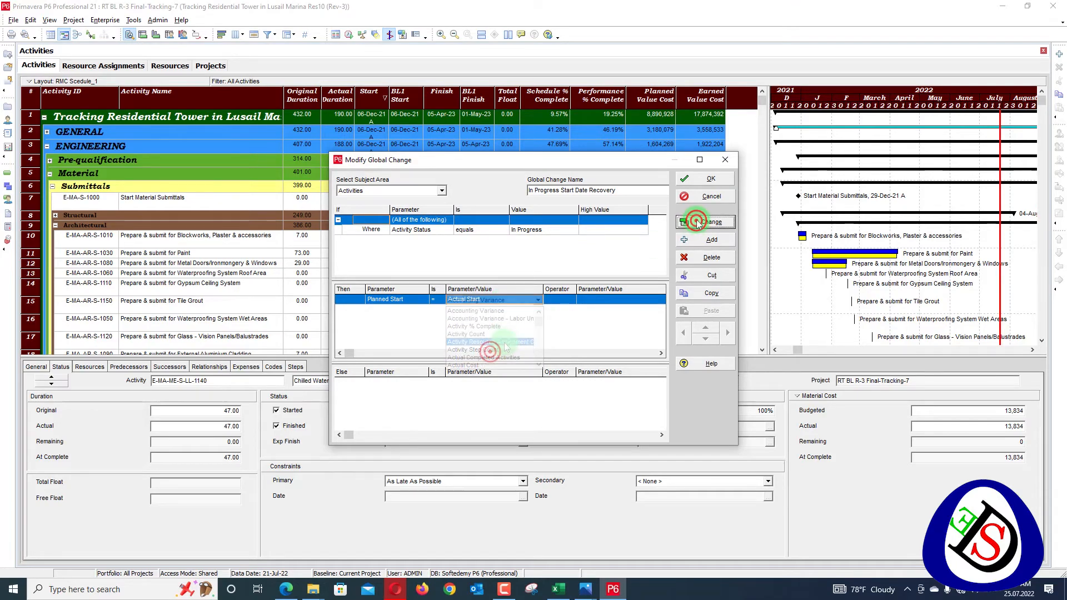
Run the revised start date global change, commit its changes, and compare the activities' planned and earned value costs
left_click(696, 220)
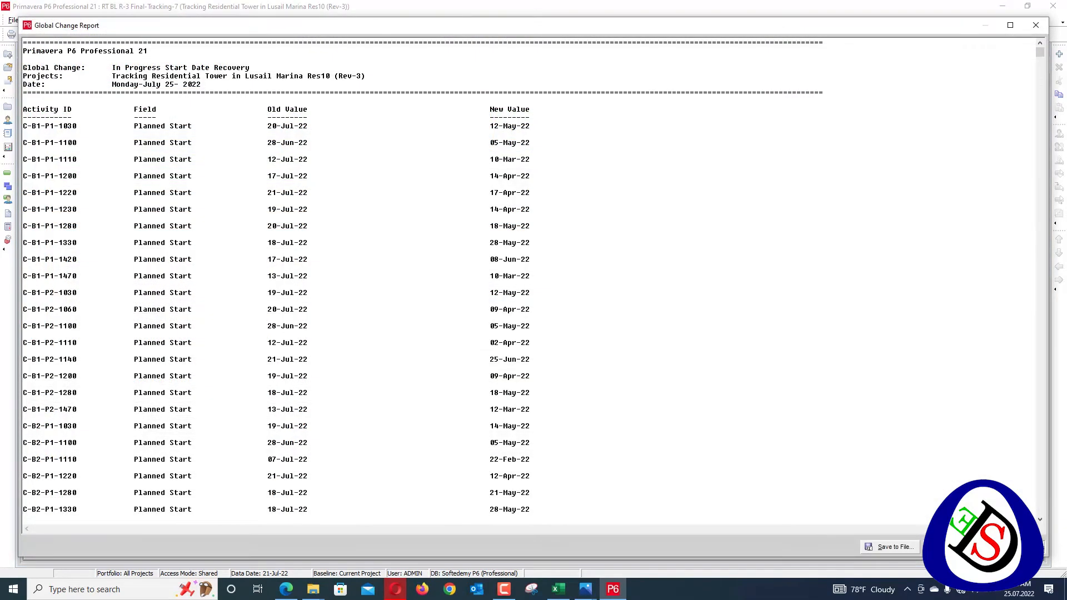
left_click(821, 526)
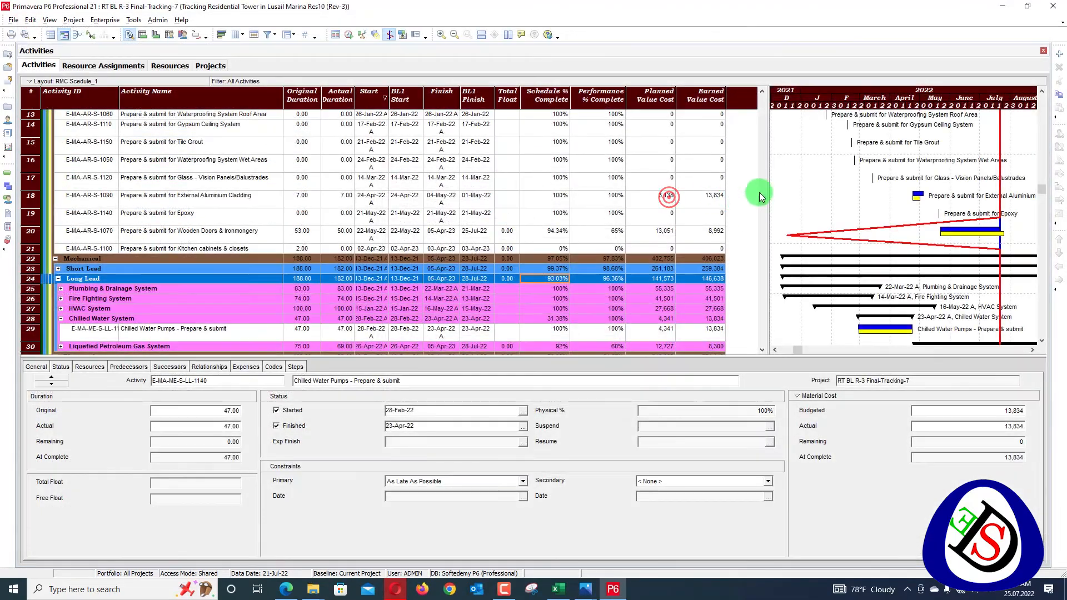
left_click_drag(763, 197, 771, 97)
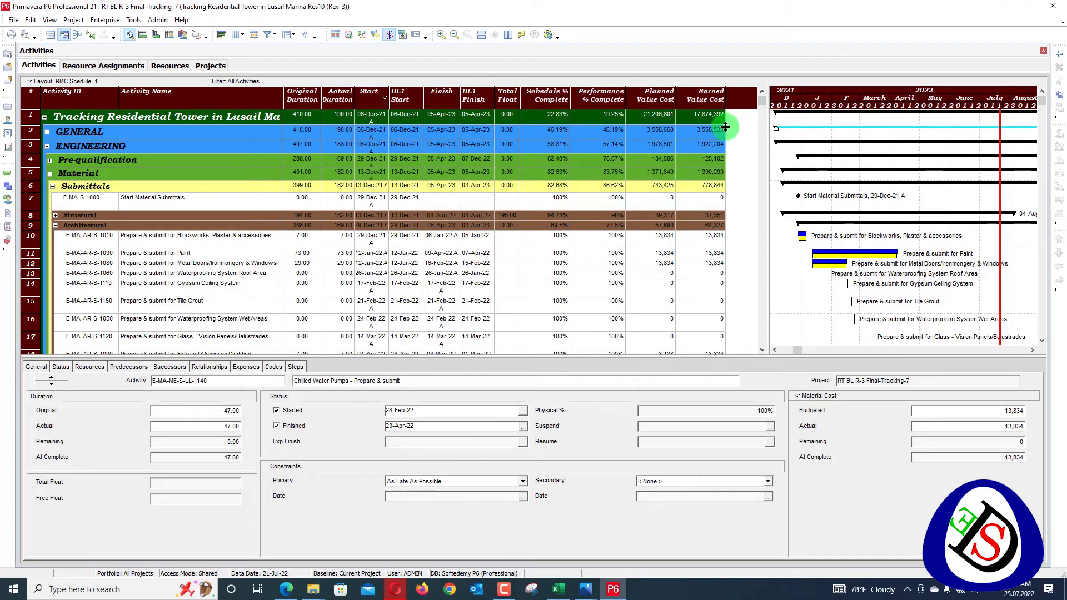
scroll(613, 119, "down", 5)
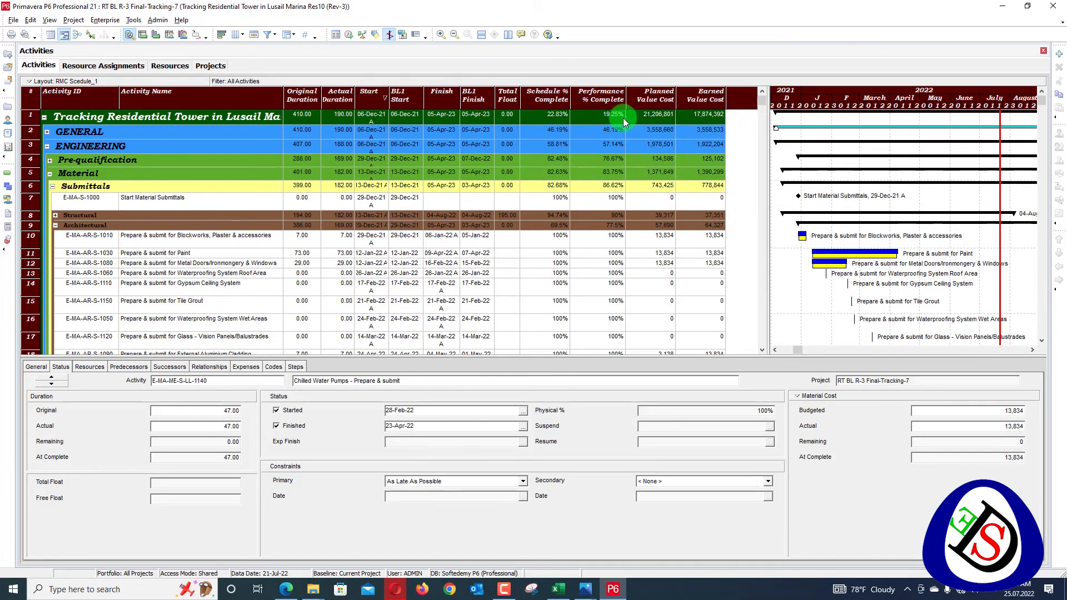
scroll(720, 125, "down", 1)
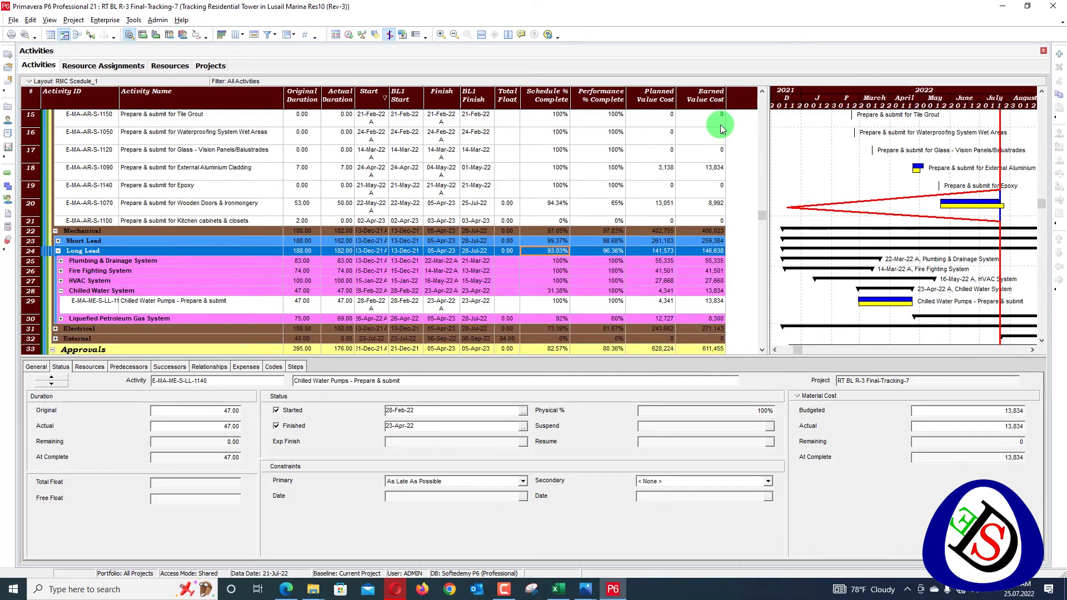
Set up a Spreadsheet (XLSX) export of Activities for the RT BL R-3 Final-Tracking-7 project
scroll(721, 128, "up", 5)
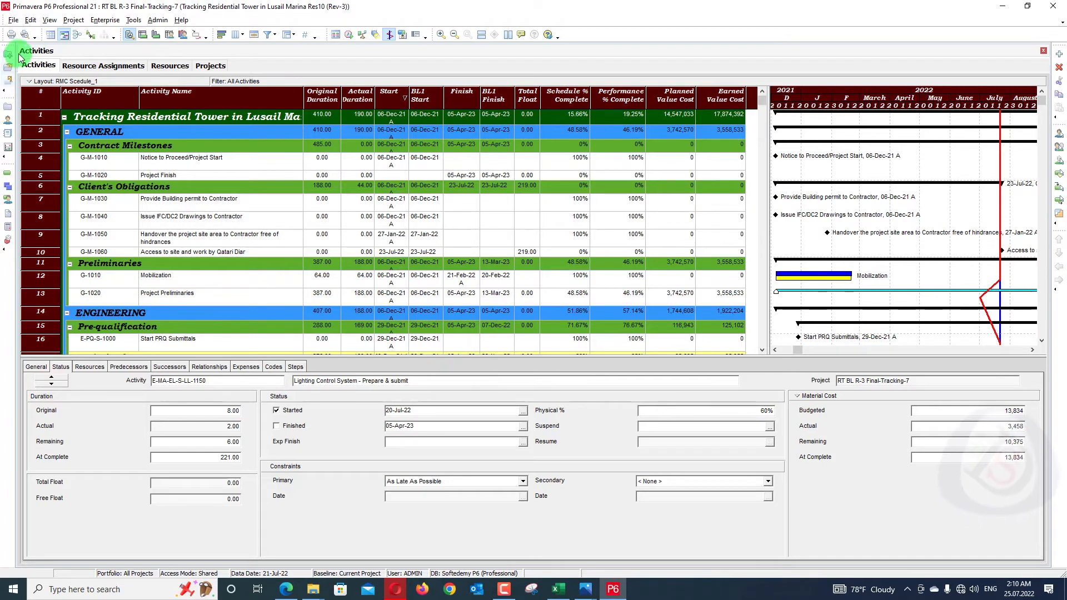
left_click(13, 21)
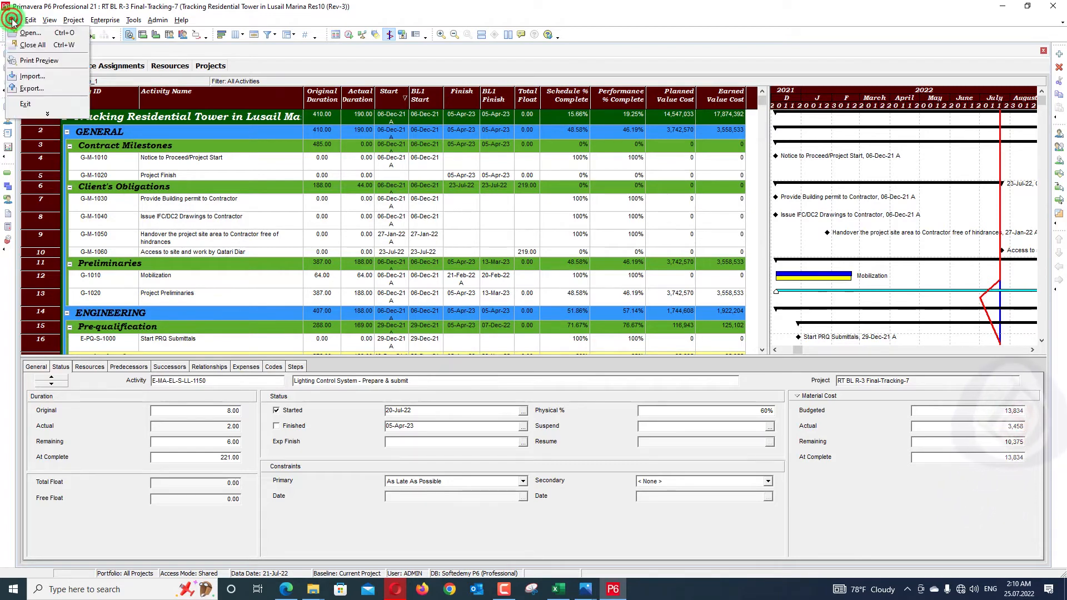
left_click(29, 90)
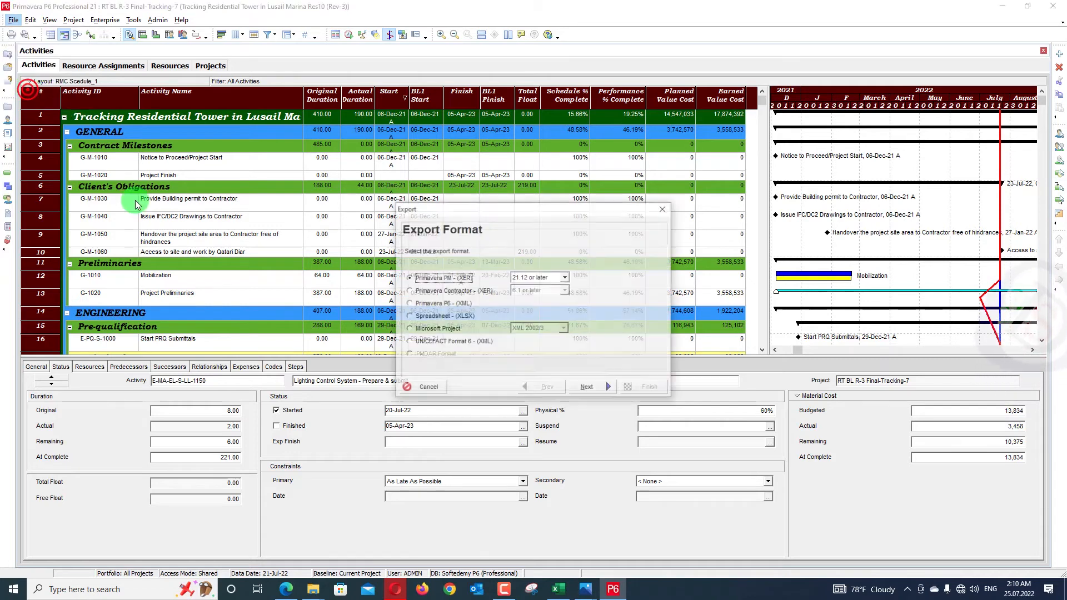
left_click(418, 318)
left_click(600, 388)
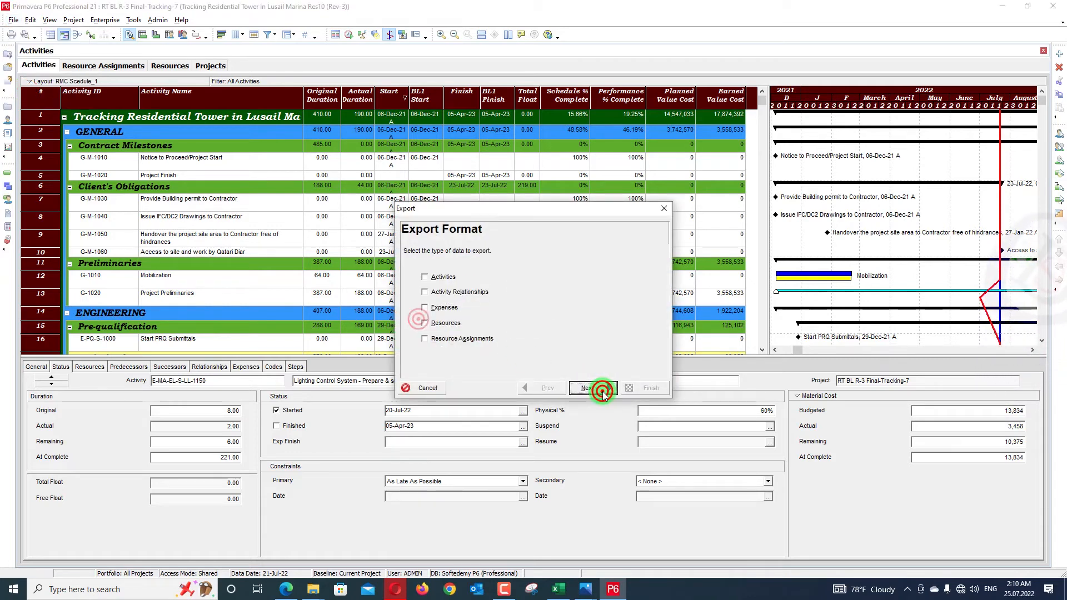
left_click(454, 295)
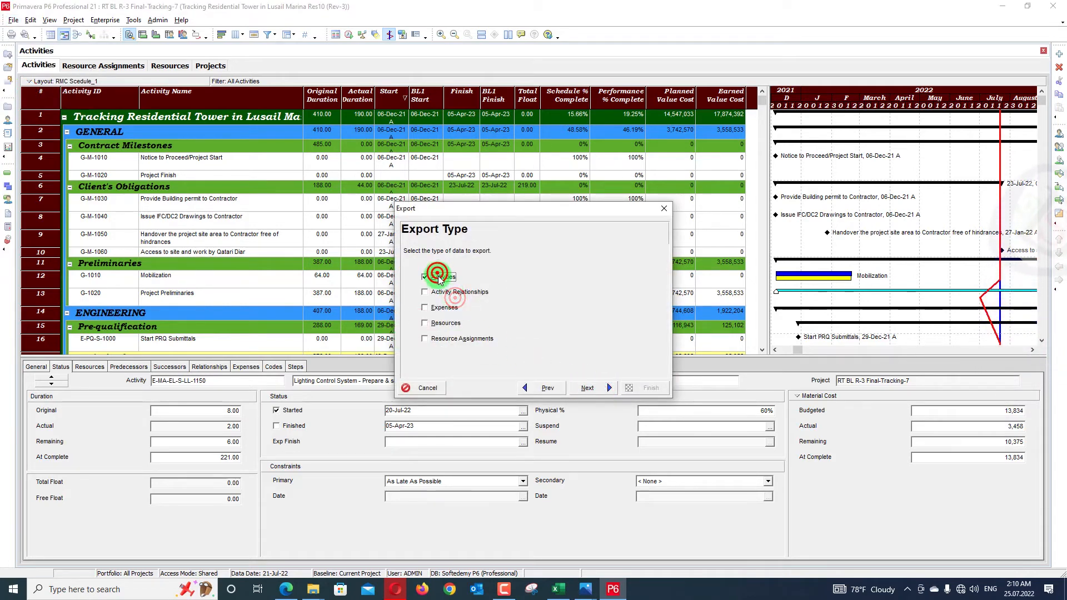
left_click(589, 387)
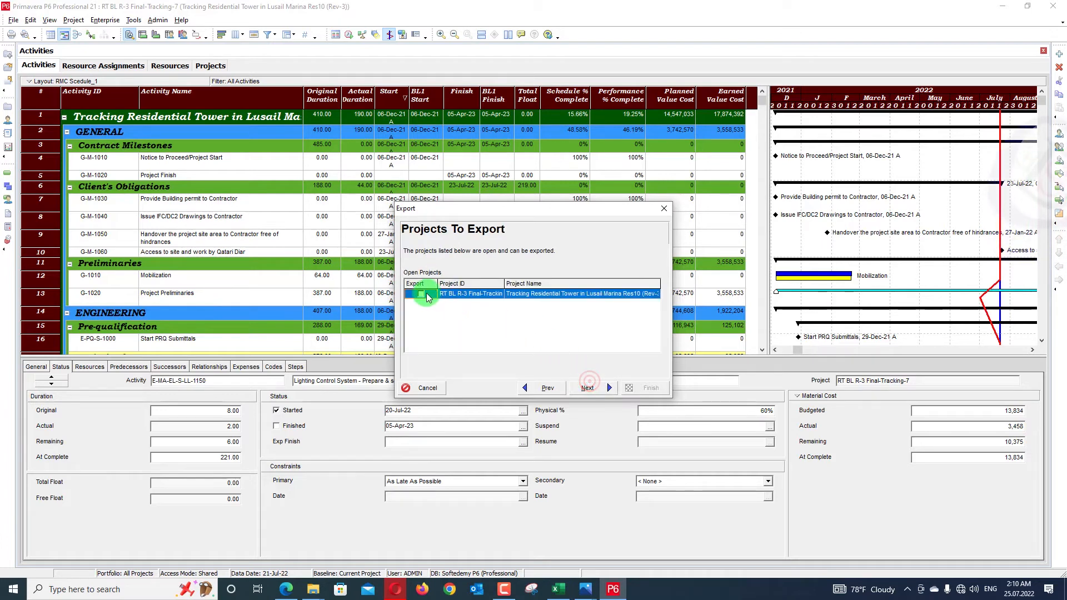
left_click(589, 388)
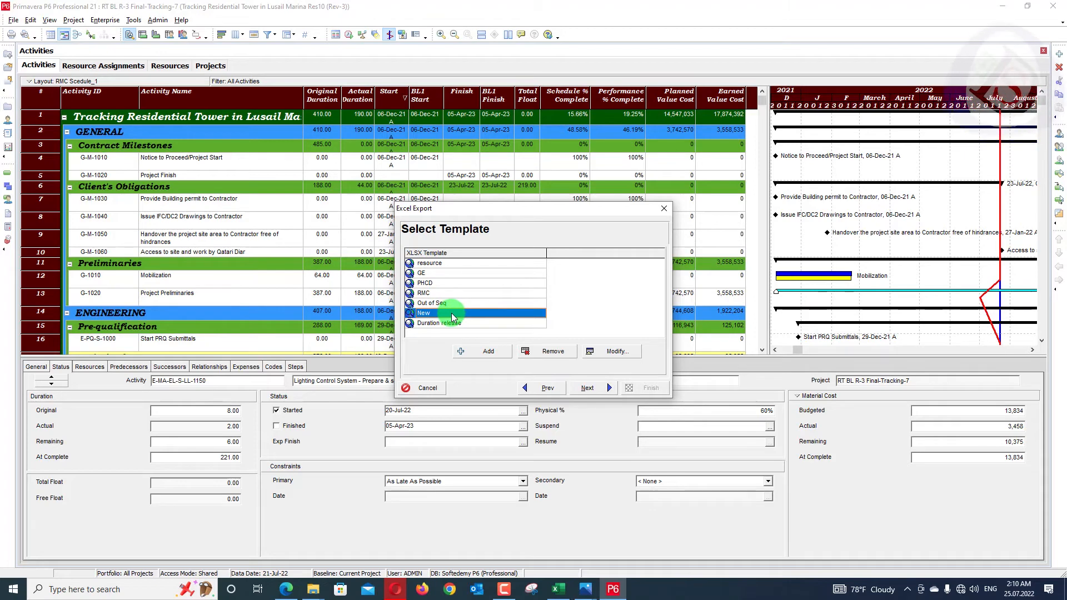
Modify the New export template by adding the Remaining Duration and Actual Duration columns
left_click(621, 350)
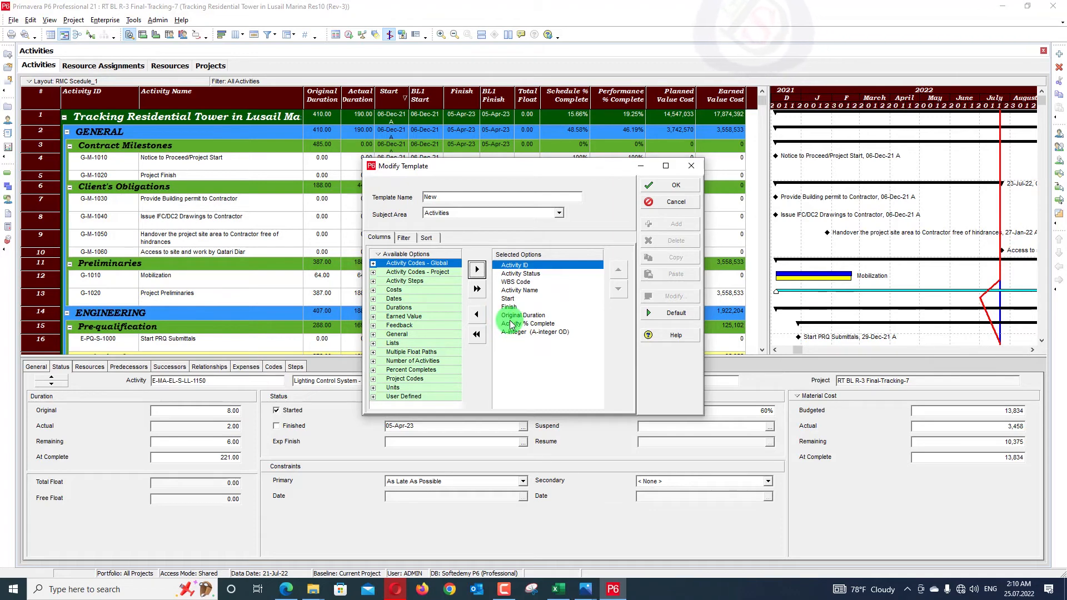
right_click(411, 257)
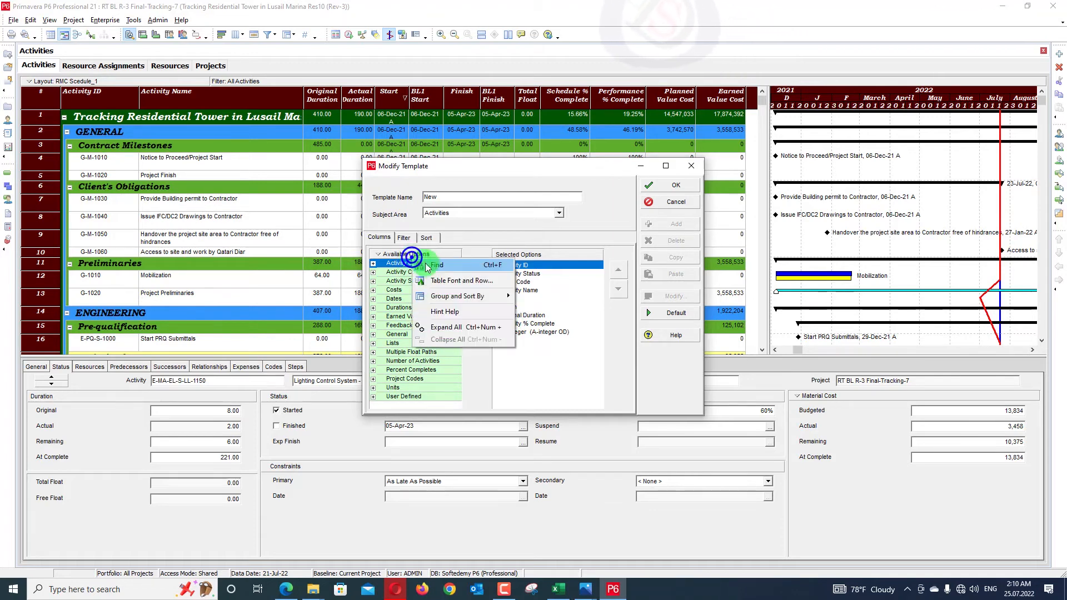
left_click(518, 379)
left_click(373, 307)
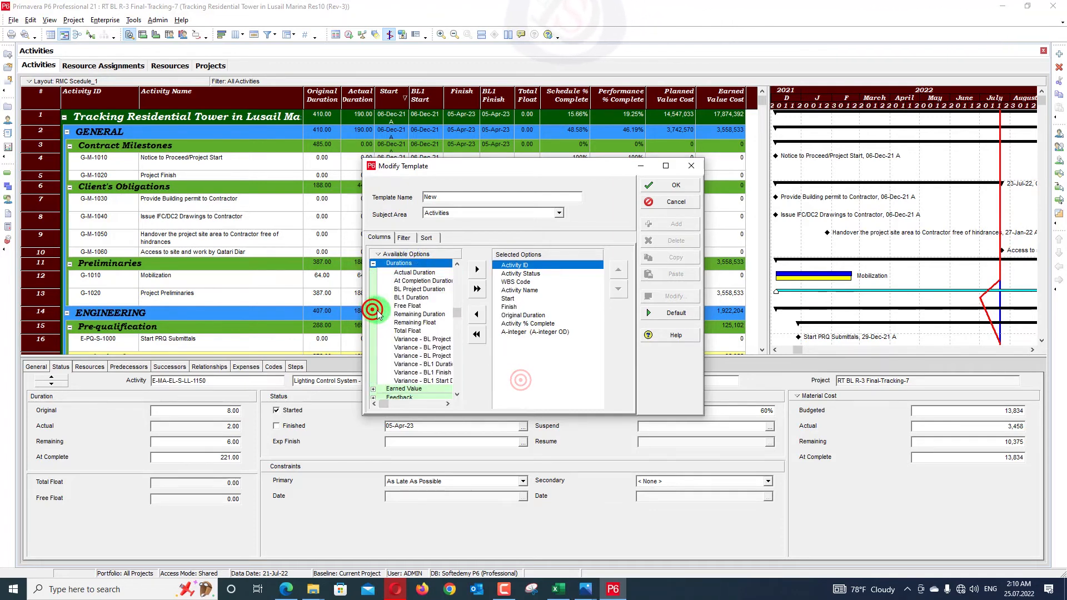
left_click(406, 314)
left_click(476, 270)
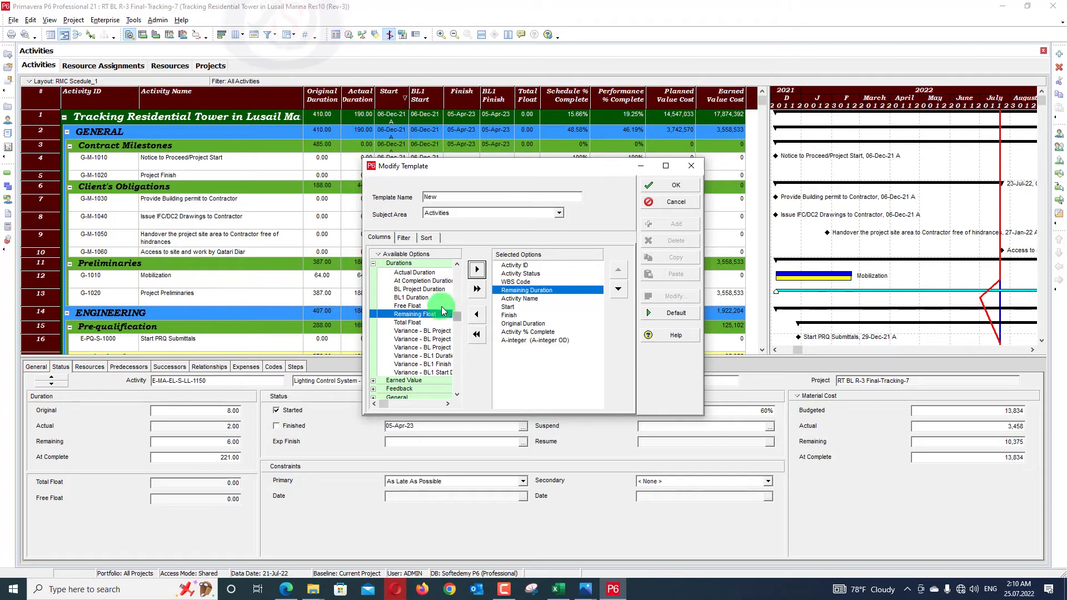
left_click(414, 272)
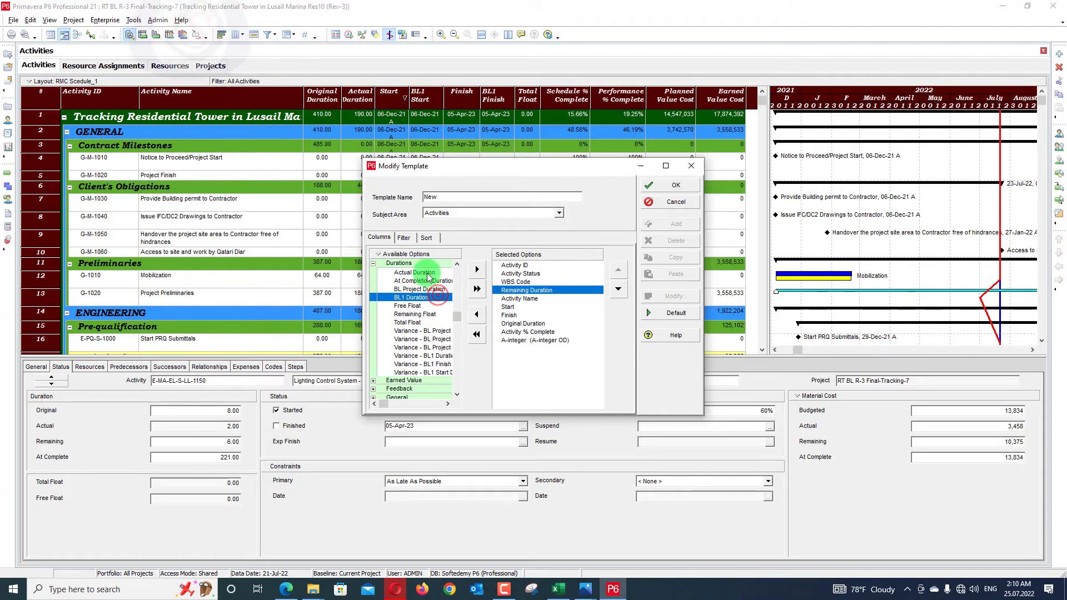
left_click(476, 270)
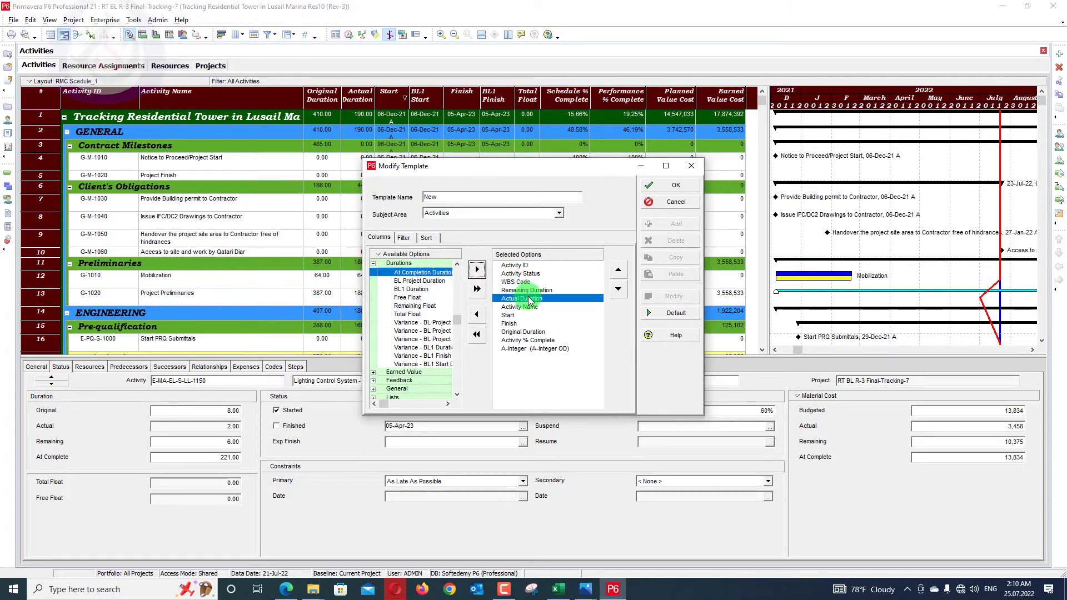
Reorder the template columns so Actual Duration follows Finish and Remaining Duration follows Original Duration
left_click(619, 286)
left_click(619, 288)
left_click(619, 288)
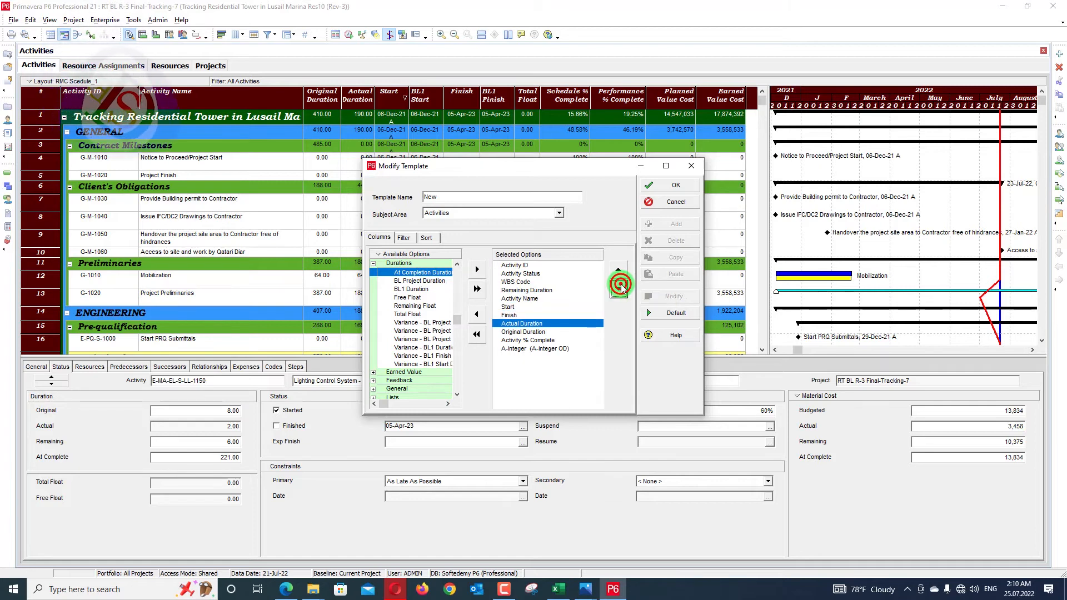
left_click(526, 290)
left_click(618, 289)
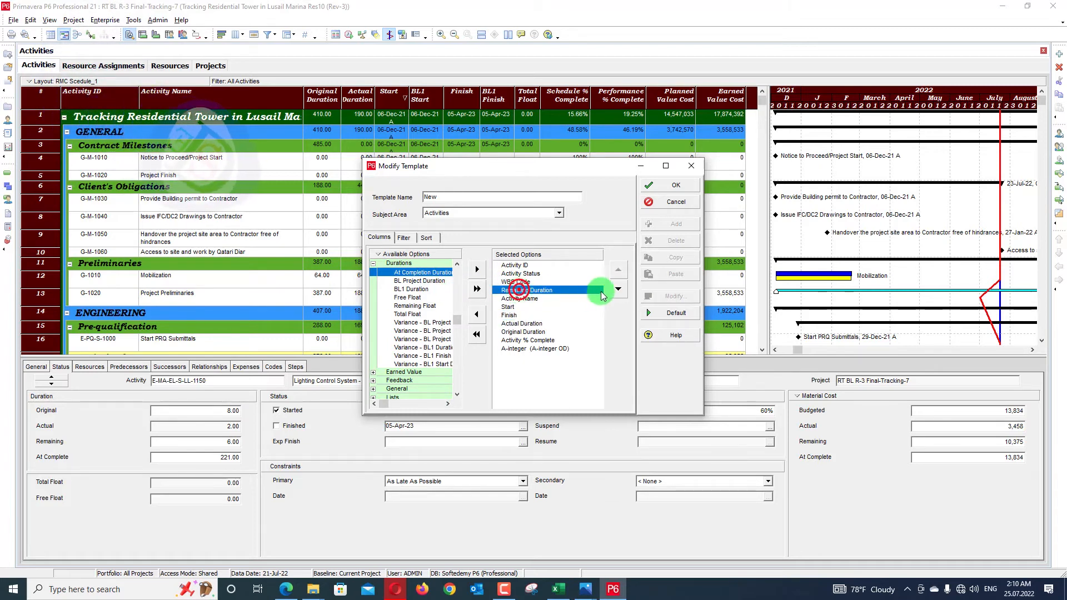
left_click(618, 289)
left_click(618, 289)
left_click(617, 290)
left_click(617, 289)
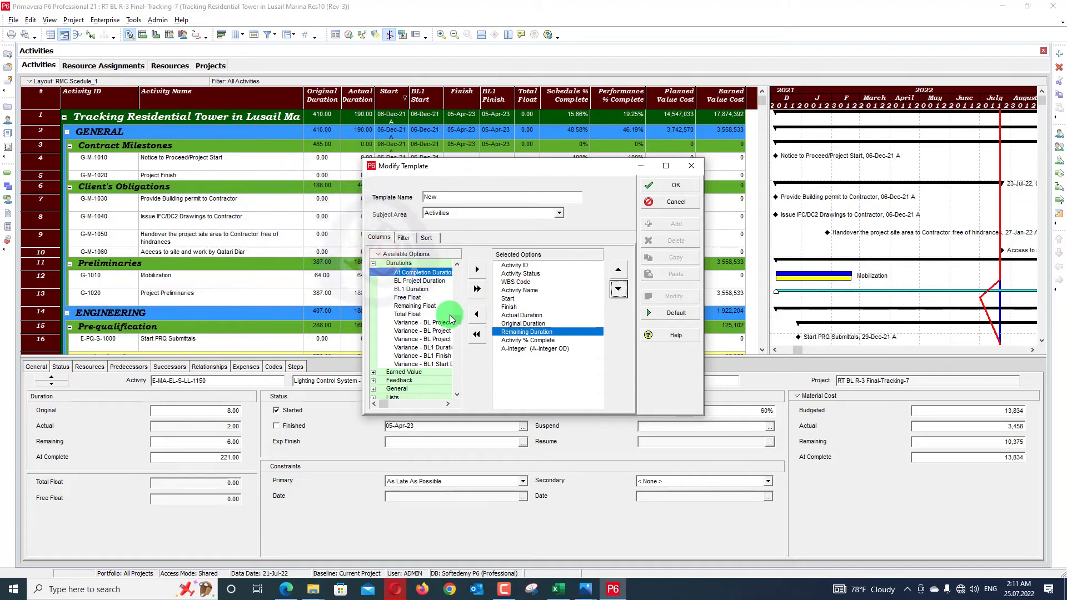
Add the Actual Start and Actual Finish date columns after Remaining Duration in the New template
left_click(416, 315)
scroll(416, 320, "up", 2)
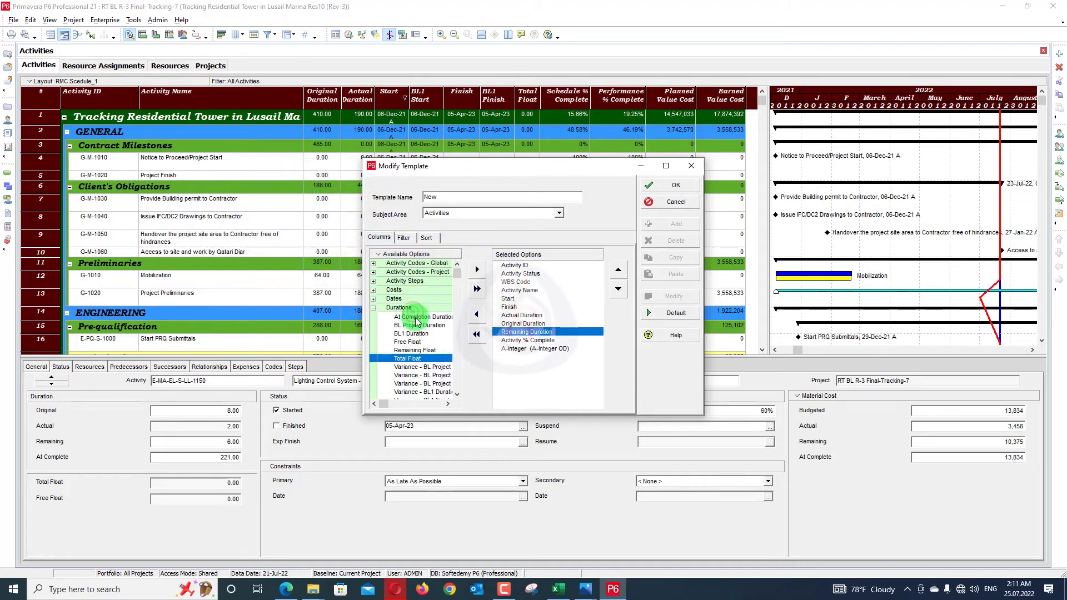
left_click(373, 299)
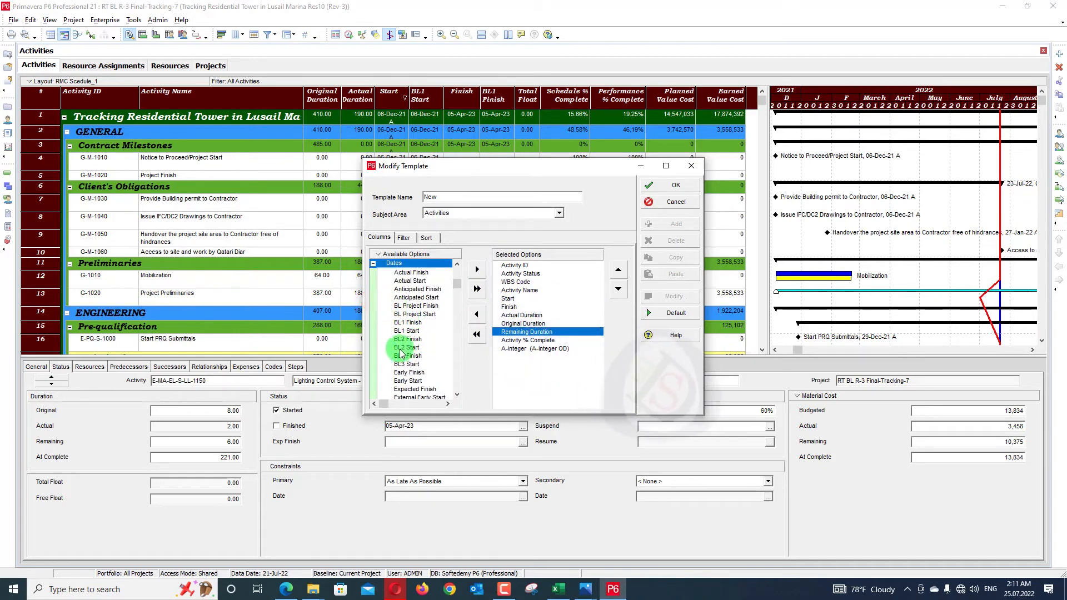
scroll(400, 356, "up", 1)
left_click(410, 298)
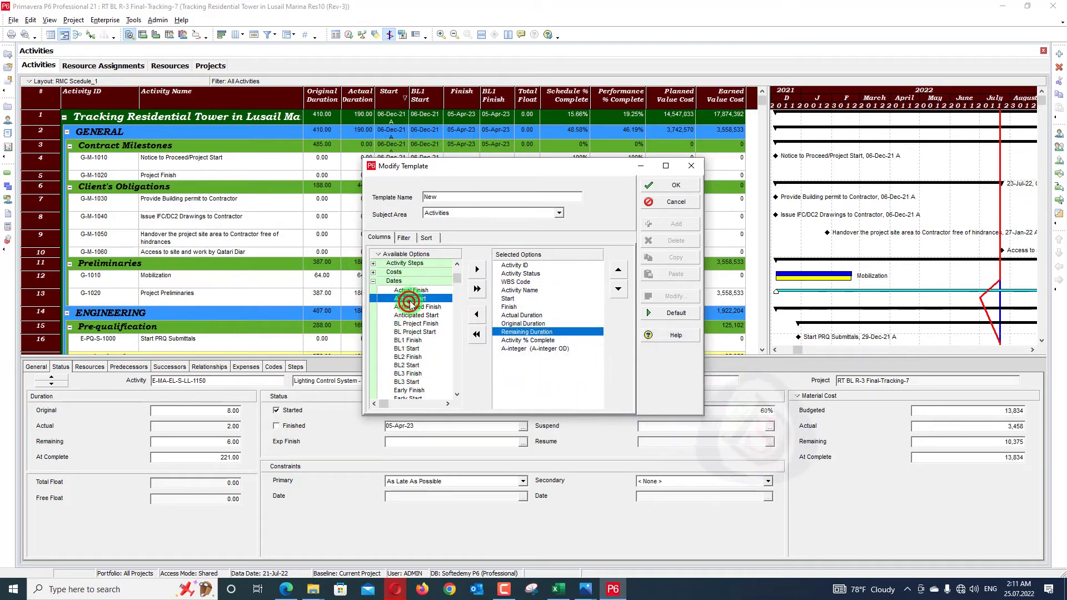
left_click(477, 269)
left_click(443, 290)
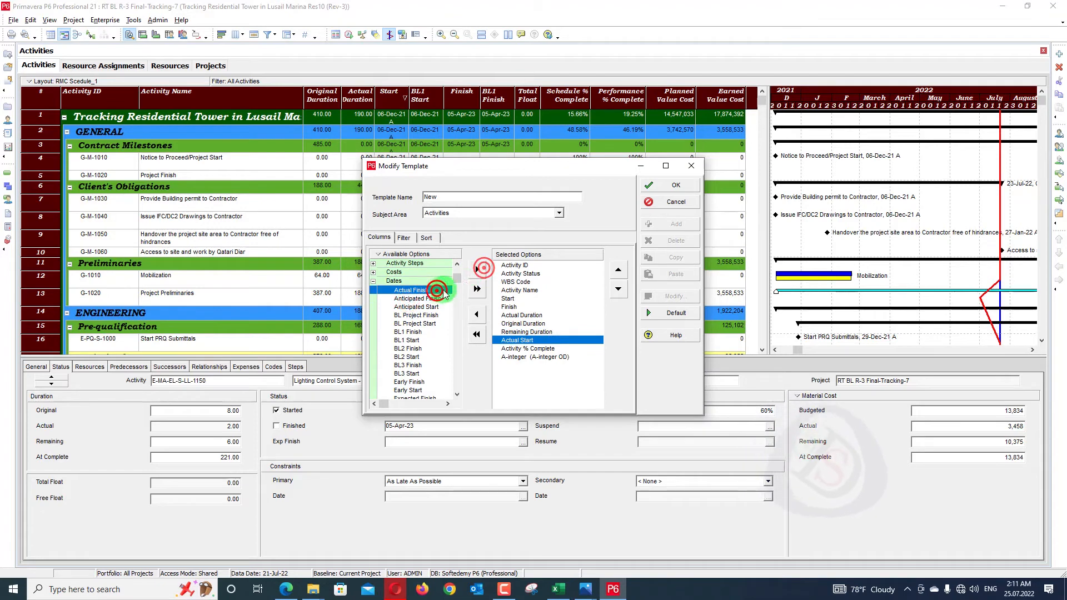
left_click(477, 269)
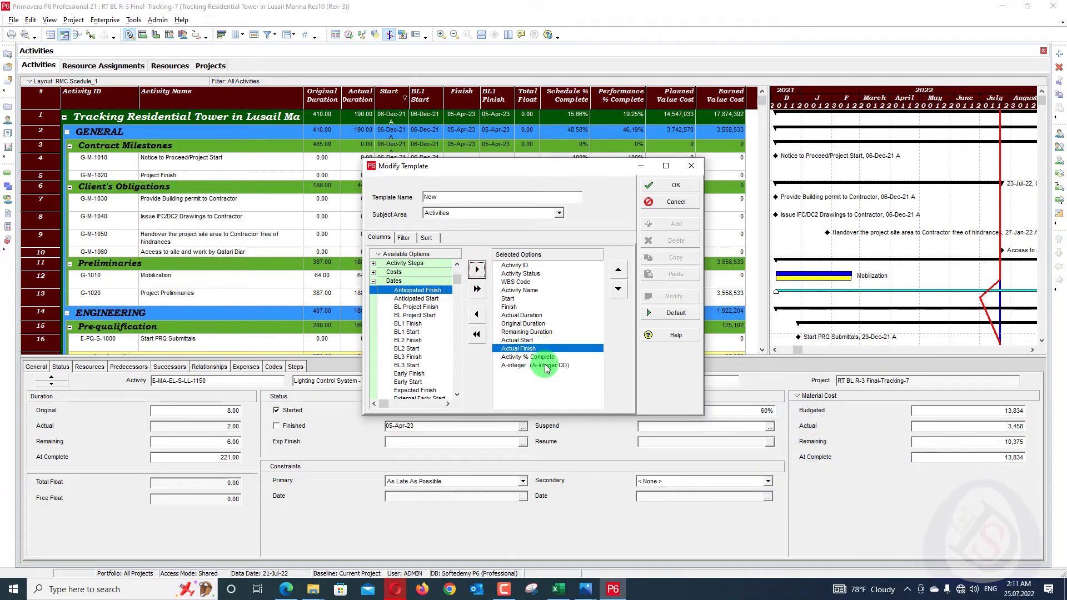
Save the modified template and export the activities to RT BL R-3 Final-Tracking-7-Activities.xlsx on the desktop
left_click(667, 189)
left_click(594, 387)
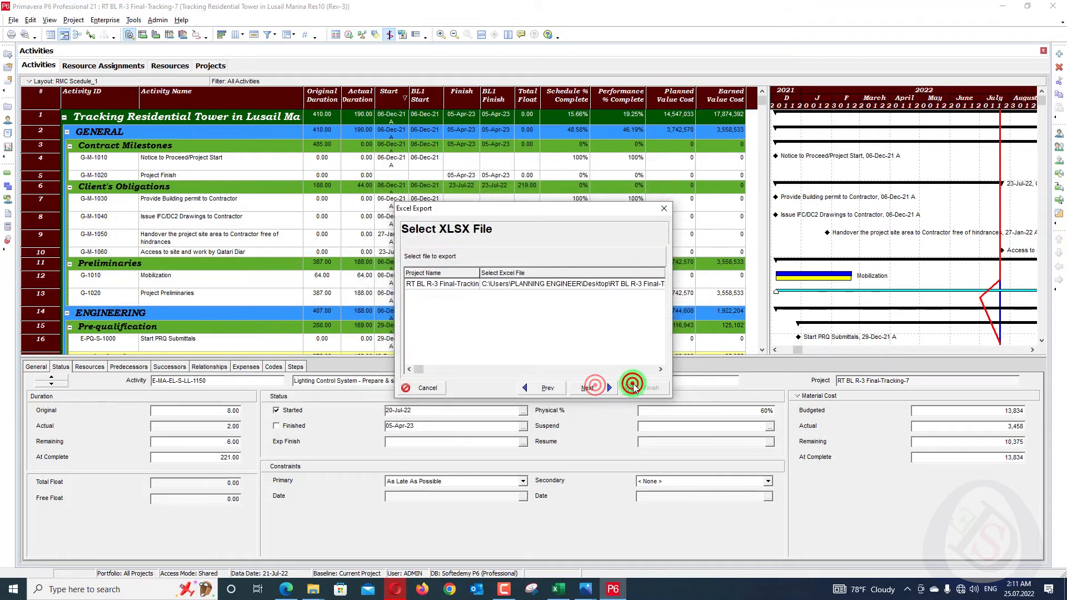
left_click(598, 388)
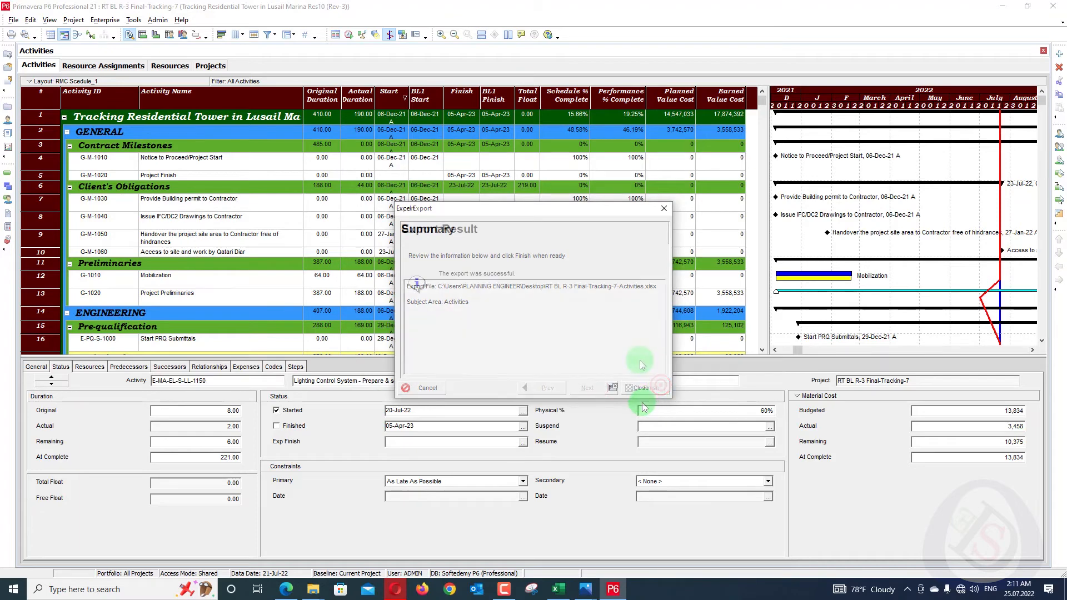
left_click(639, 386)
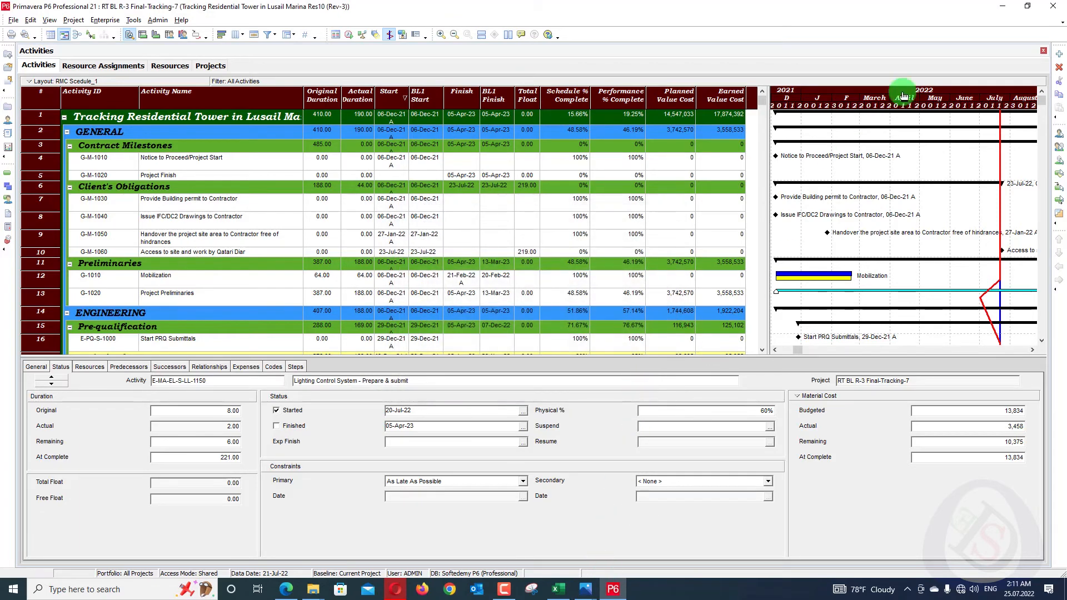
Switch to Excel by opening the exported RT BL R-3 Final-Tracking-7-Activities workbook from the desktop, and maximize its window
left_click(1000, 10)
left_click(893, 9)
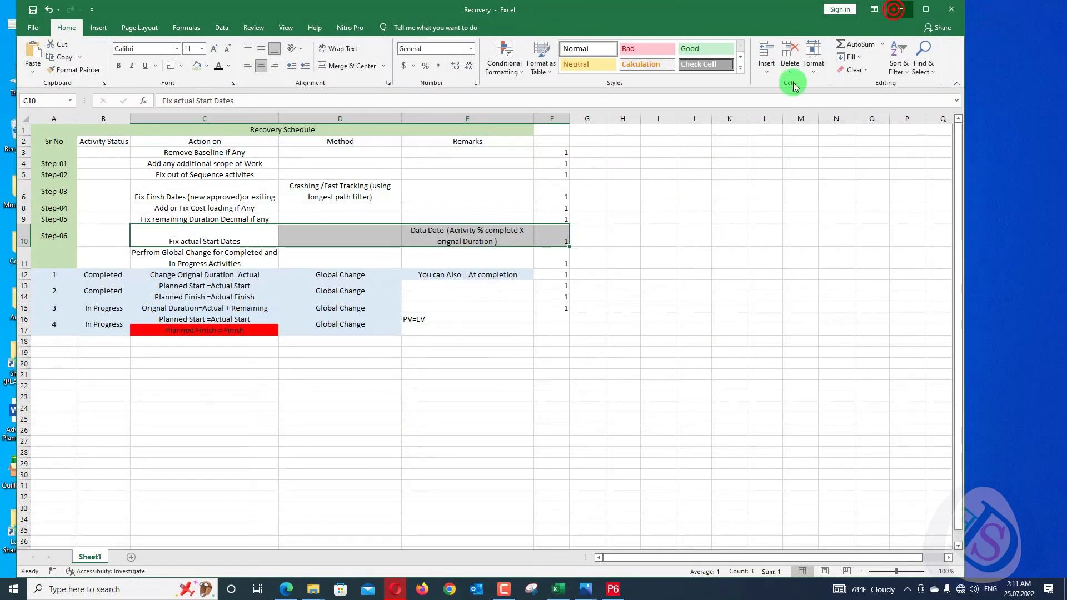
left_click(73, 359)
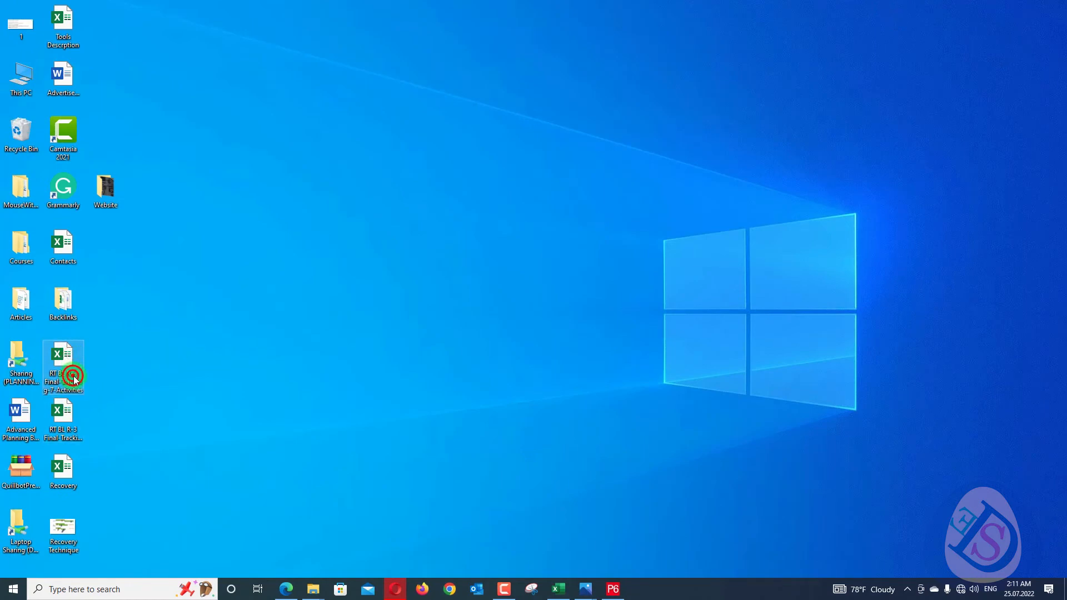
double_click(74, 377)
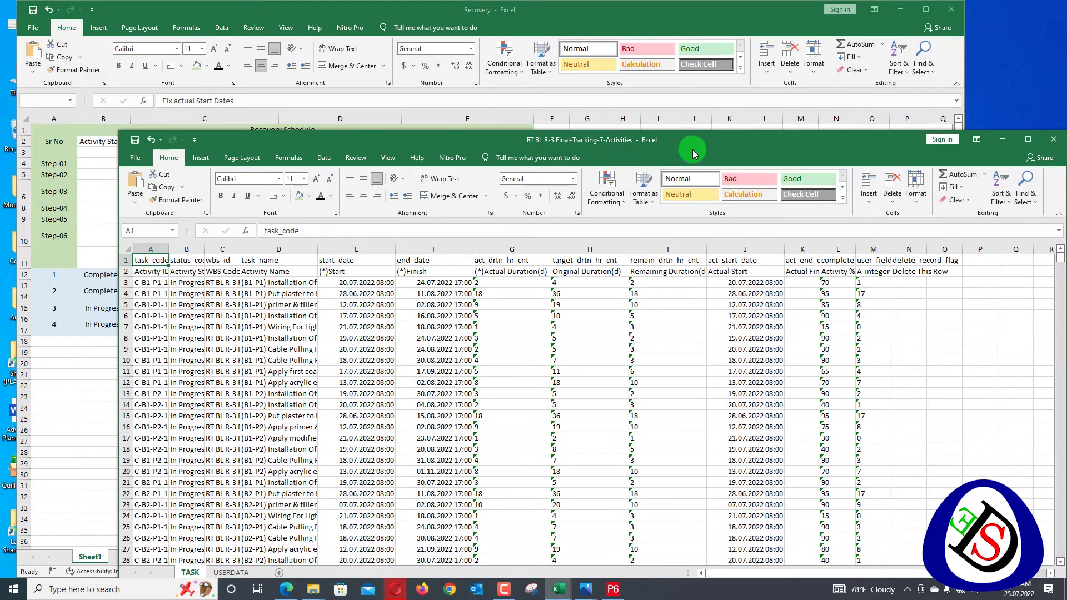
left_click(1028, 139)
left_click(934, 209)
left_click(713, 150)
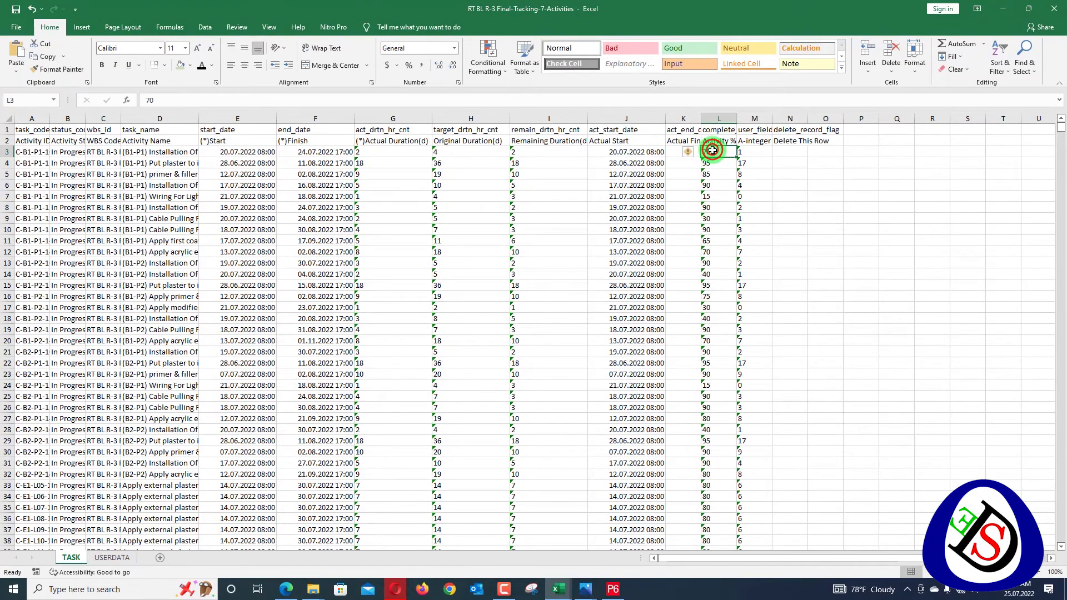
key("ctrl+shift+Down")
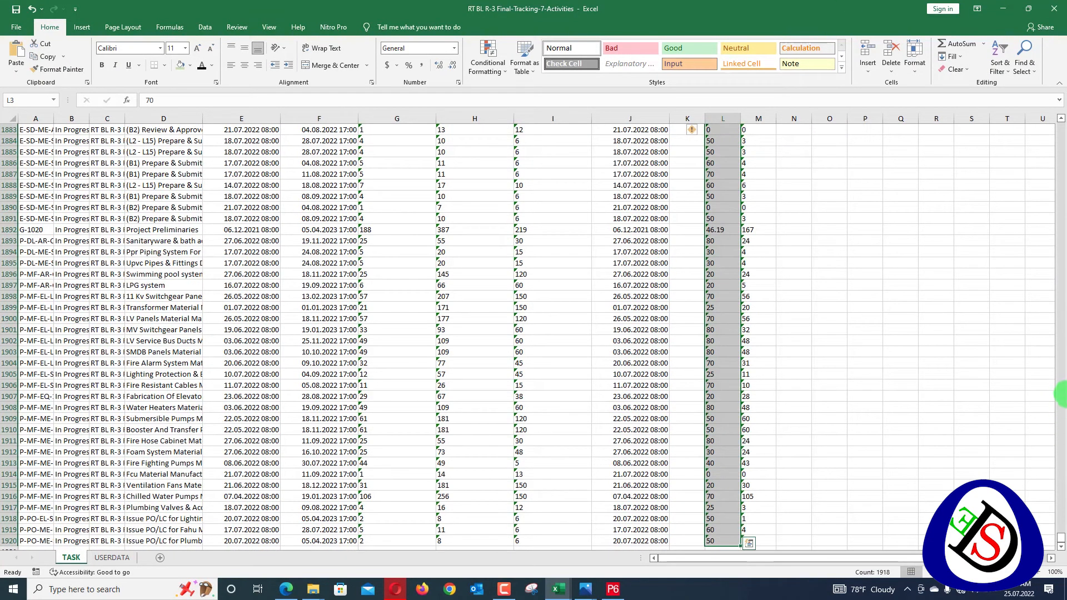
left_click_drag(1061, 536, 1054, 125)
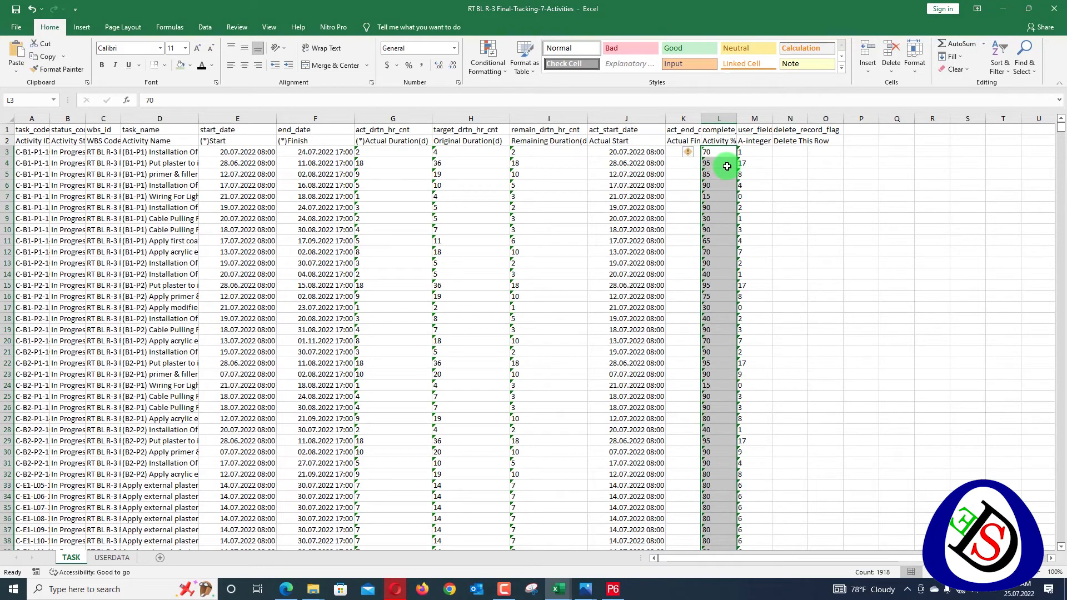
key("ctrl+c")
left_click(848, 151)
left_click(795, 152)
left_click(716, 154)
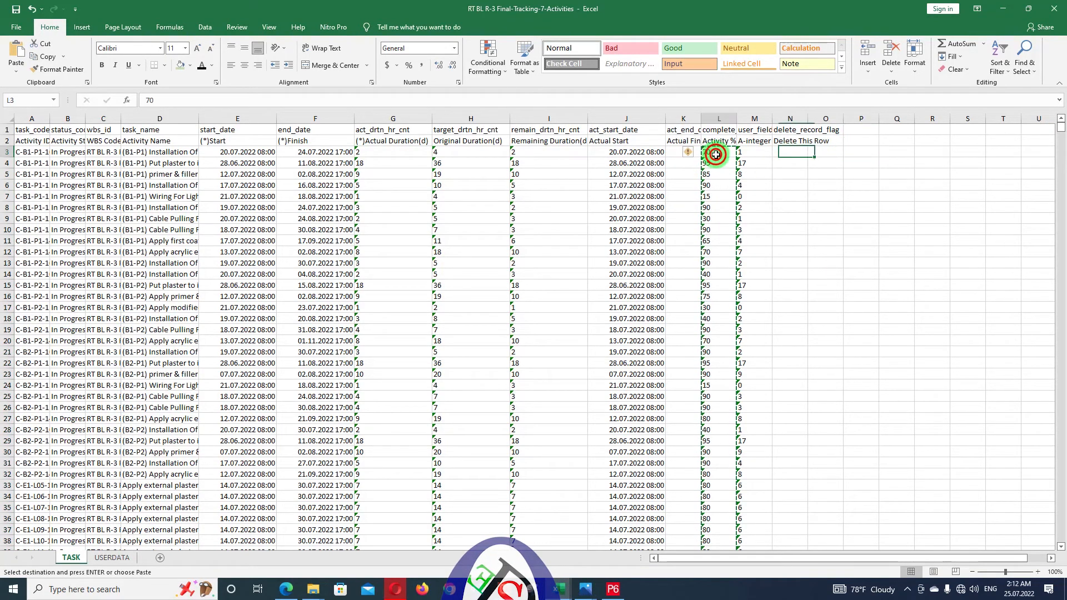
left_click(688, 151)
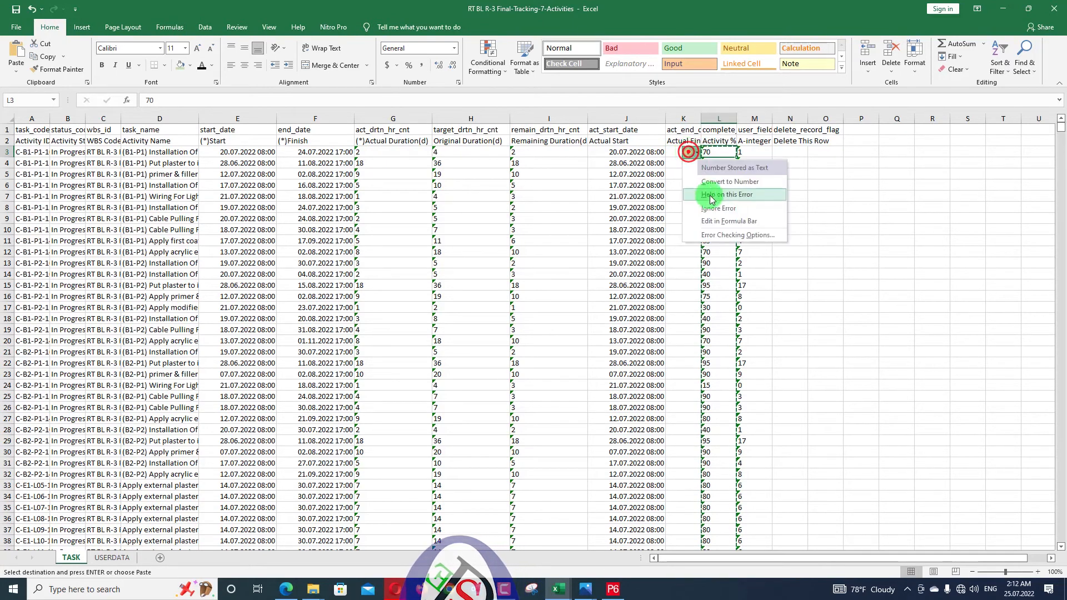
left_click(720, 183)
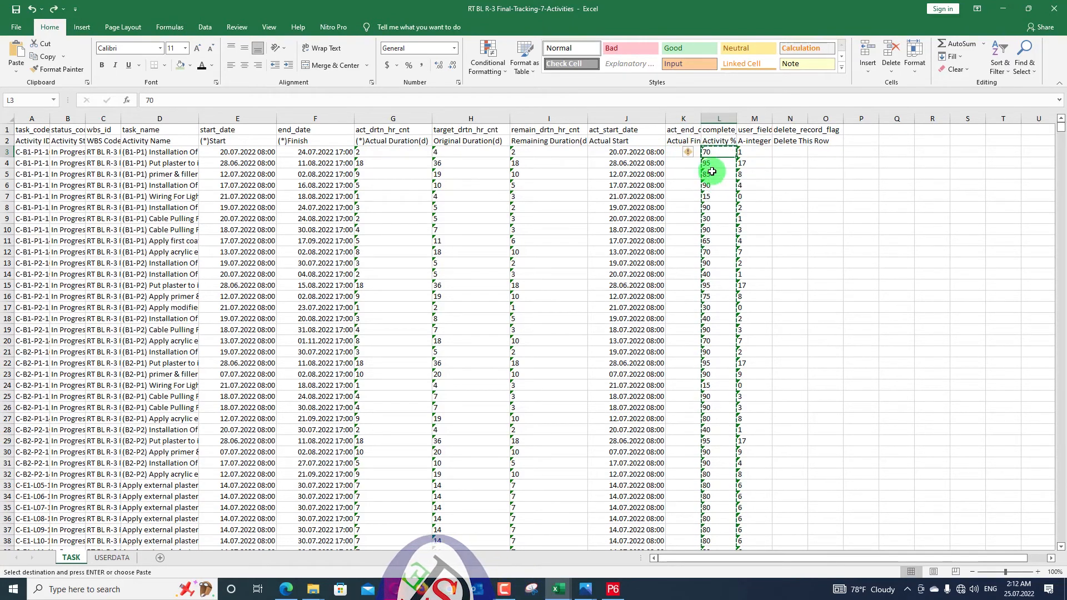
left_click(707, 152)
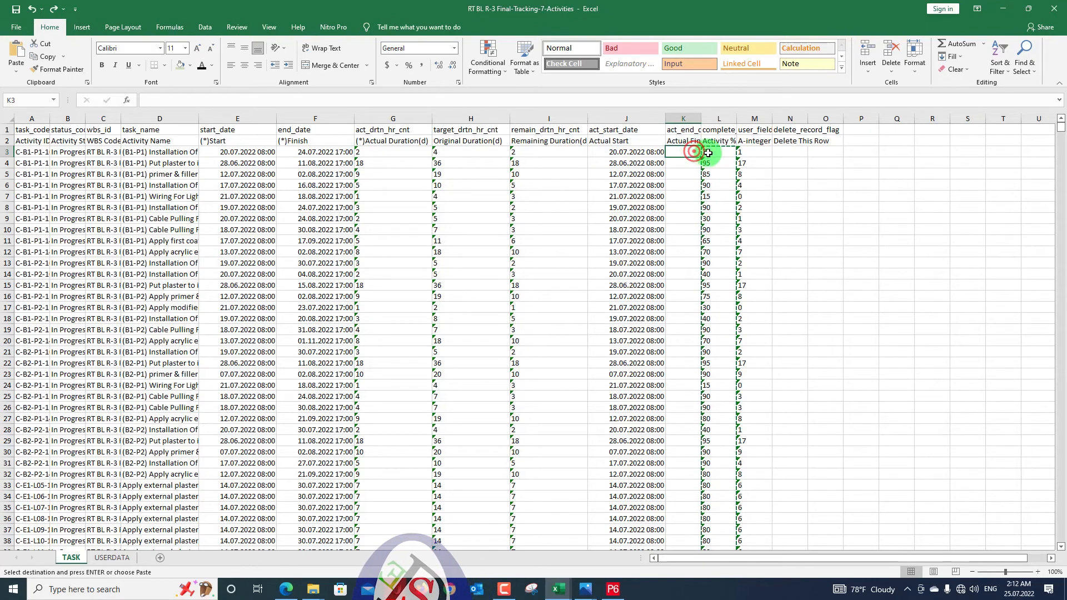
key("Escape")
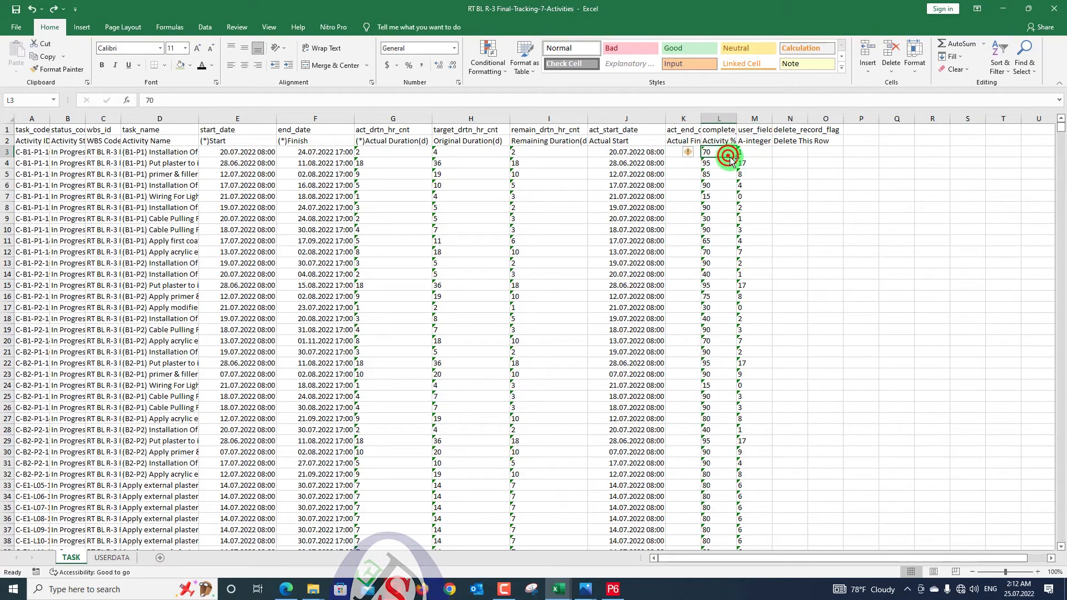
key("ctrl+shift+Down")
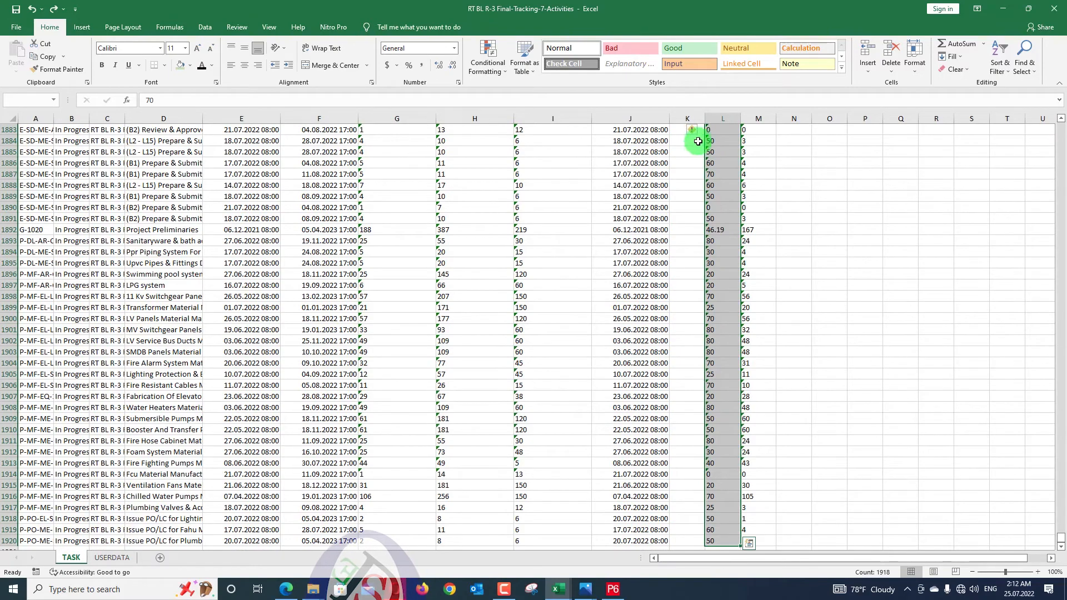
left_click(697, 128)
scroll(722, 143, "up", 20)
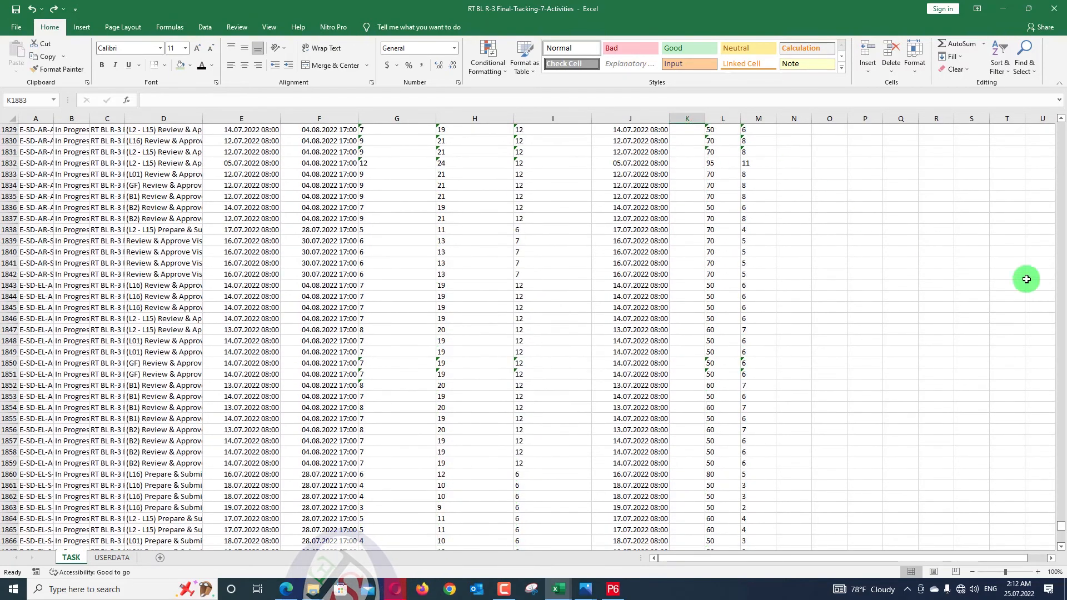
left_click_drag(1056, 512, 1044, 121)
left_click(821, 162)
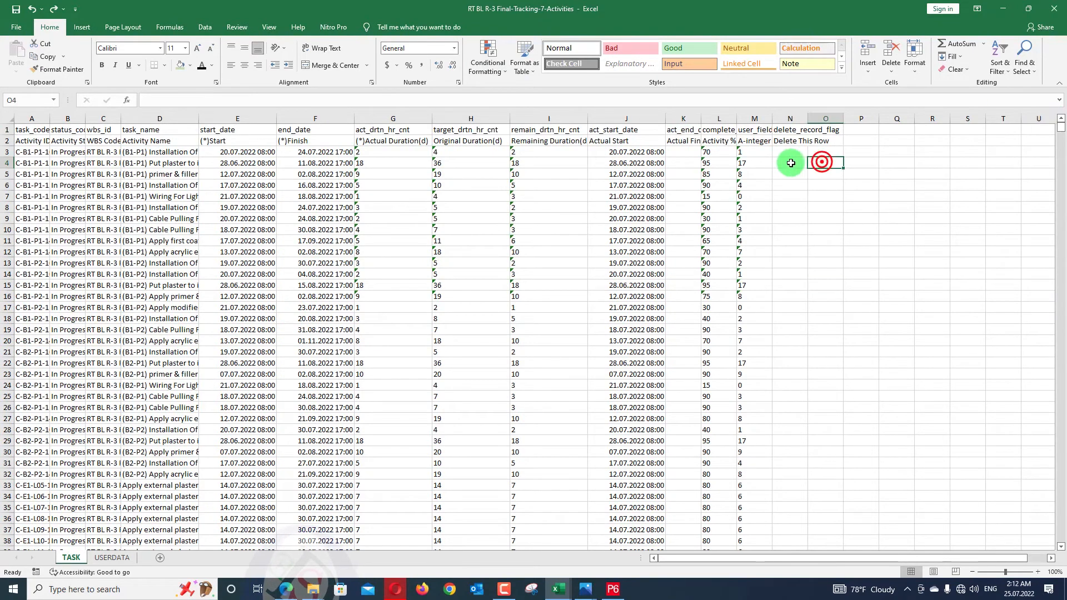
Convert all the Activity % values in column L, from L3 to the last row, from text to numbers
left_click(721, 152)
key("ctrl+shift+Down")
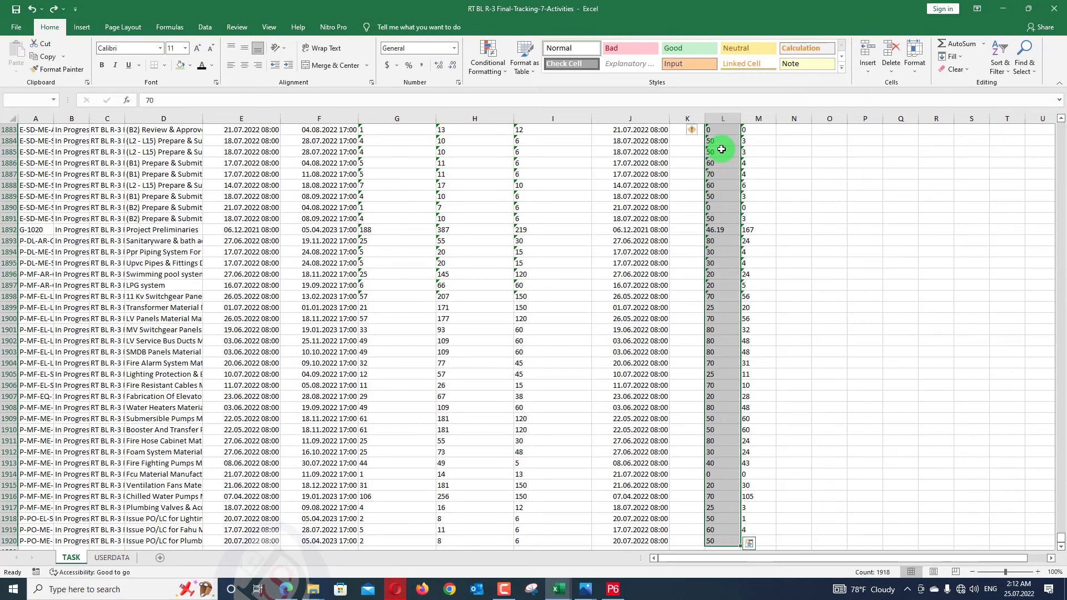
left_click(693, 131)
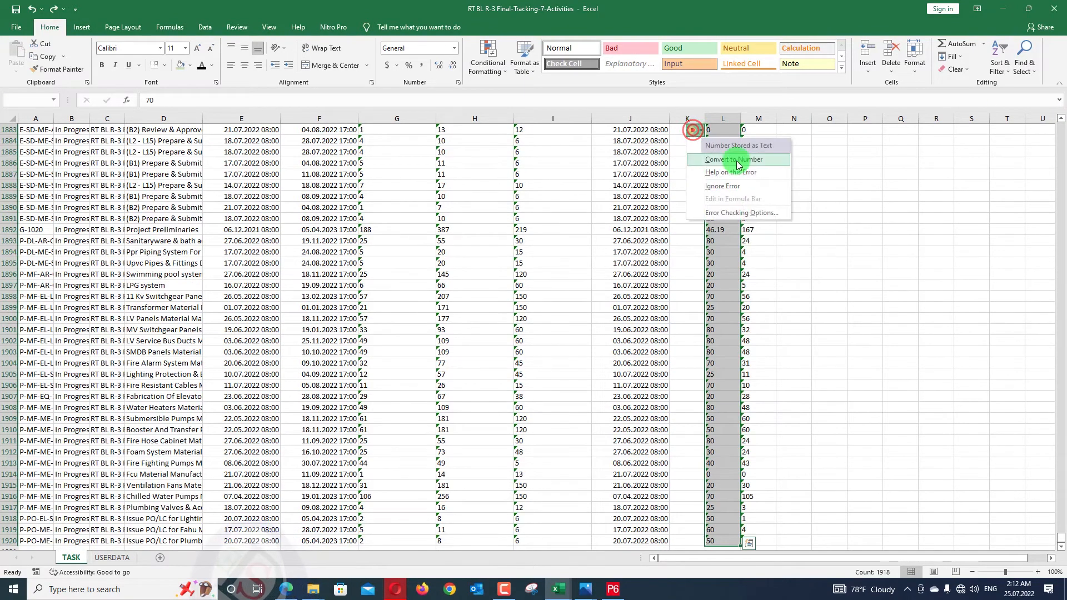
left_click(737, 160)
left_click_drag(1062, 542, 1060, 107)
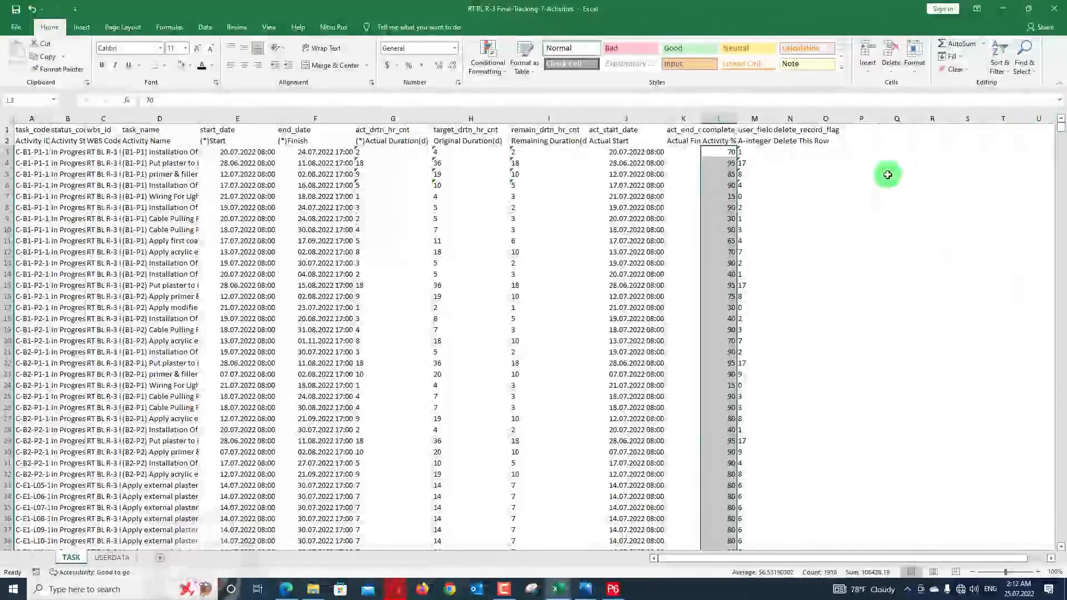
left_click(887, 175)
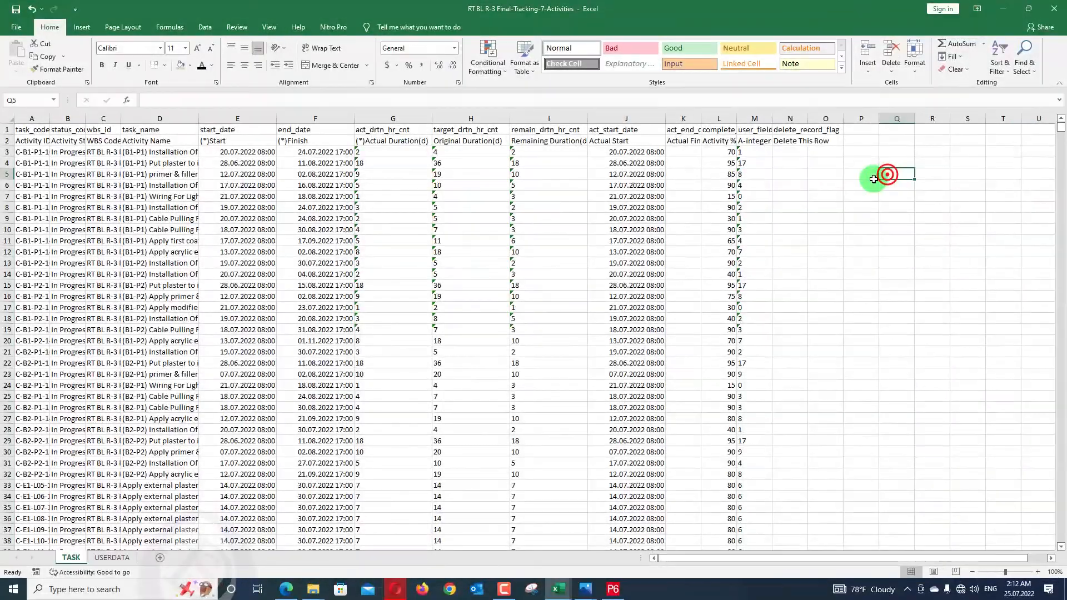
Calculate the completion fraction in P3 with =L3/100, fill it down to the last row, and head the column AC%
left_click(858, 151)
type("=")
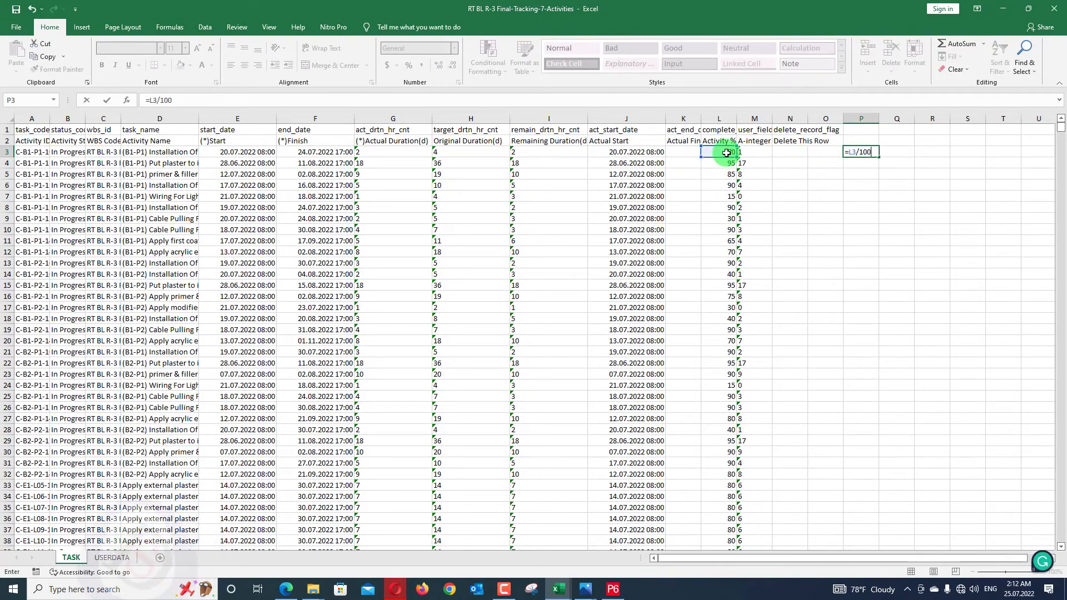
type("/100")
key("Return")
left_click(873, 155)
double_click(878, 157)
left_click(866, 139)
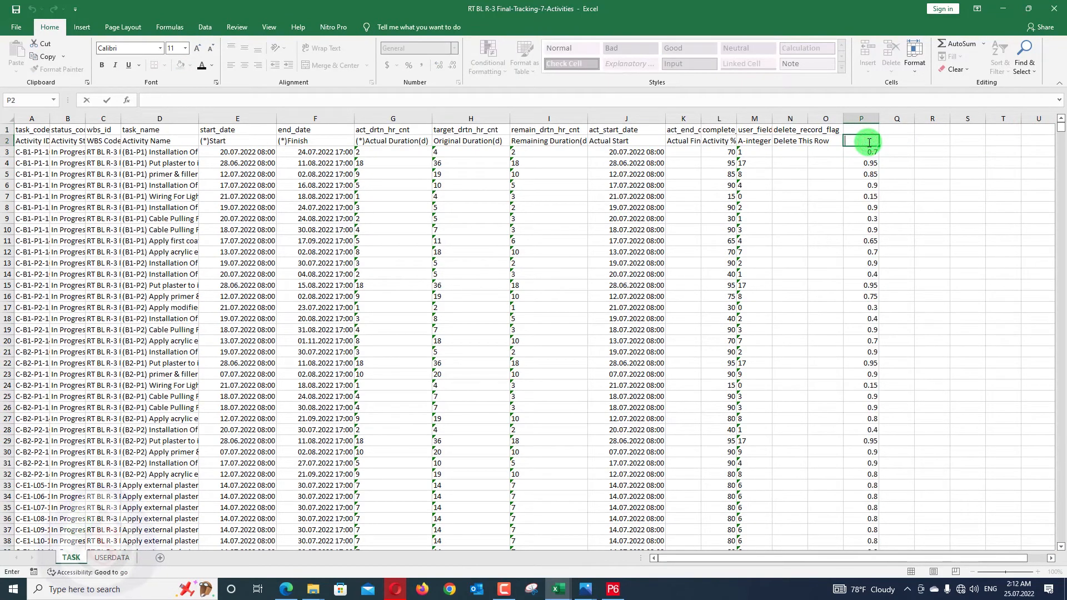
type("AC%")
left_click(956, 163)
Add a column headed 1/AC in Q2, enter =1/P3 in Q3, and fill the formula down to the last row
left_click(899, 140)
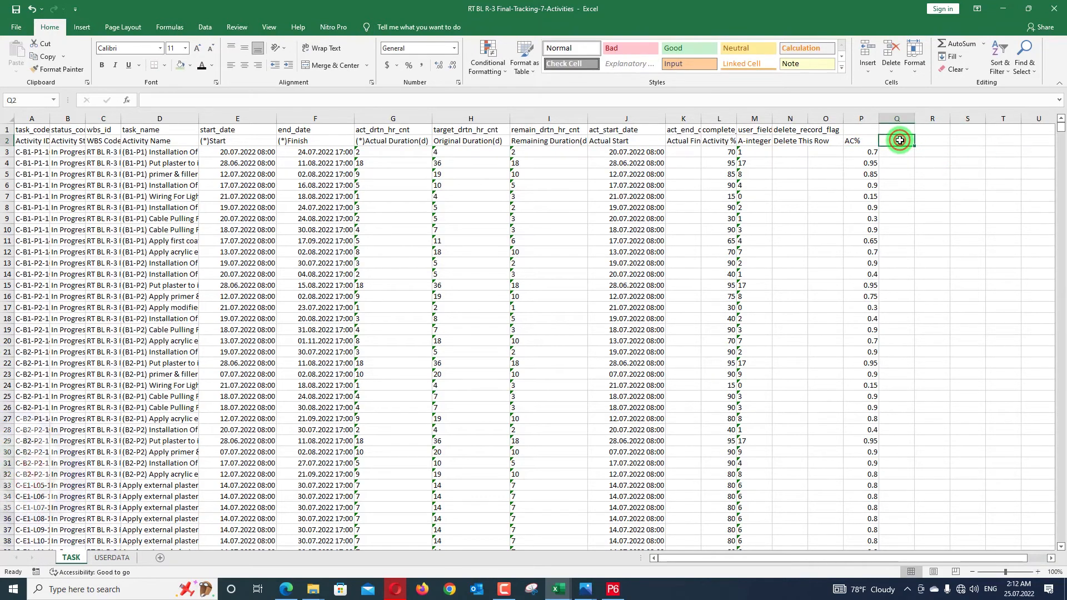
type("AC")
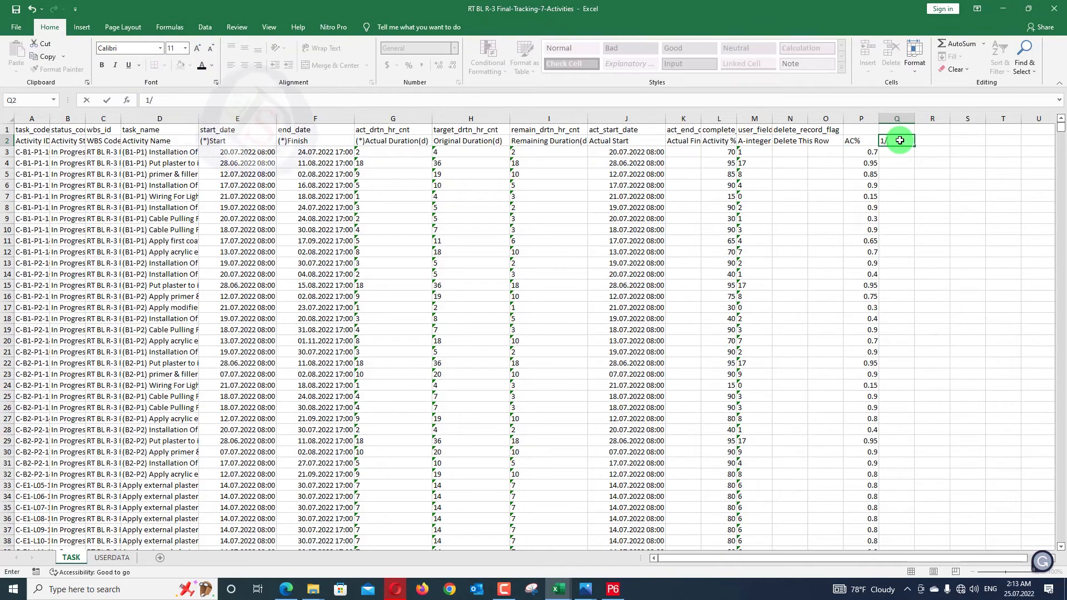
type("A/")
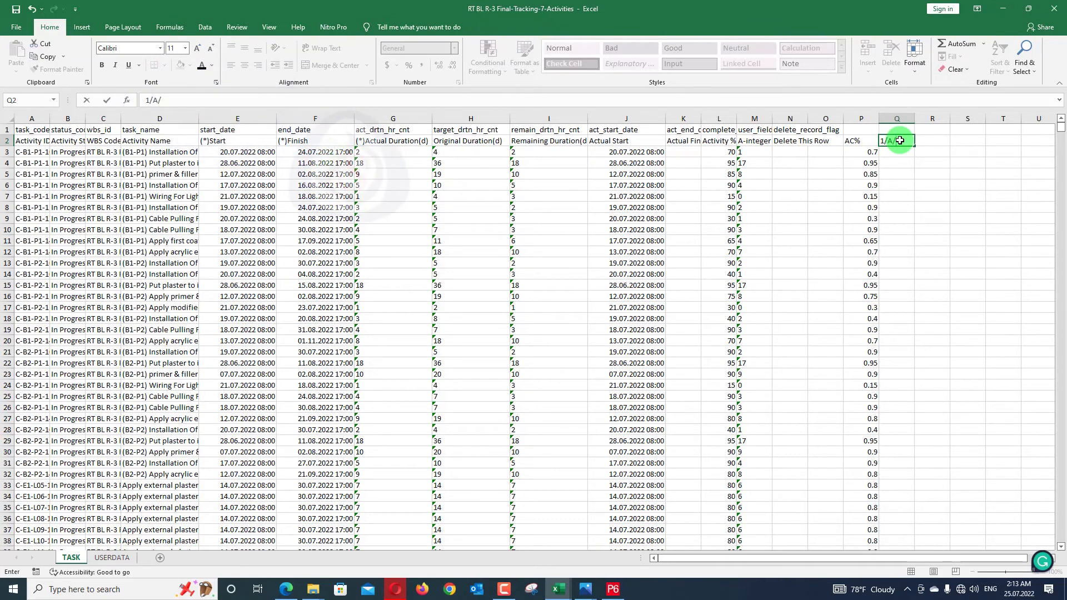
key("Return")
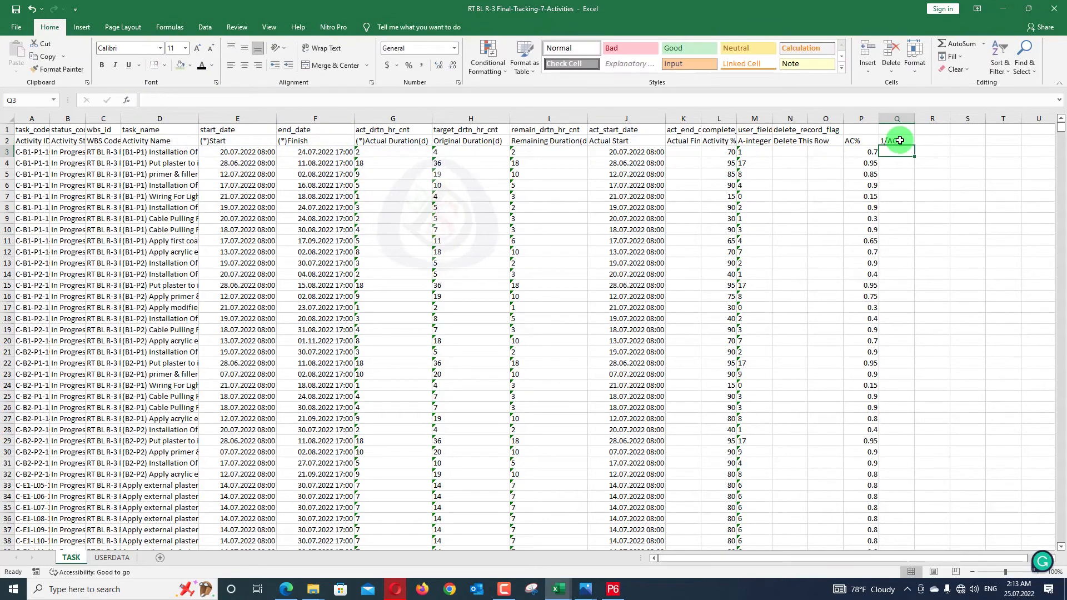
type("=")
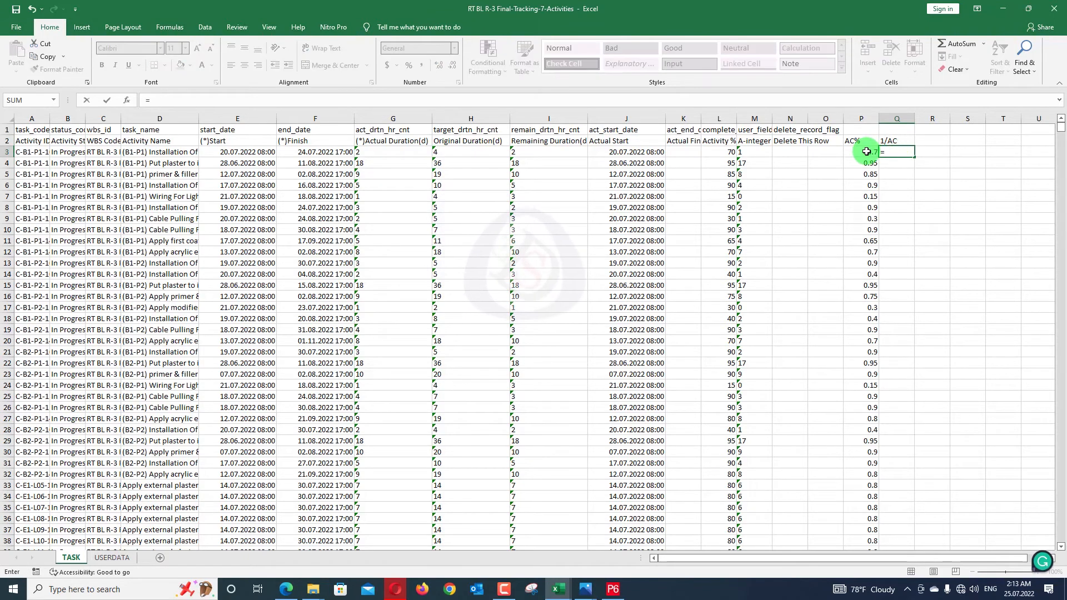
type("1/")
left_click(866, 151)
key("Return")
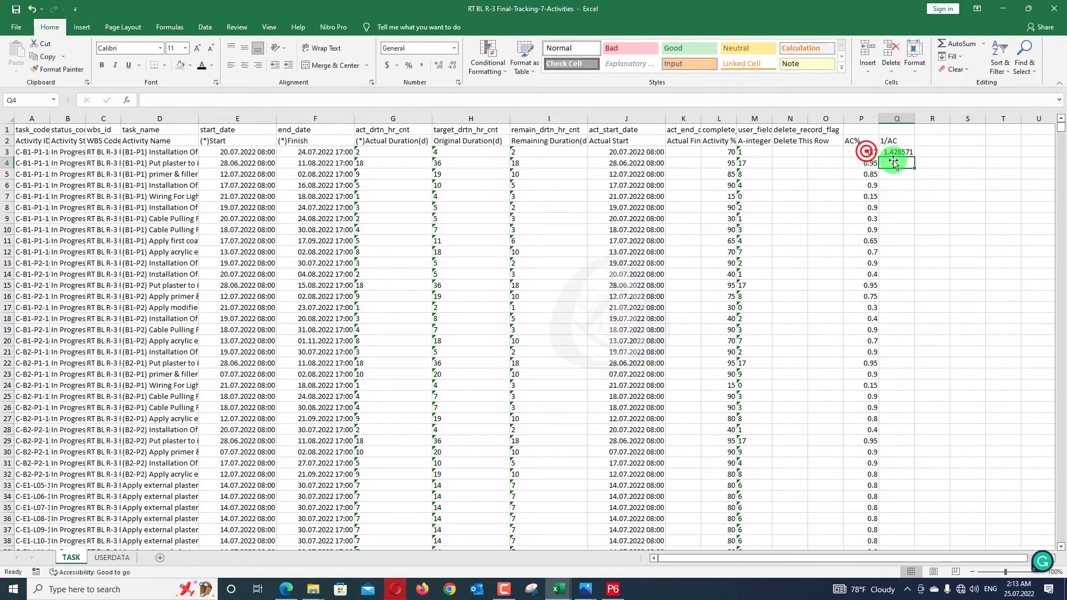
left_click(895, 152)
double_click(914, 157)
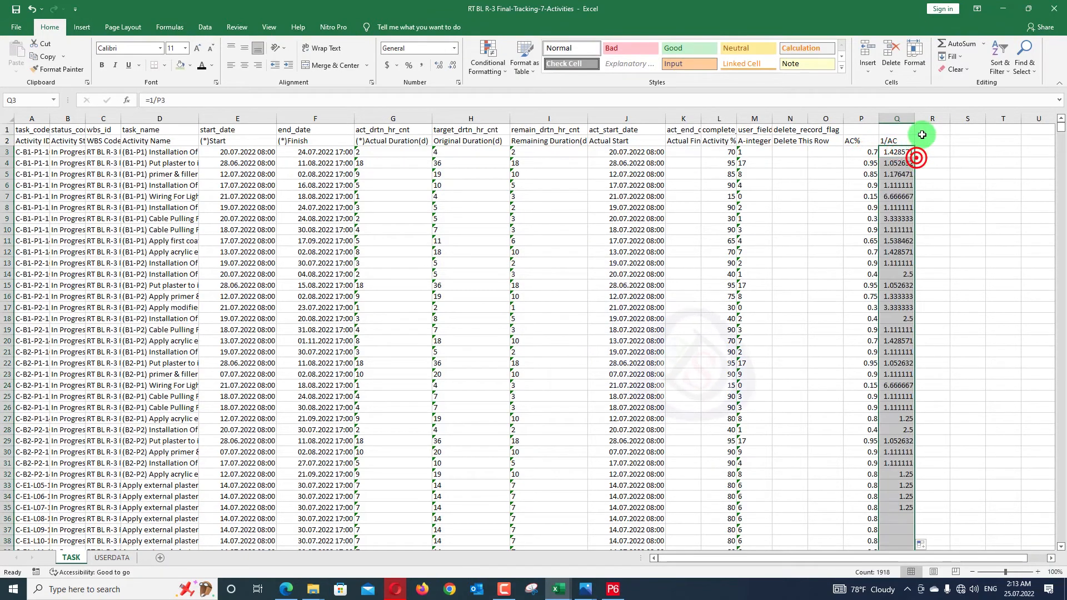
Add a column headed (1/AC)-1 in R2, enter =Q3-1 in R3, and fill the formula down to the last row
left_click(921, 139)
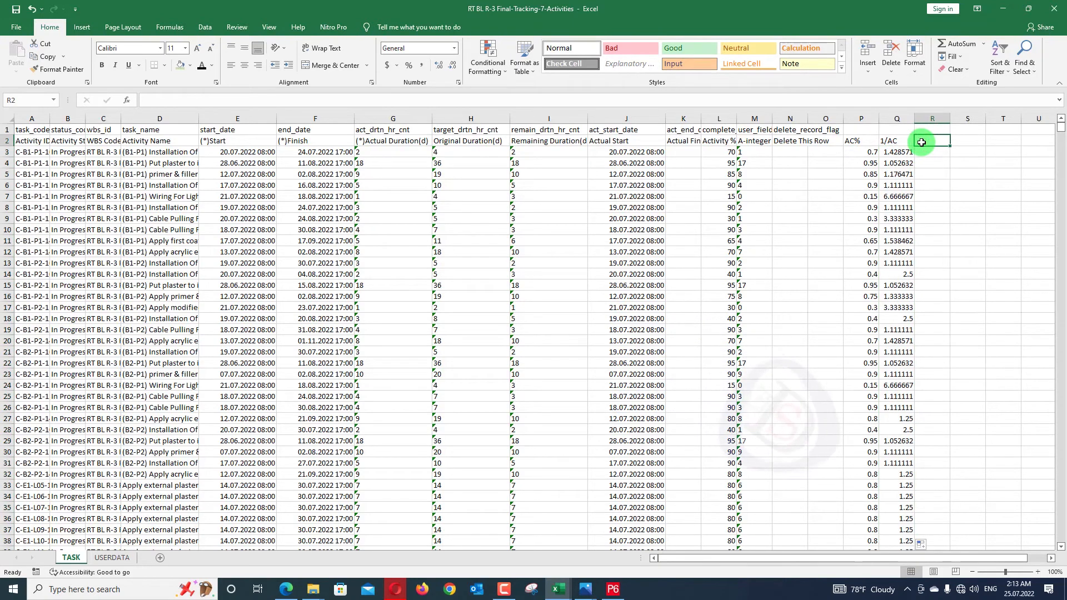
type("1AC)")
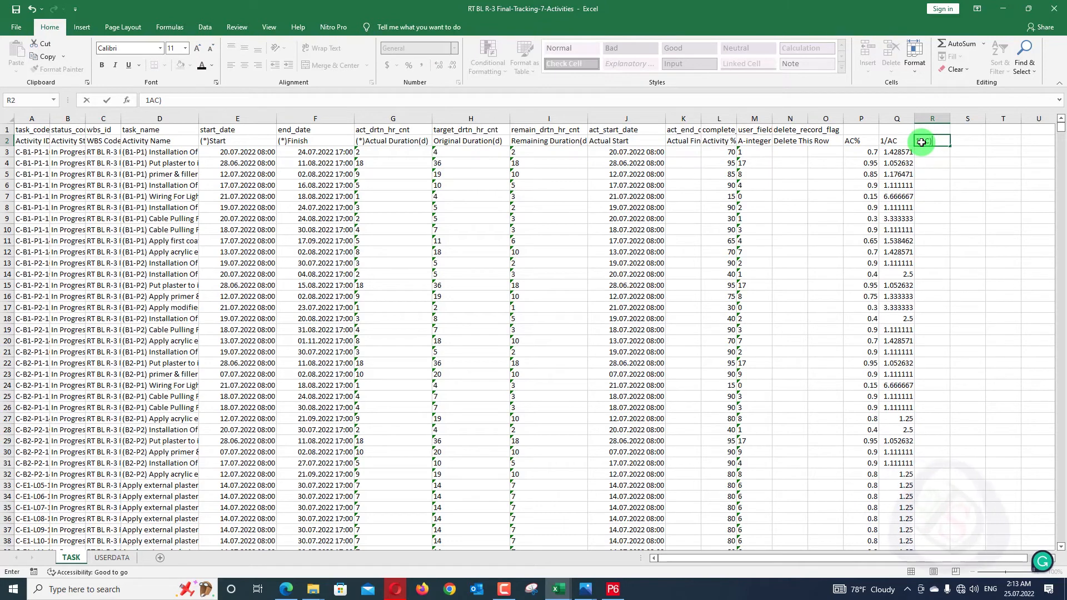
left_click(921, 141)
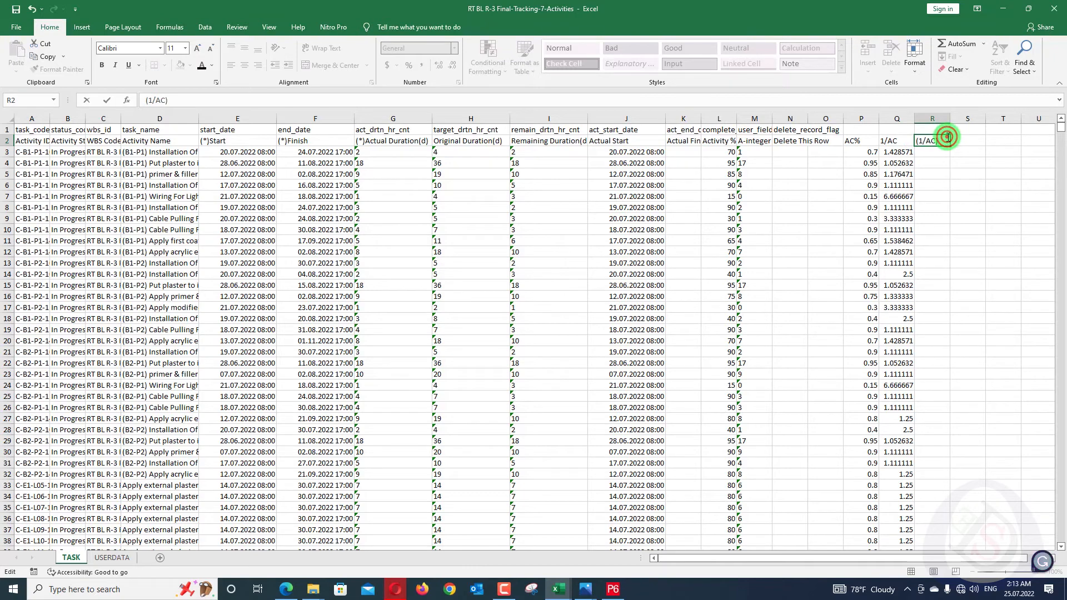
key("Return")
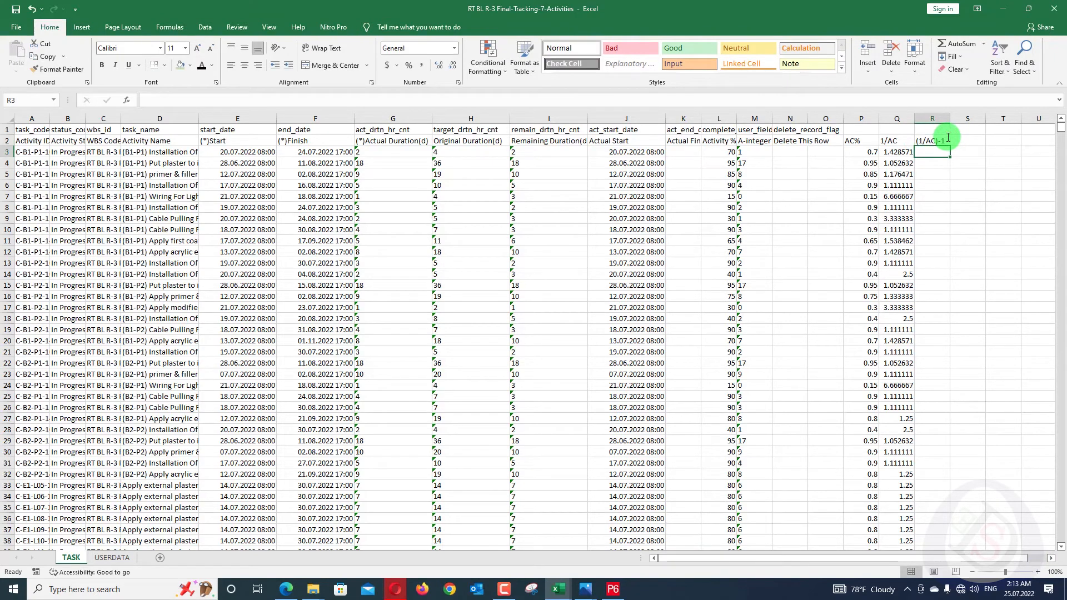
left_click(933, 156)
type("=")
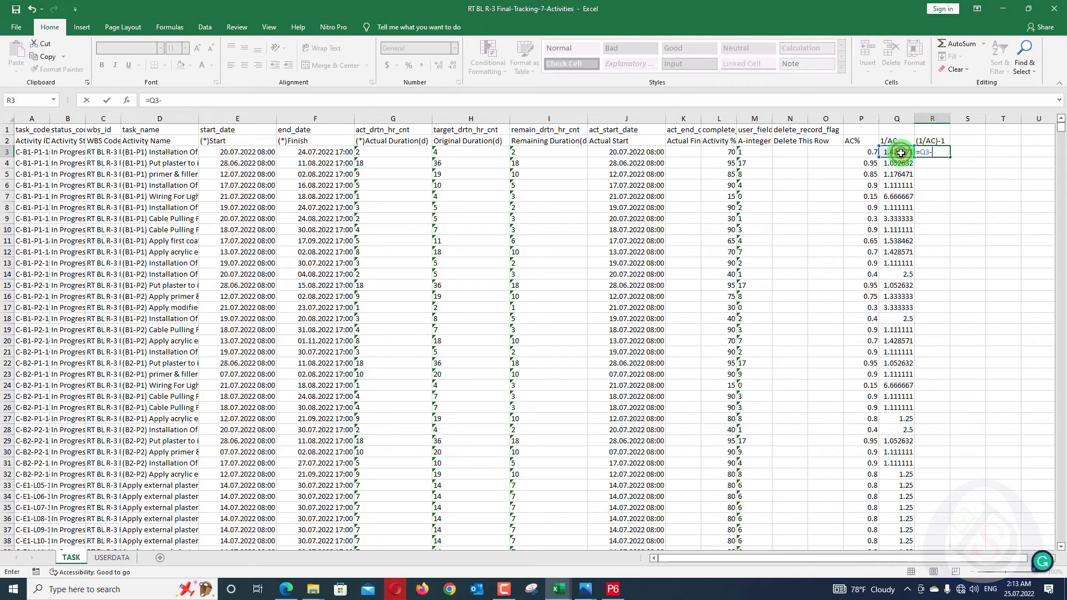
type("-1")
left_click(942, 161)
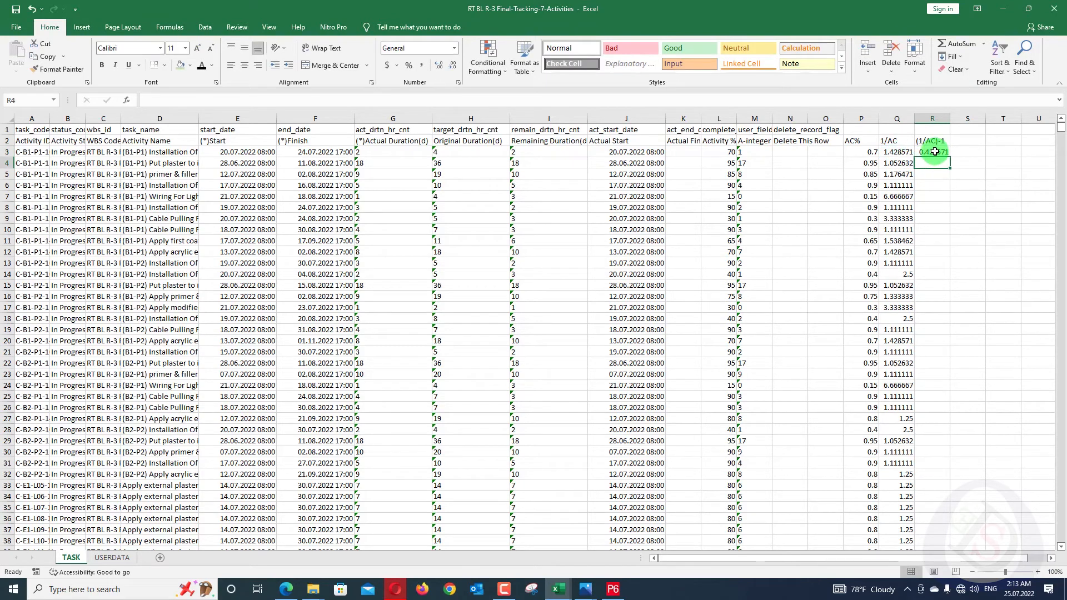
double_click(950, 157)
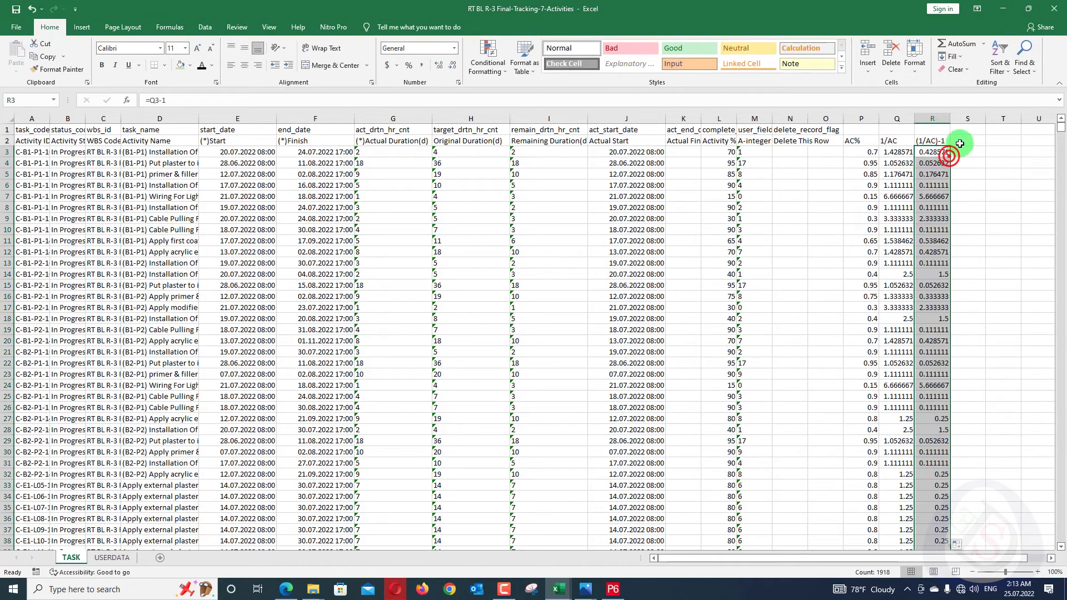
Enter the header RD/(1/AC-1) in cell S2 for the next calculation column
left_click(961, 138)
double_click(961, 139)
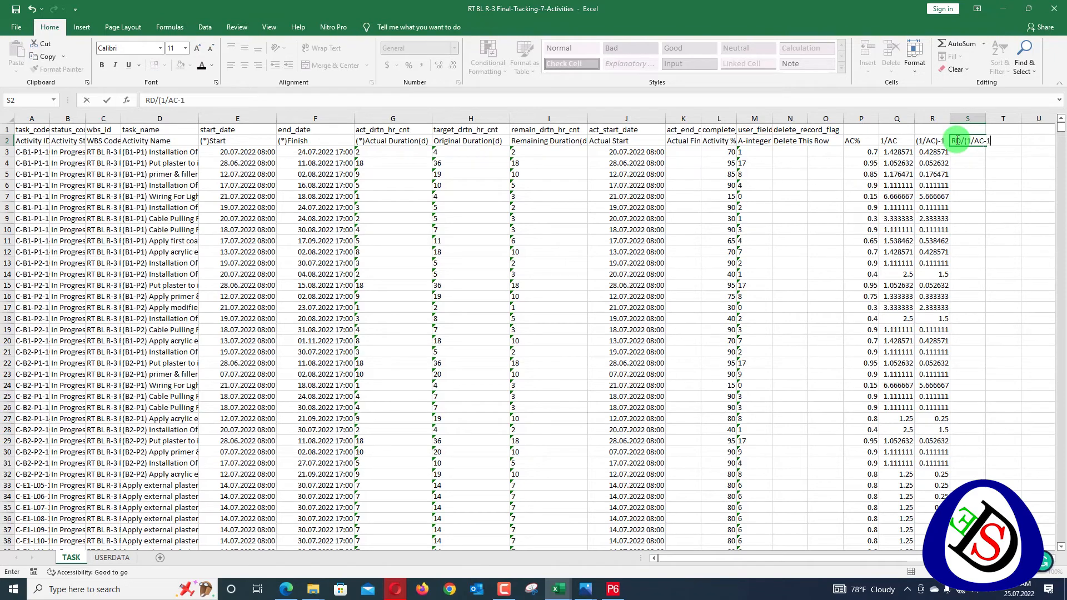
key("Return")
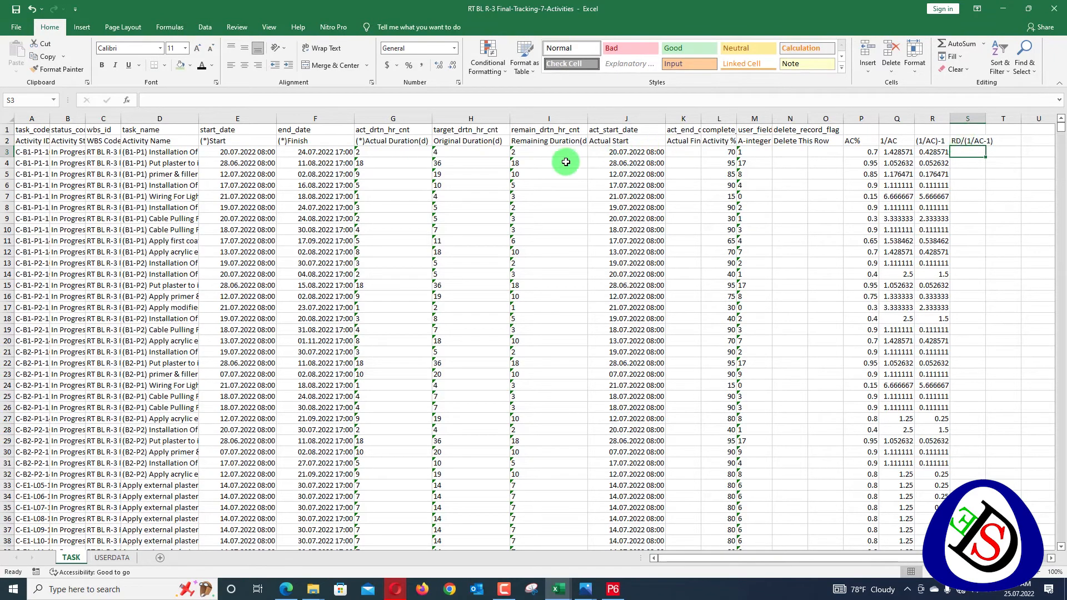
Convert the text values in the Remaining Duration column to numbers, from I3 down to the last row
left_click_drag(558, 150, 557, 160)
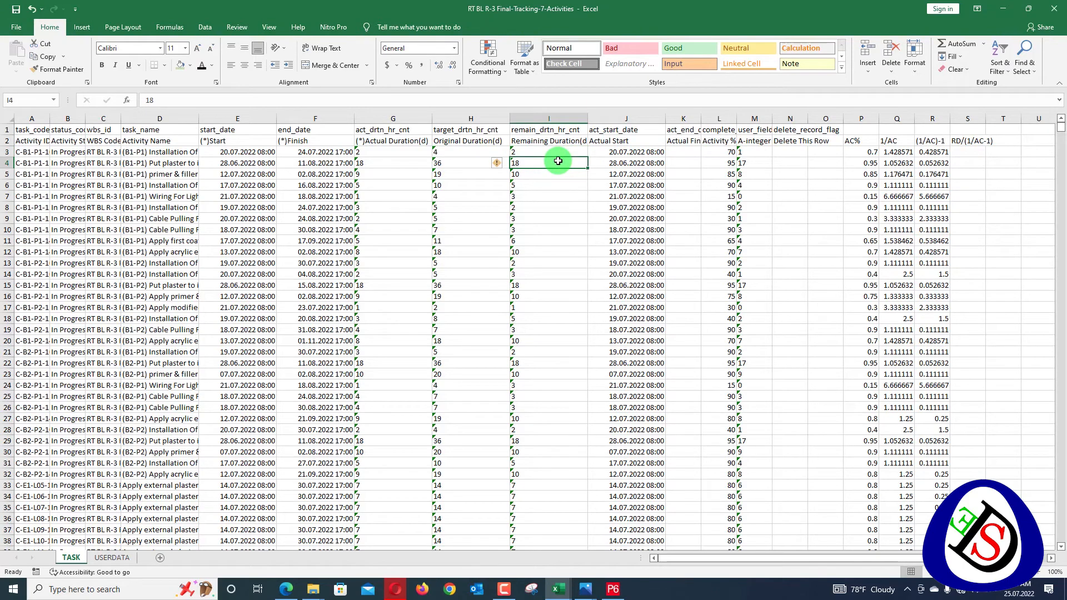
key("ctrl+shift+Down")
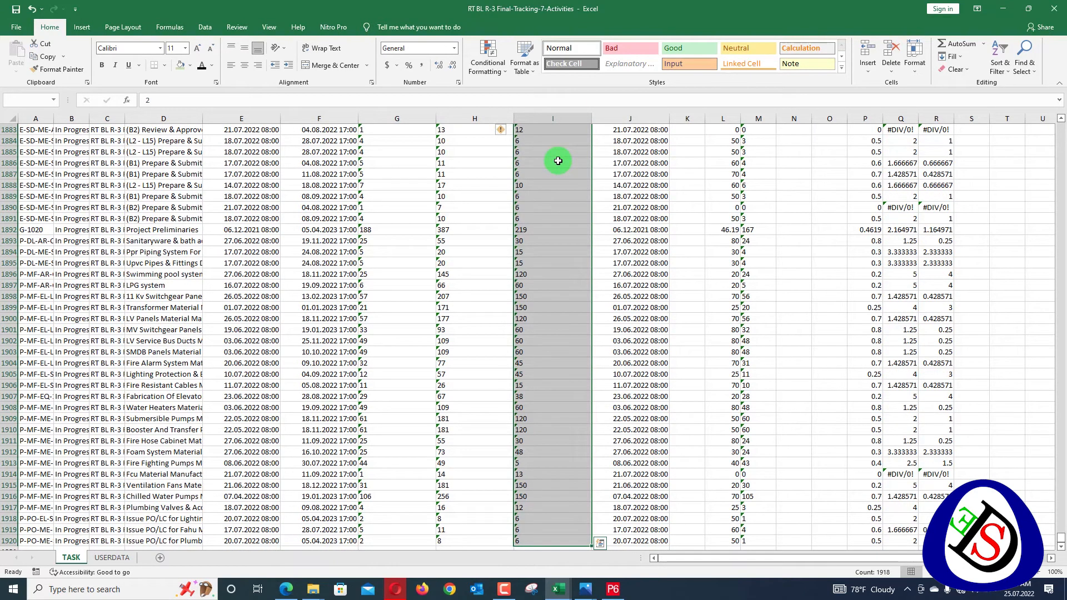
left_click(503, 131)
left_click(534, 160)
left_click_drag(1061, 538, 1050, 105)
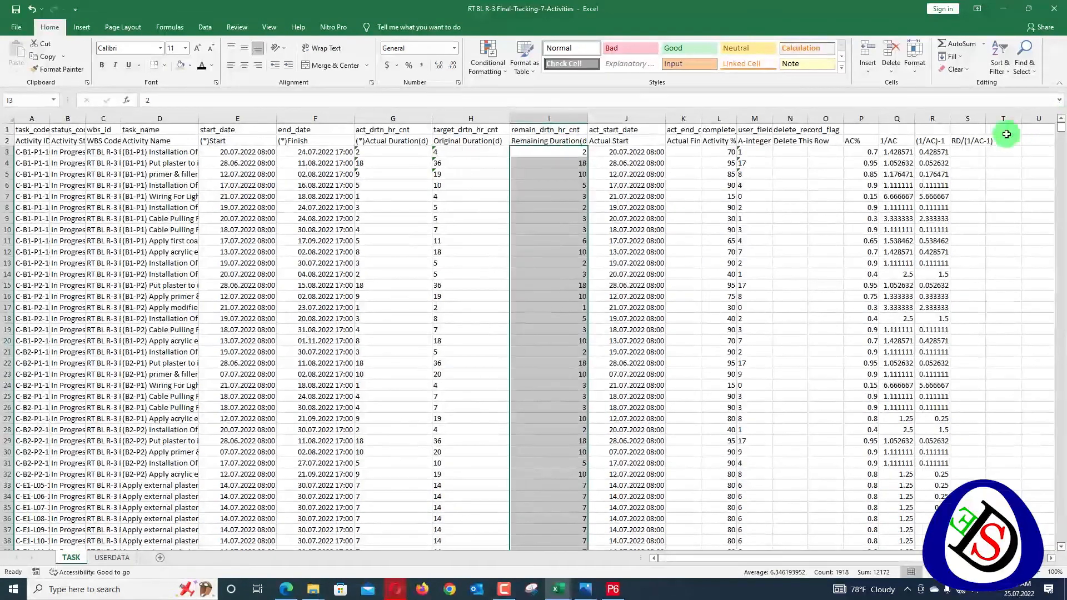
Enter =I3/R3 in S3 and fill the formula down to the last row of the RD/(1/AC-1) column
left_click(973, 150)
type("=")
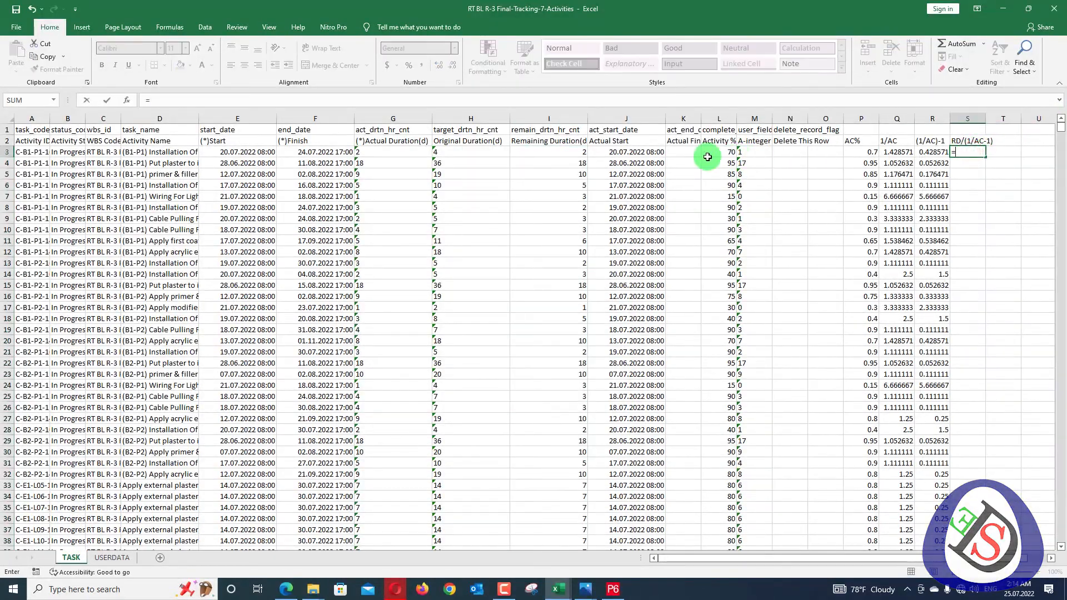
left_click(578, 154)
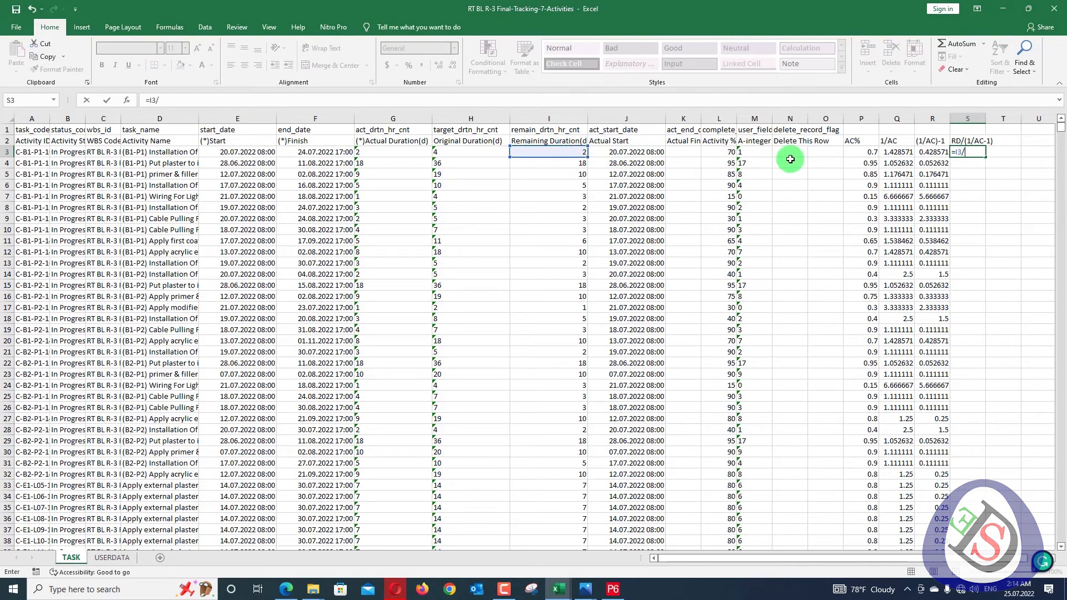
key("Return")
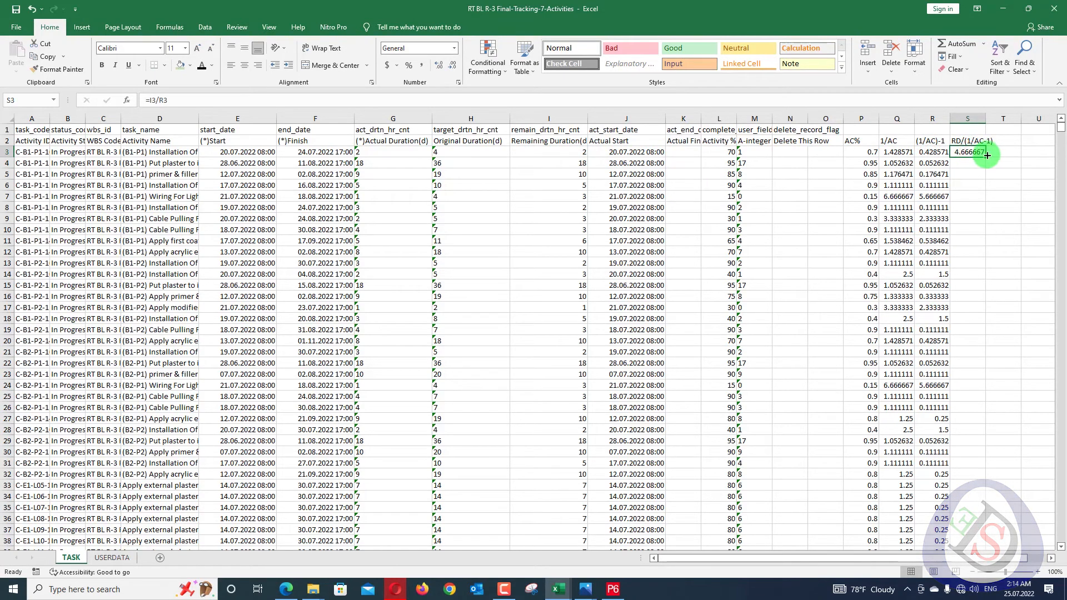
double_click(987, 155)
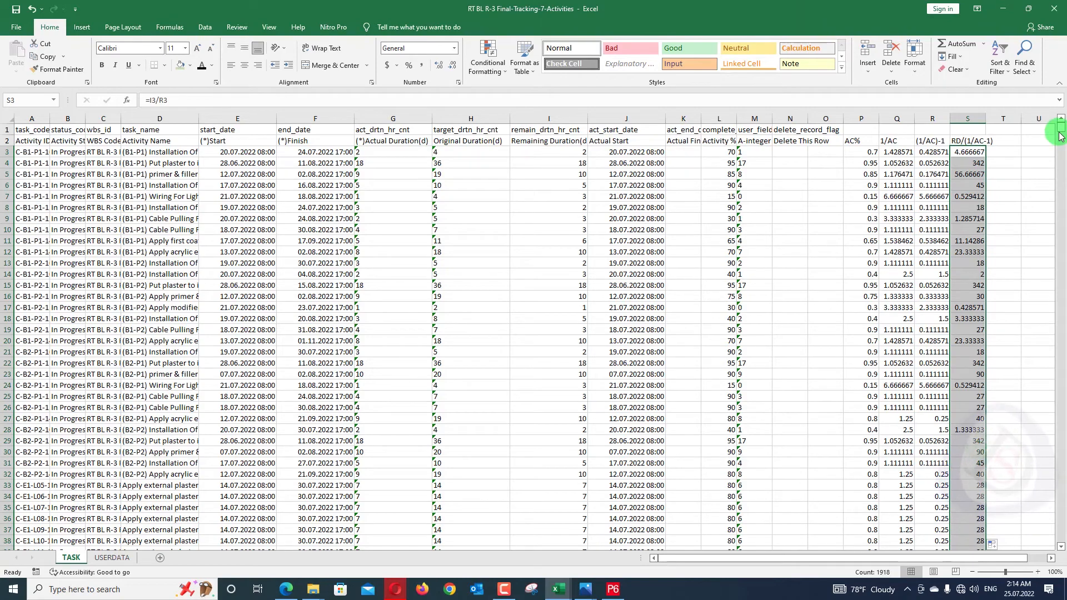
mouse_move(1061, 130)
left_mouse_down()
mouse_move(1061, 541)
mouse_move(1061, 125)
left_mouse_up()
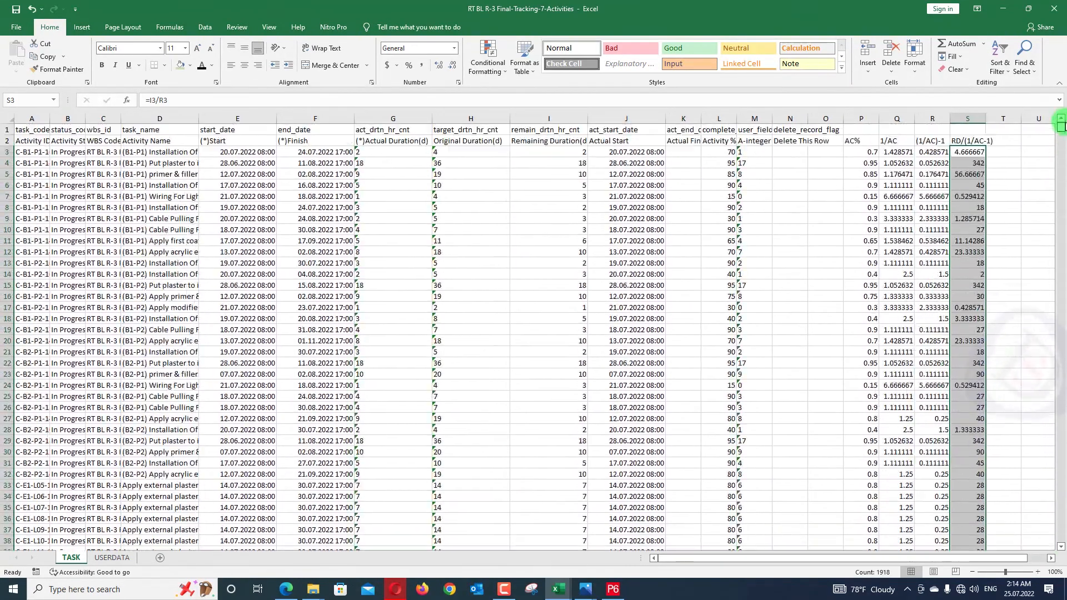
Copy the RD/(1/AC-1) results and paste them as values into the A-integer column starting at M3
key("ctrl+c")
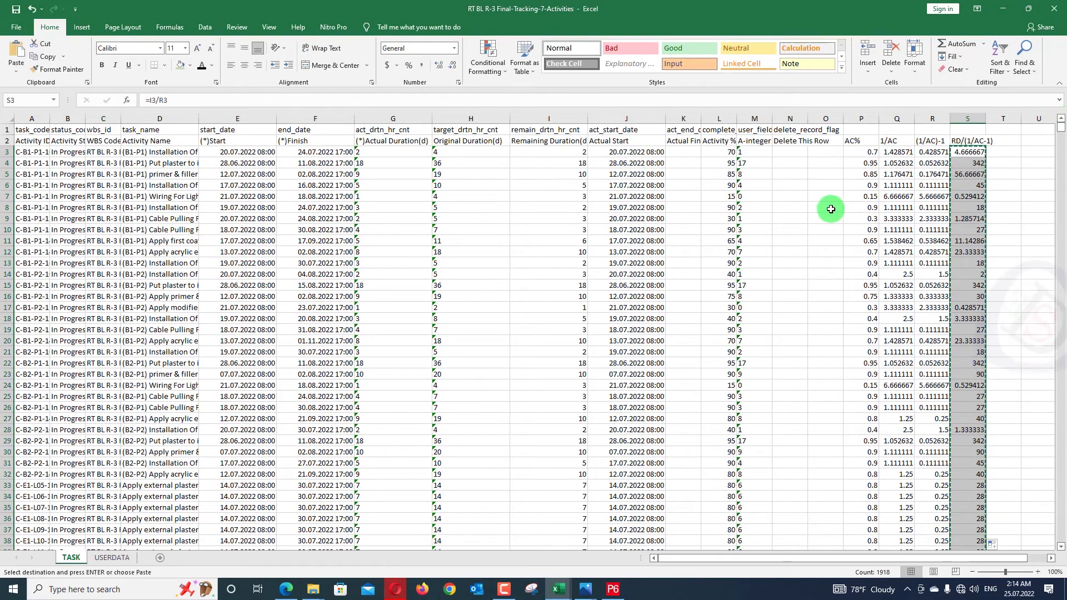
left_click(757, 149)
right_click(757, 149)
left_click(800, 217)
left_click(1038, 217)
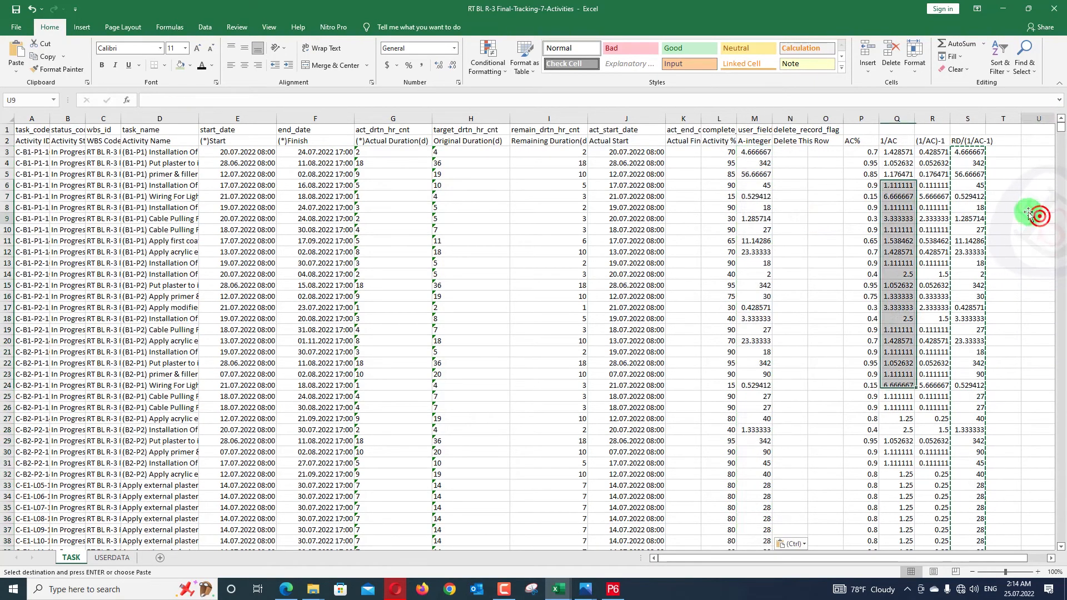
Delete the helper calculation columns P through S
left_click_drag(367, 119, 484, 119)
right_click(484, 119)
left_click(527, 230)
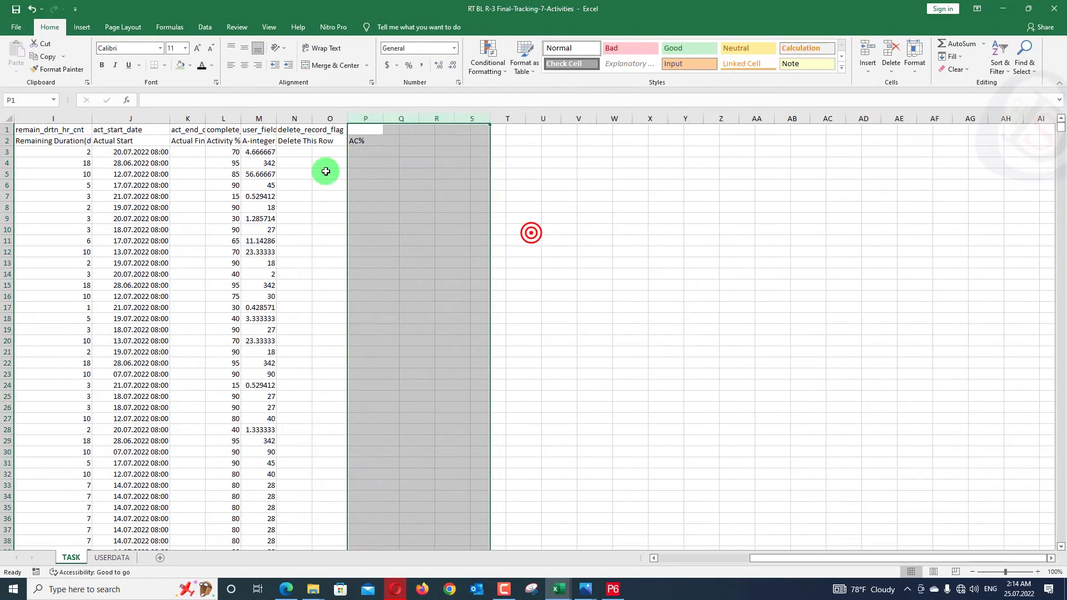
Set the number format of the A-integer column M to Text
left_click(262, 120)
right_click(262, 120)
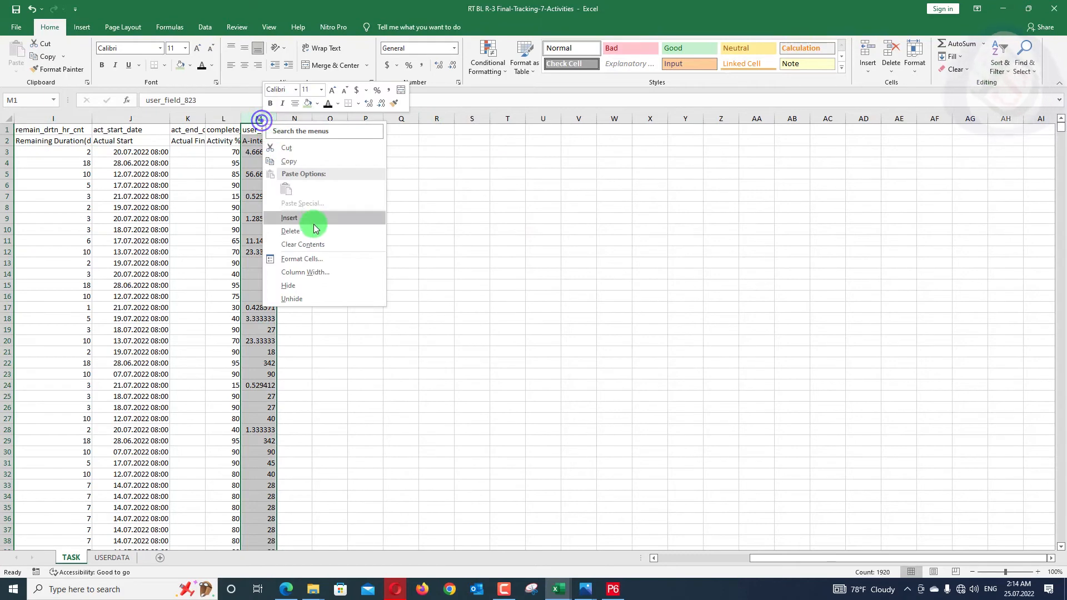
left_click(446, 48)
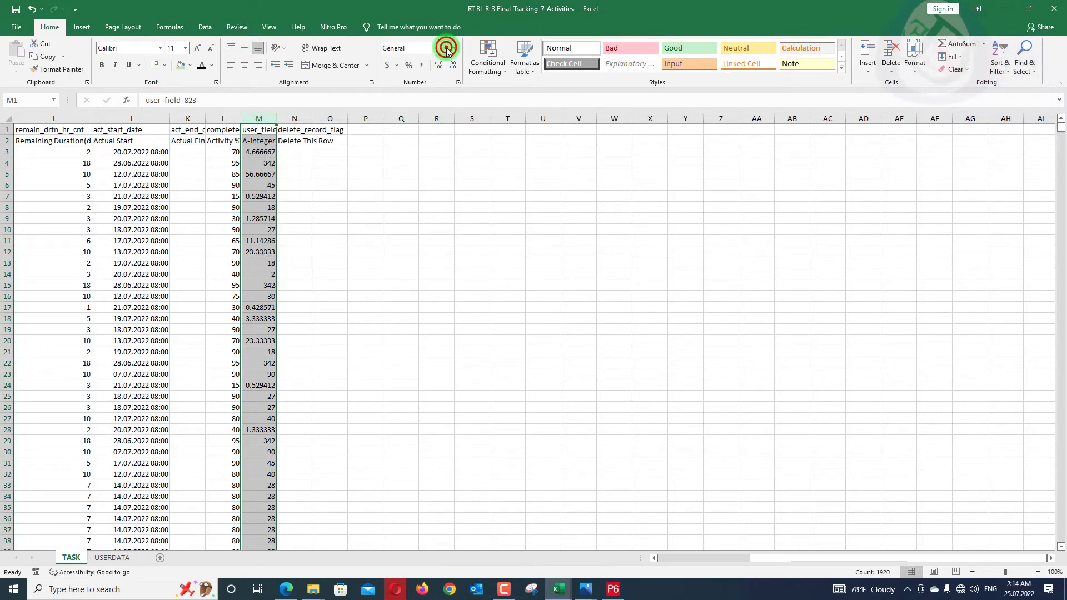
left_click(453, 49)
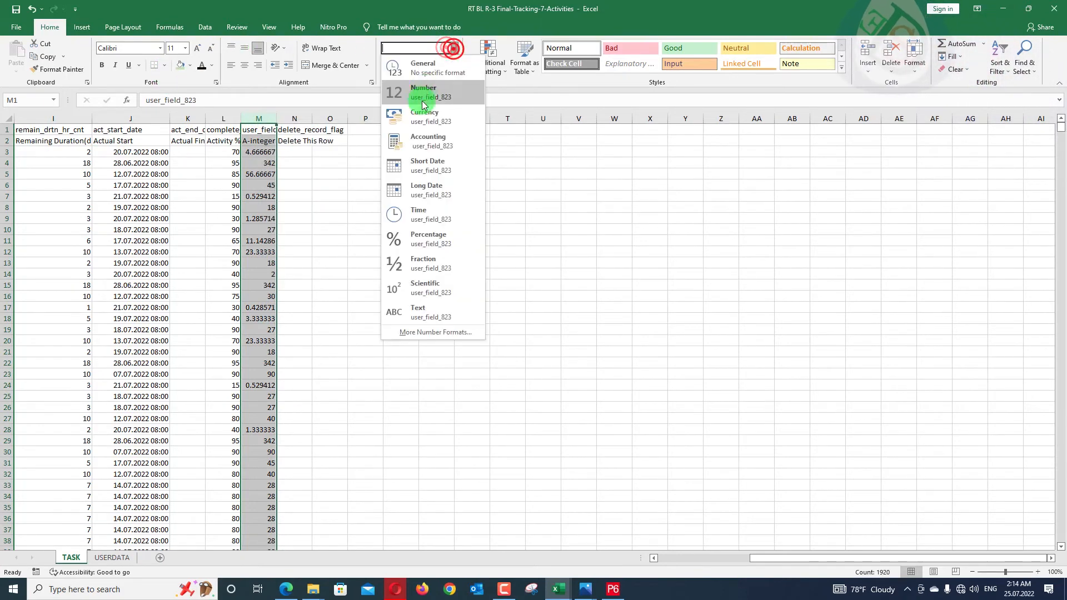
left_click(439, 312)
Set the number format of the Actual, Original and Remaining Duration columns (G to I) to Text
left_click_drag(889, 557, 757, 552)
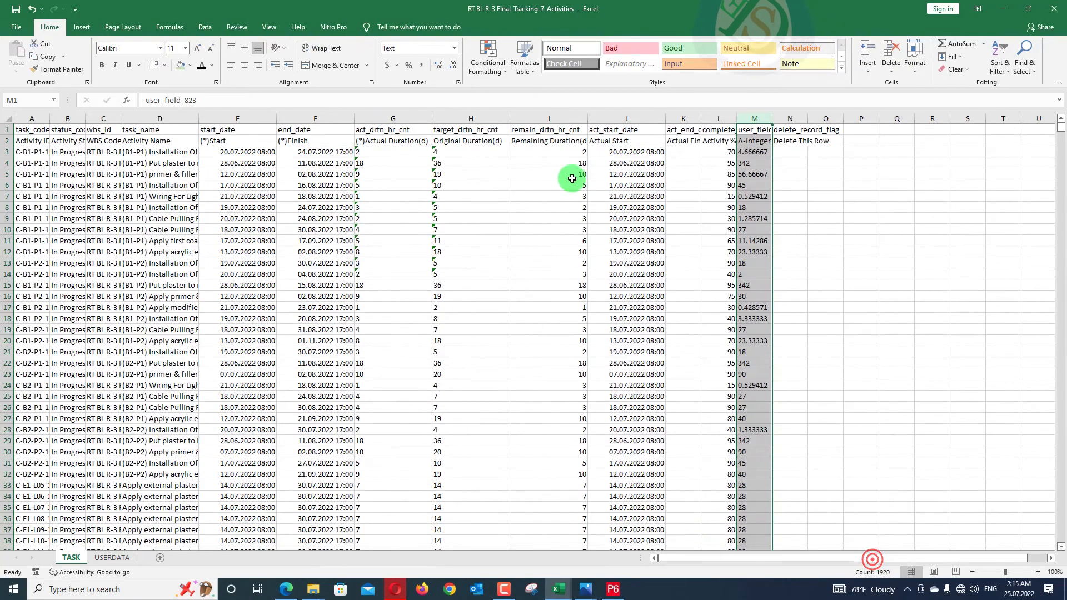
left_click_drag(560, 118, 397, 118)
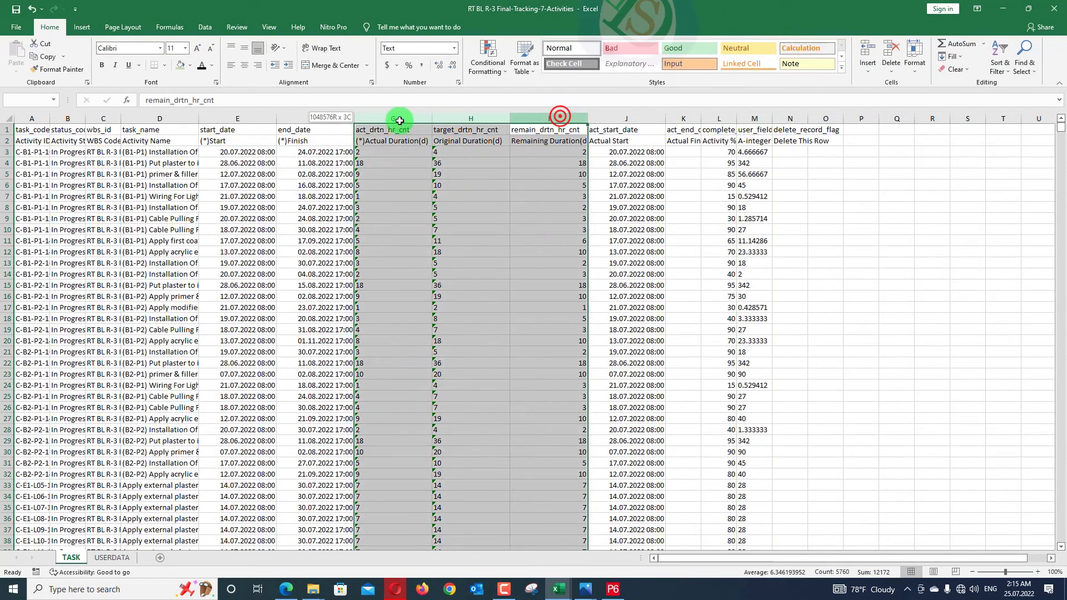
left_click(453, 49)
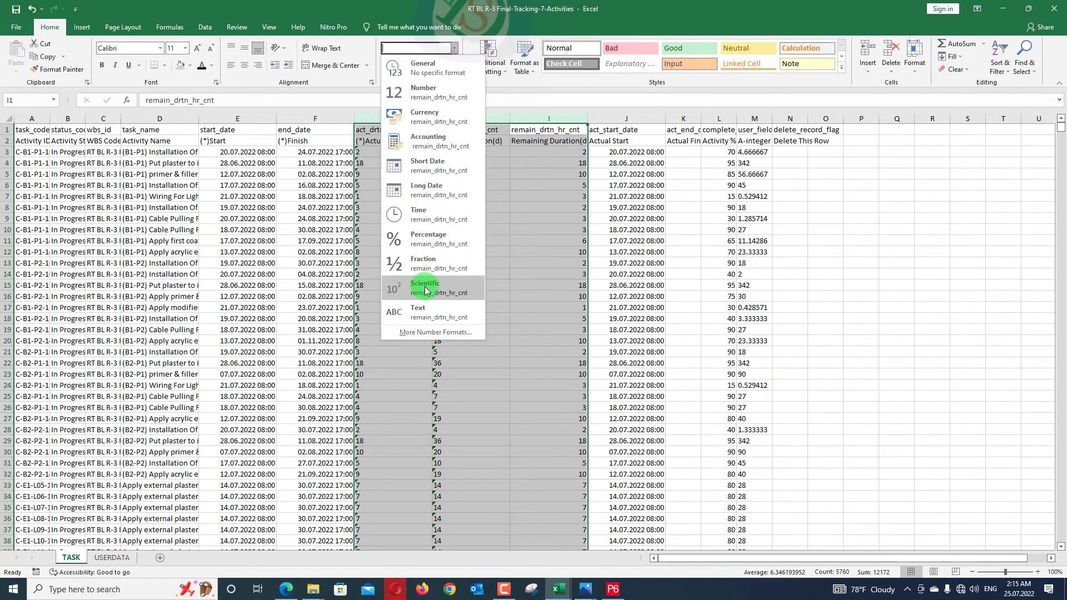
left_click(431, 314)
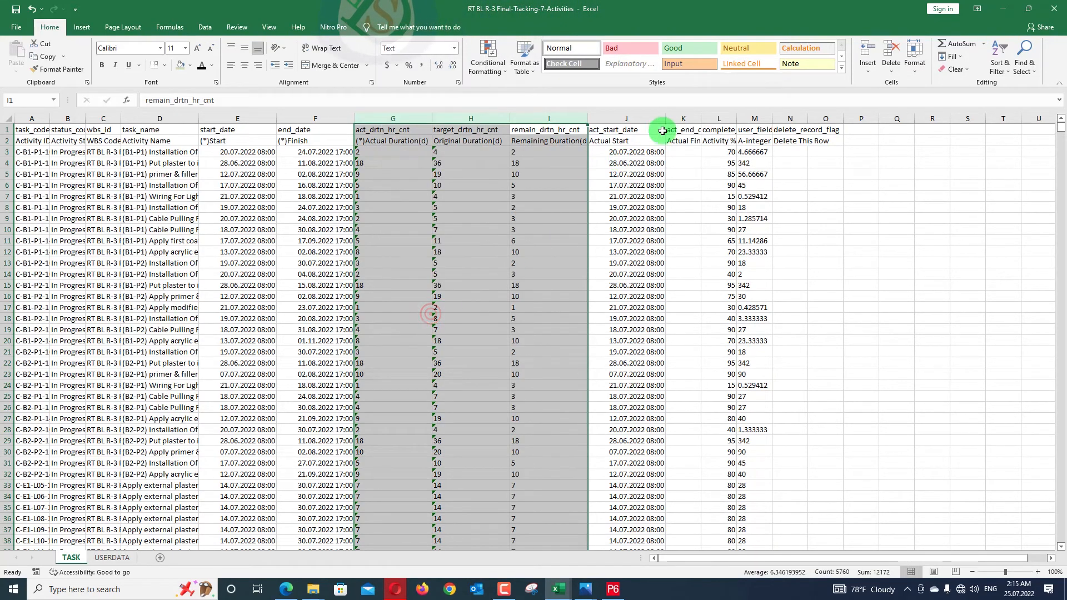
Set the number format of the Activity % column L to Text
left_click(722, 117)
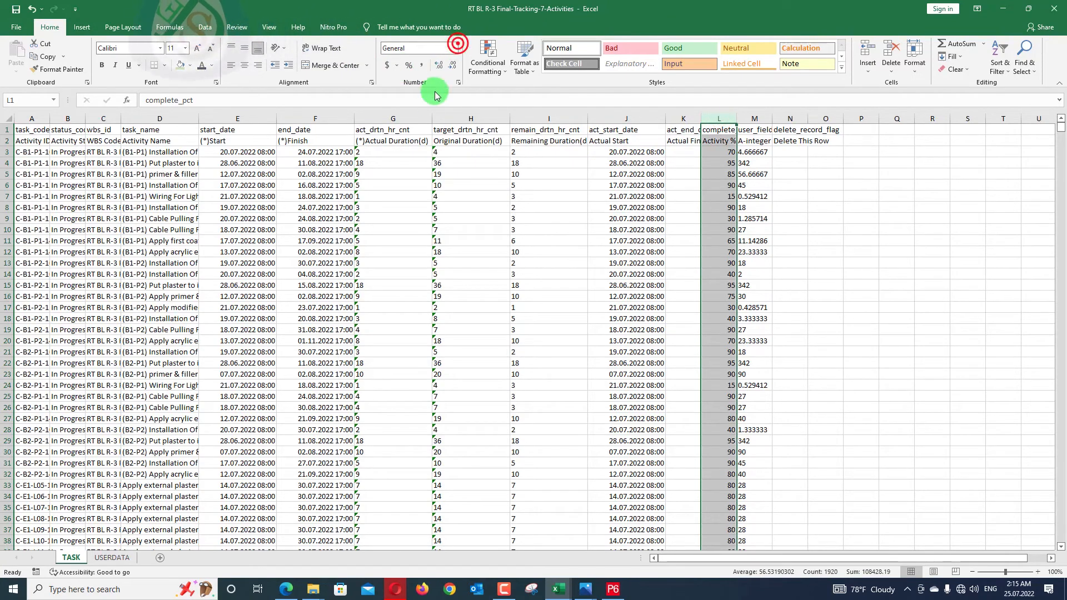
left_click(451, 50)
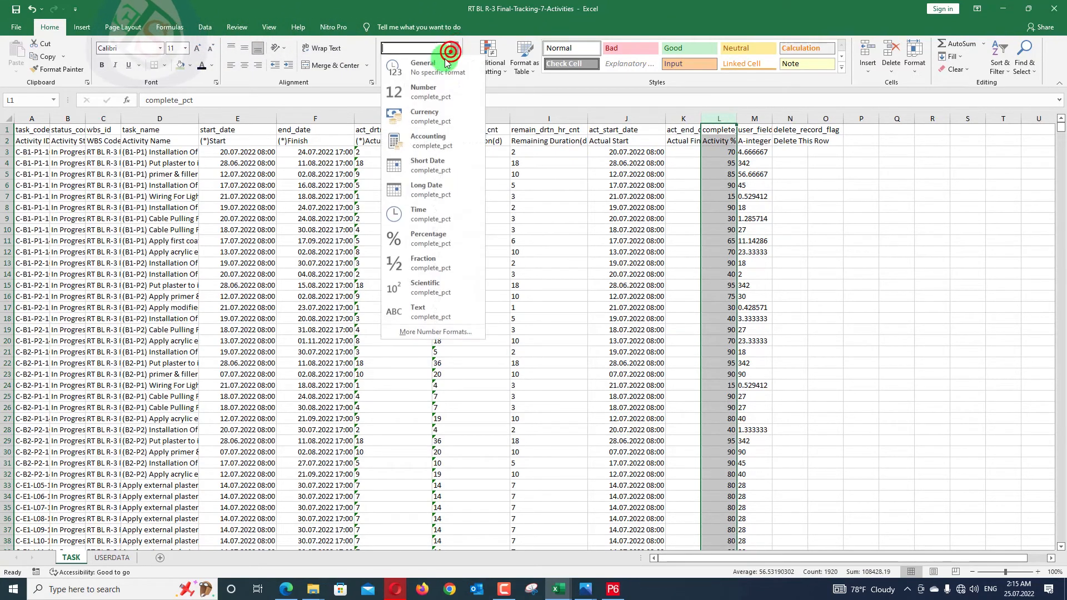
left_click(423, 305)
Save and close the activities workbook, and switch to Primavera P6
left_click(779, 227)
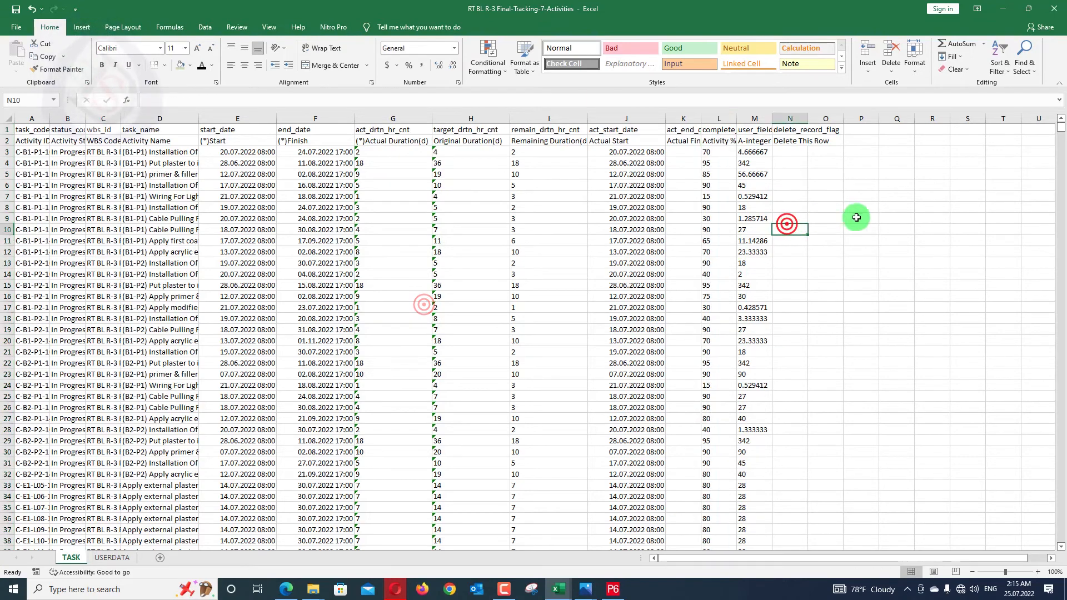
left_click(888, 208)
key("ctrl+s")
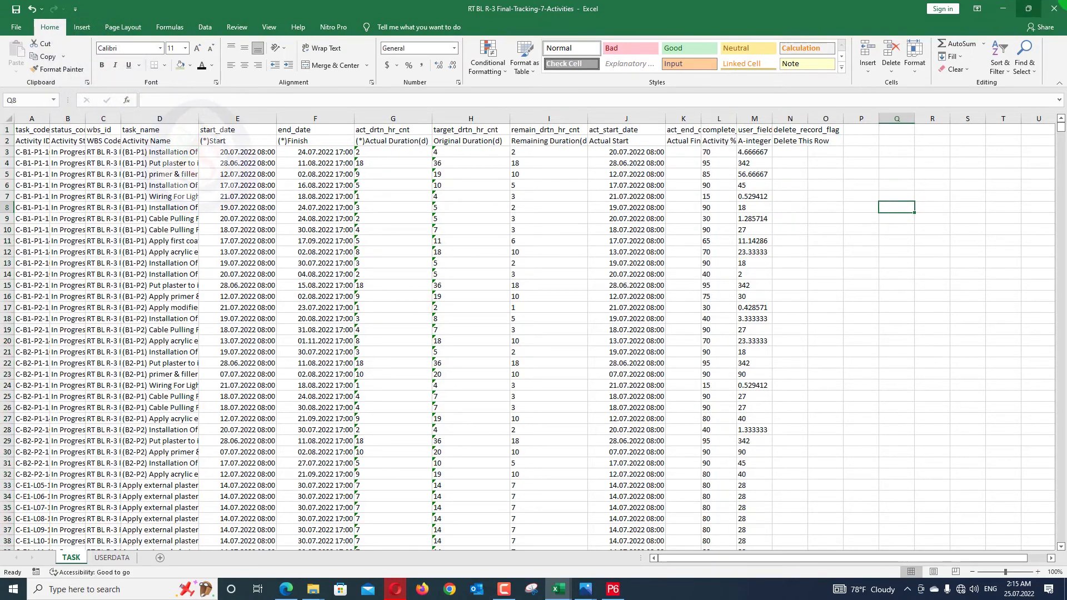
left_click(1063, 2)
left_click(613, 589)
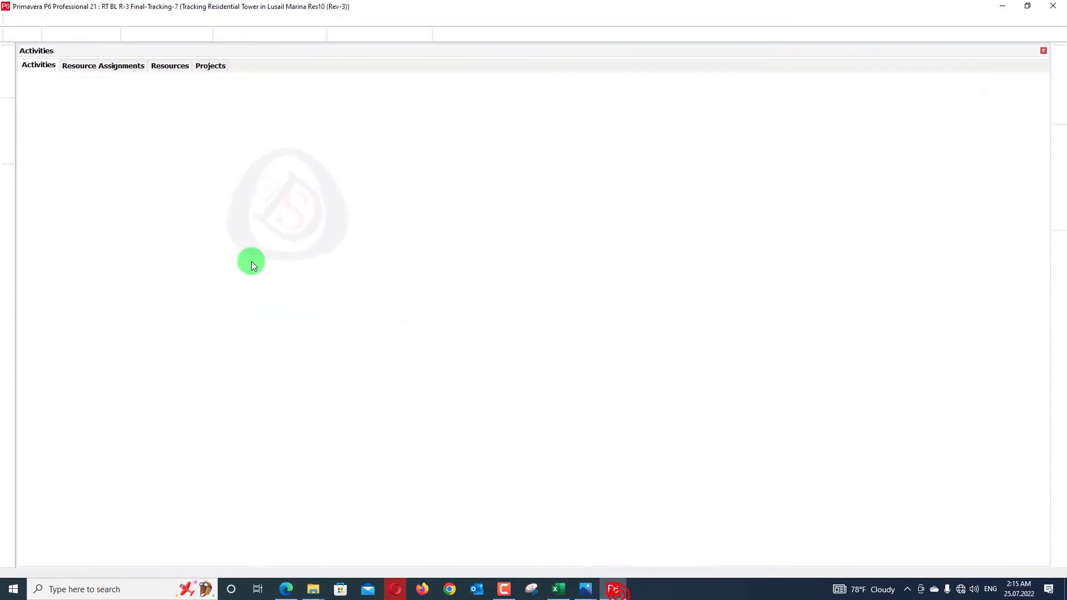
Start a Spreadsheet (XLSX) import and select RT BL R-3 Final-Tracking-7-Activities from the Desktop as the file to import
left_click(11, 25)
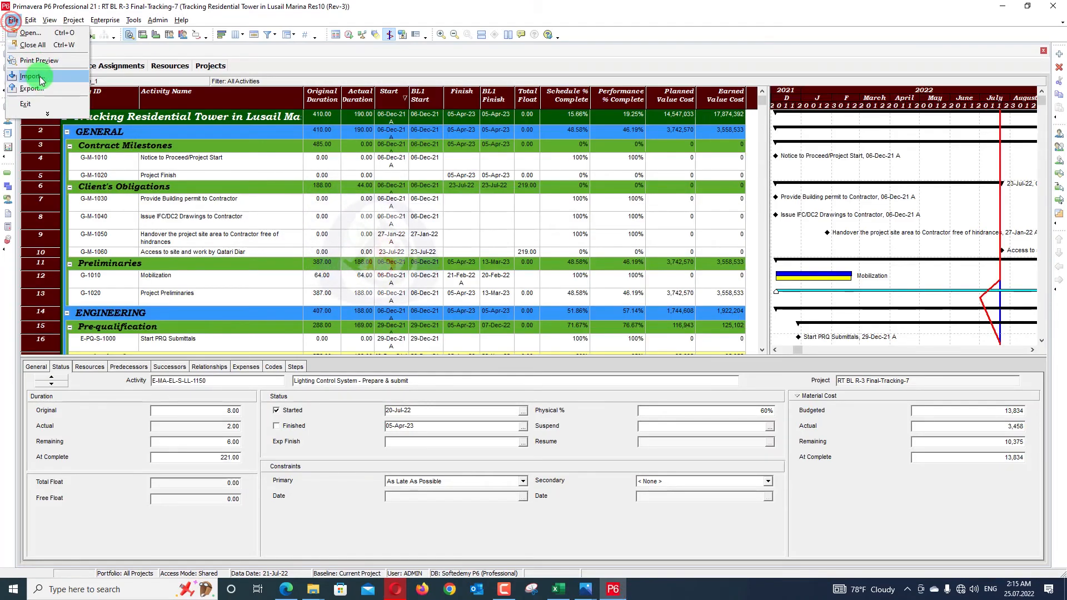
left_click(35, 76)
left_click(436, 299)
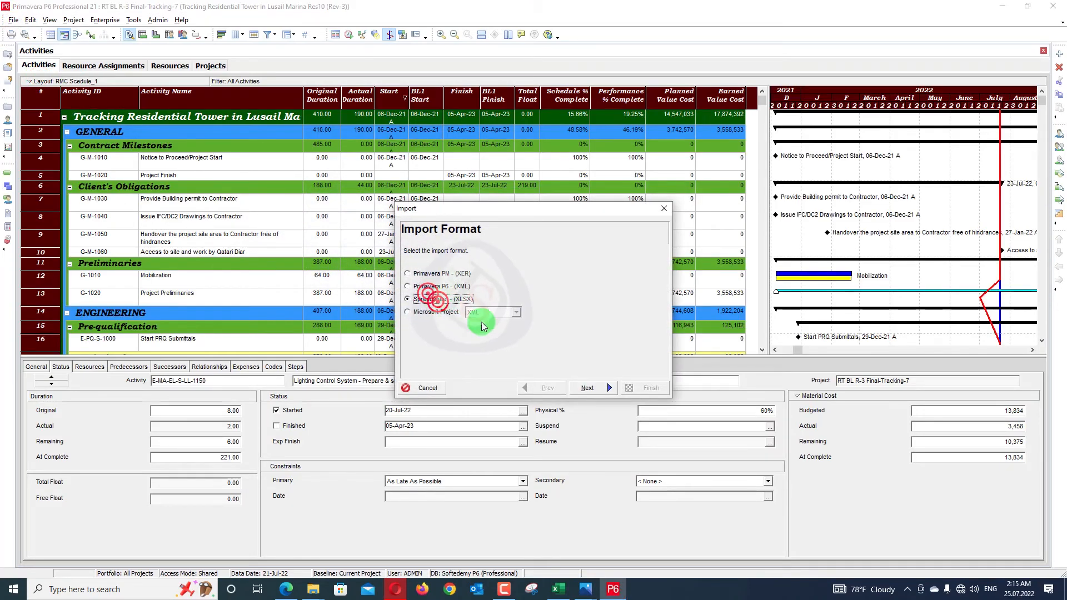
left_click(590, 388)
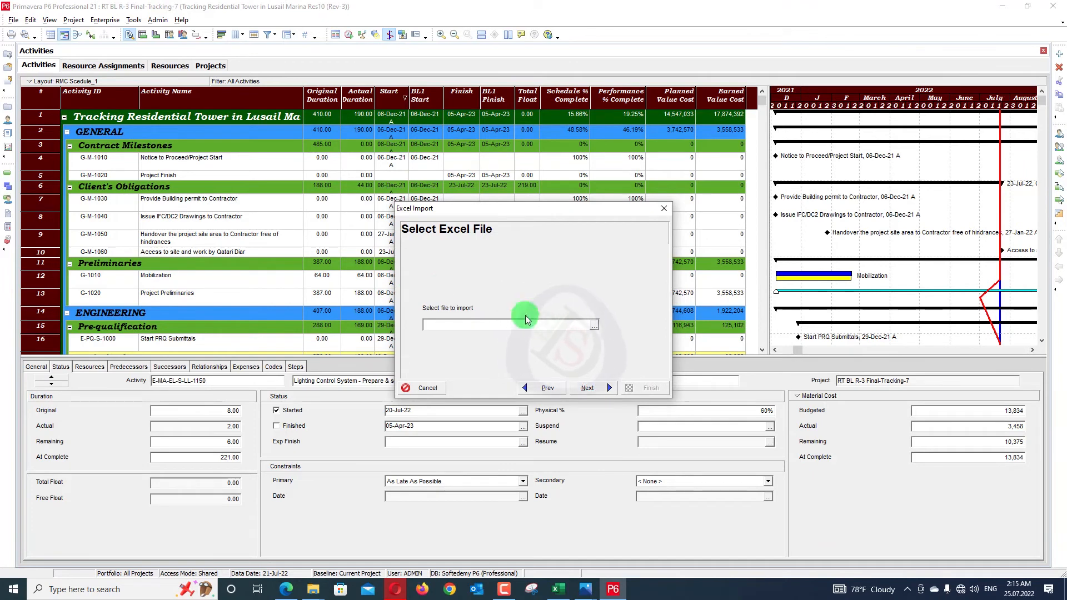
left_click(594, 325)
left_click(409, 205)
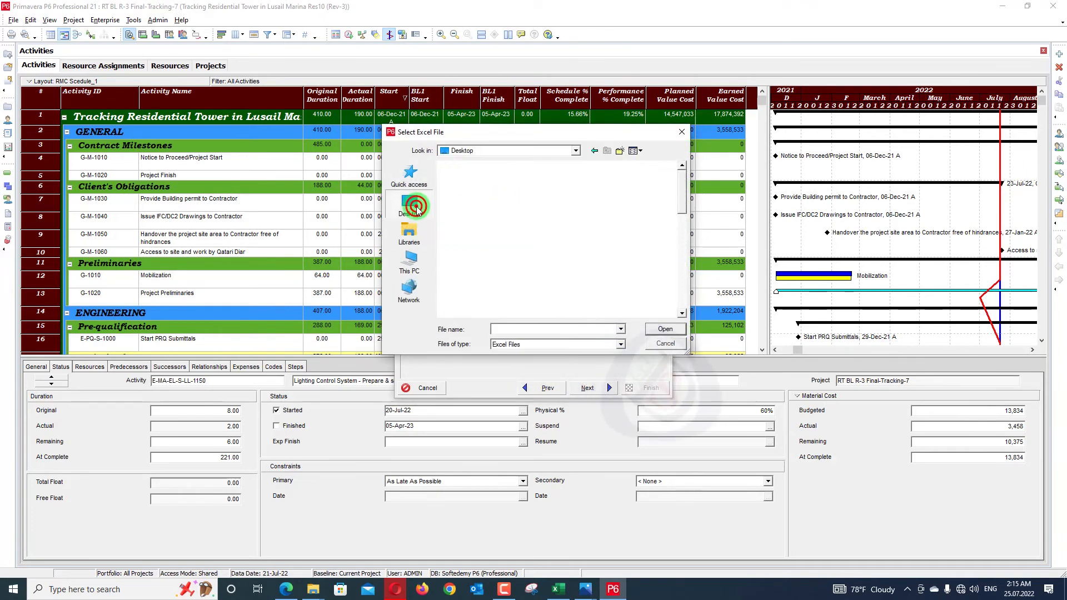
scroll(561, 304, "down", 5)
left_click(519, 247)
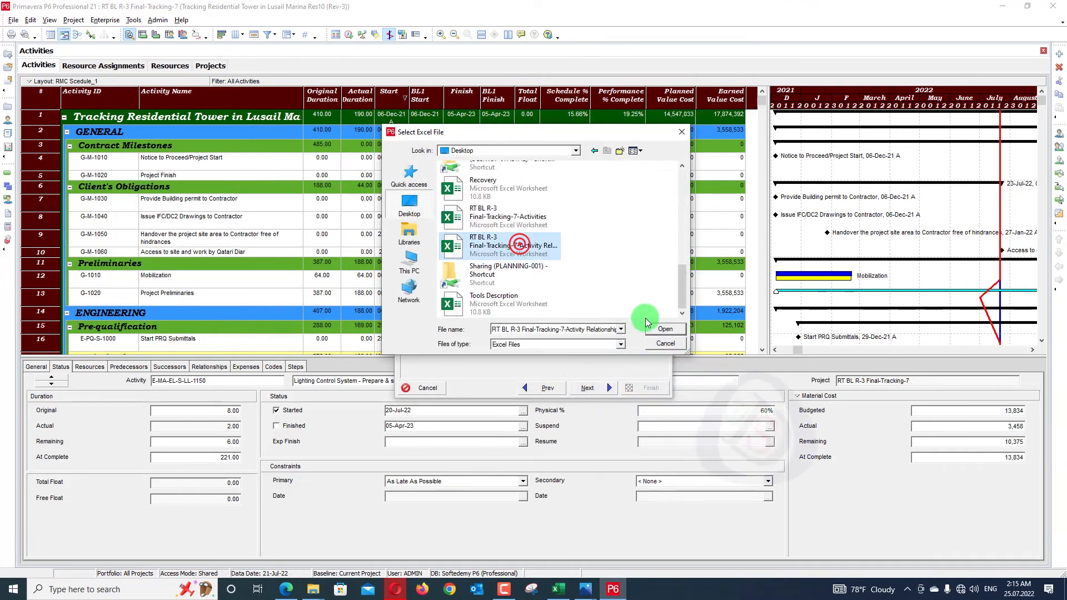
left_click(517, 216)
left_click(668, 328)
left_click(589, 388)
Set the import to update the existing project RT BL R-3 Final-Tracking-7 and run it to completion
left_click(449, 279)
left_click(581, 386)
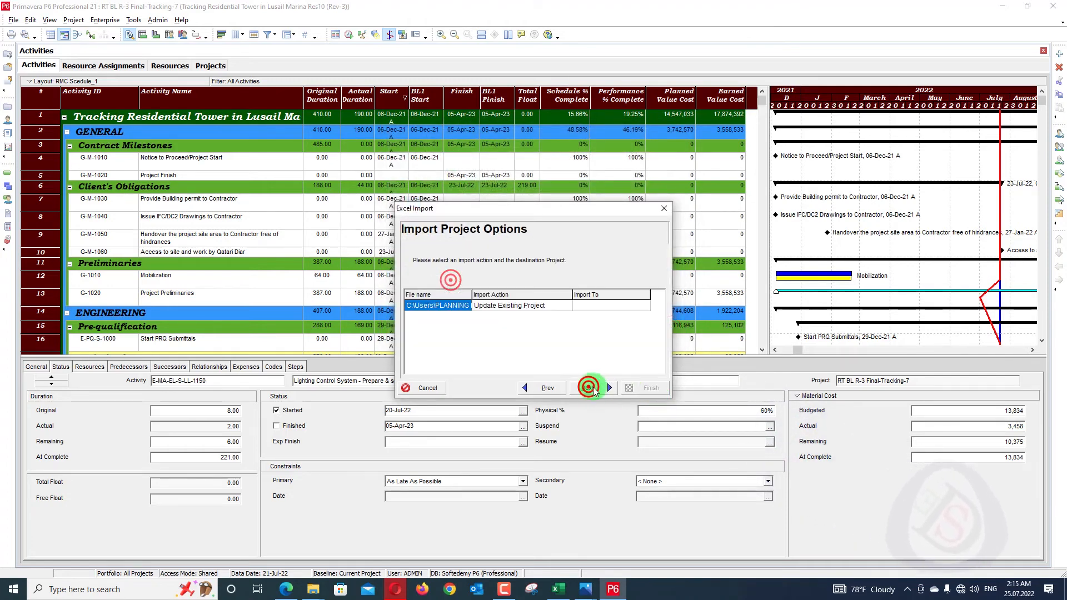
left_click(582, 307)
left_click(619, 303)
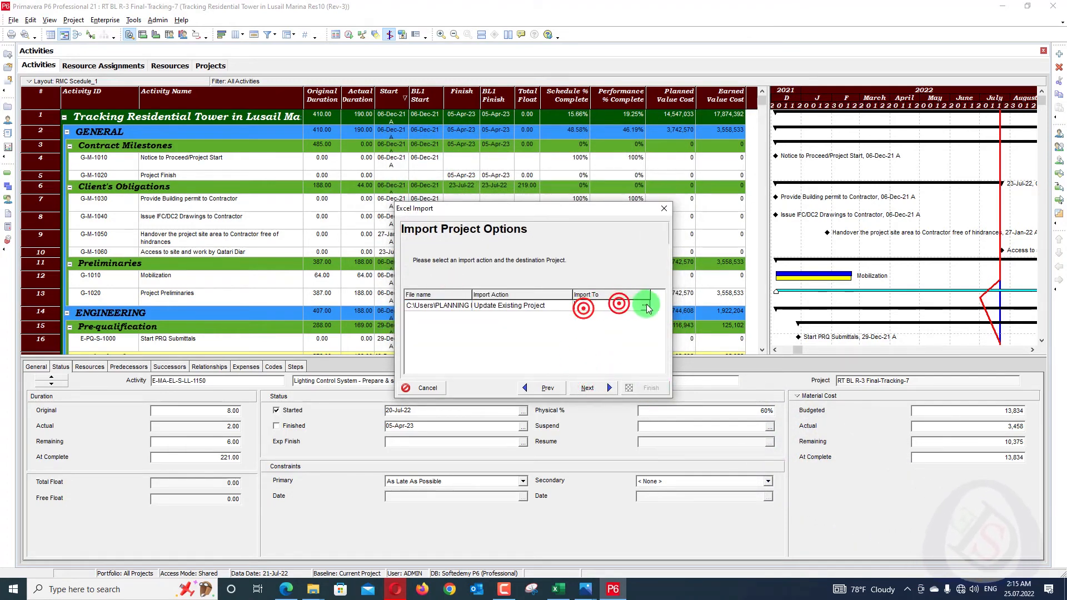
left_click(644, 305)
left_click(298, 114)
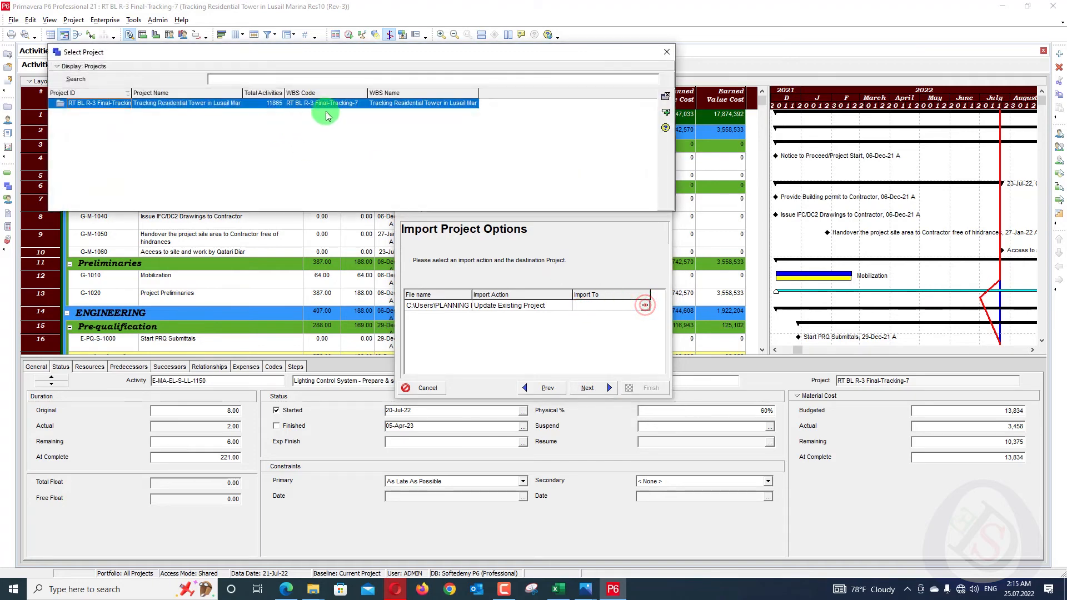
left_click(661, 112)
left_click(600, 389)
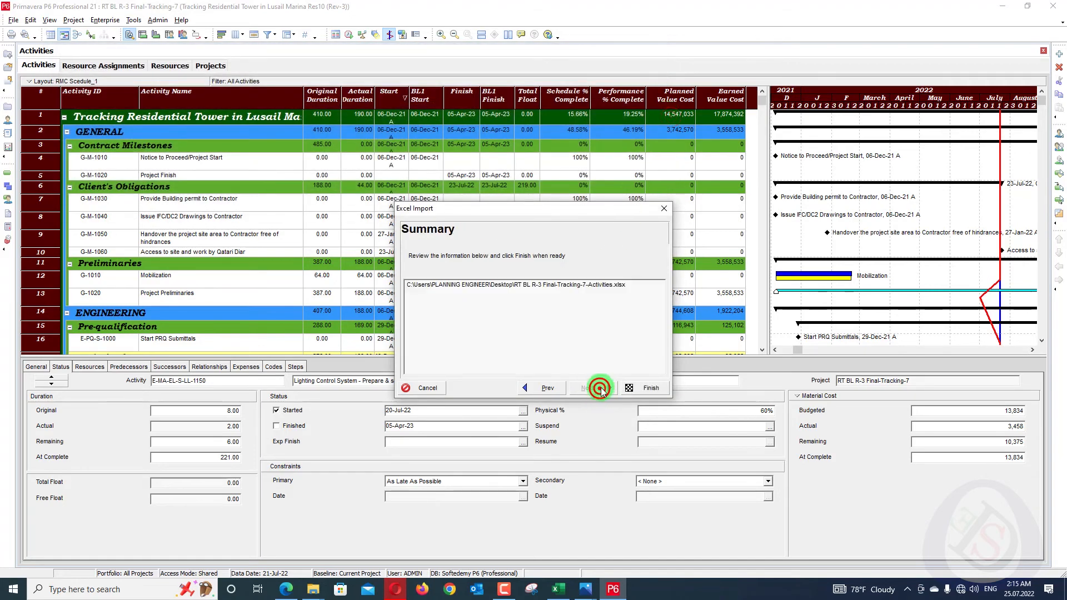
left_click(657, 389)
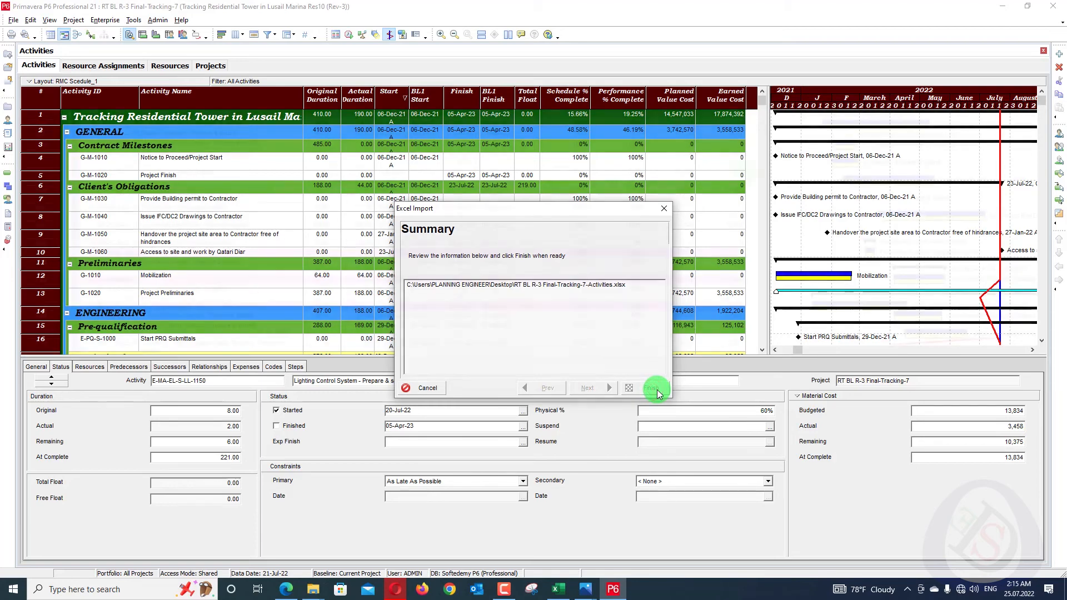
Run the Actual new Start global change on the in-progress activities and commit its changes without saving the log file
left_click_drag(756, 101, 761, 24)
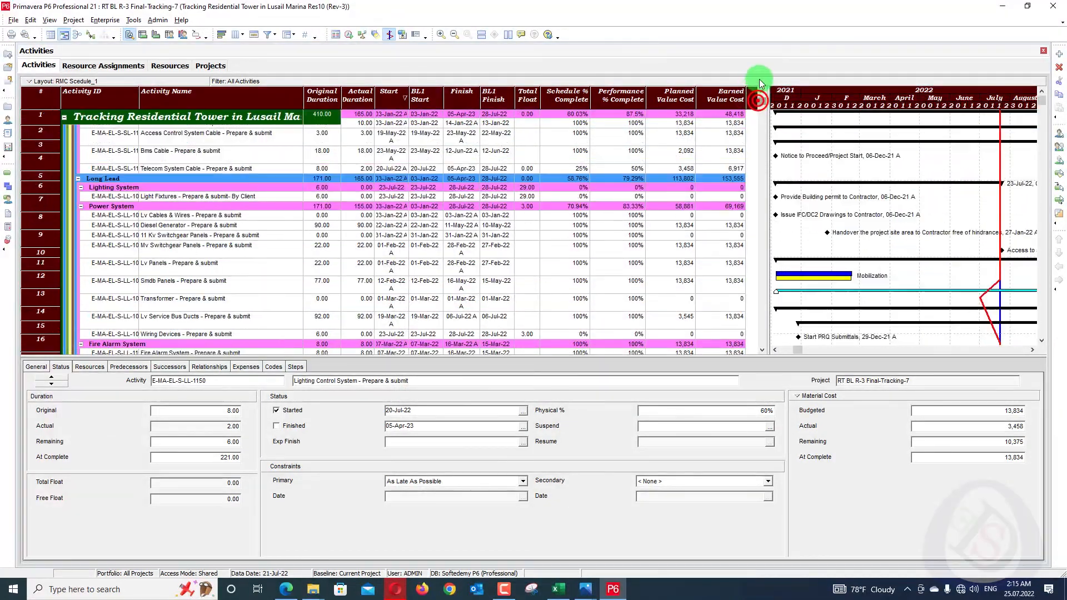
left_click(135, 20)
mouse_move(161, 22)
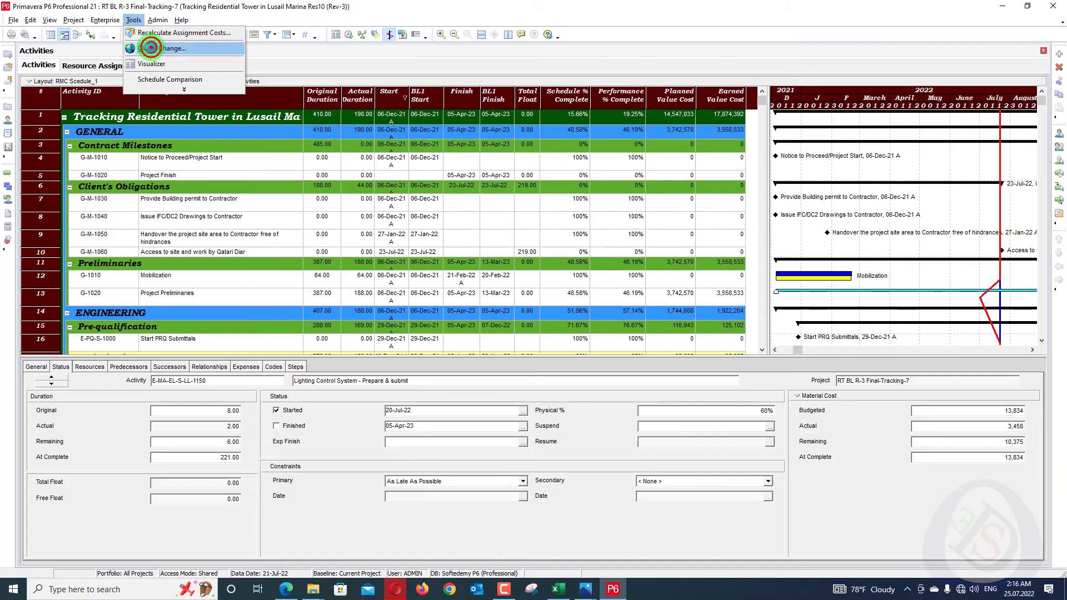
left_click(152, 48)
left_click(452, 222)
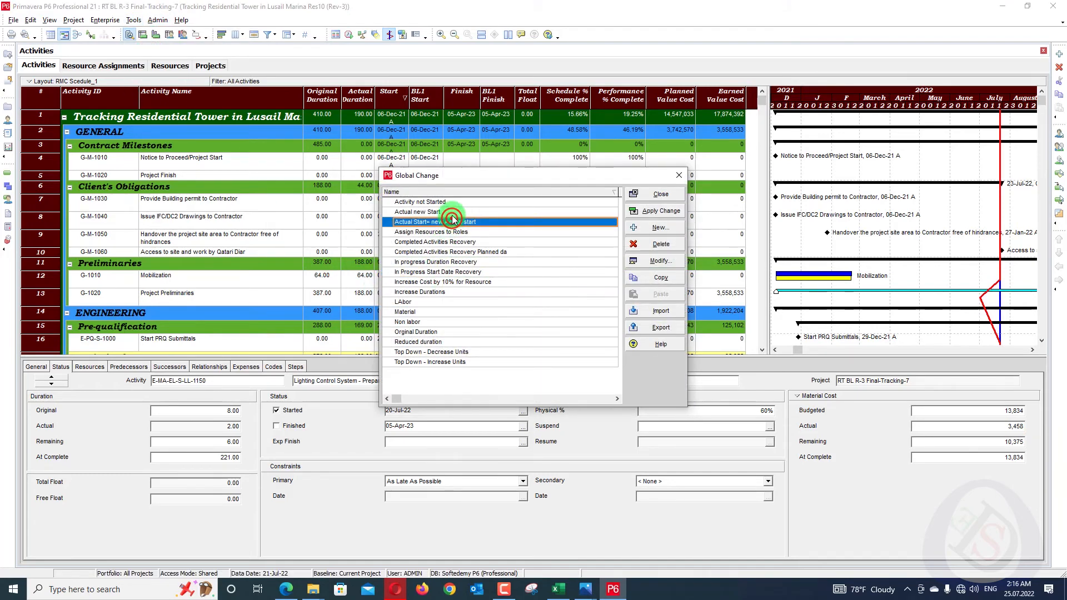
left_click(452, 212)
left_click(653, 258)
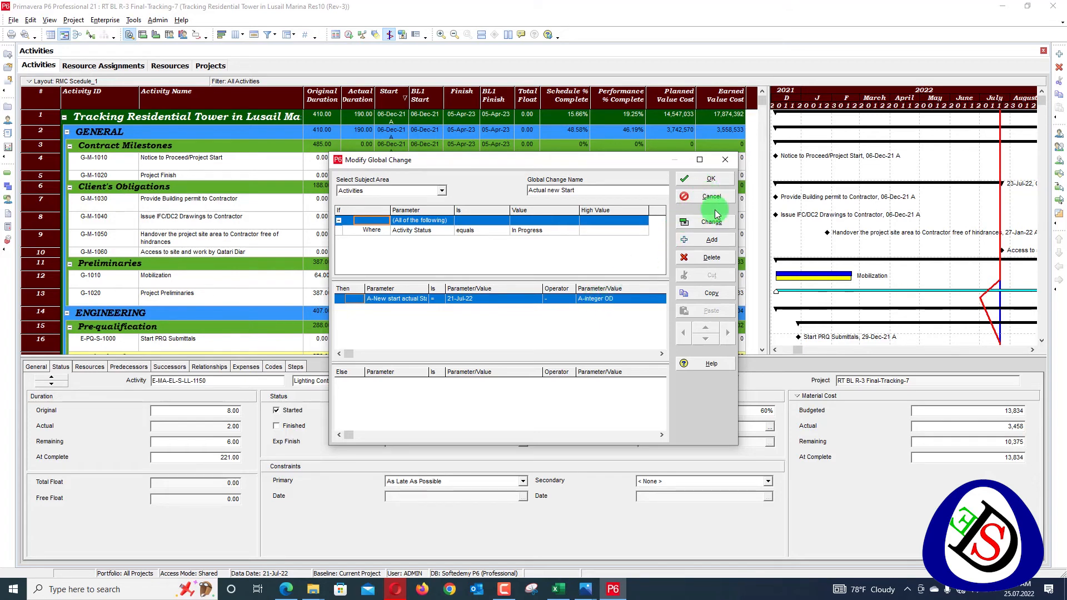
left_click(723, 228)
left_click(524, 311)
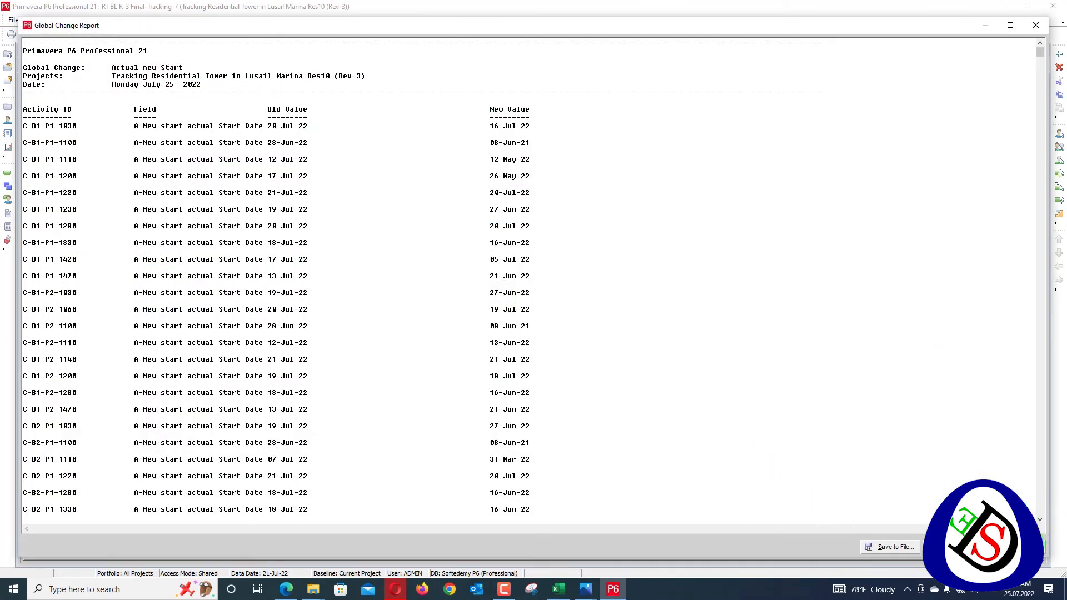
left_click(1012, 547)
left_click(565, 311)
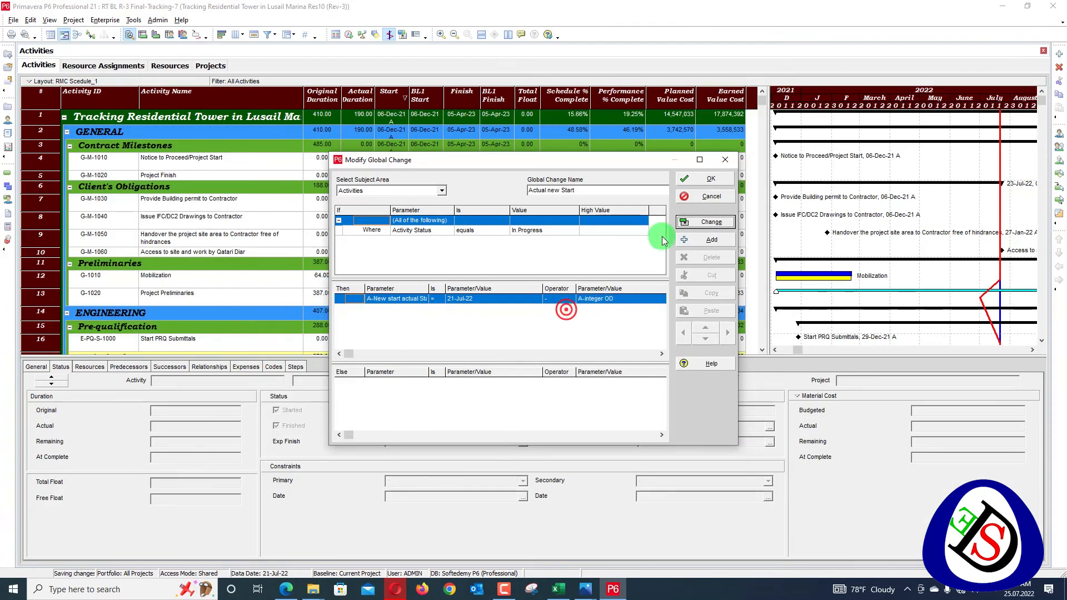
left_click(712, 179)
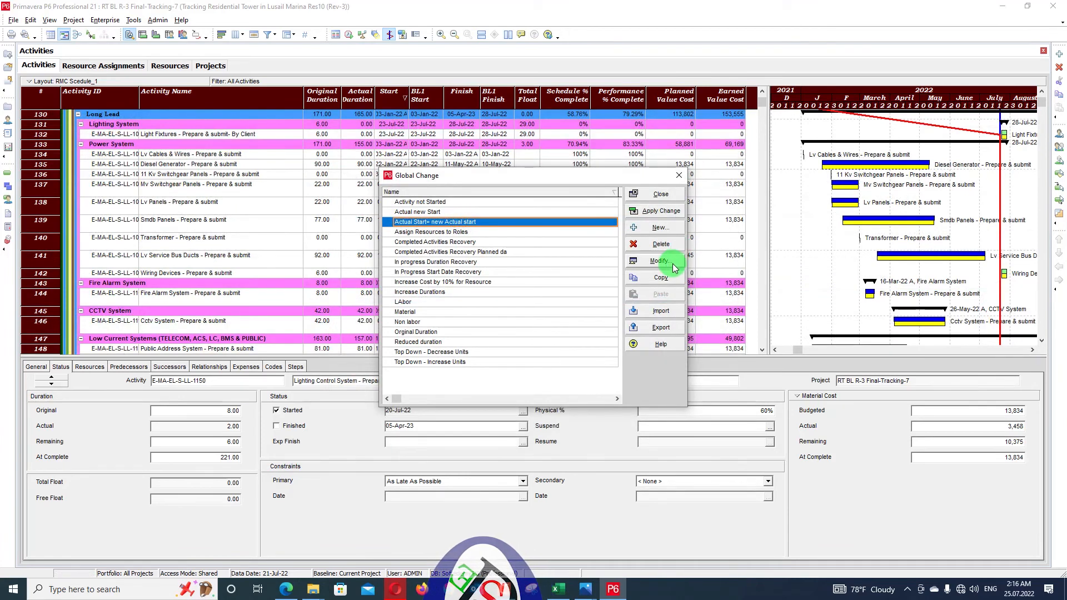
Apply the Actual Start= new Actual start global change and commit its changes without saving the log file
left_click(661, 211)
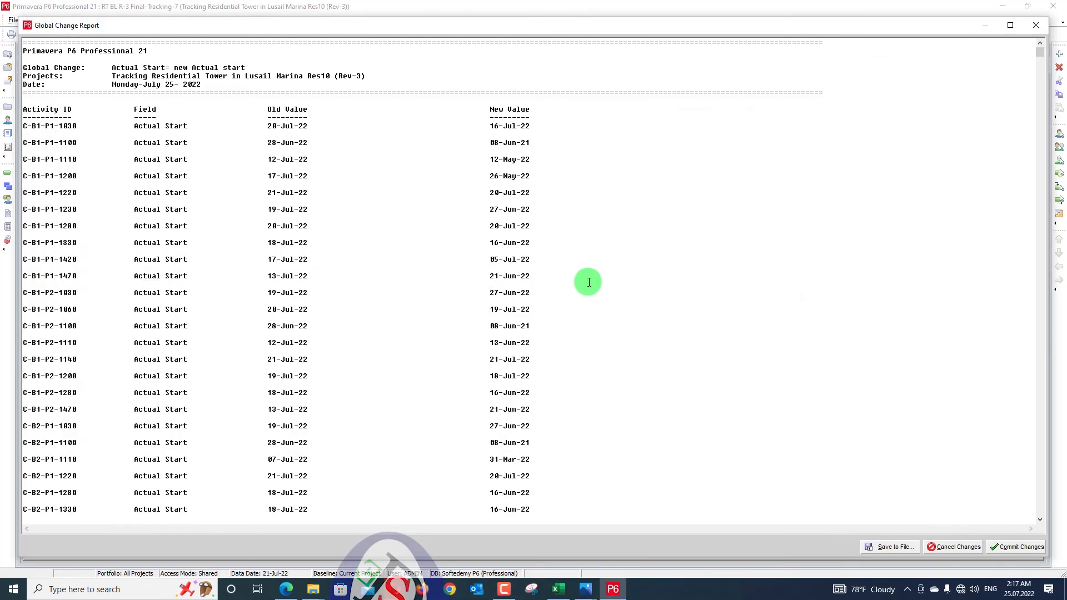
left_click(1008, 546)
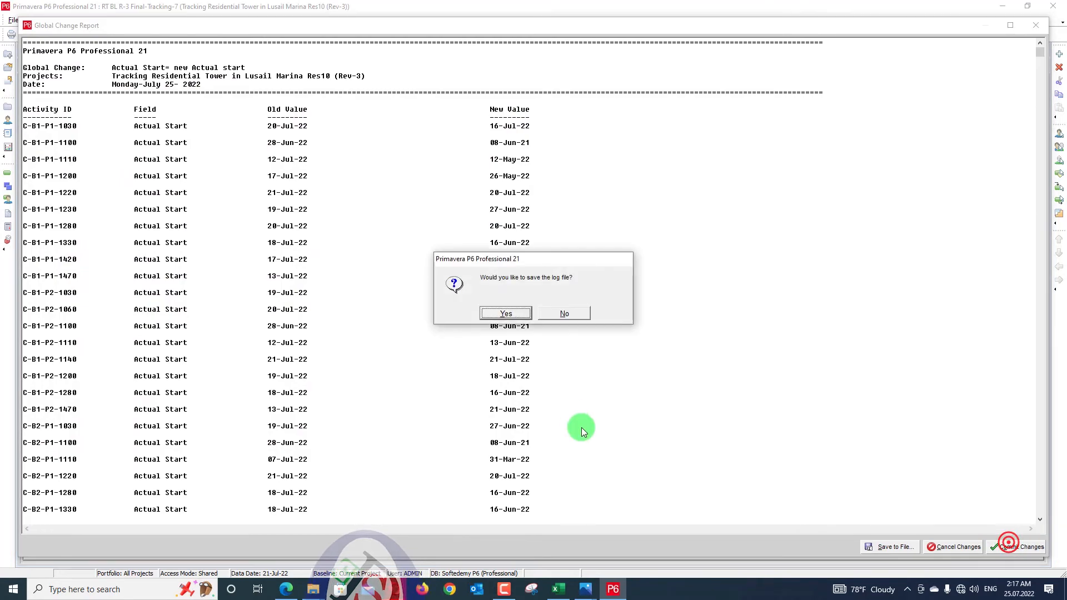
left_click(562, 311)
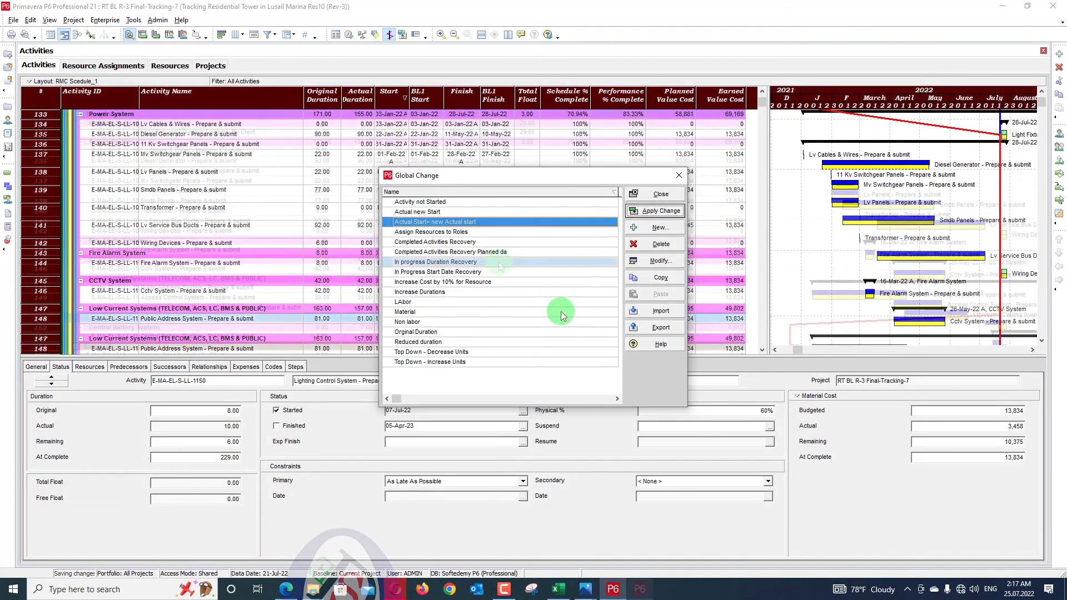
Apply the In progress Duration Recovery global change and commit its changes, abandoning the log file save
left_click(498, 262)
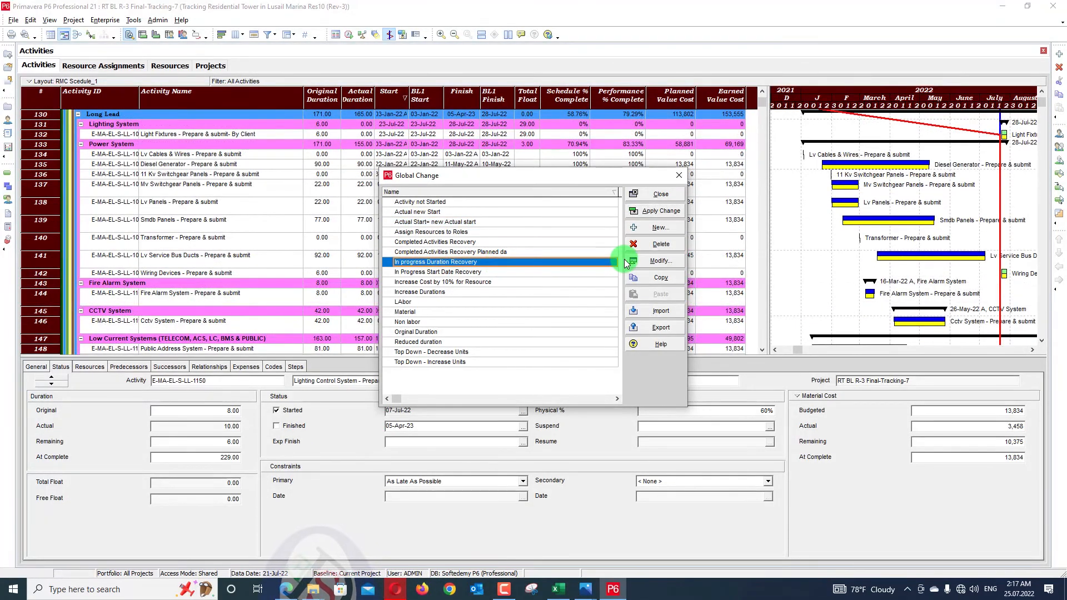
left_click(658, 212)
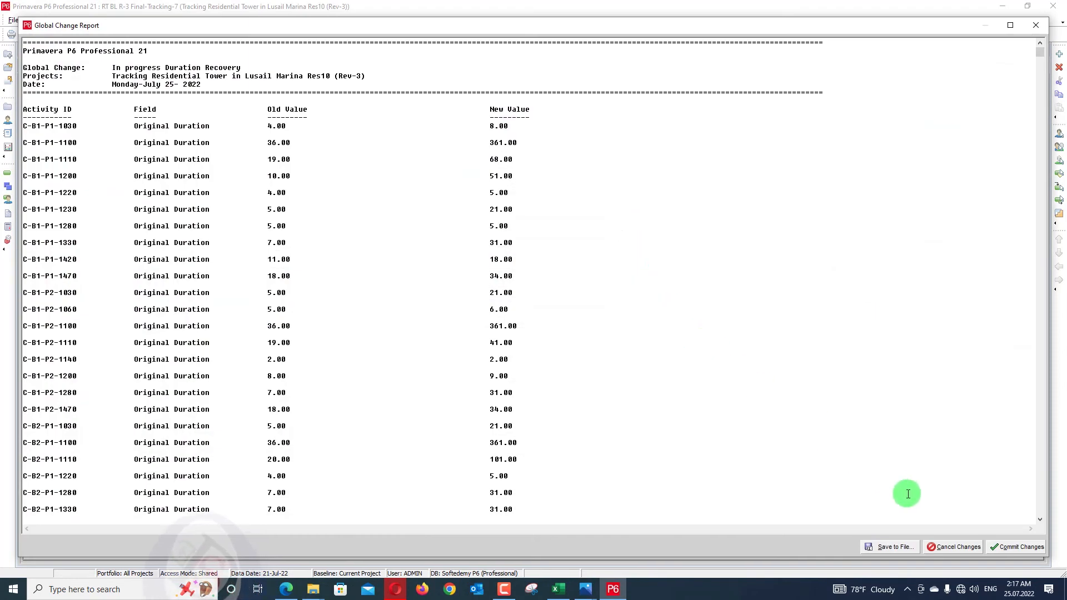
left_click(1020, 550)
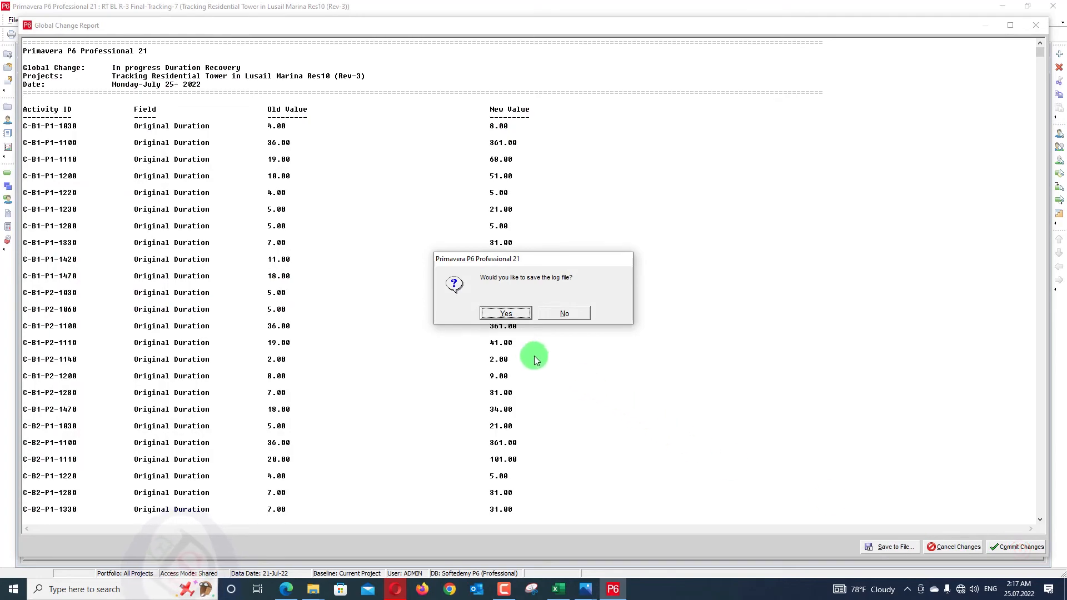
left_click(506, 313)
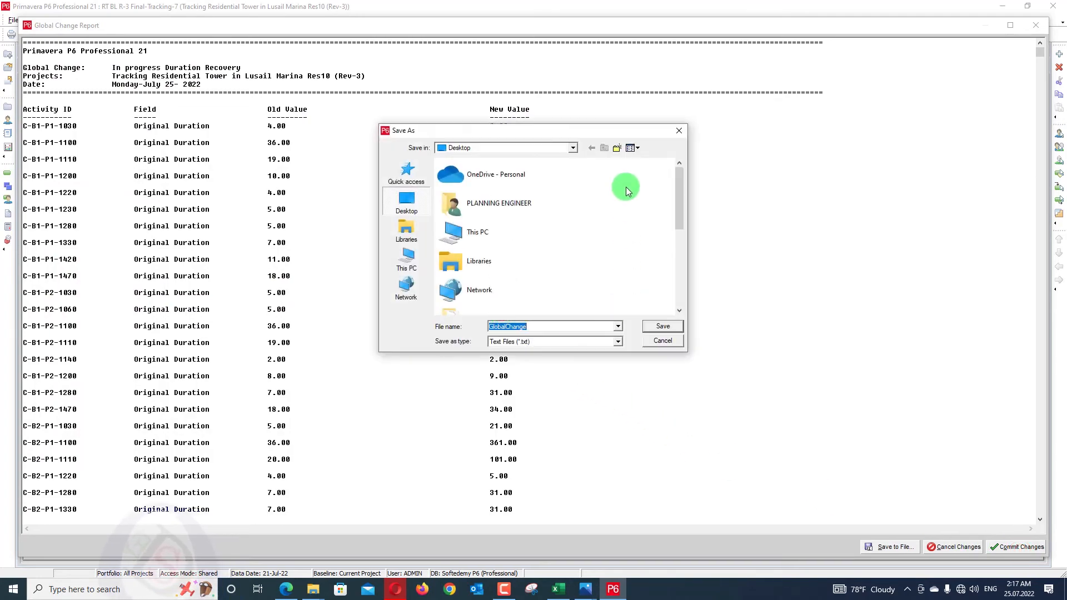
left_click(683, 133)
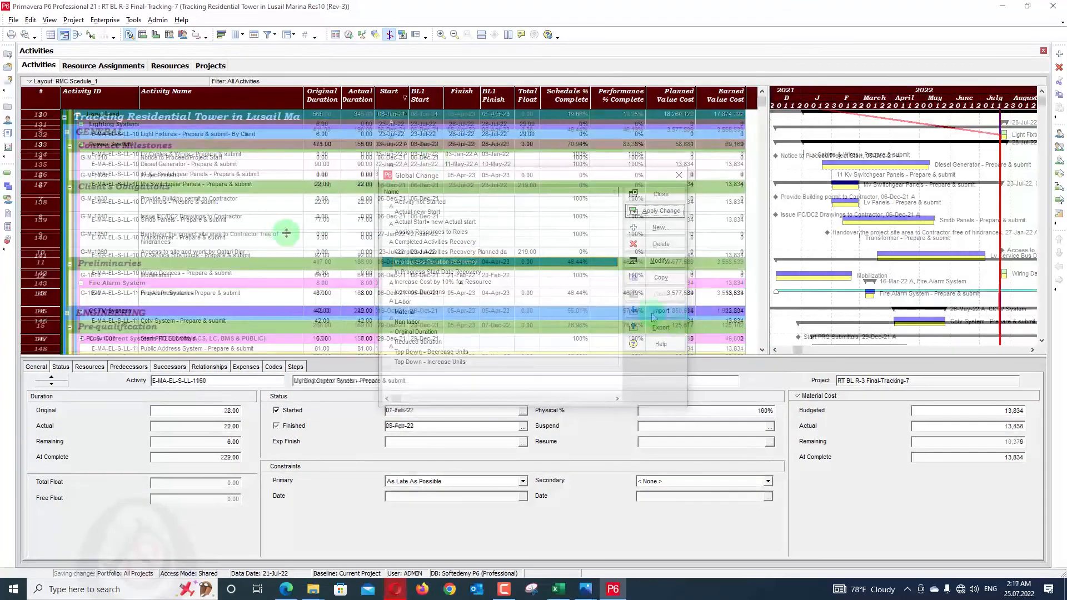
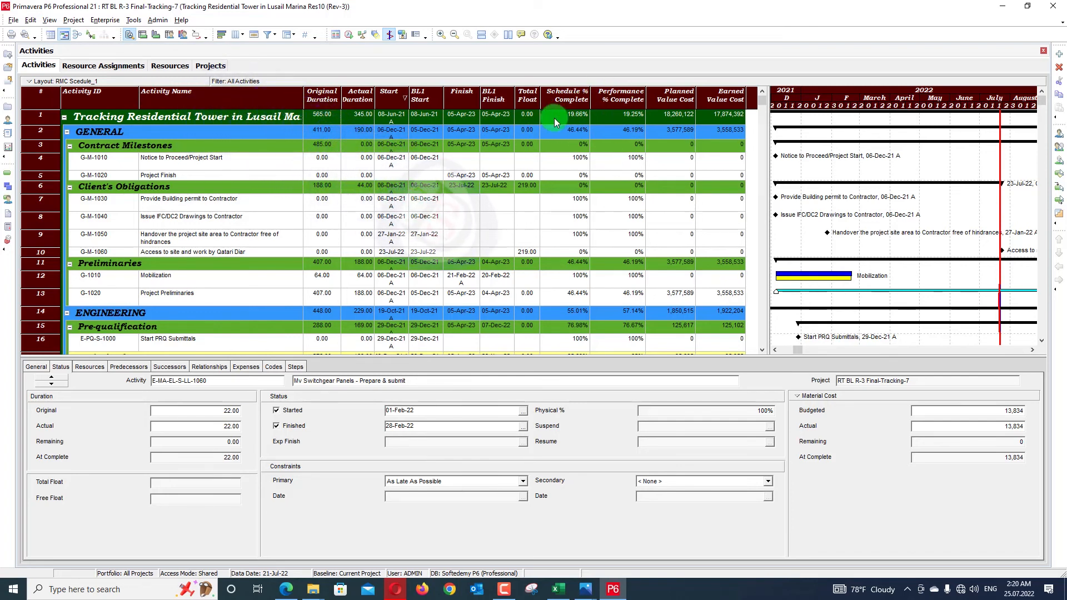
scroll(778, 149, "down", 8)
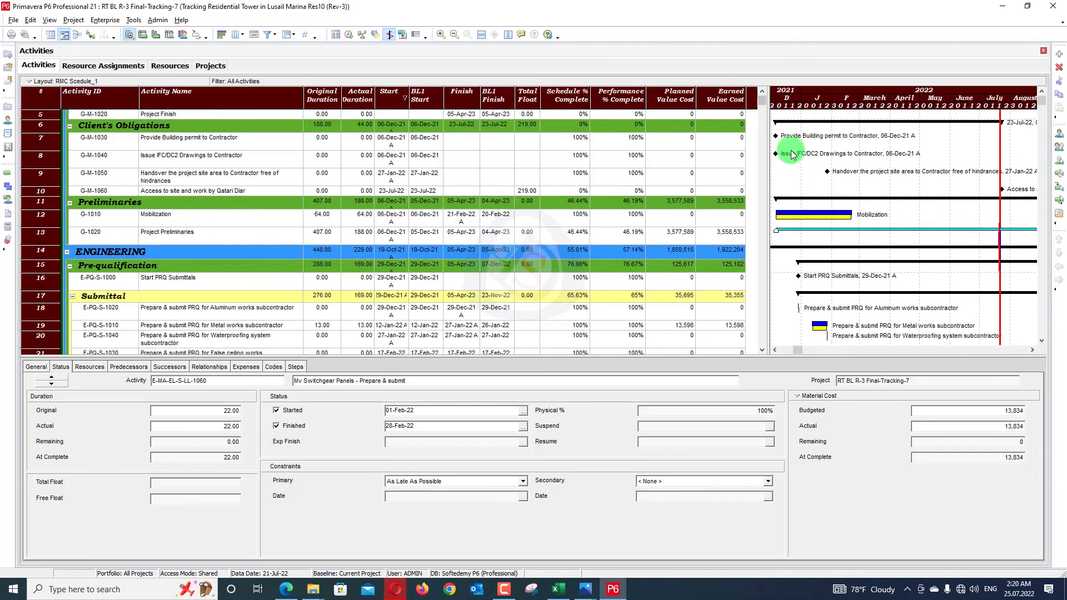
scroll(826, 161, "down", 15)
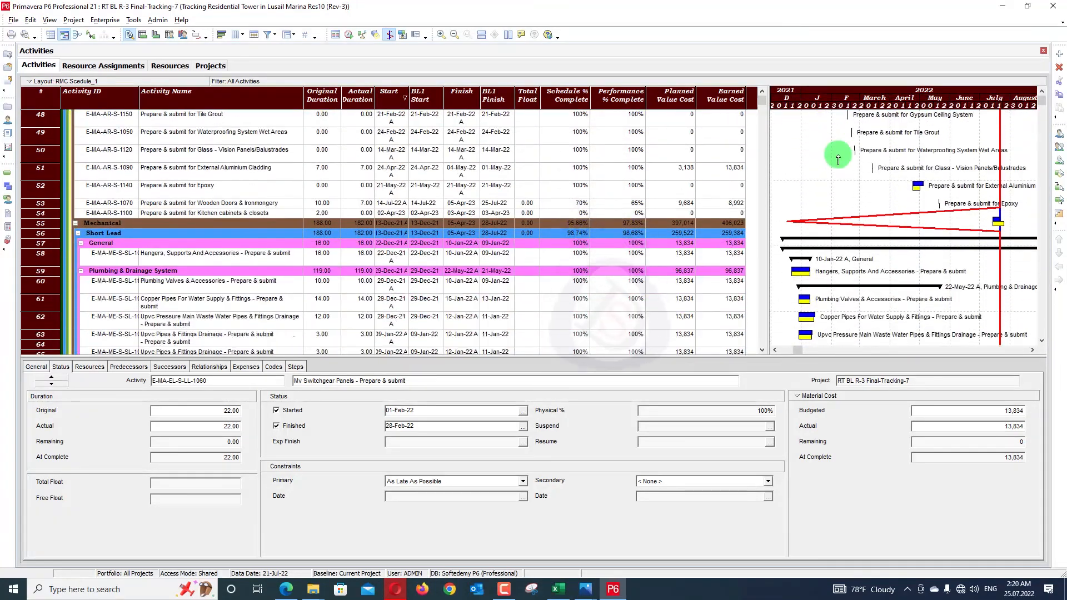
scroll(845, 150, "down", 9)
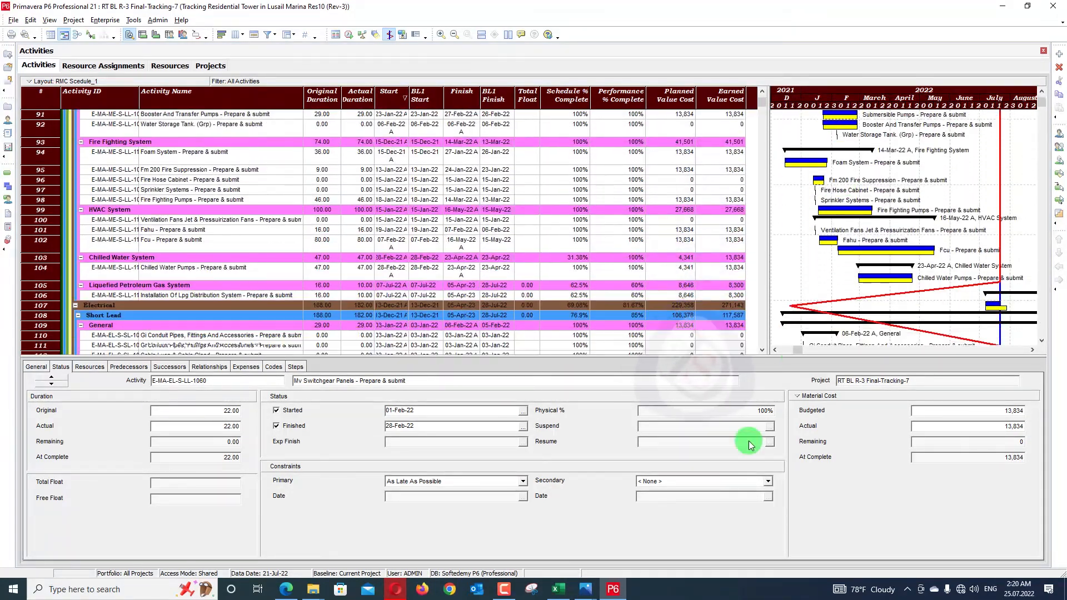
Switch to the Recovery workbook in Excel and enter Delete in G10 and RD/(1/AC%-1) in H10
left_click(559, 589)
left_click(582, 403)
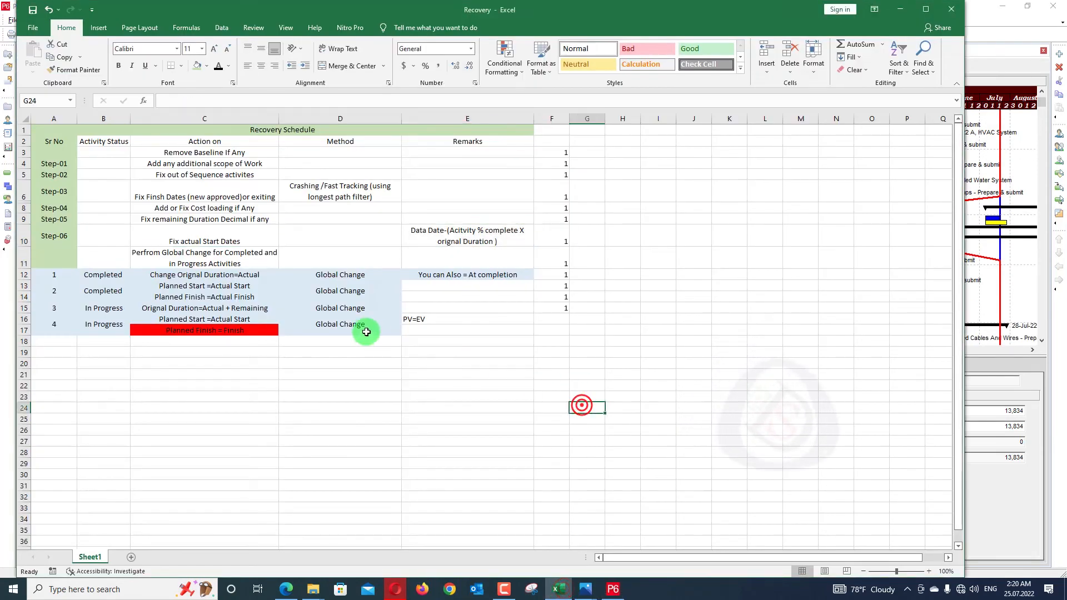
left_click(15, 234)
left_click(577, 233)
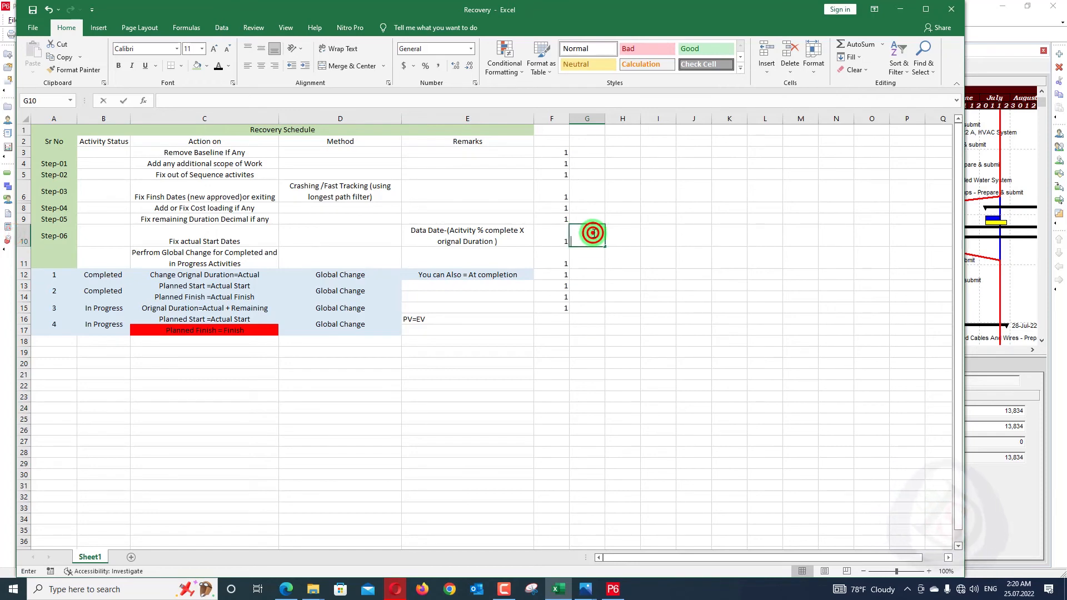
type("Delete")
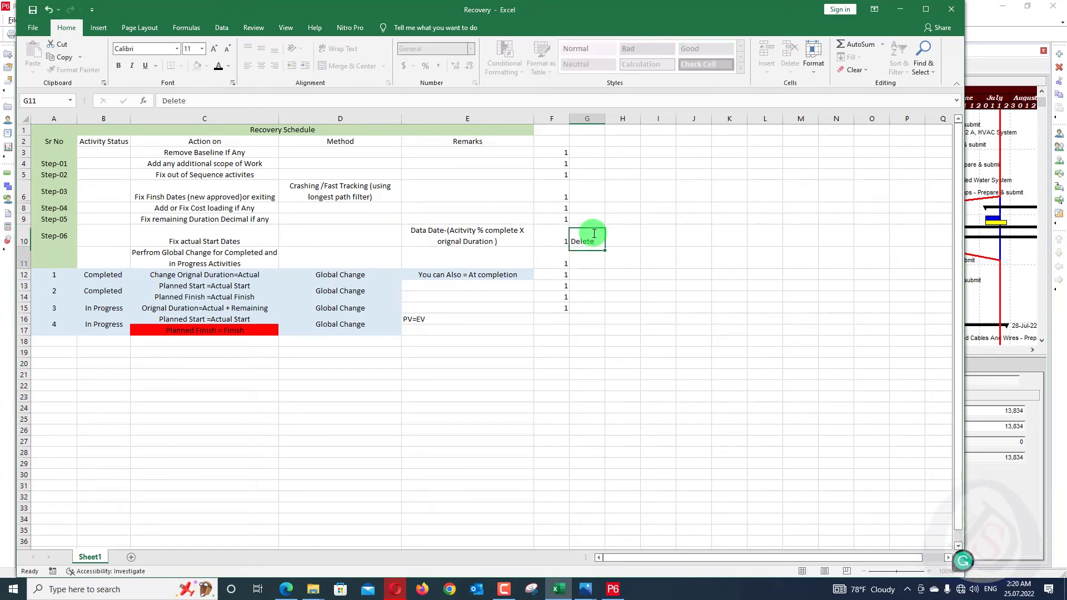
key("Tab")
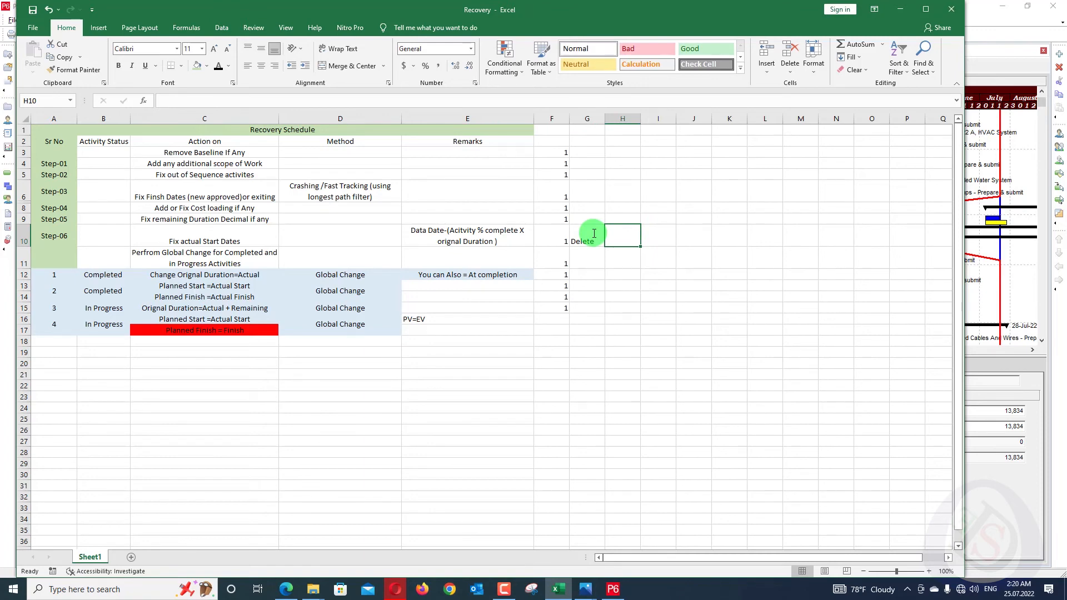
type("RD/(1/AC")
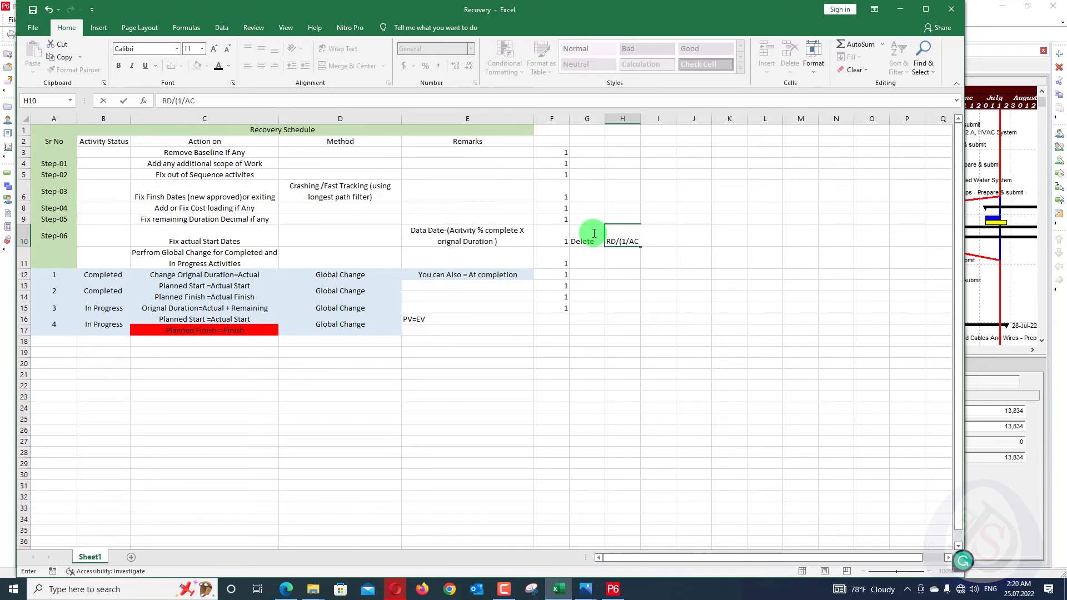
type("%-1")
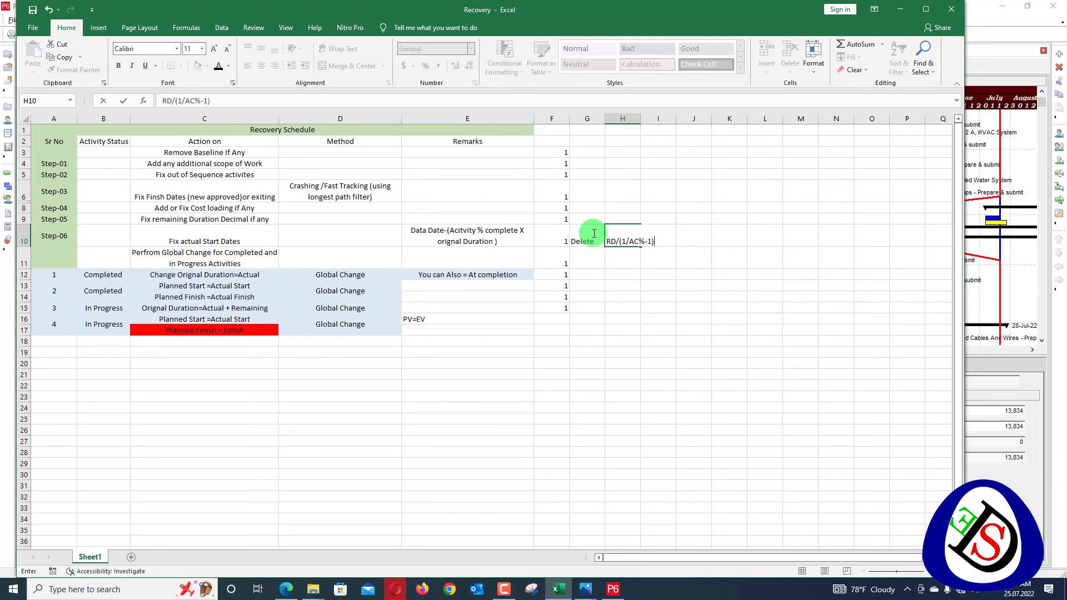
key("Return")
Enter DD-RD/(1/AC%-1) in I10, reusing the expression copied from H10
left_click(596, 233)
left_click(619, 235)
left_click(659, 237)
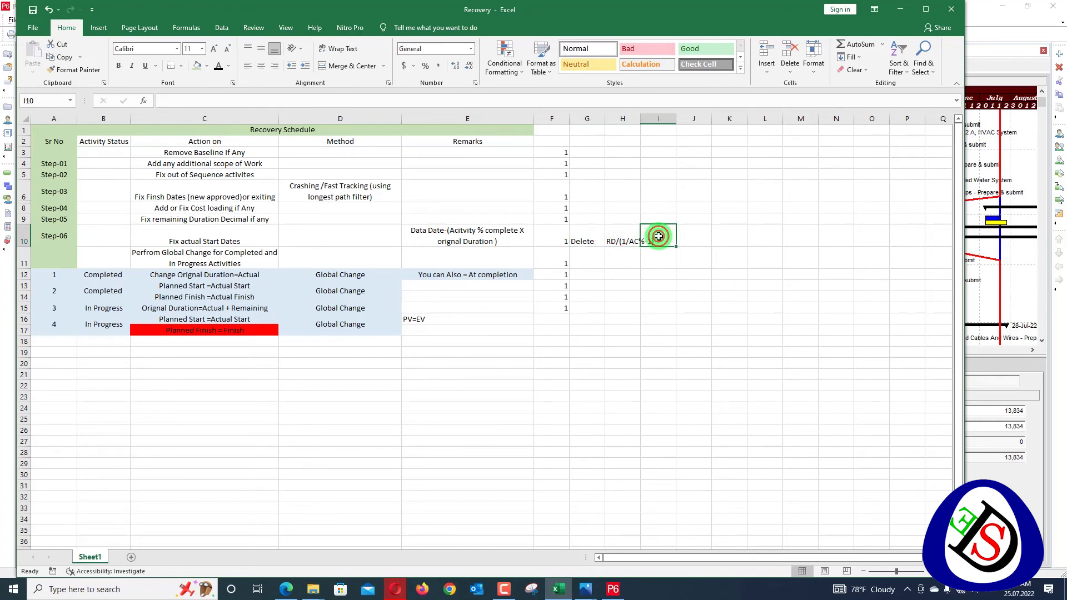
type("DD-")
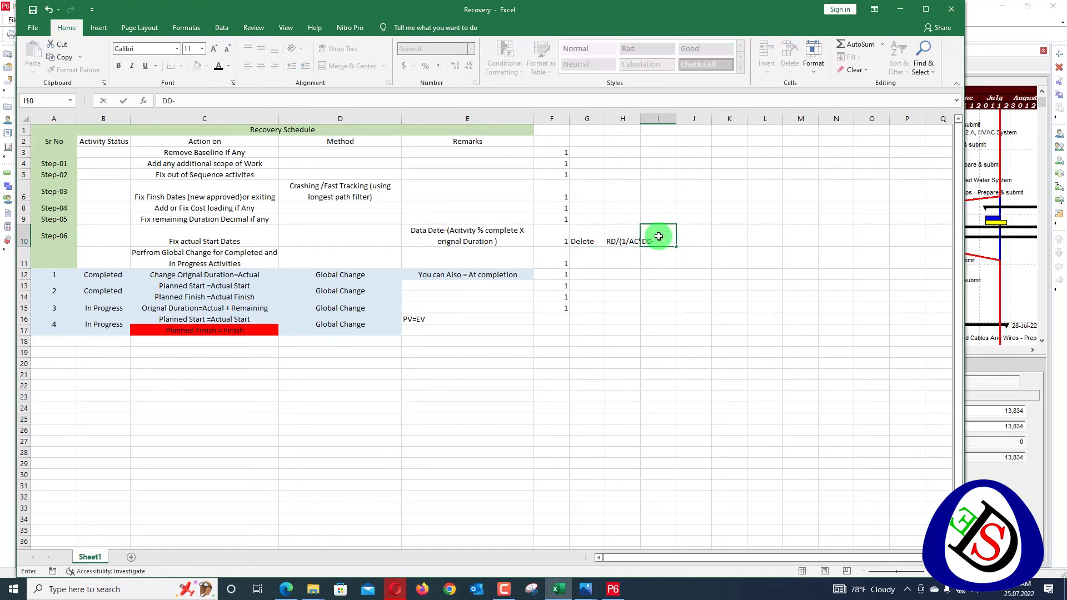
left_click(617, 239)
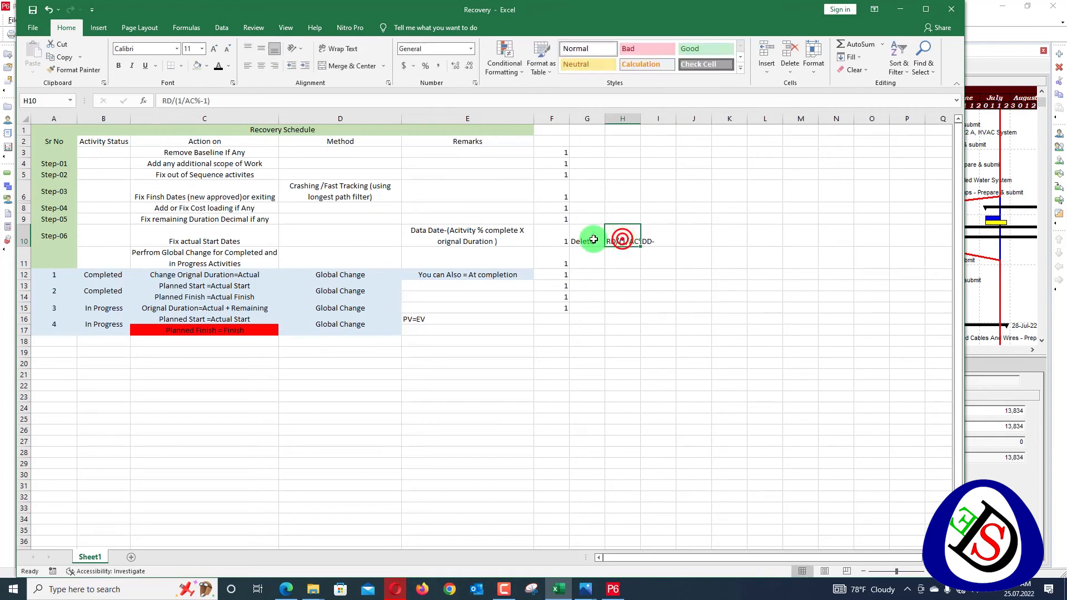
left_click_drag(247, 101, 136, 98)
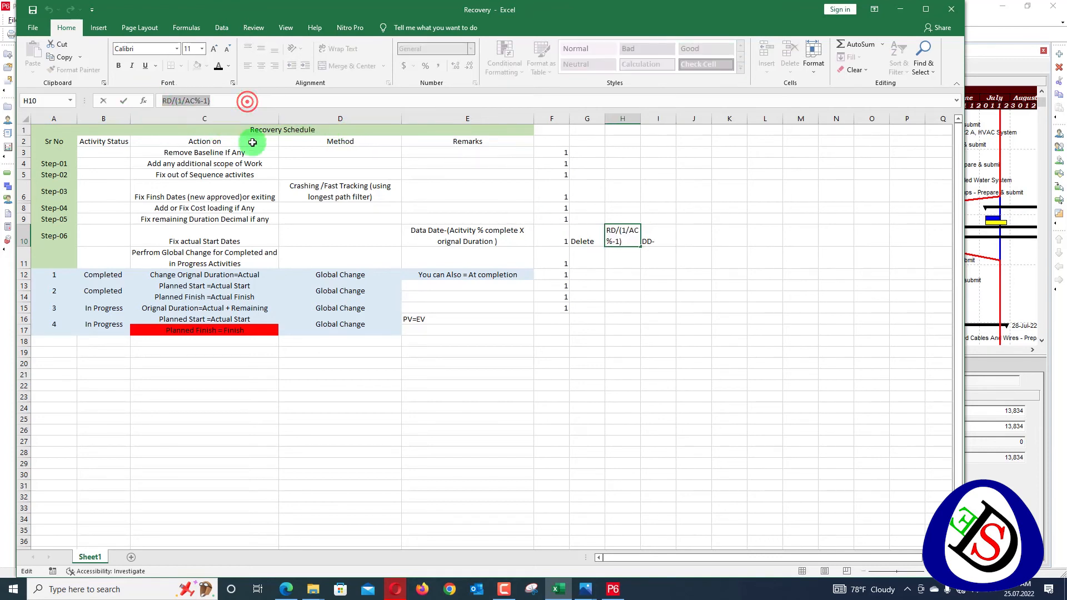
key("ctrl+c")
left_click(649, 233)
left_click(219, 100)
key("ctrl+v")
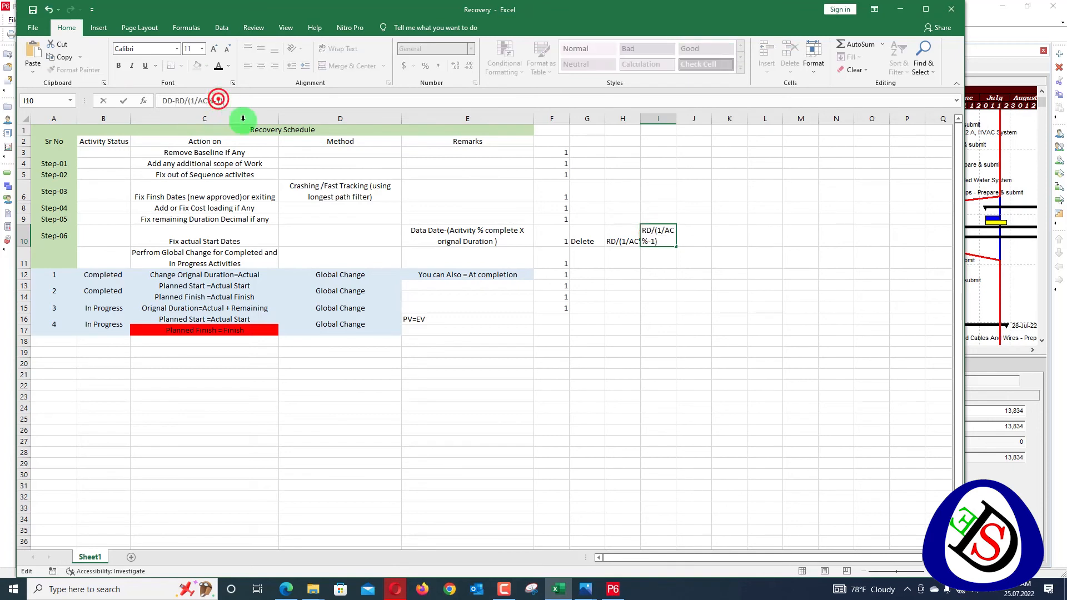
left_click(516, 276)
left_click(655, 241)
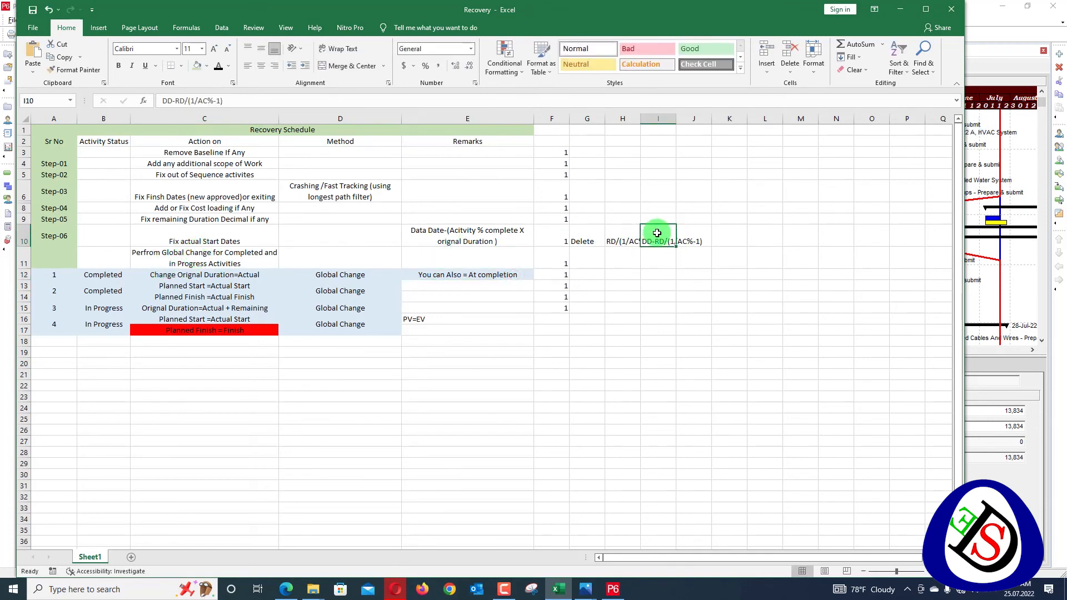
Widen column H so its expression fits fully within the cell
left_click(232, 319)
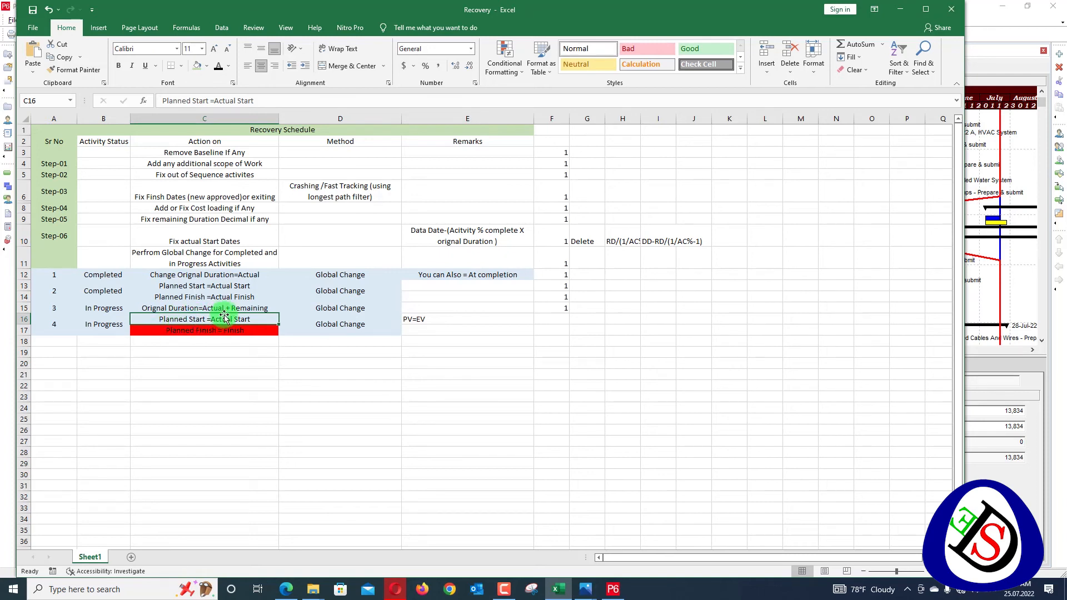
left_click(620, 242)
left_click_drag(640, 119, 728, 118)
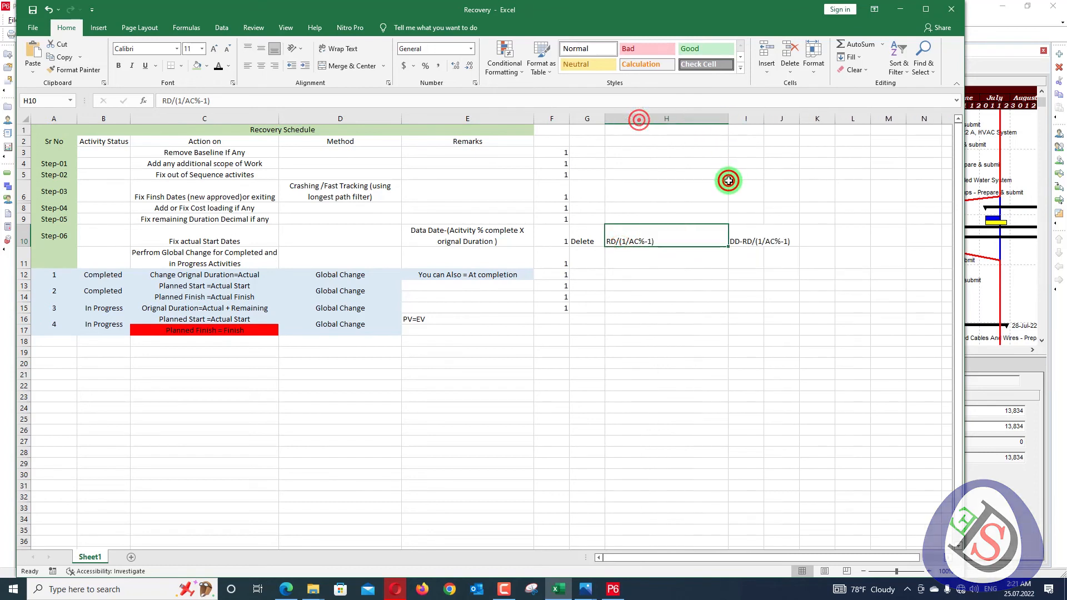
left_click(728, 182)
left_click(201, 307)
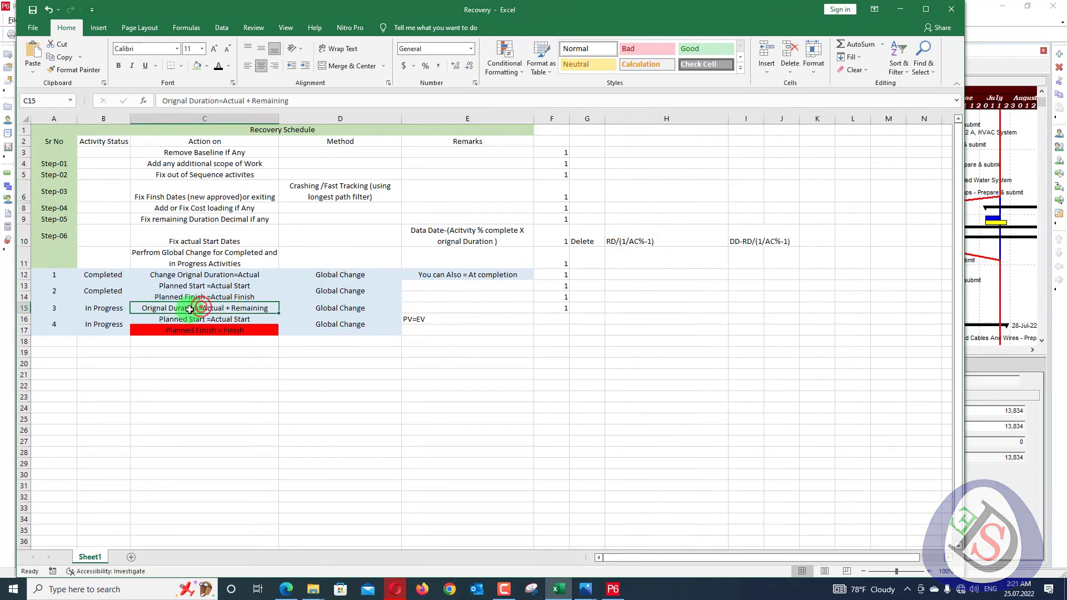
left_click(409, 307)
left_click_drag(111, 306, 249, 308)
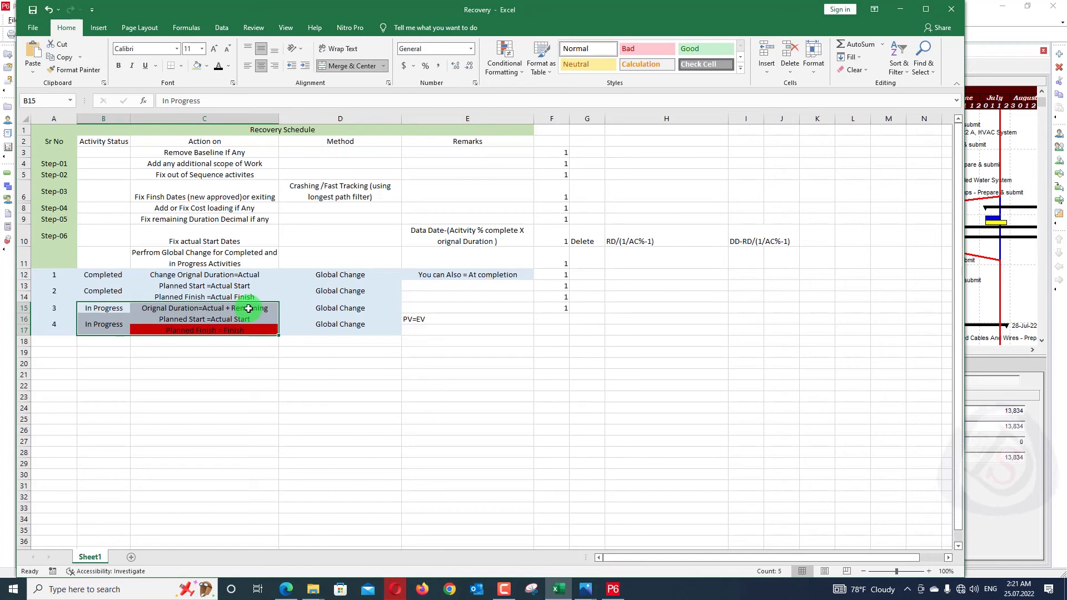
Switch to Primavera P6 and compare schedule and performance percent complete for the whole project and the in-progress activity E-PQ-A-1000
left_click(611, 590)
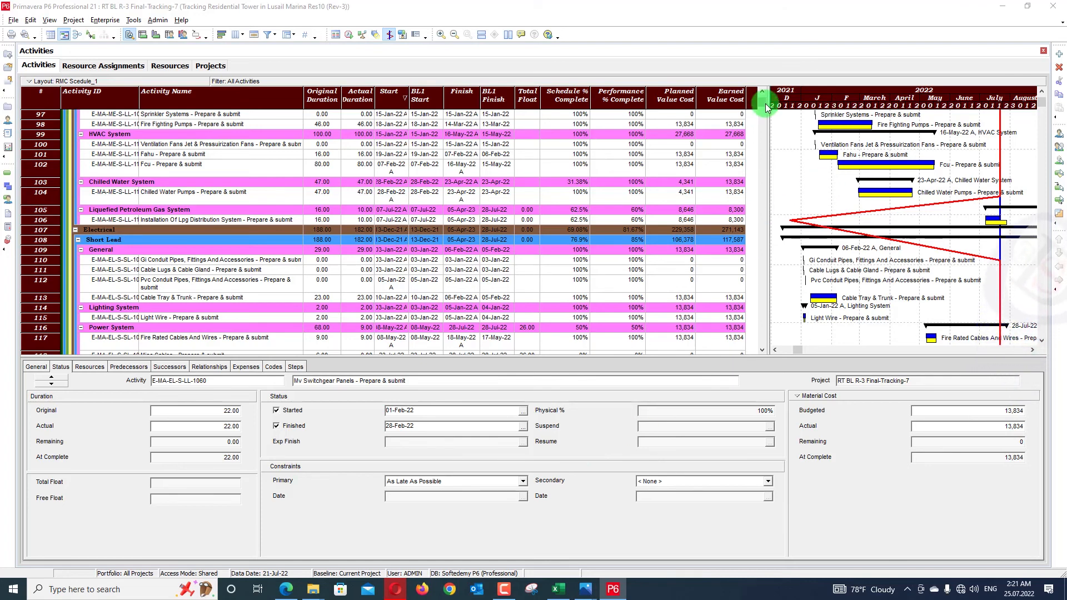
left_click_drag(763, 103, 763, 100)
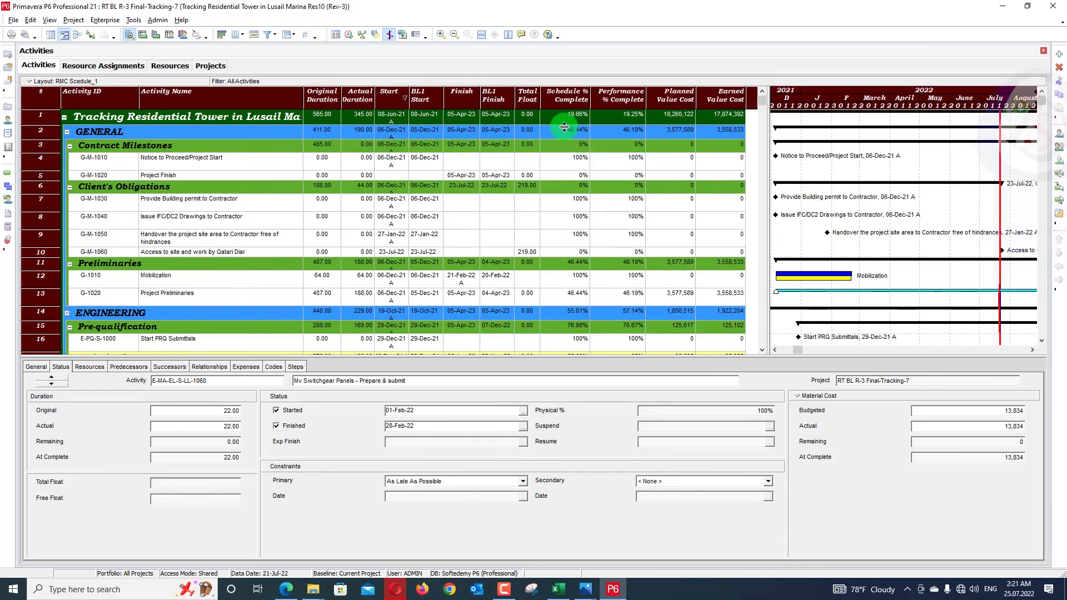
scroll(655, 246, "down", 7)
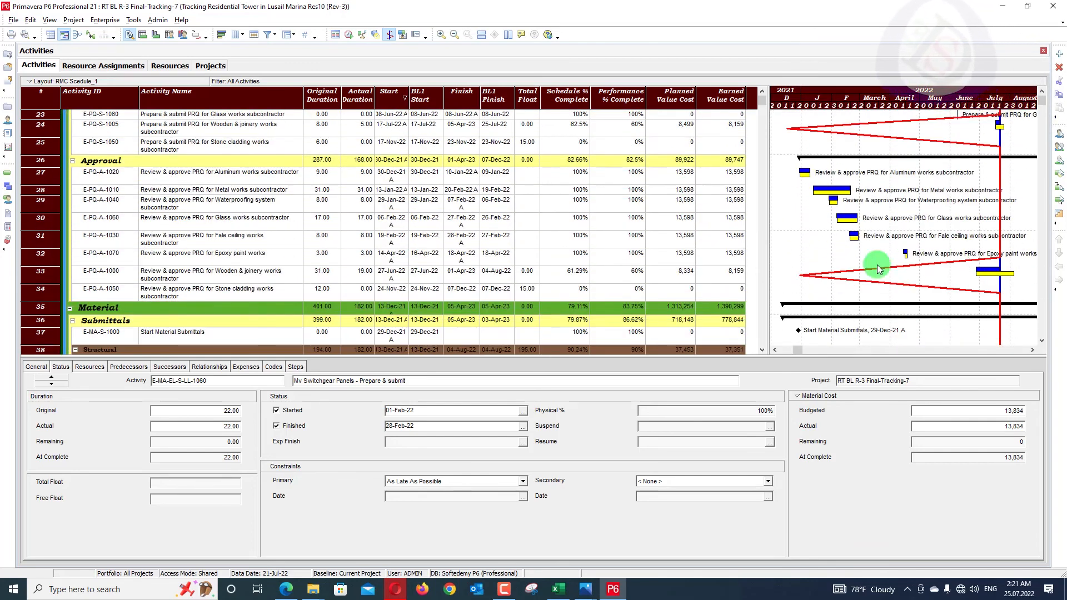
left_click(628, 275)
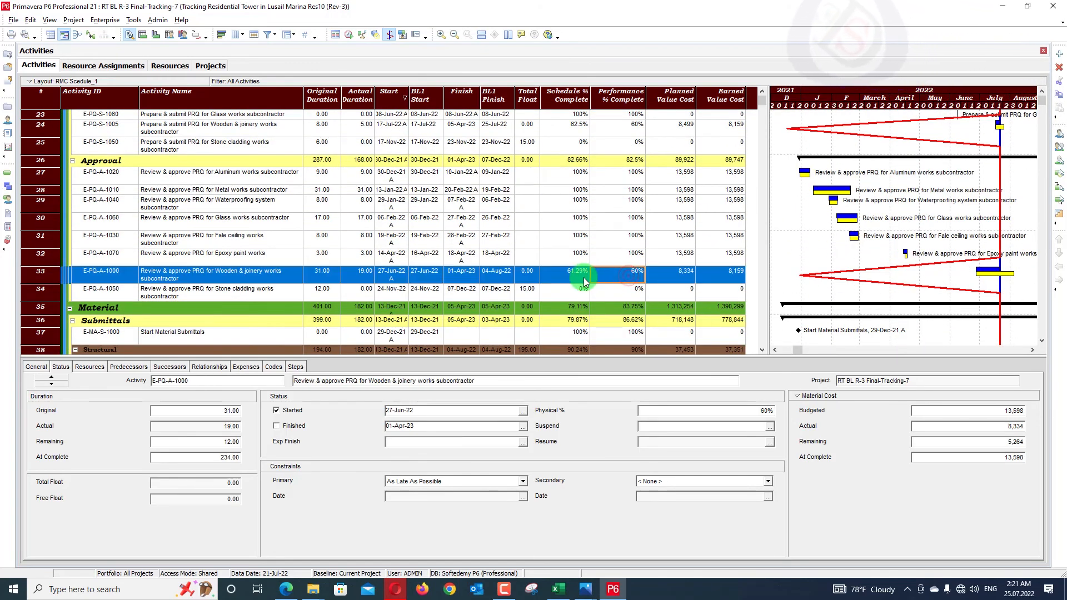
left_click(563, 279)
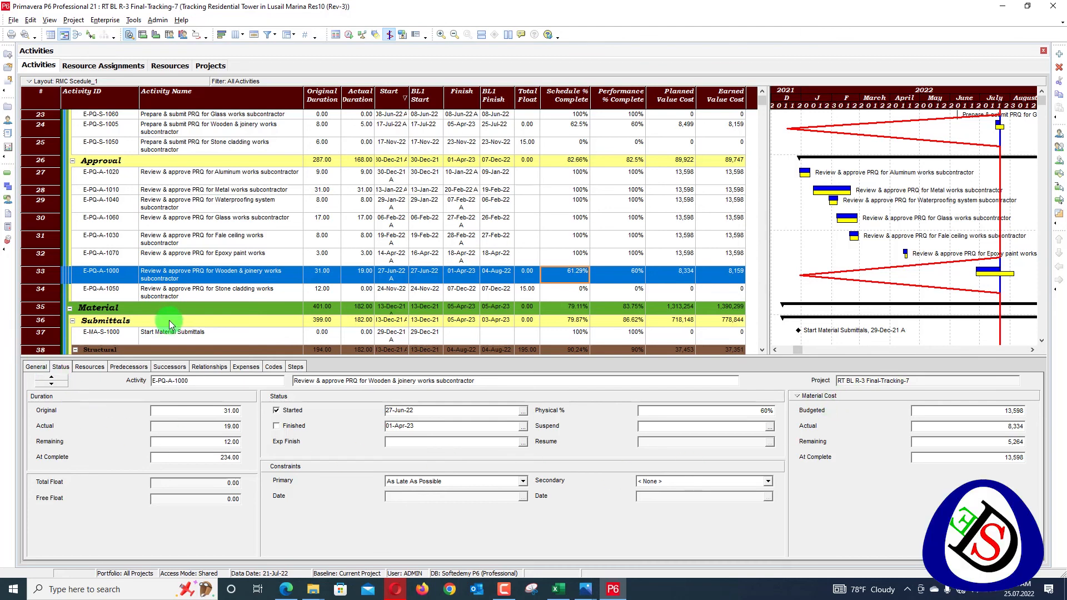
scroll(631, 210, "up", 10)
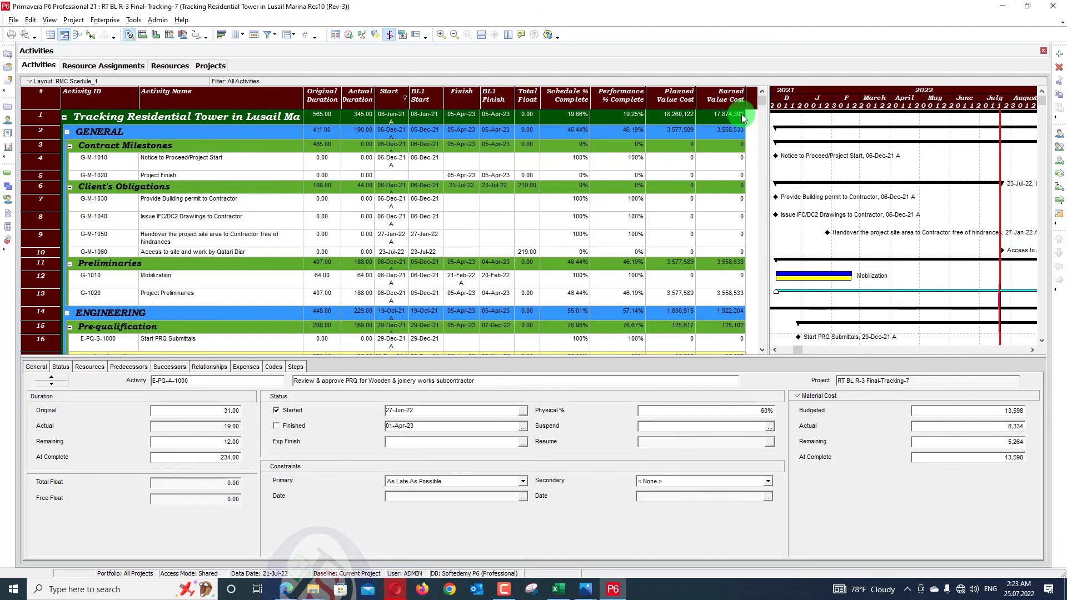
Bring up the Schedule dialog for recalculating the project
key("F9")
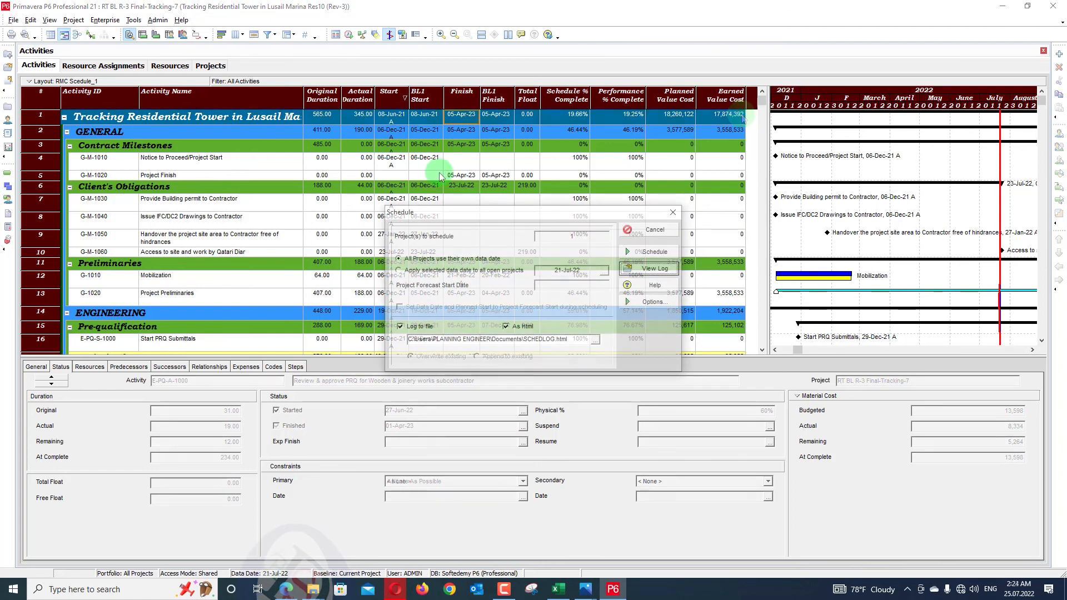